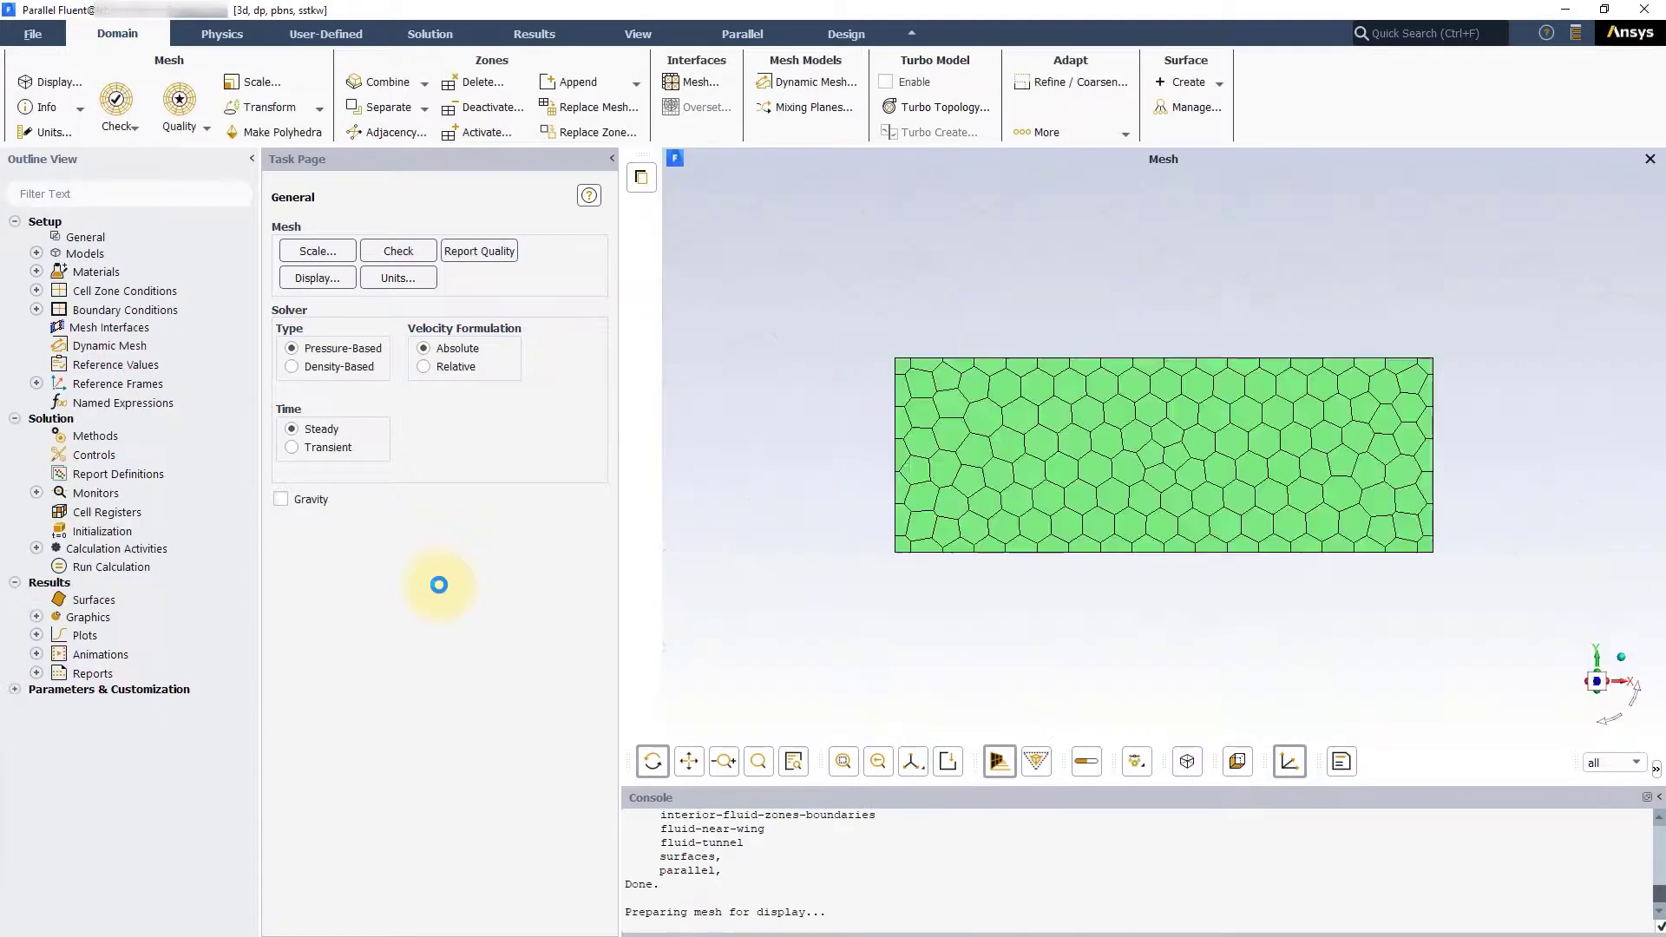
Display the mesh of the wing surface only, with faces and edges shown, and inspect it up close.
drag(771, 571, 1257, 544)
scroll(1250, 468, up, 5)
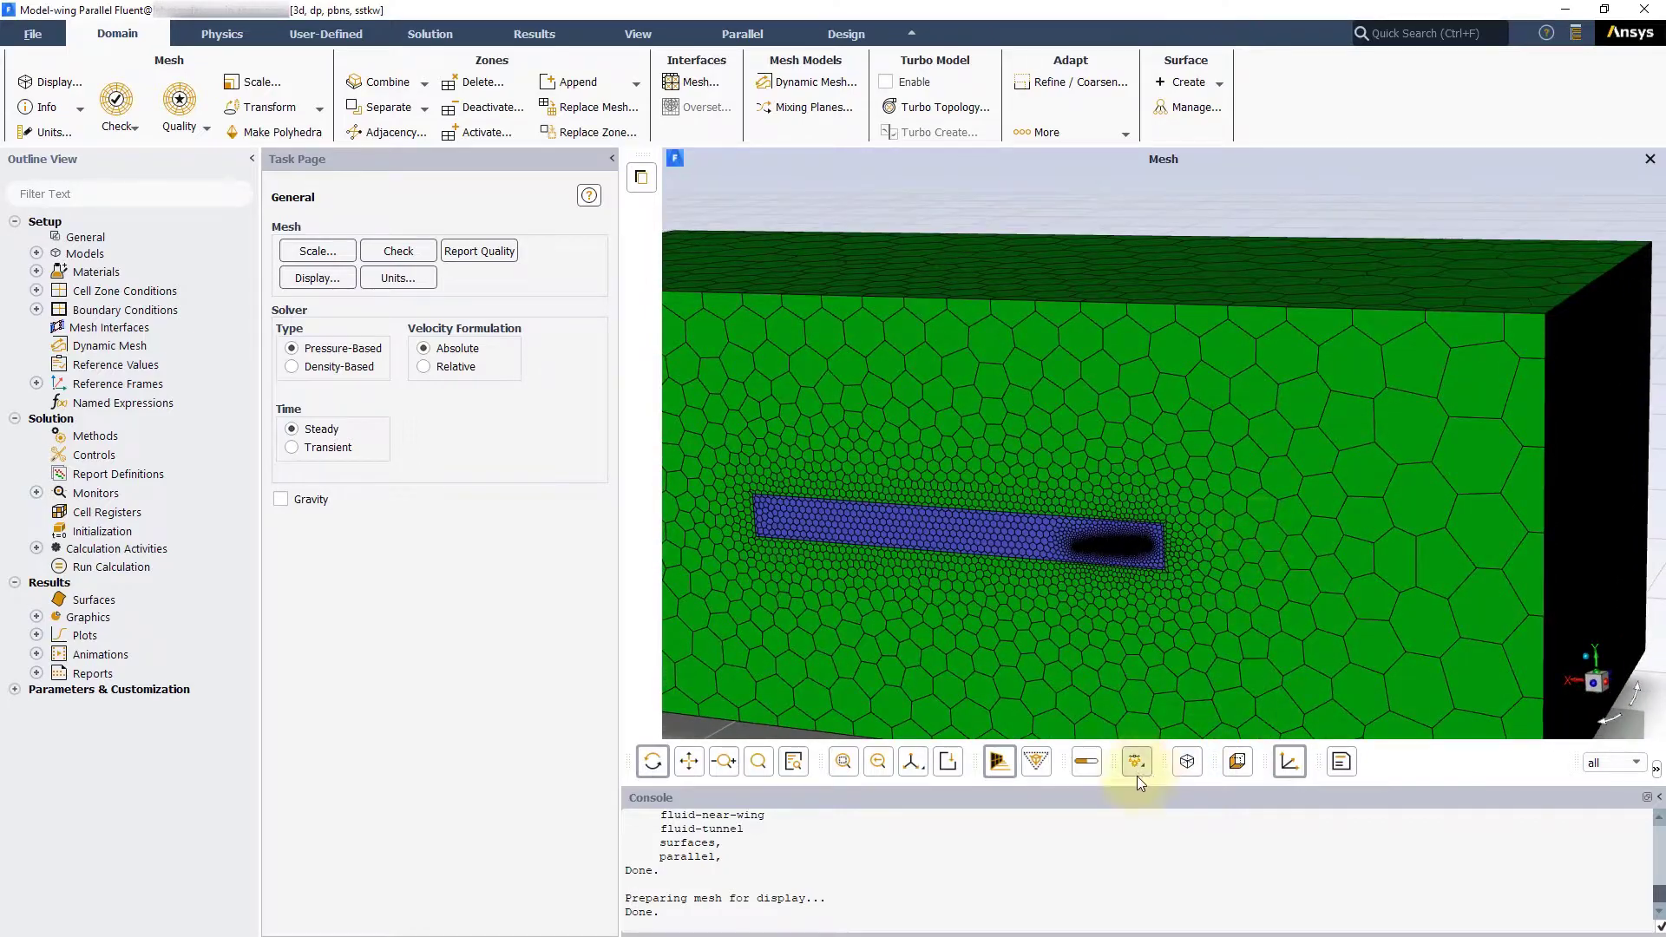
click(1185, 764)
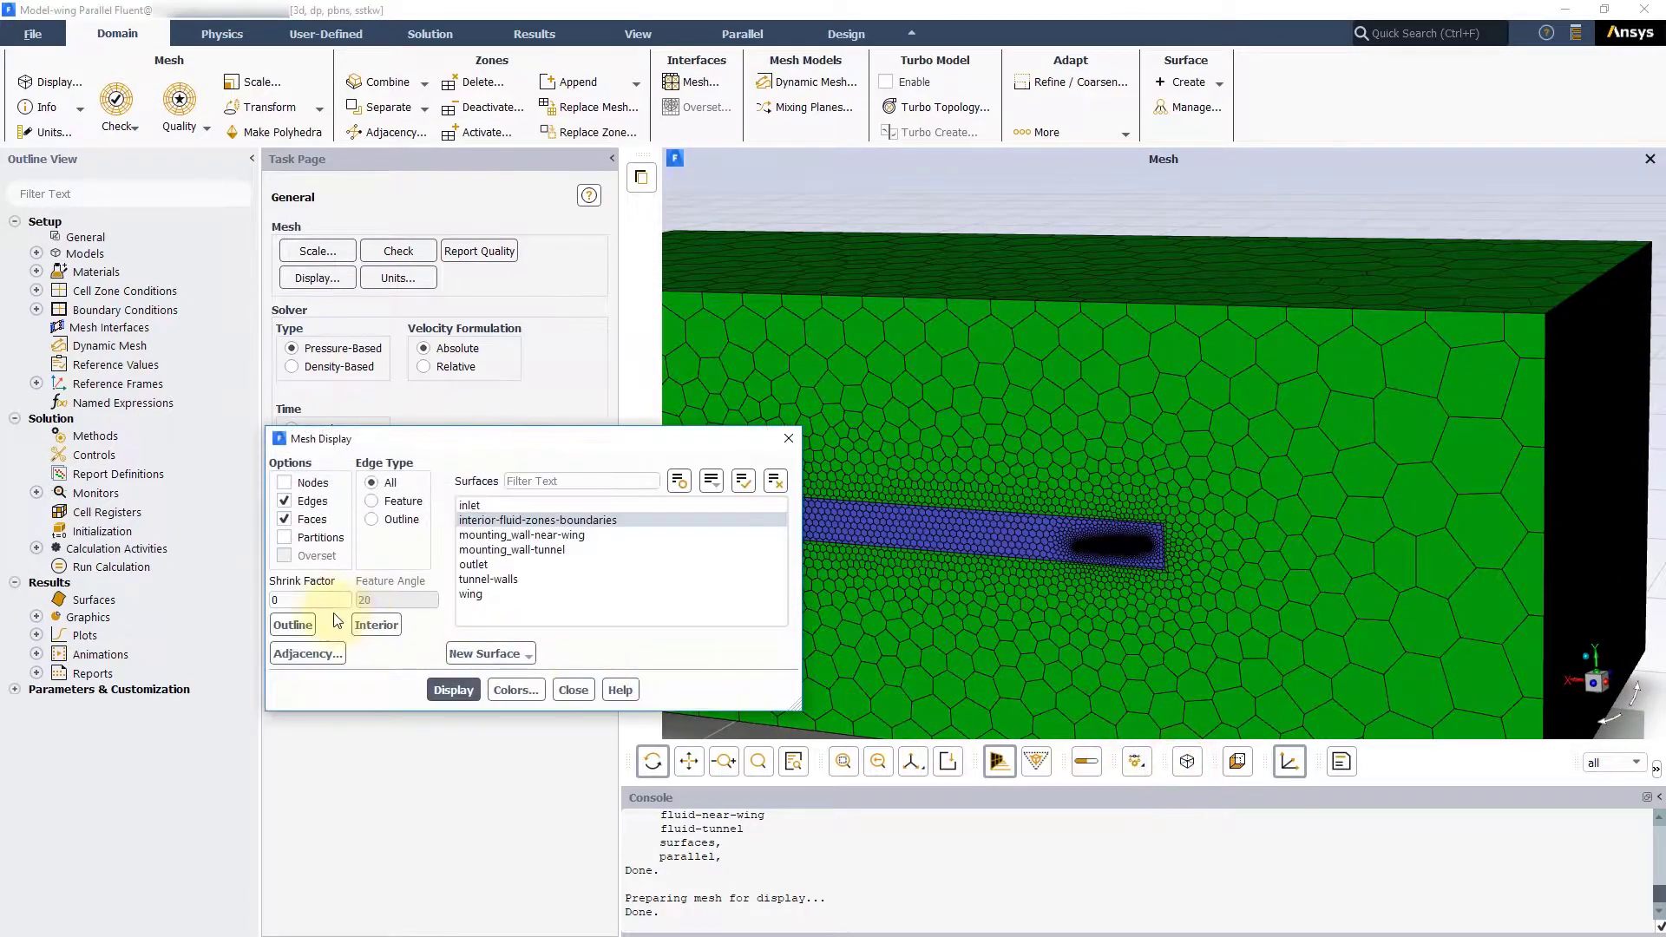
click(477, 597)
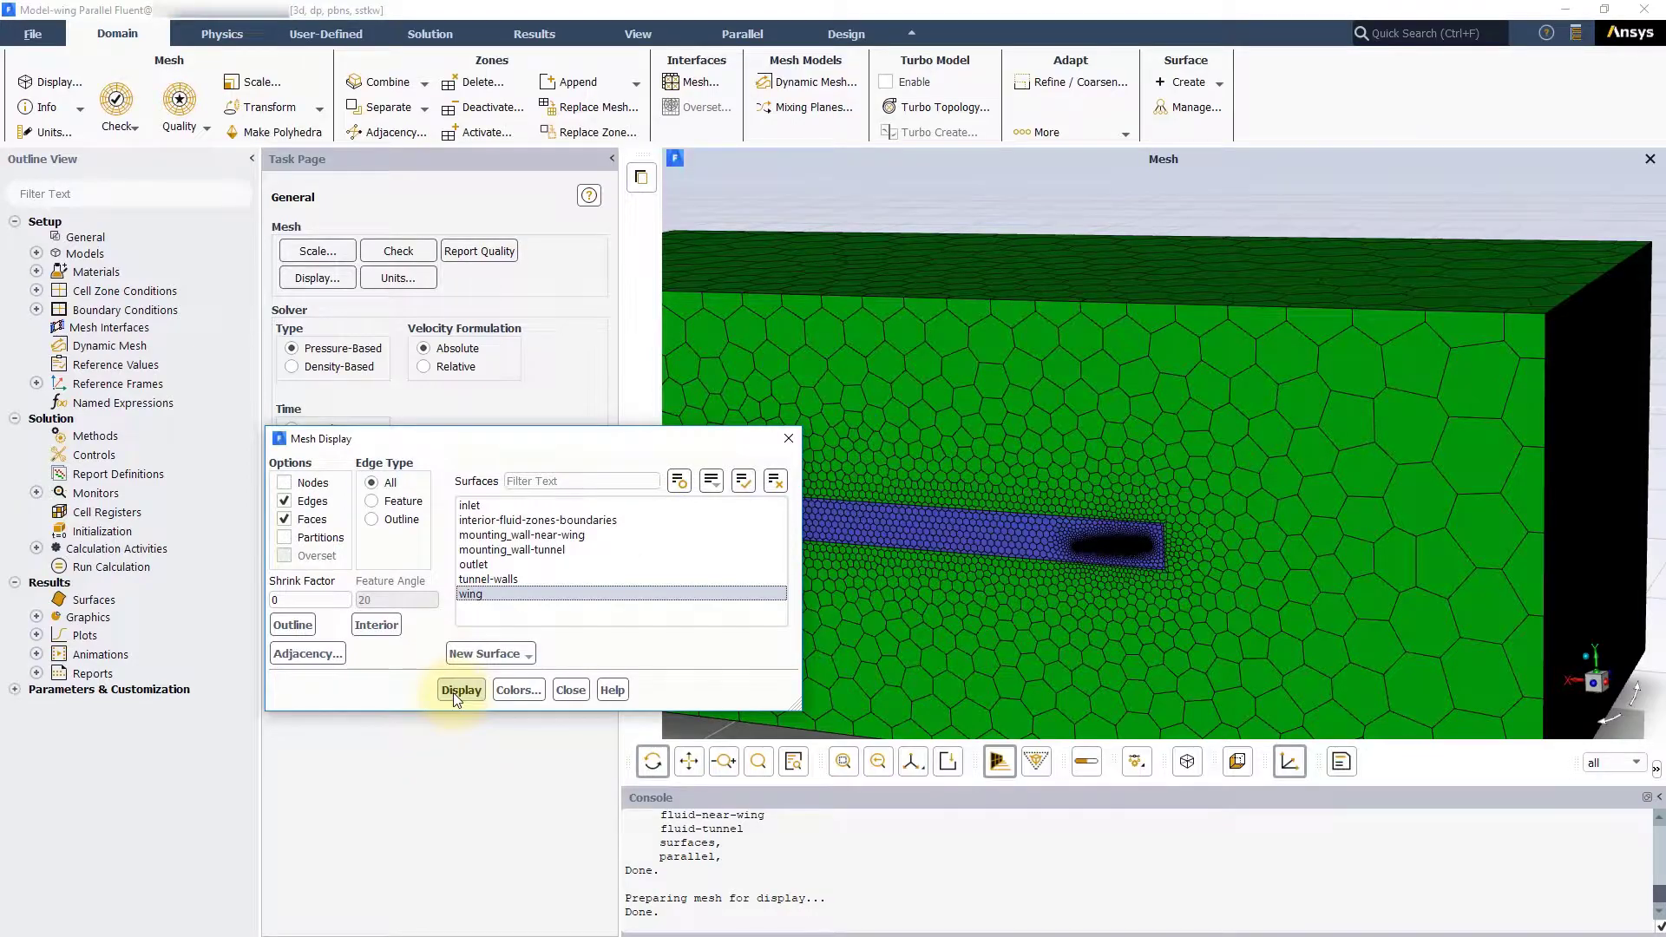
click(453, 692)
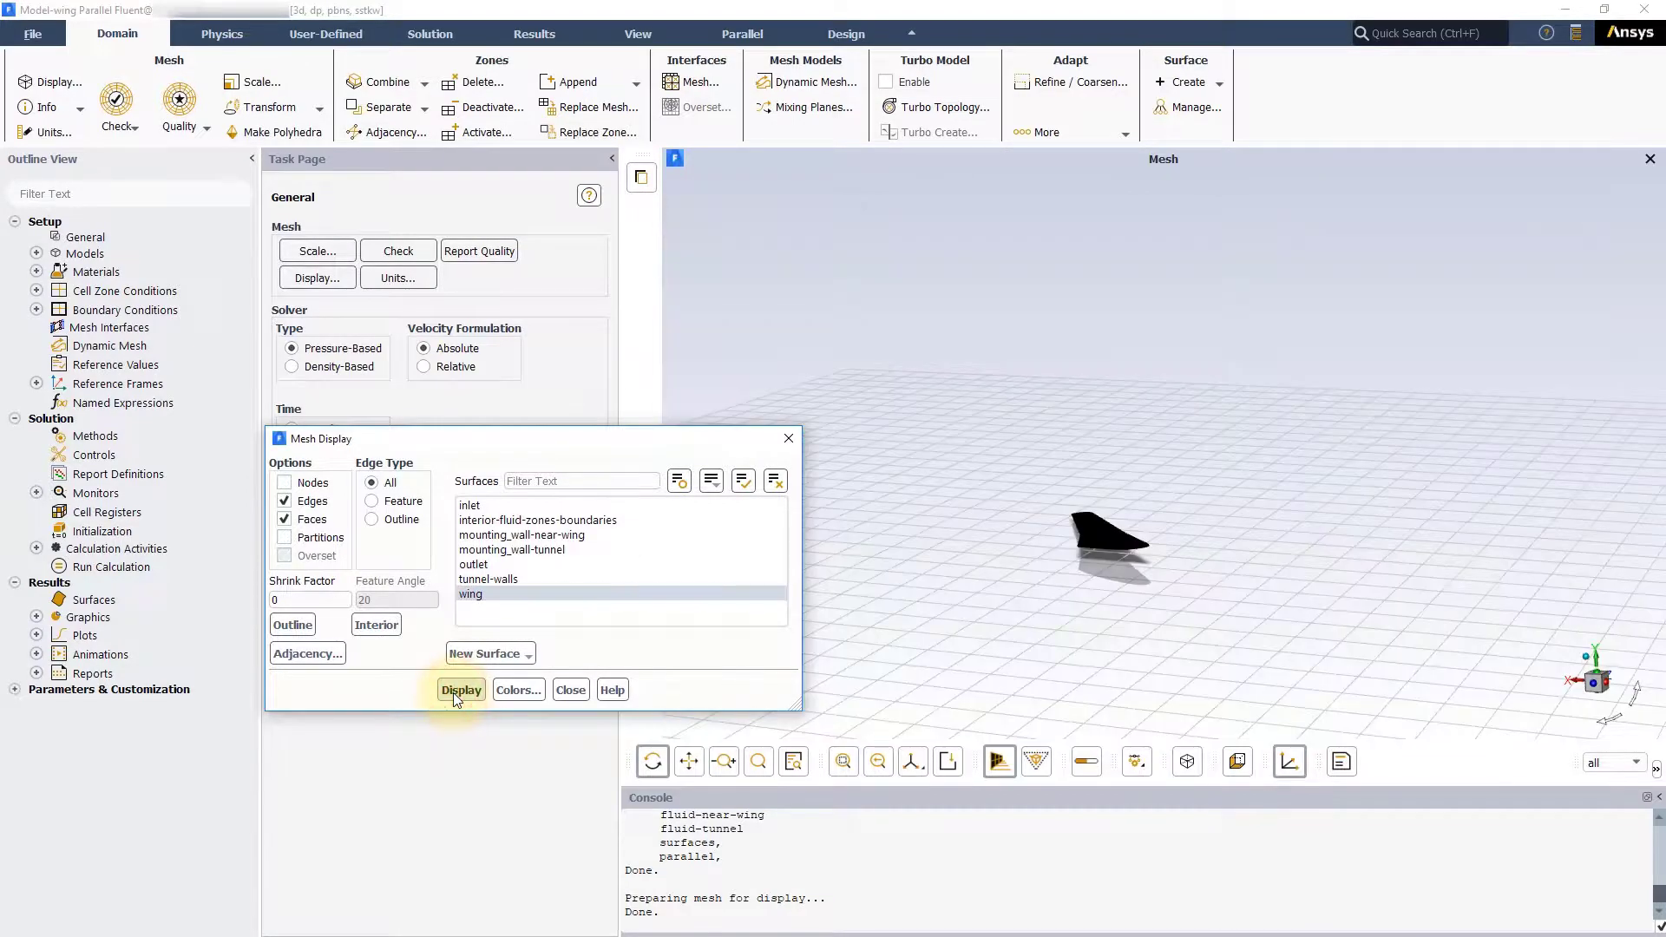
click(571, 690)
scroll(1139, 549, up, 8)
drag(1271, 547, 913, 524)
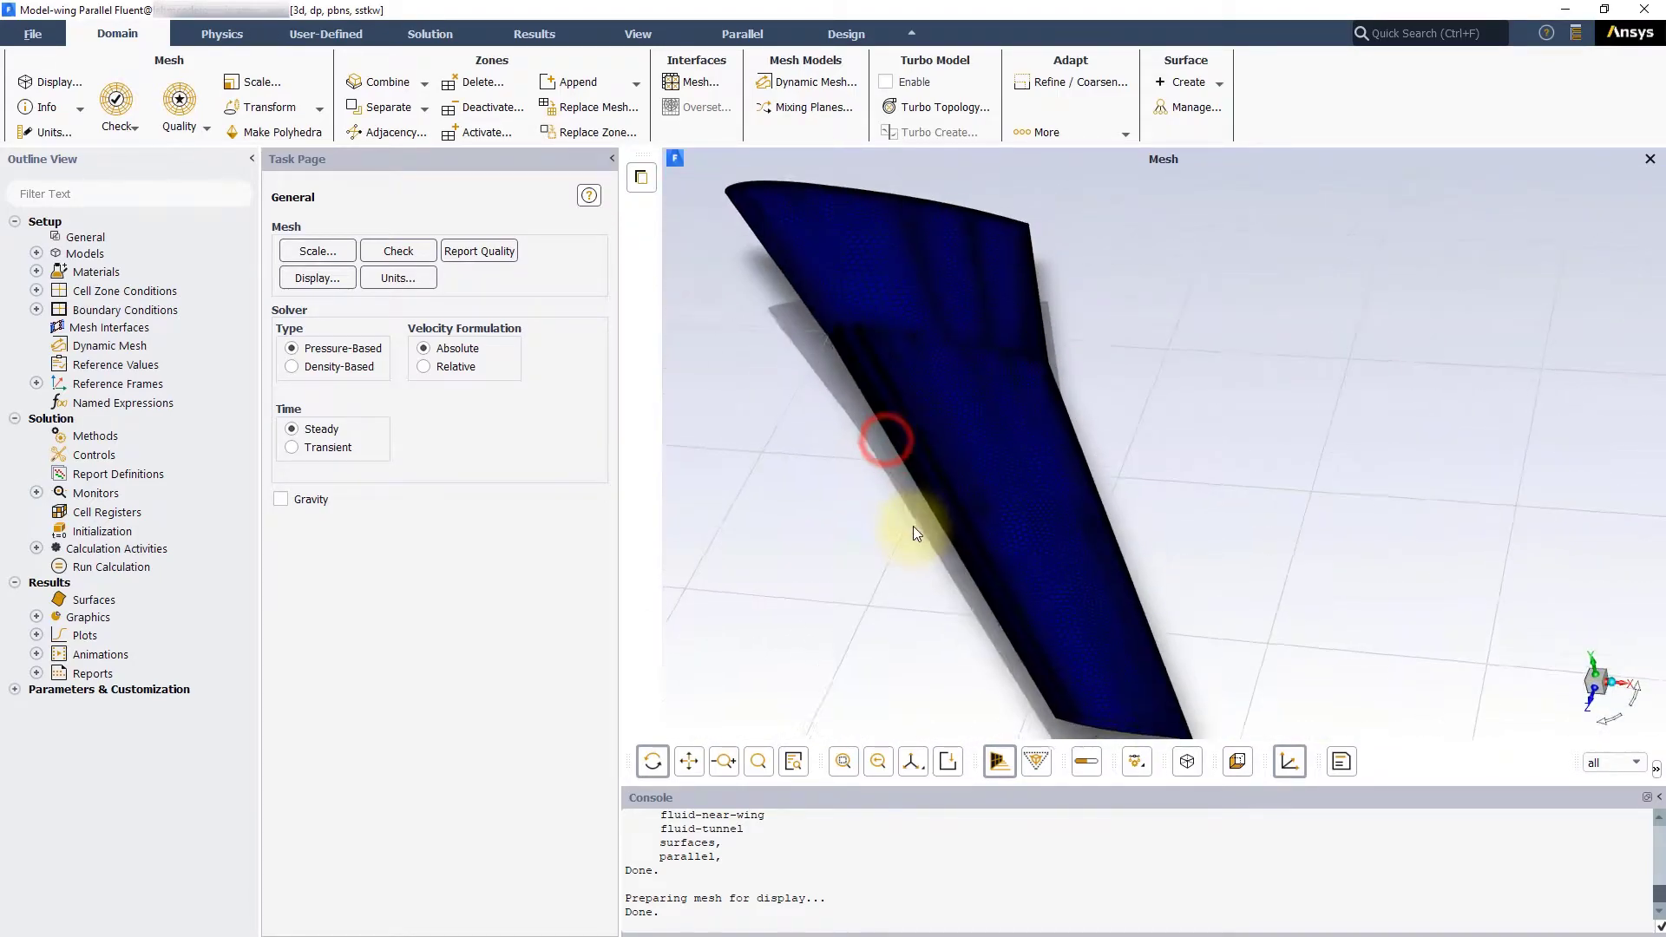
Turn off mesh edges and redisplay the wing with faces only.
click(1187, 761)
click(284, 501)
click(461, 690)
mouse_move(1144, 595)
mouse_down()
mouse_move(1079, 680)
mouse_move(1392, 384)
mouse_move(1570, 399)
mouse_move(944, 501)
mouse_move(941, 521)
mouse_move(1052, 625)
mouse_up()
click(571, 690)
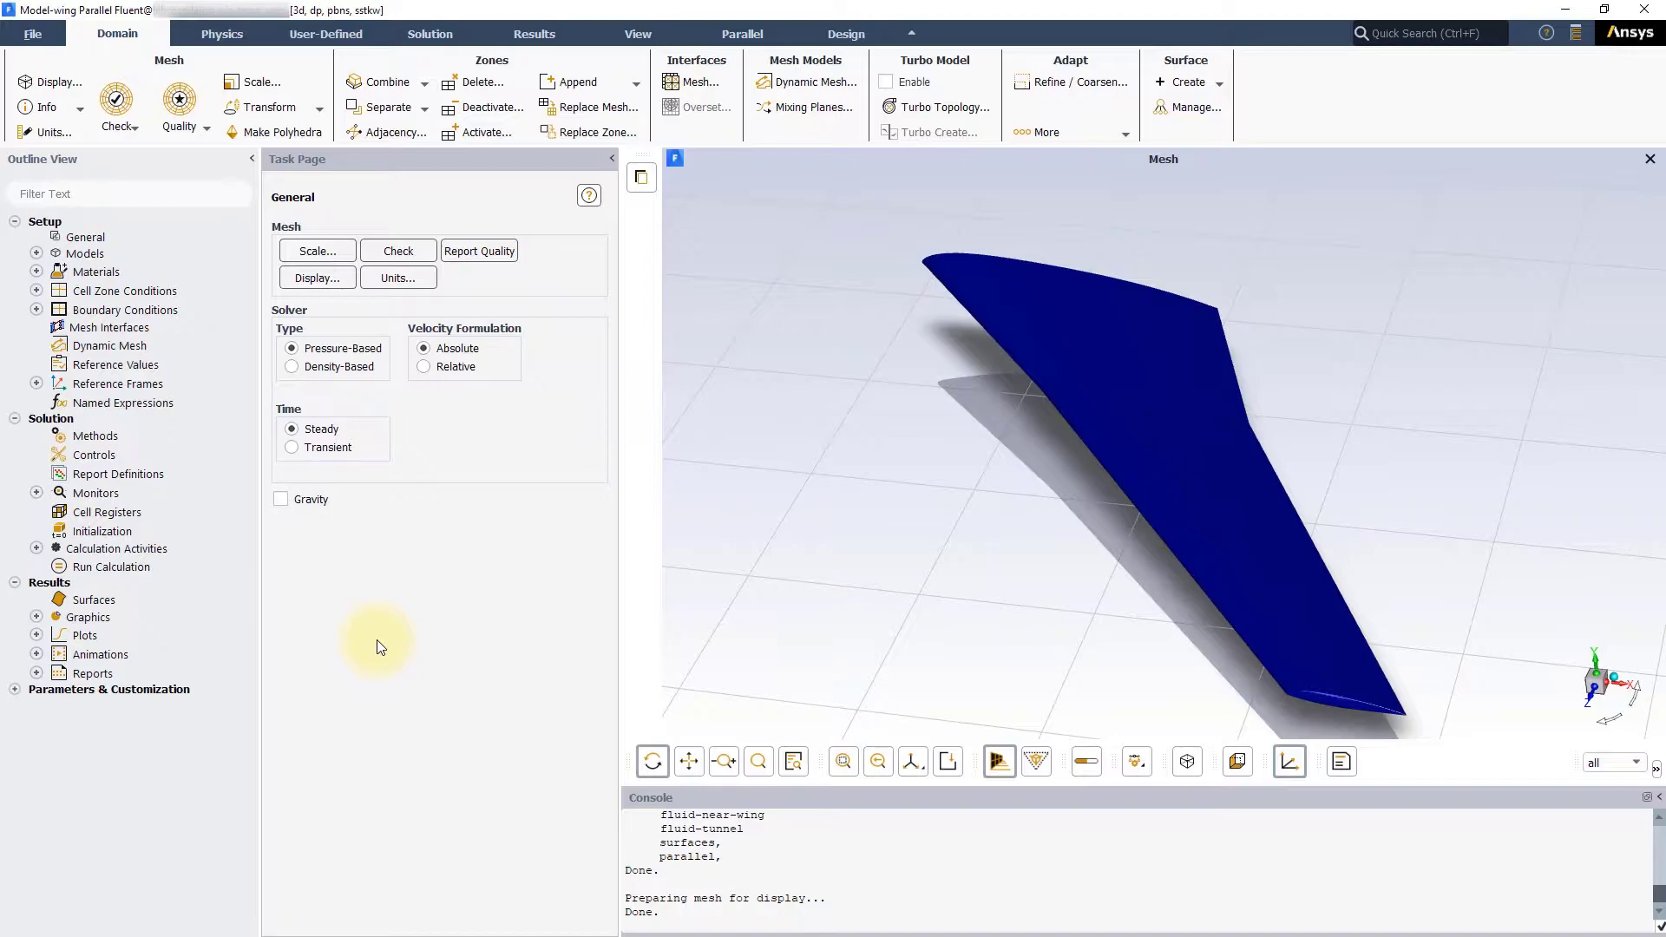
Run the mesh check and evaluate the mesh quality.
click(126, 128)
click(132, 145)
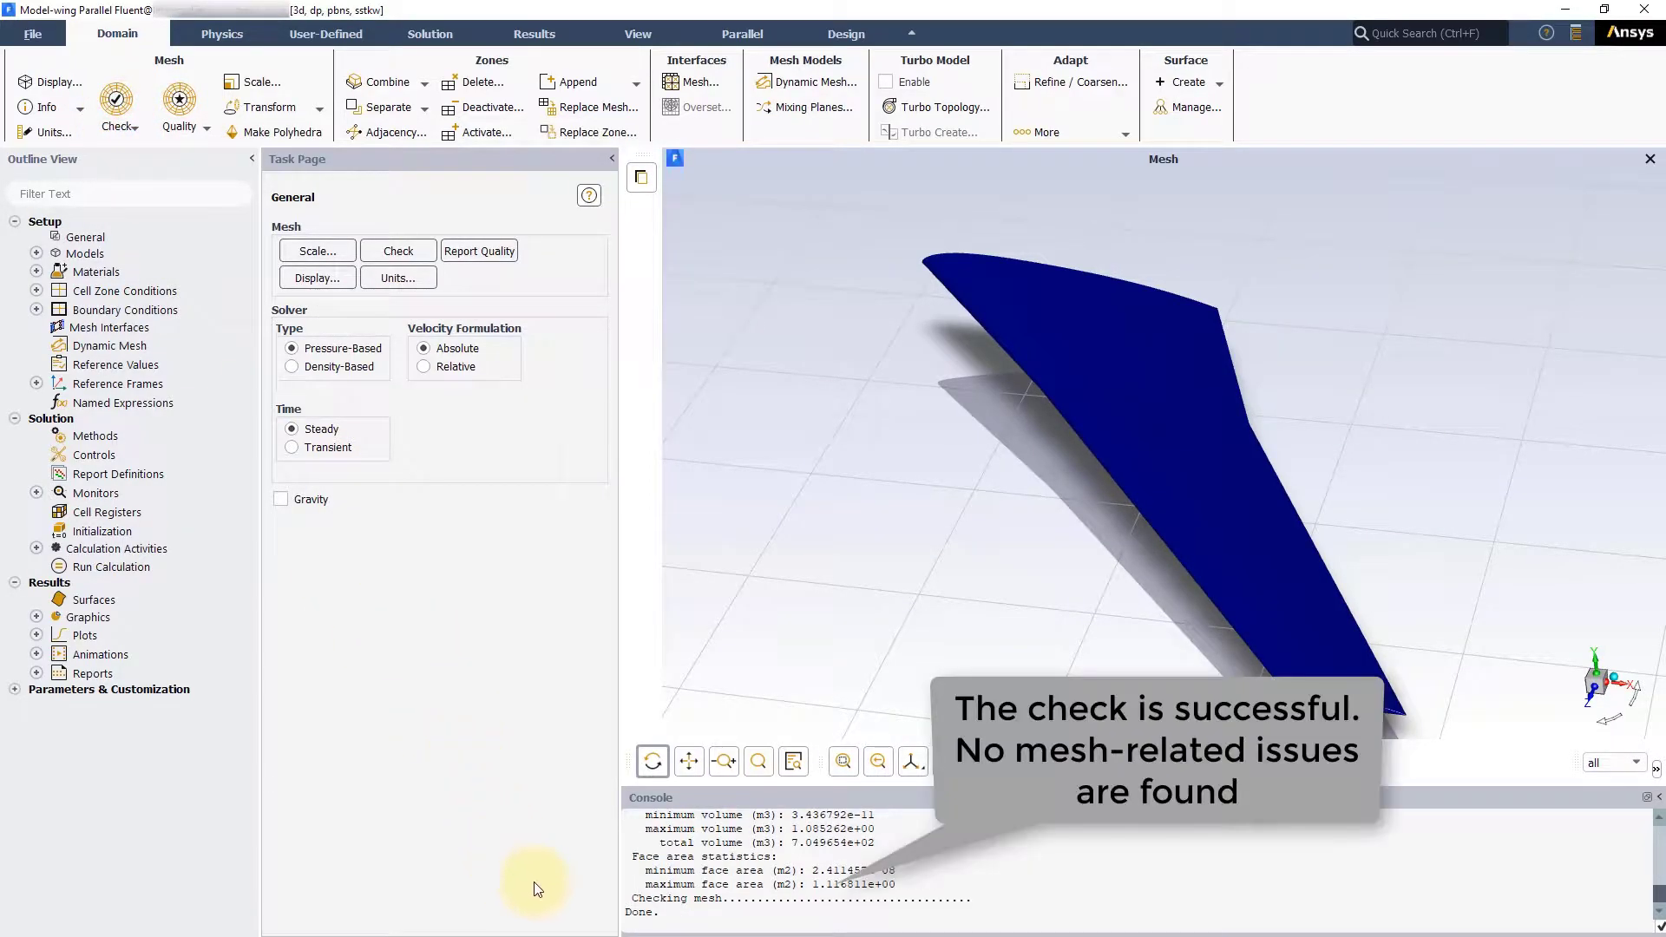
click(180, 121)
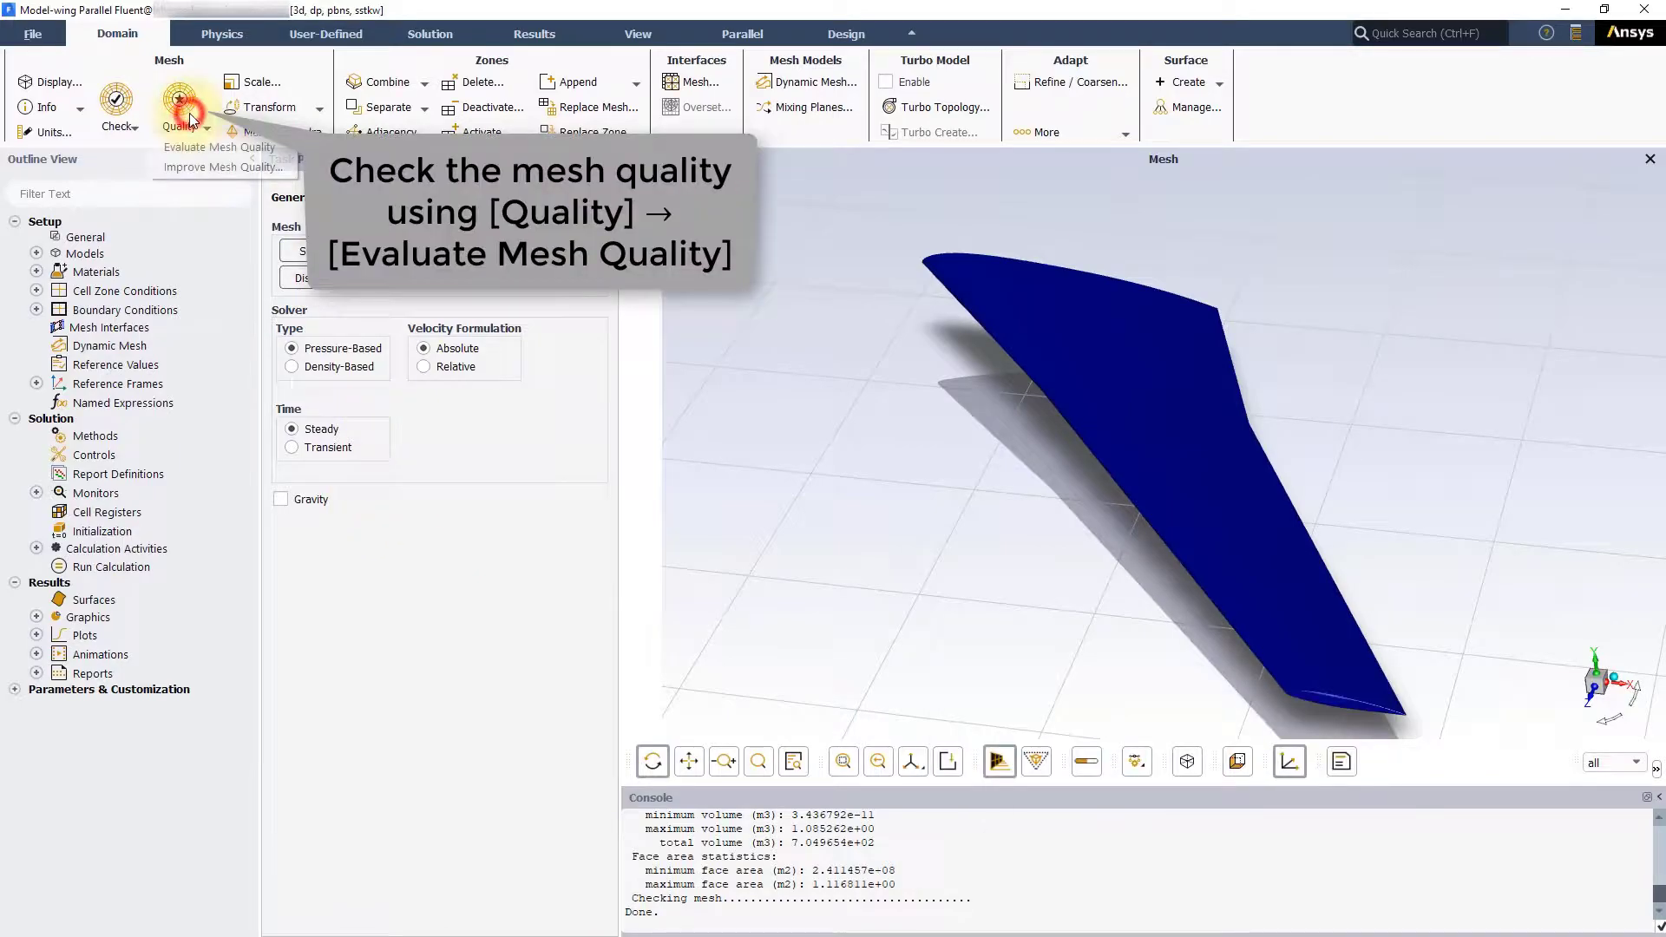
click(184, 148)
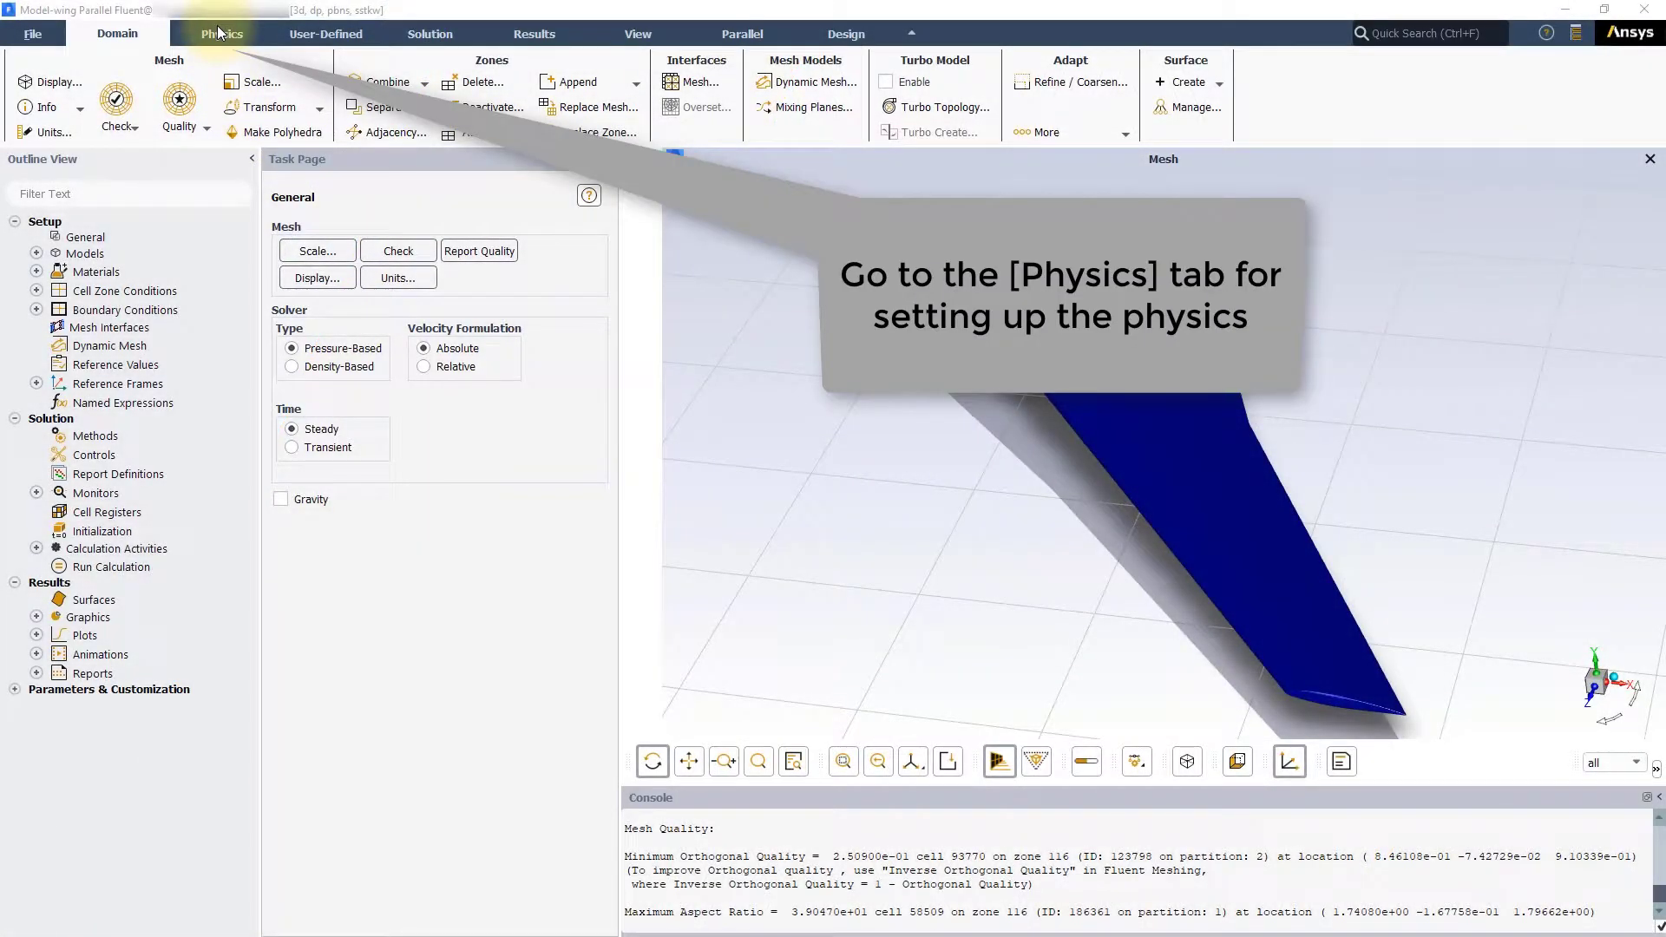
Review the operating conditions and accept the default operating pressure of 101325 Pa.
click(217, 33)
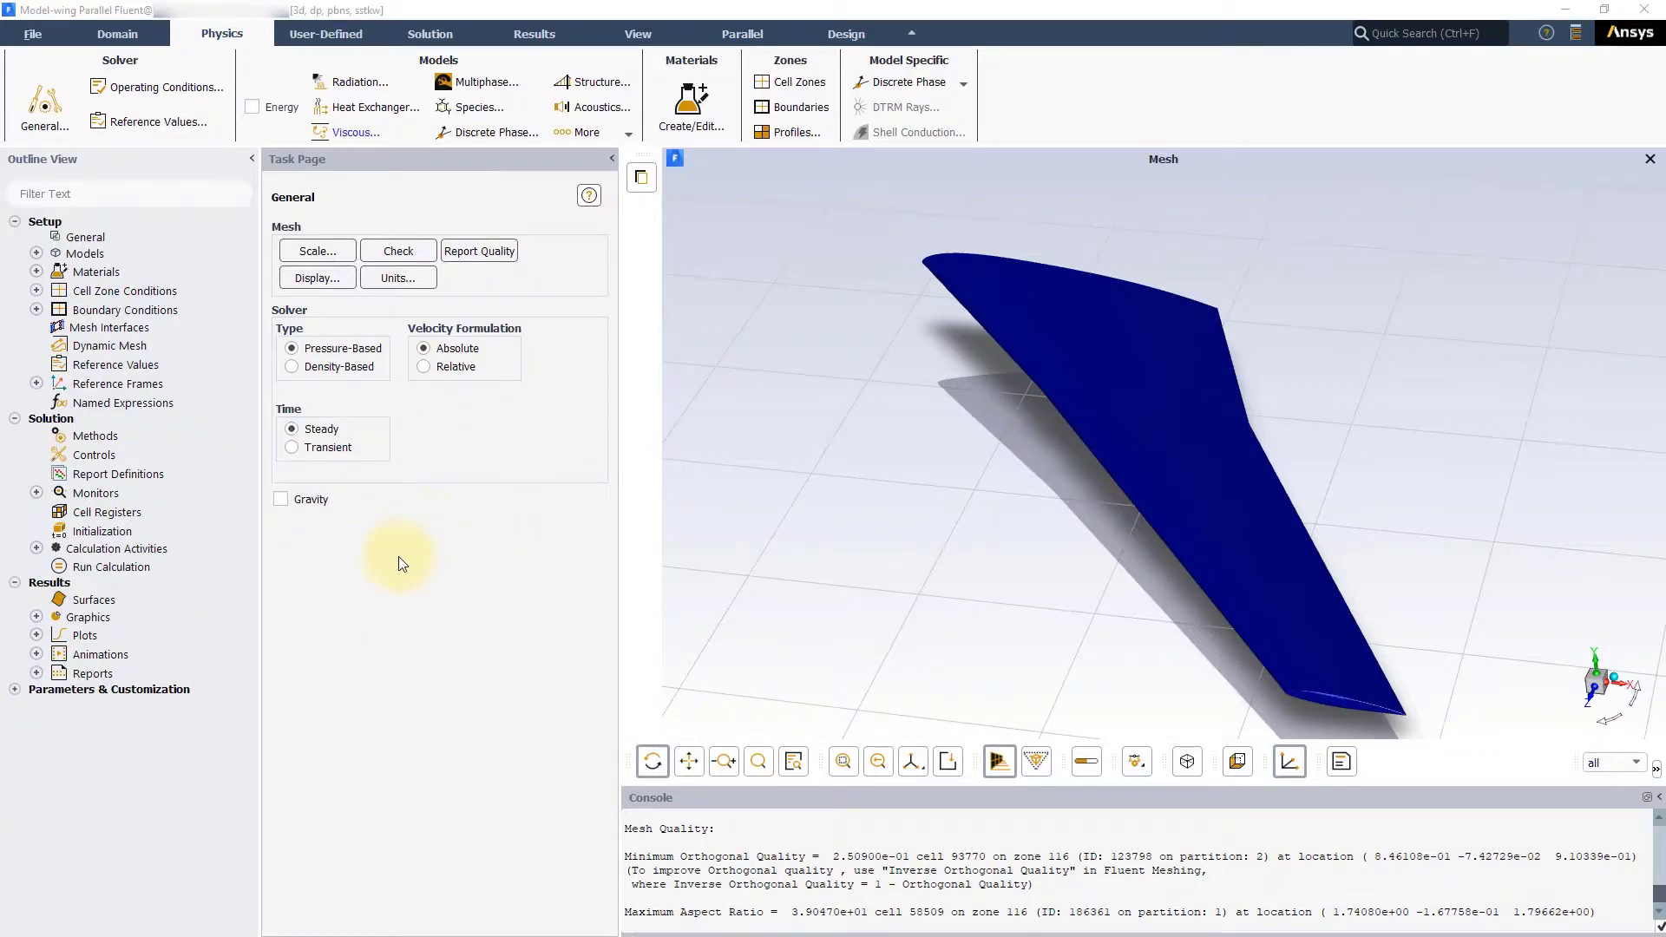
click(150, 86)
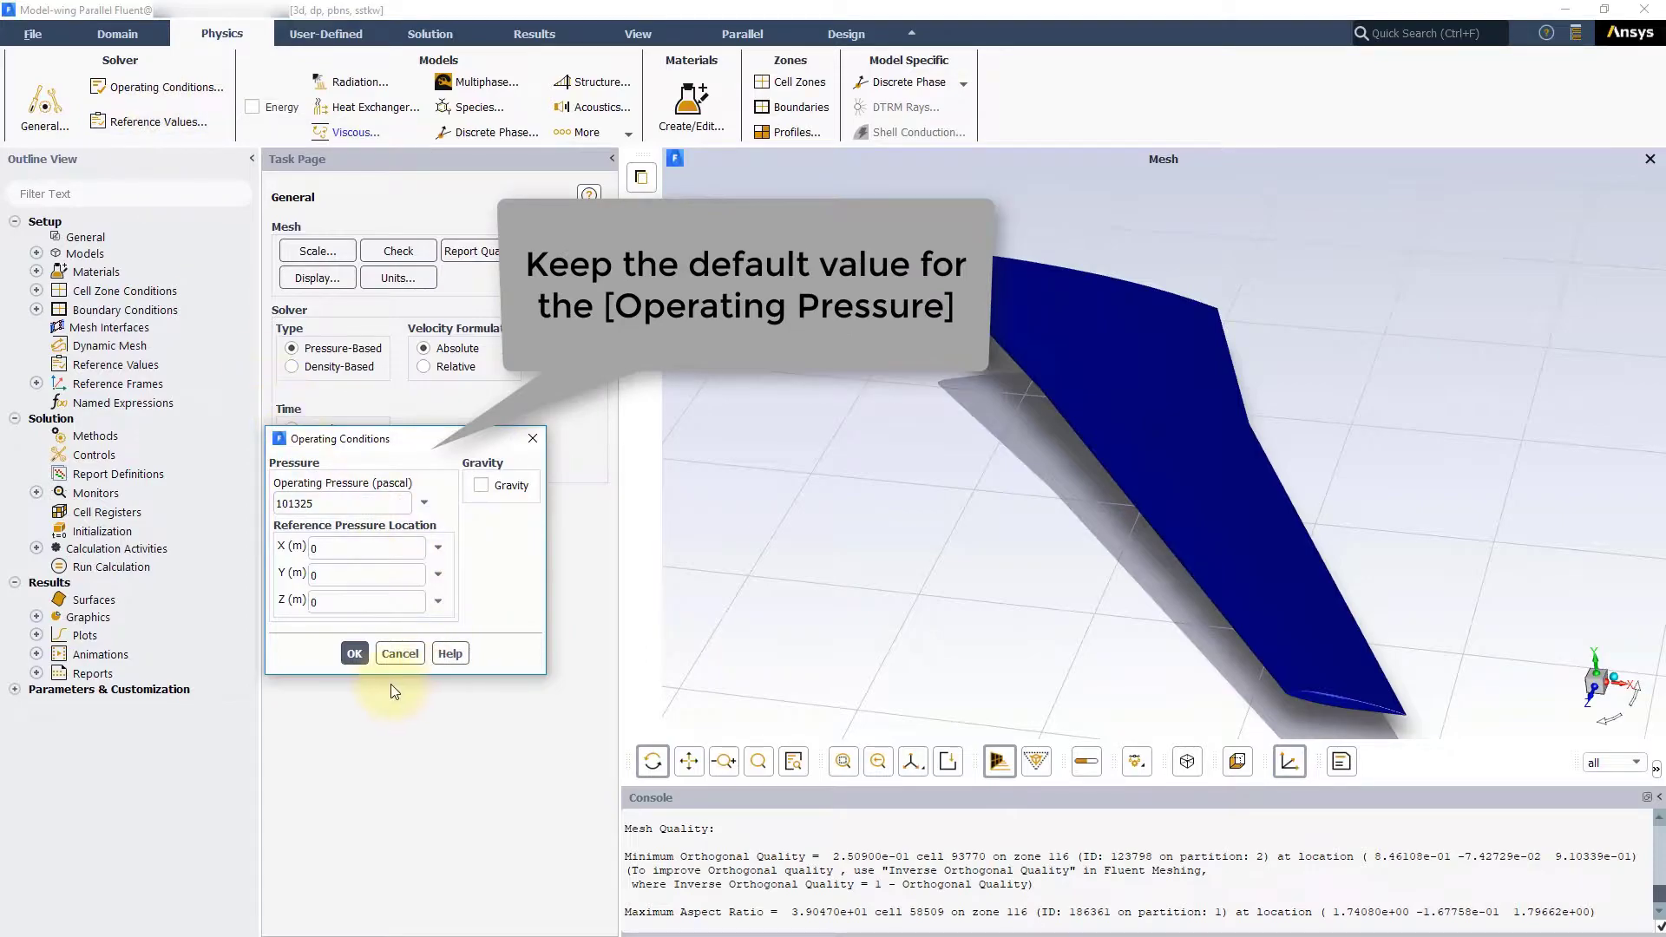
click(355, 654)
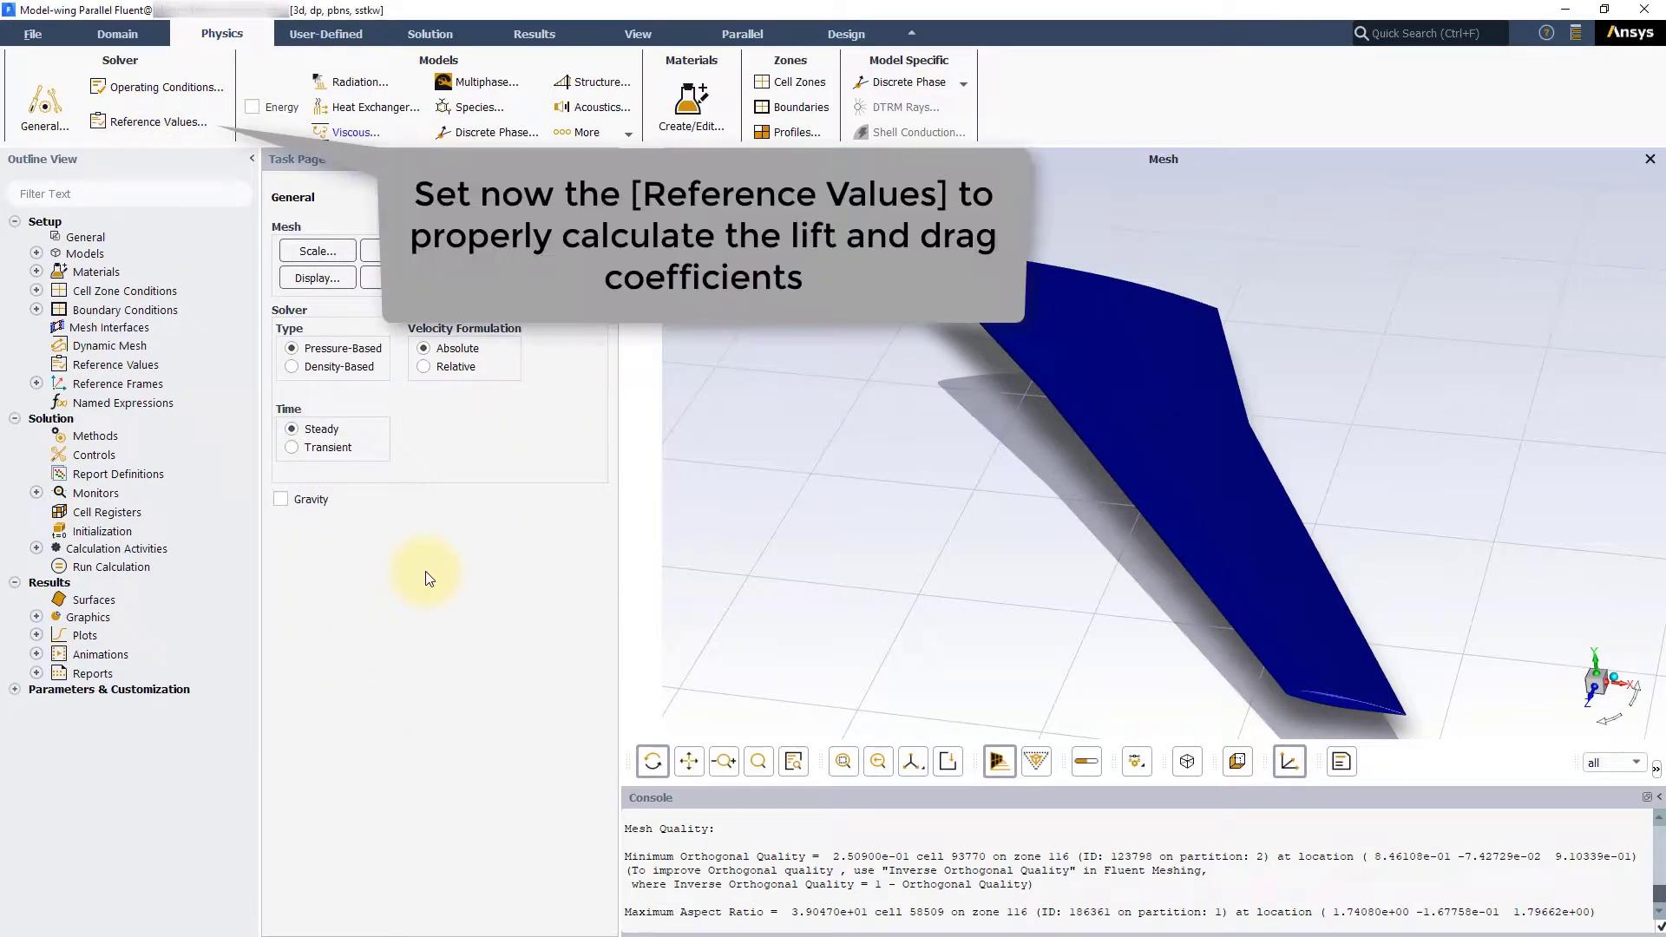
Set the reference values to area 1.0942 m2, length 0.665 m, pressure 101325 Pa, temperature 288.15 K and velocity 68 m/s.
click(169, 123)
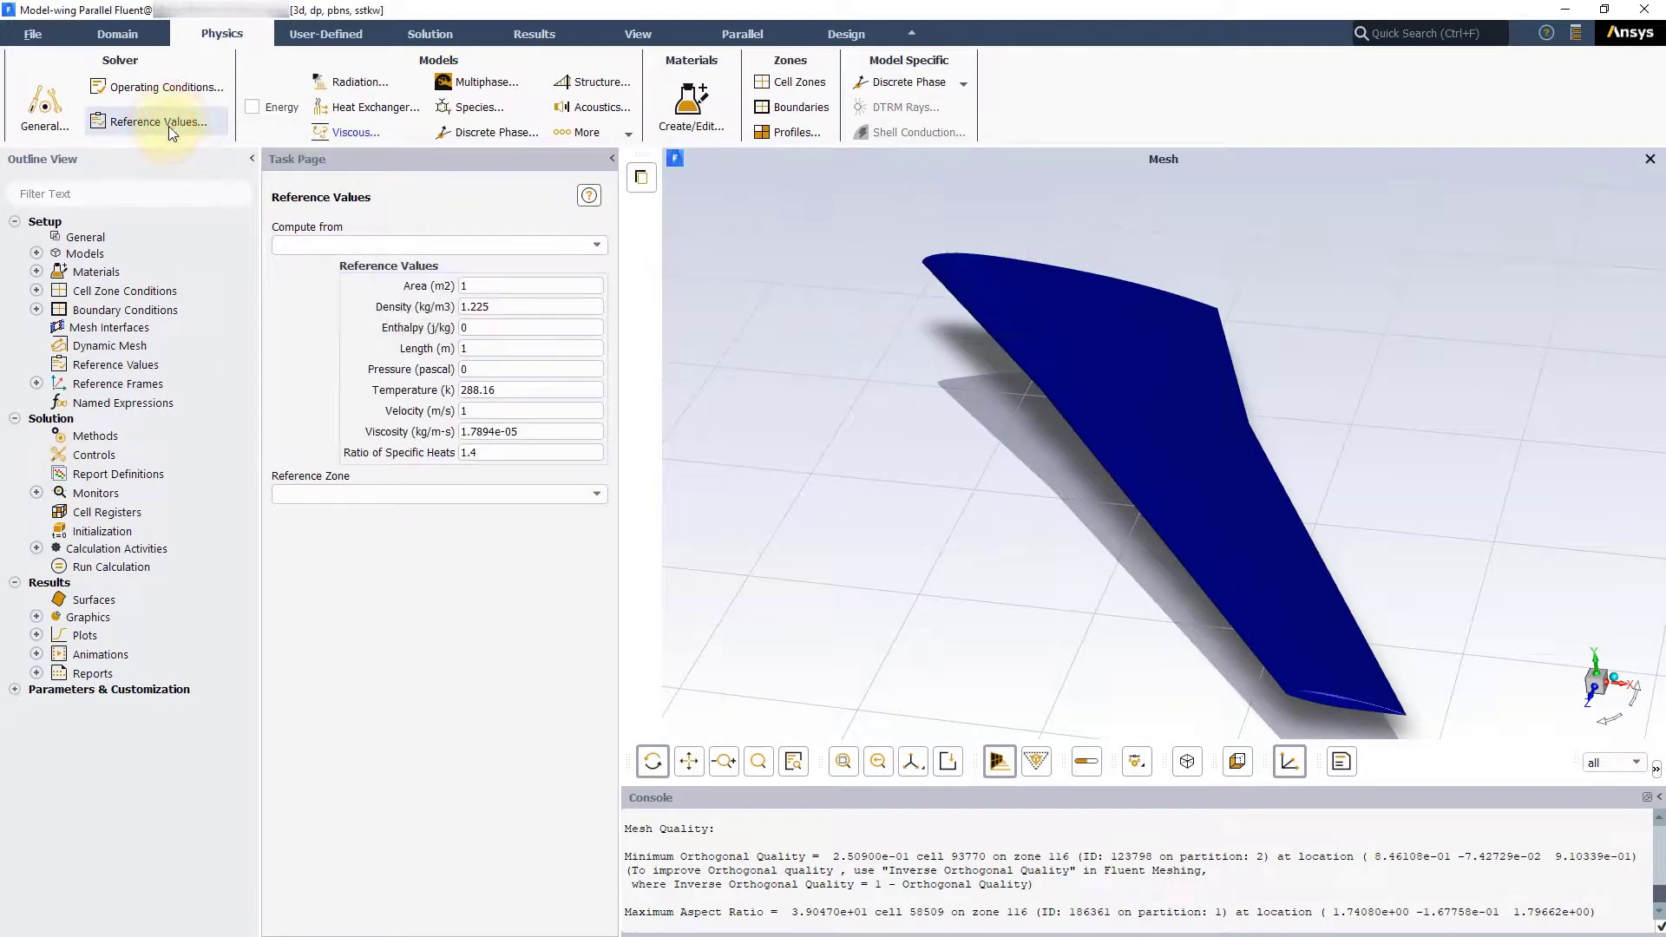
double_click(464, 286)
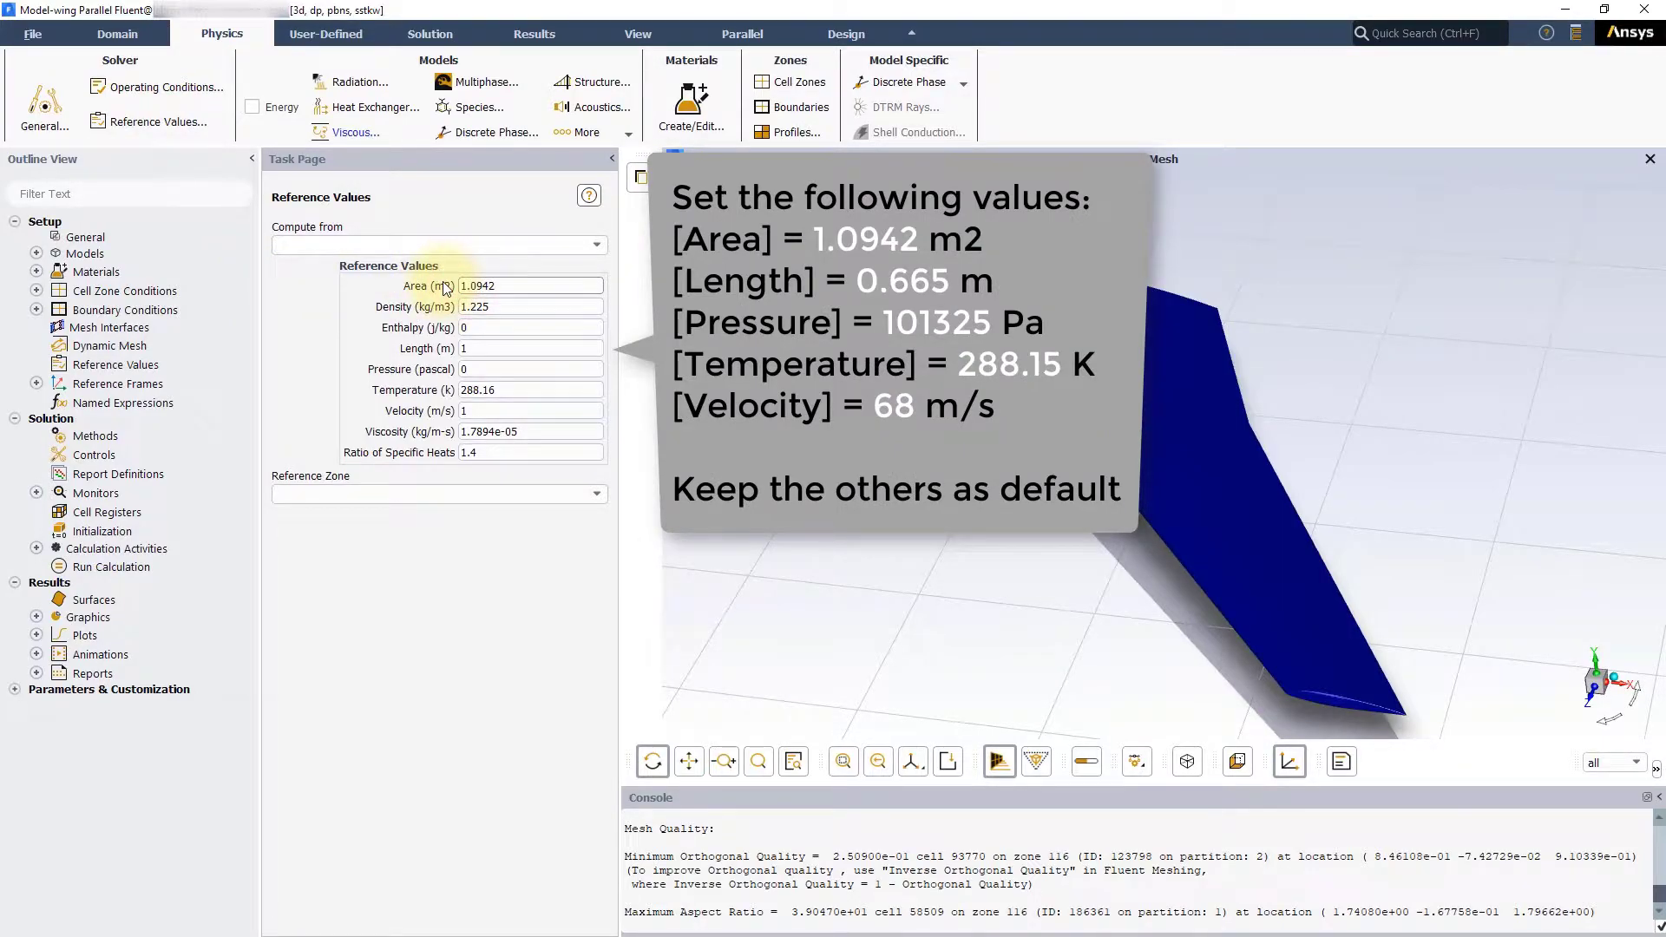
click(461, 347)
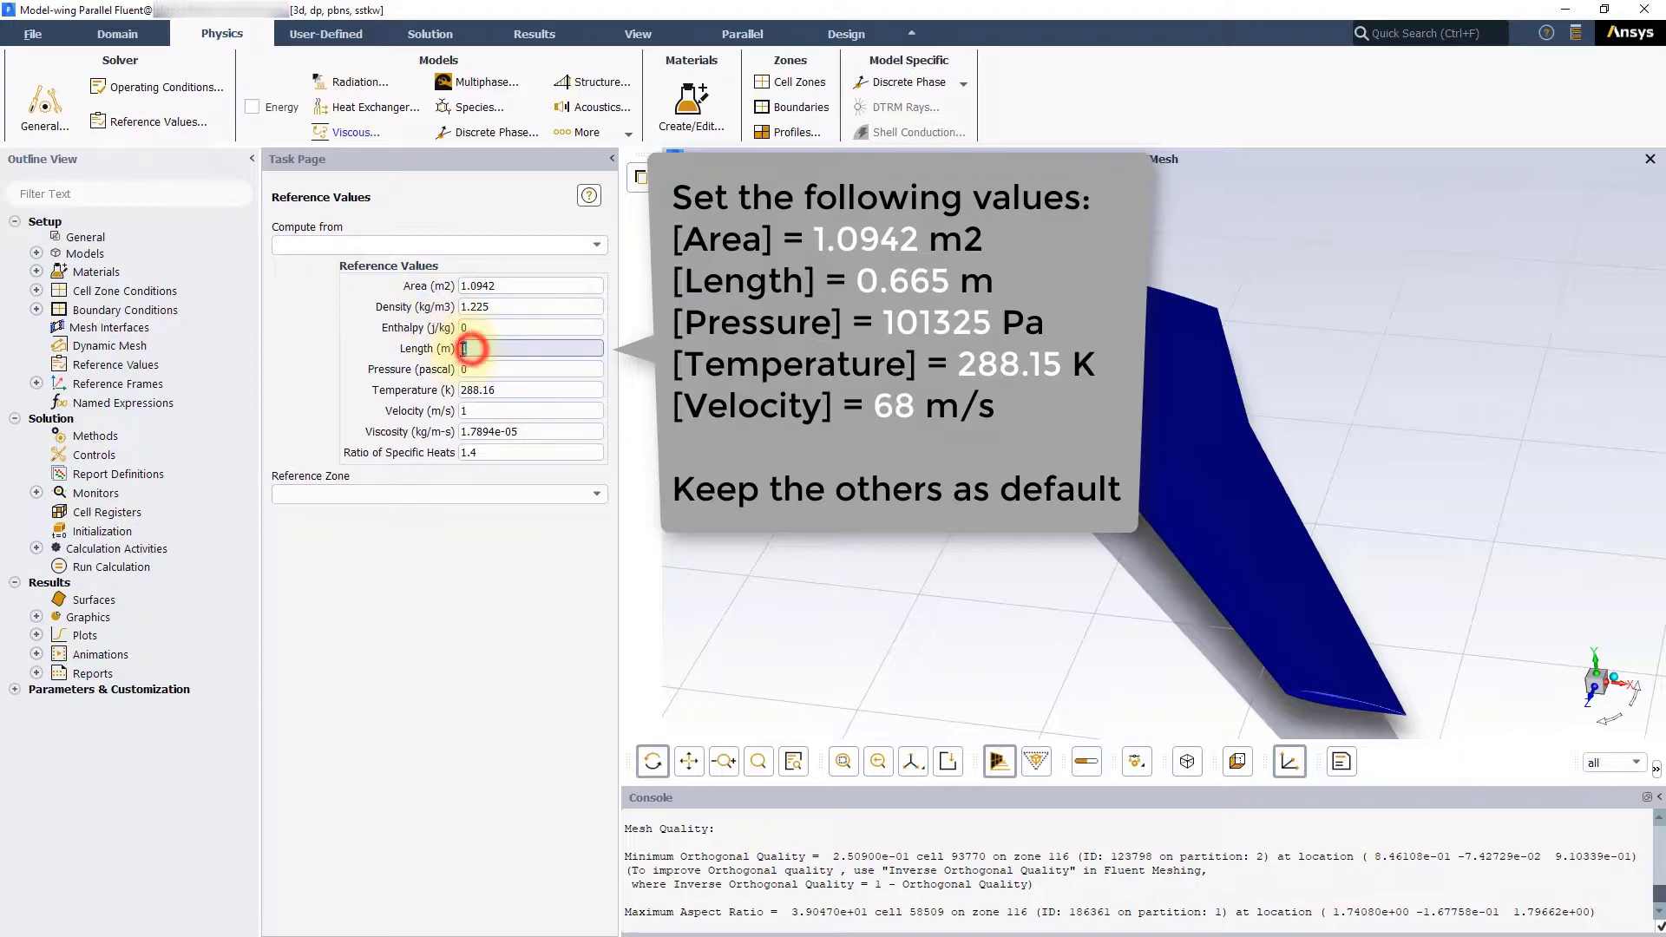
text(0.665)
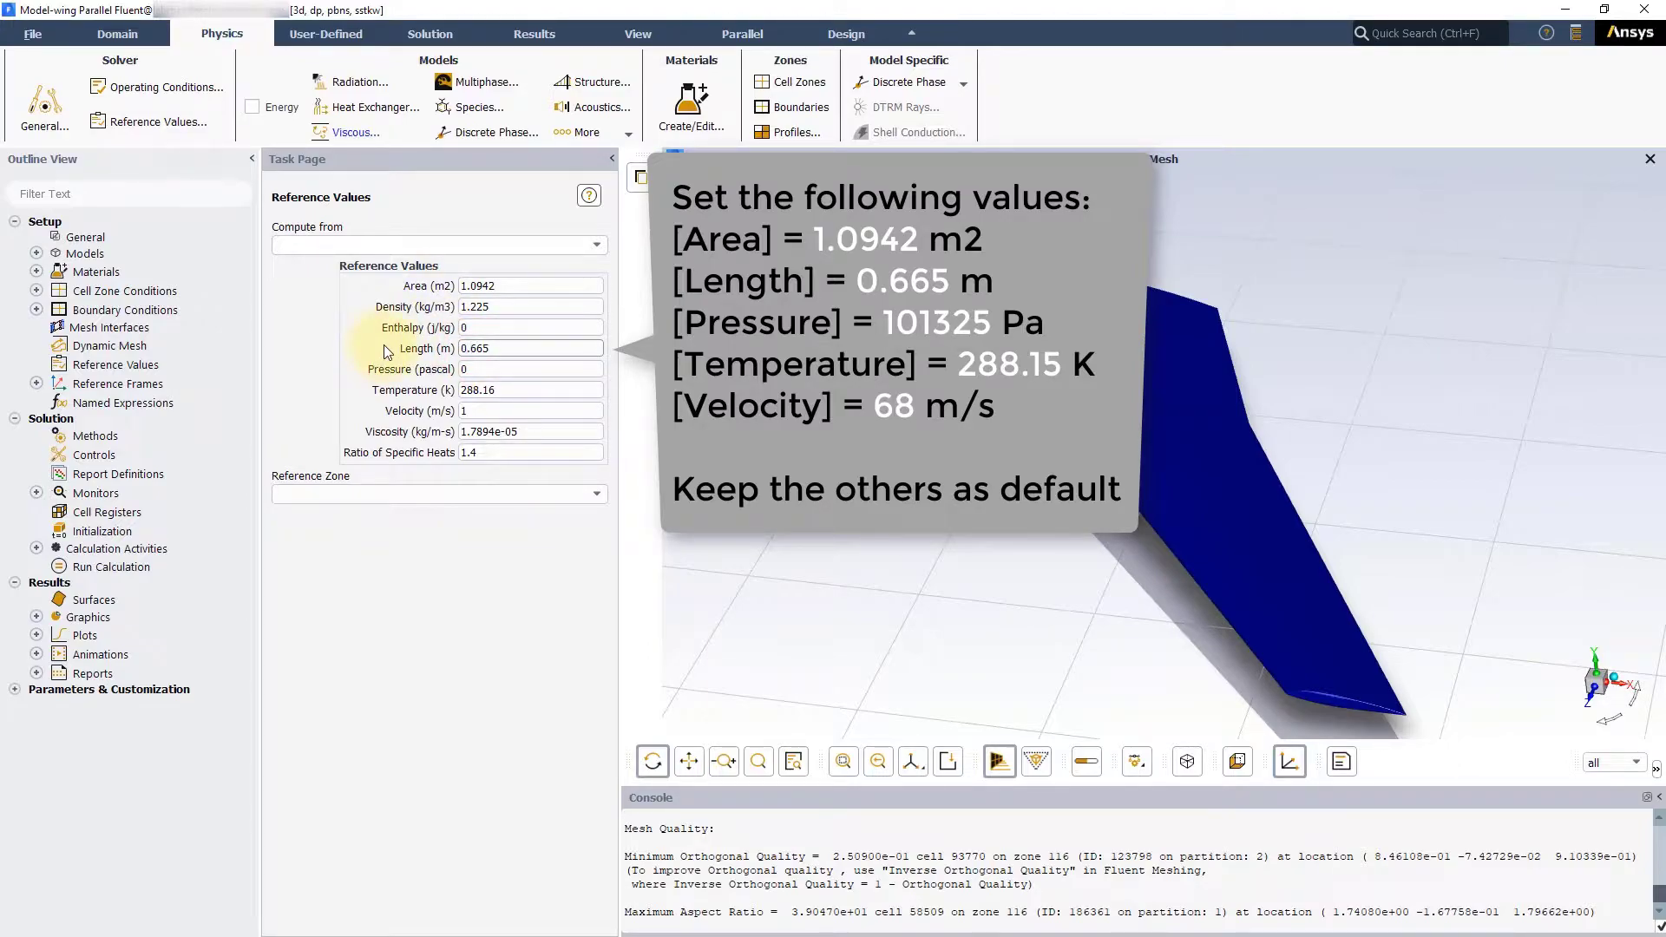
key(Tab)
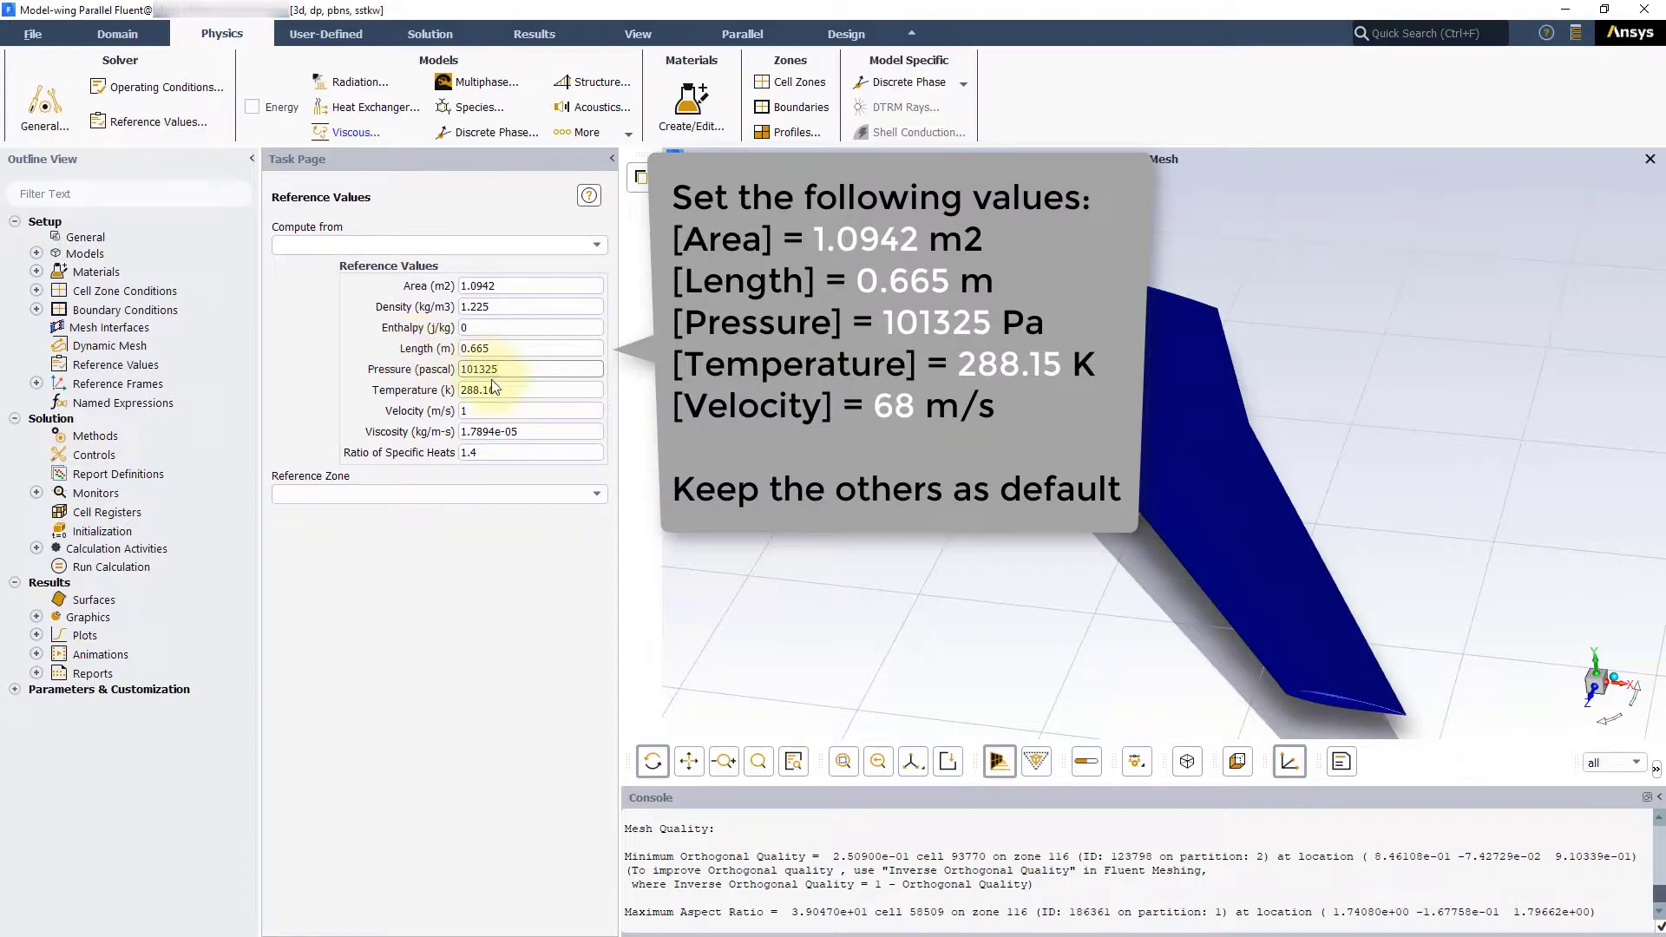
drag(496, 390, 488, 391)
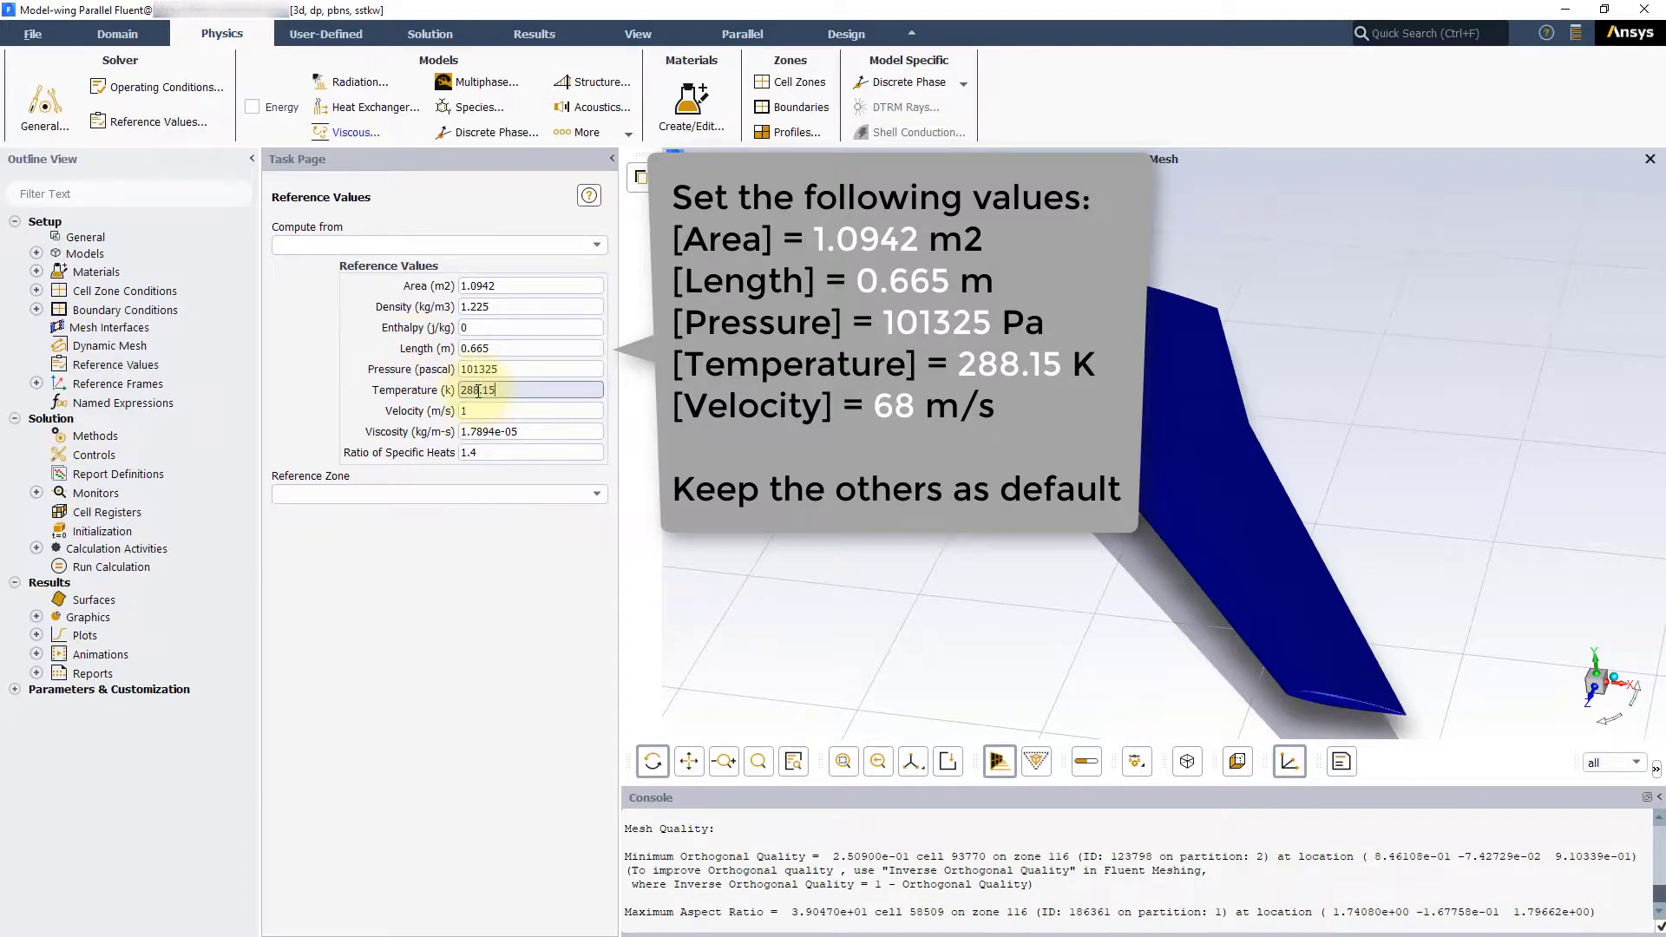
key(Tab)
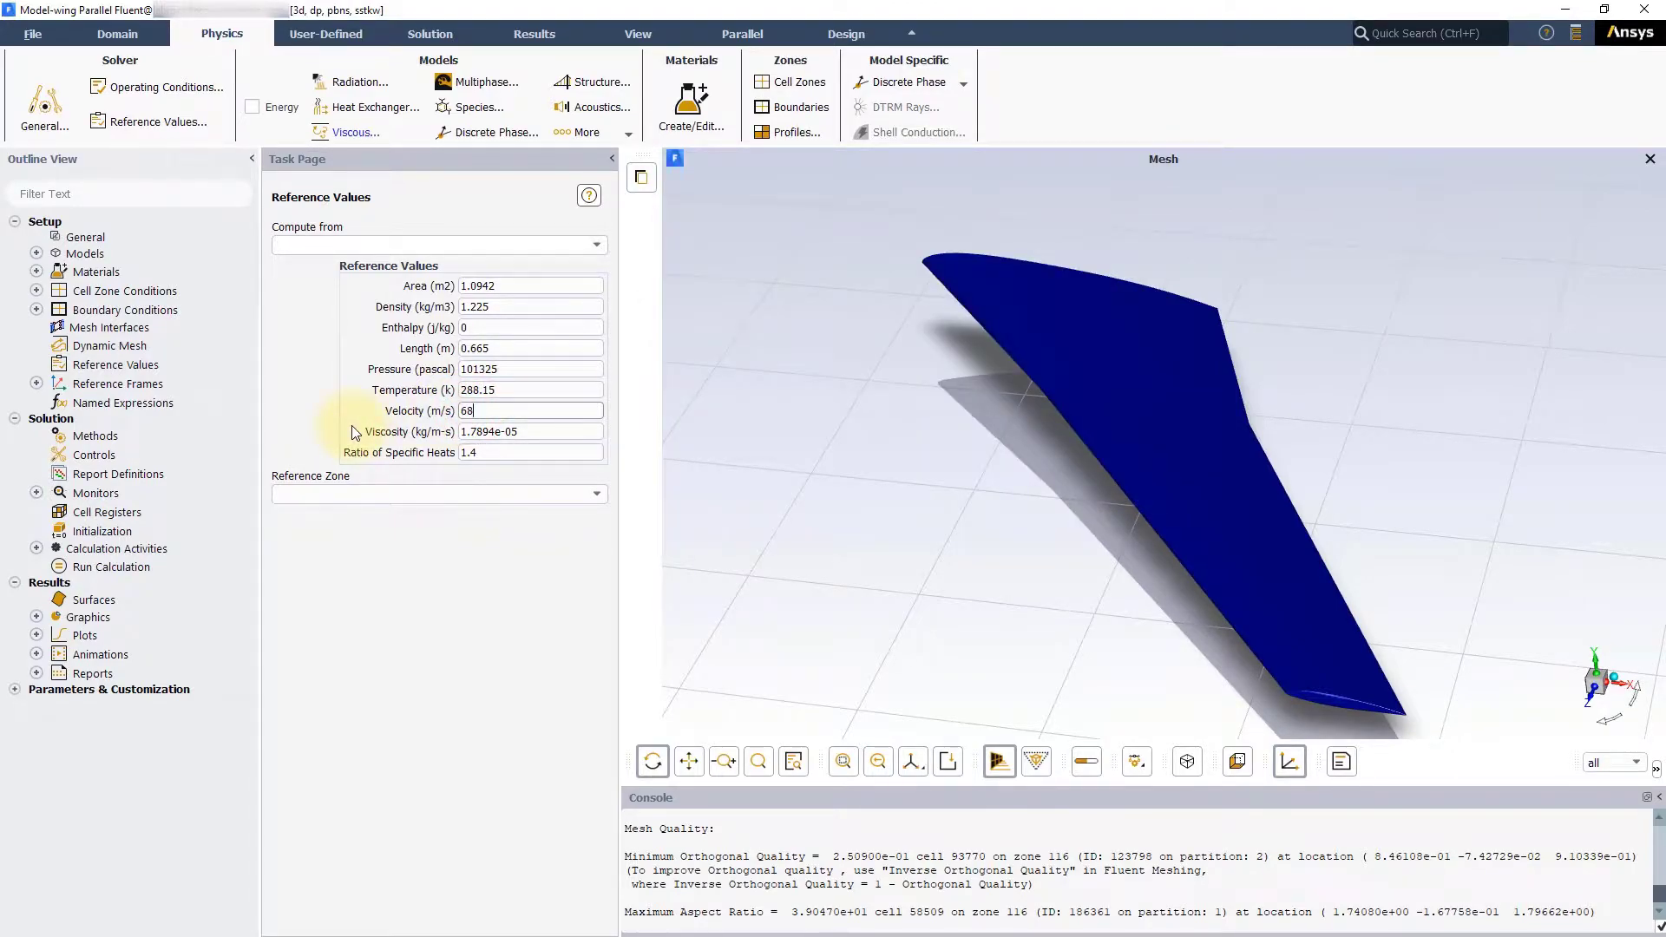
click(356, 561)
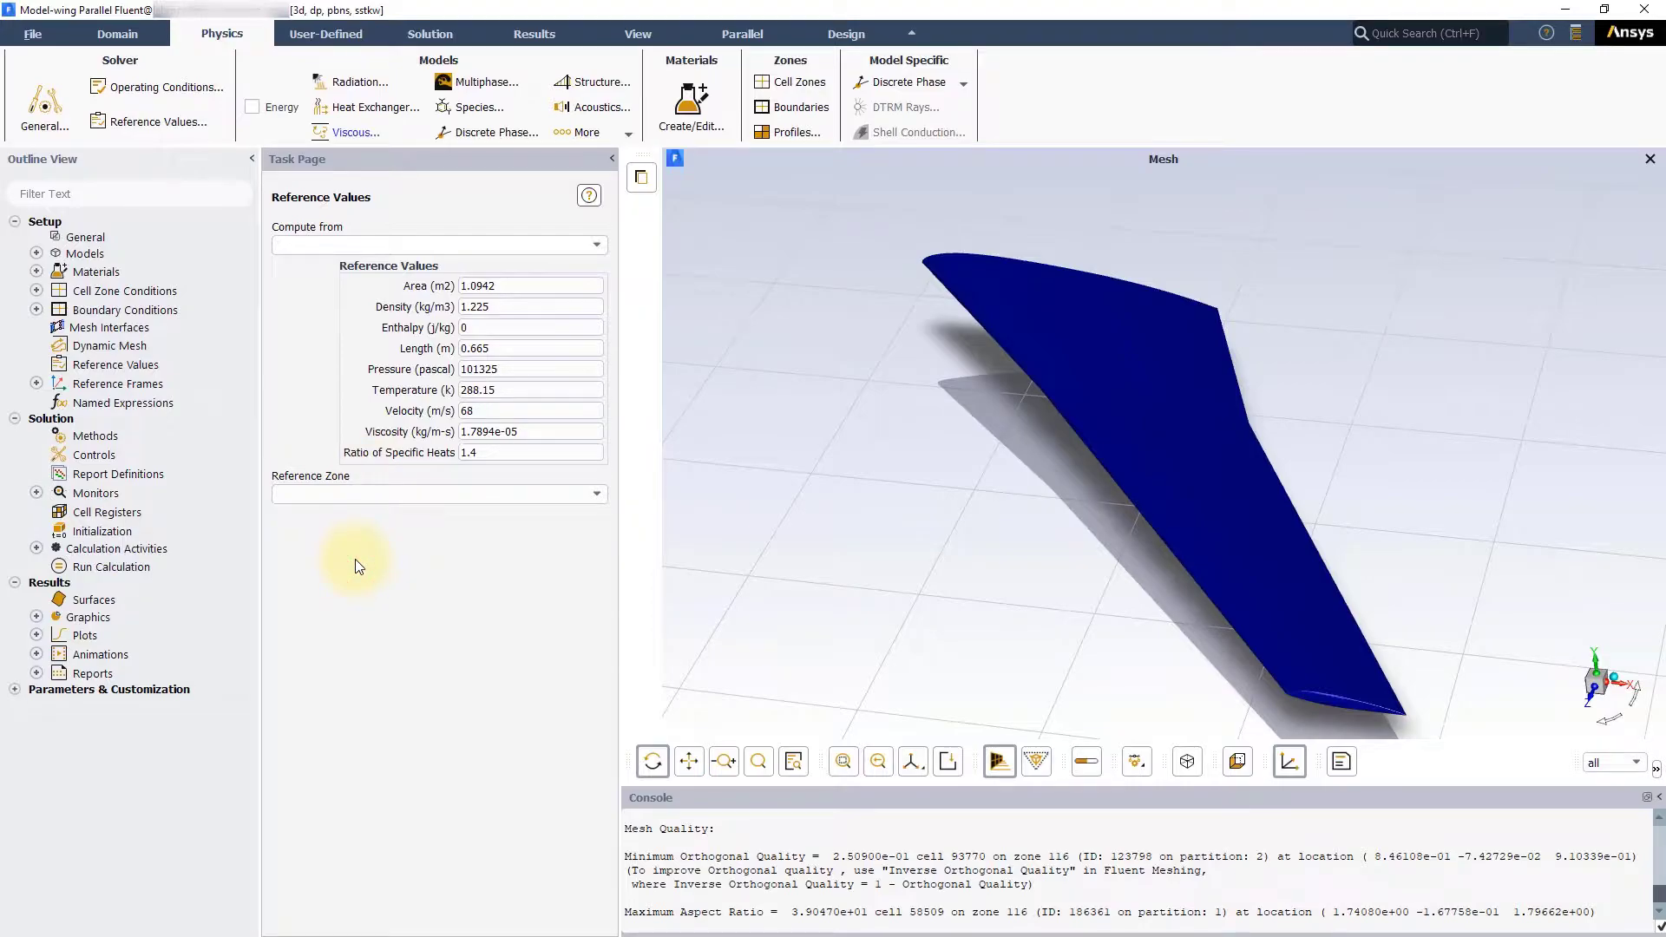
Keep the k-omega SST viscous model and the default constant density and viscosity of air.
click(344, 131)
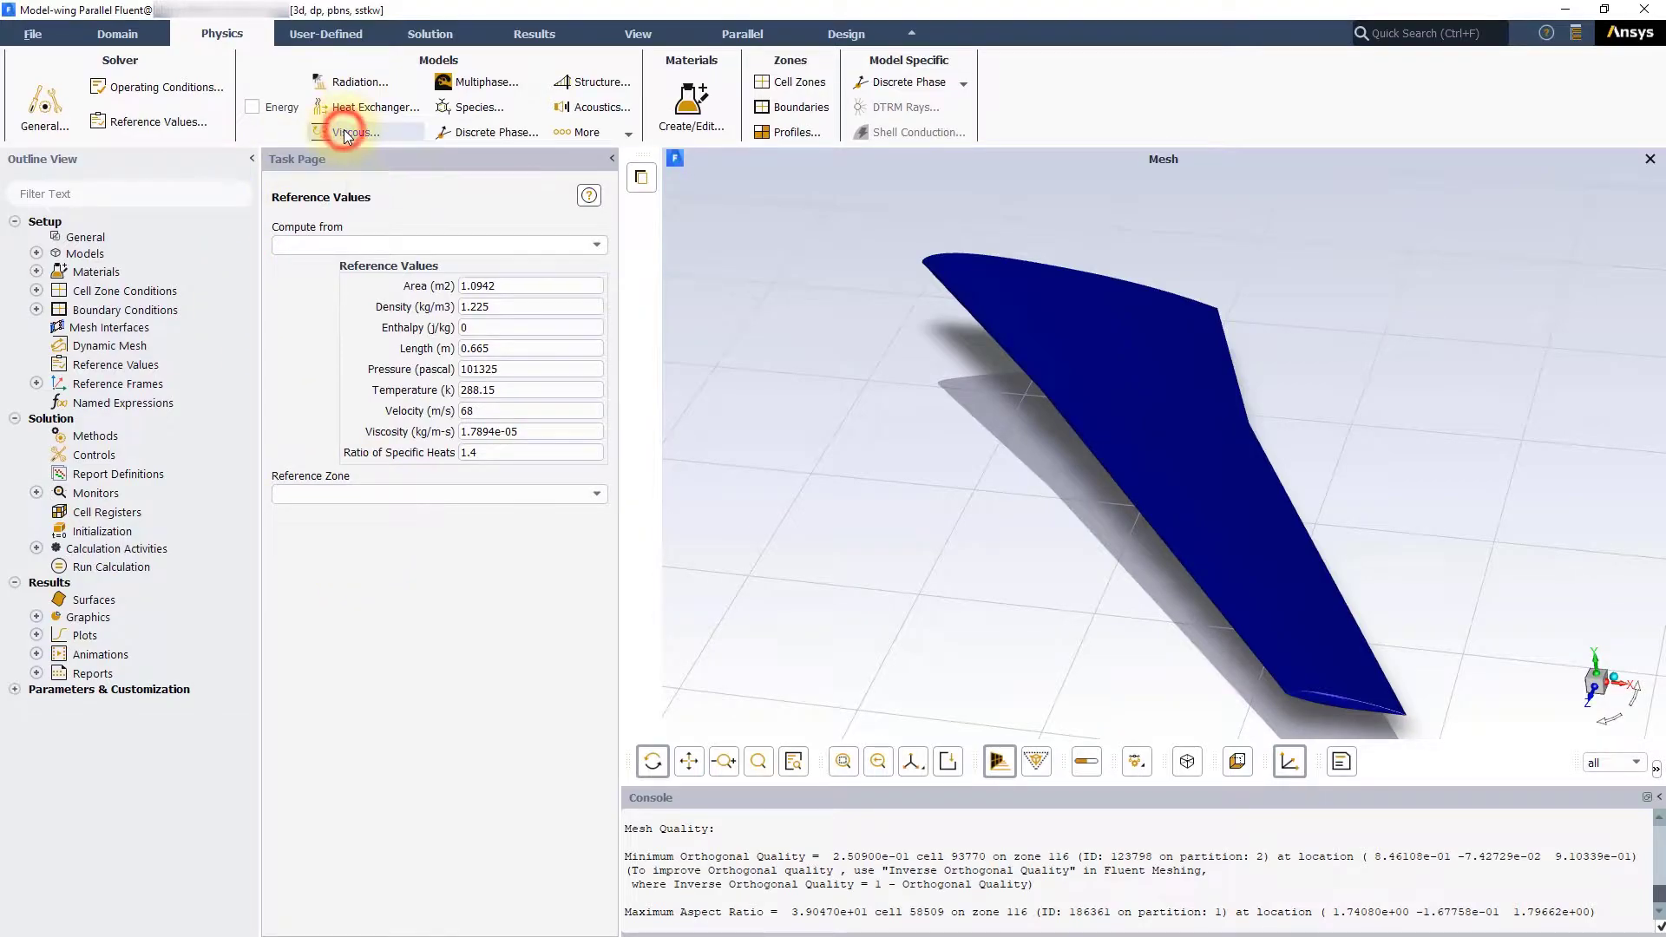
drag(401, 444, 367, 147)
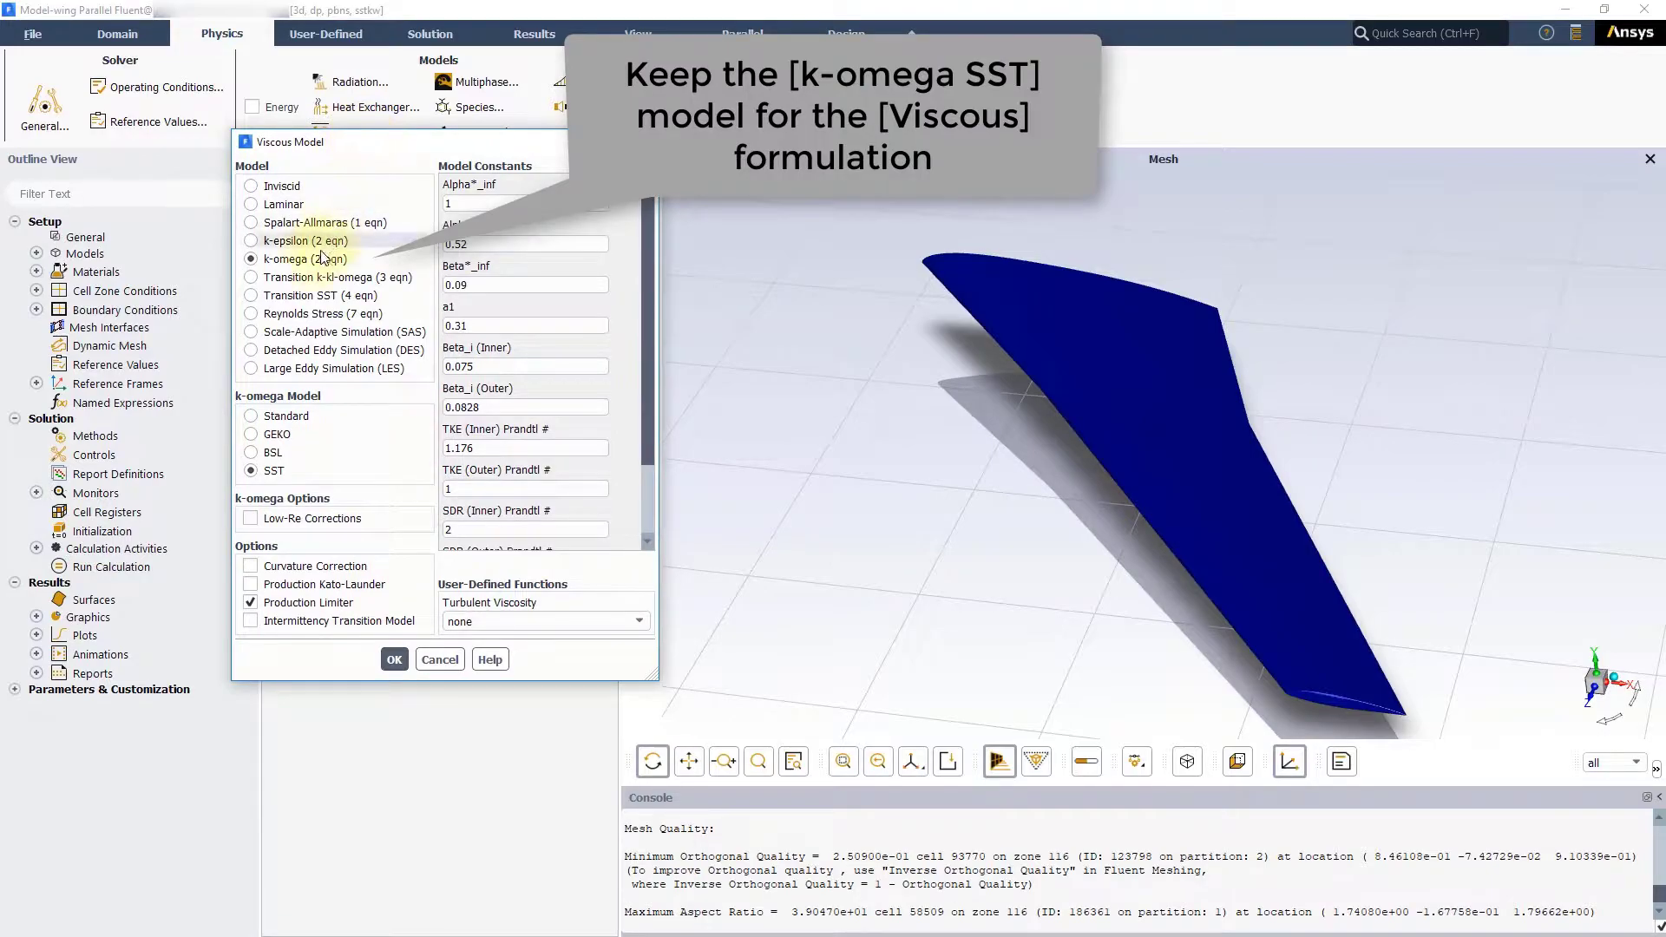
click(395, 661)
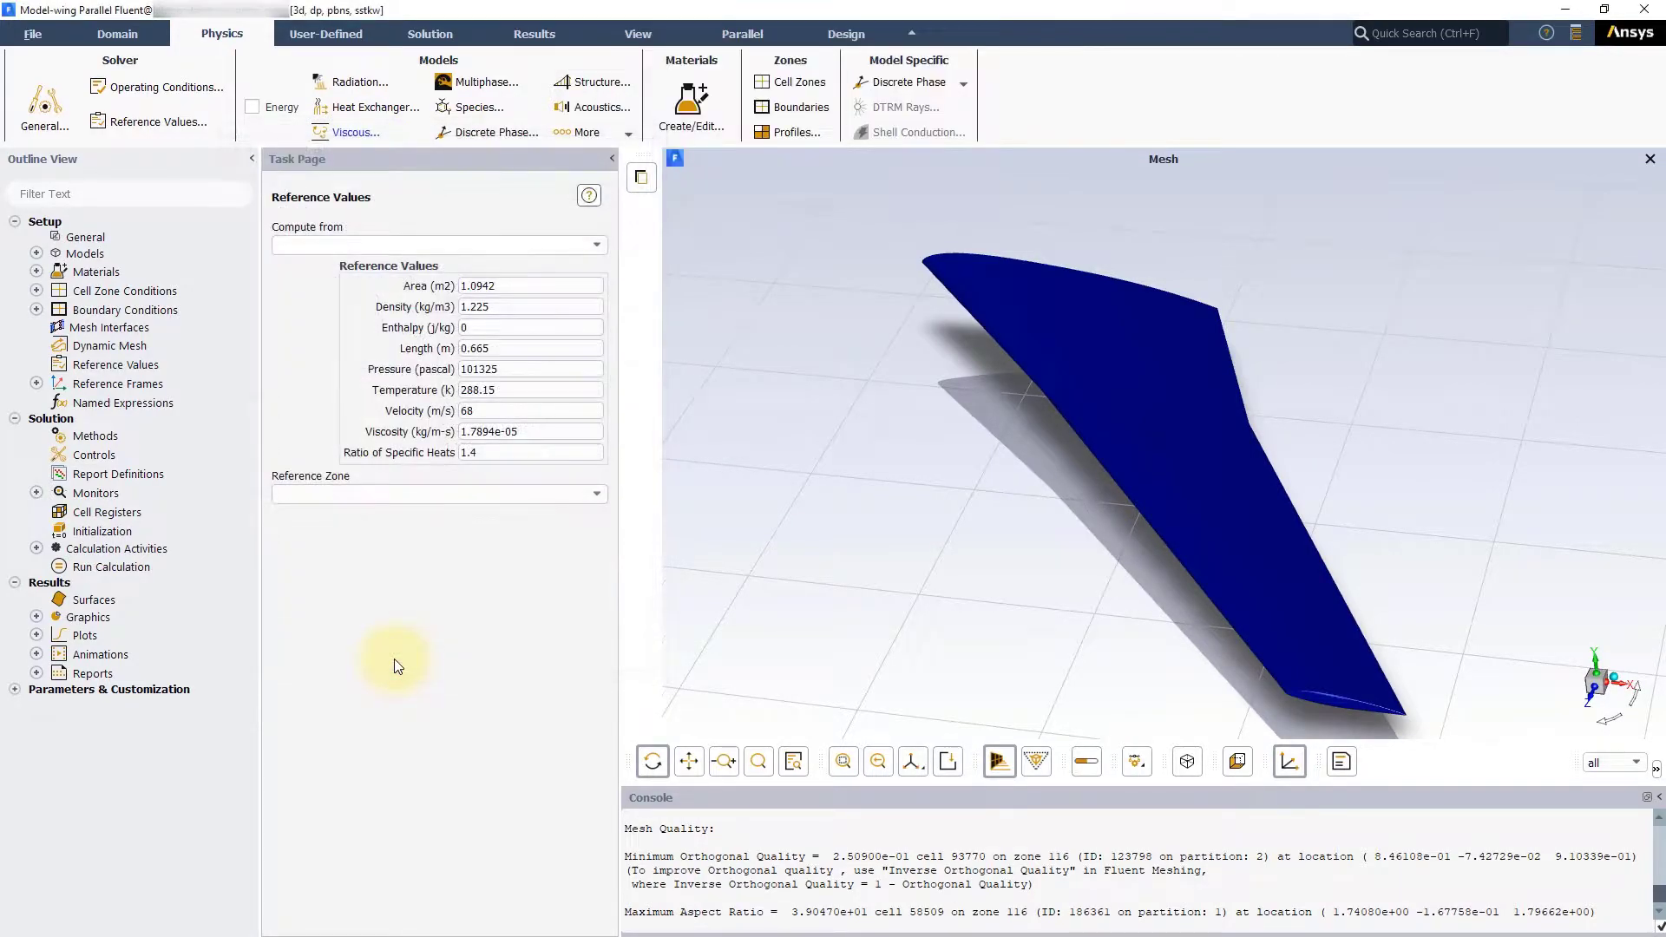
click(690, 103)
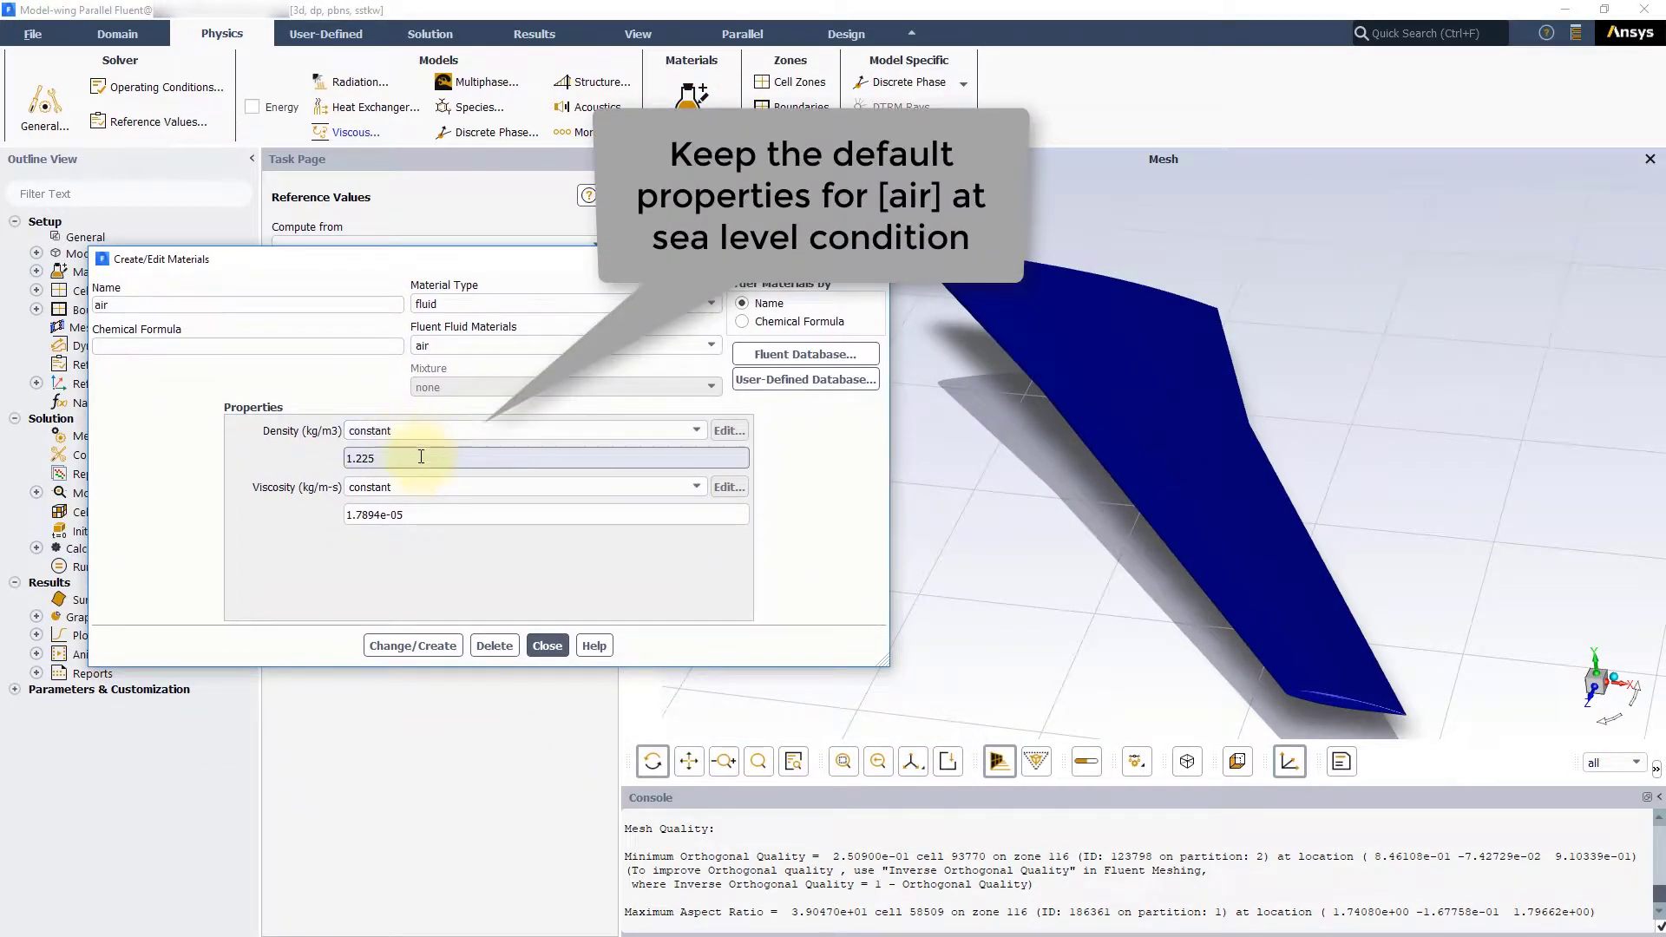
click(544, 644)
Keep air as the material in the fluid-near-wing and fluid-tunnel cell zones.
click(789, 81)
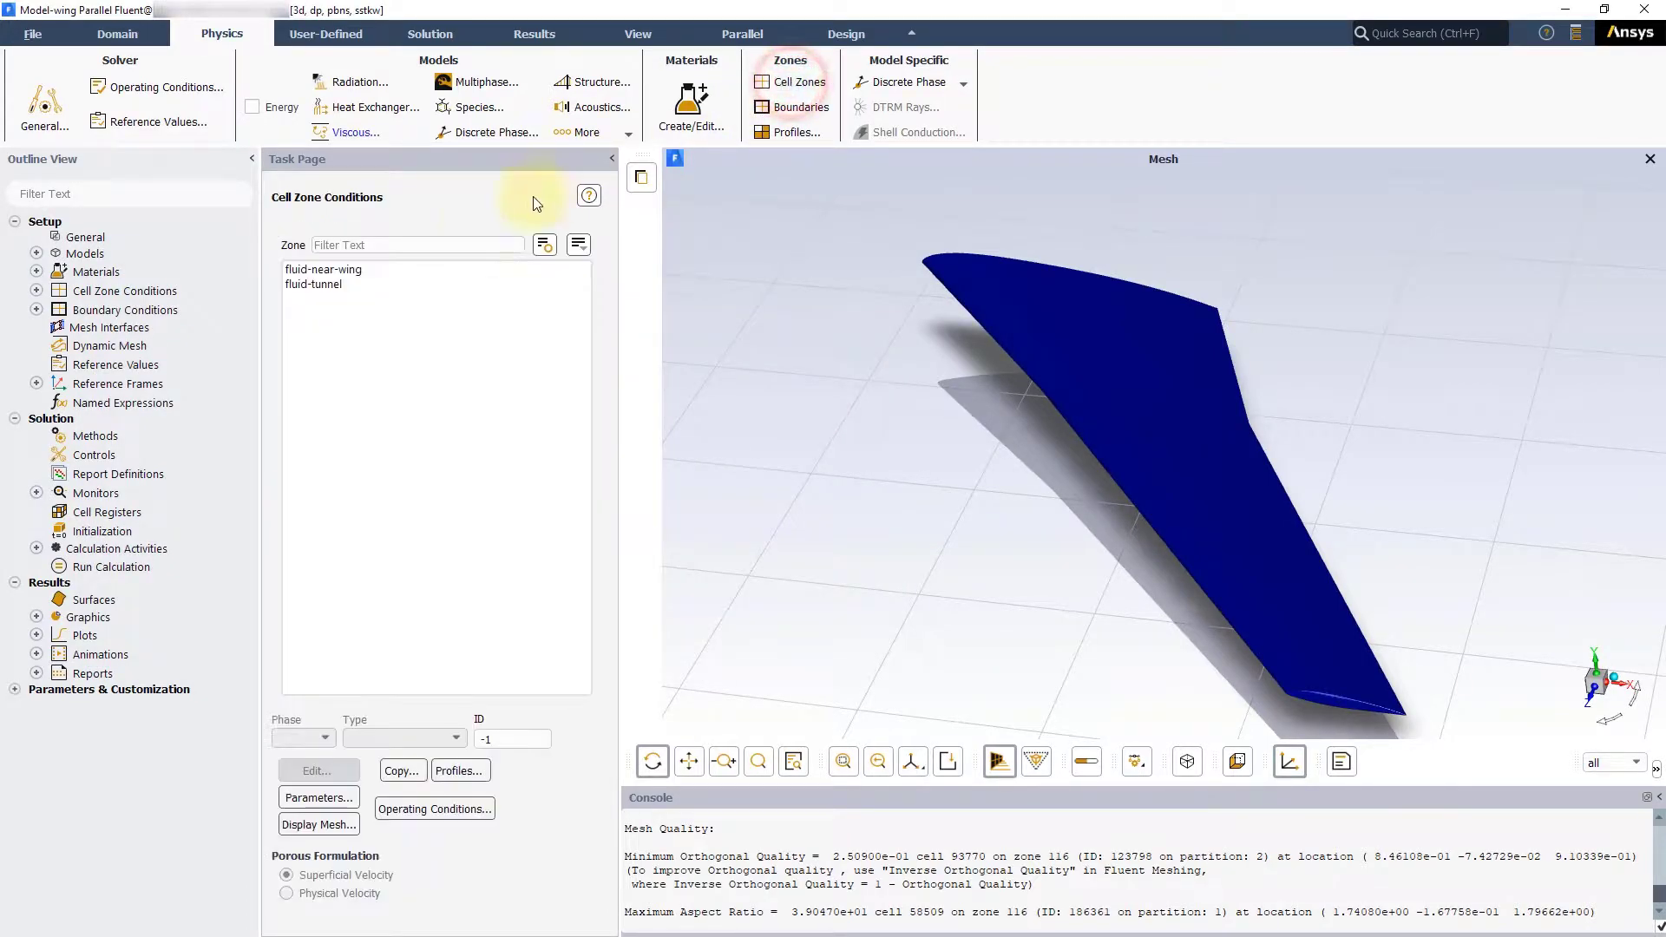
click(330, 269)
double_click(442, 447)
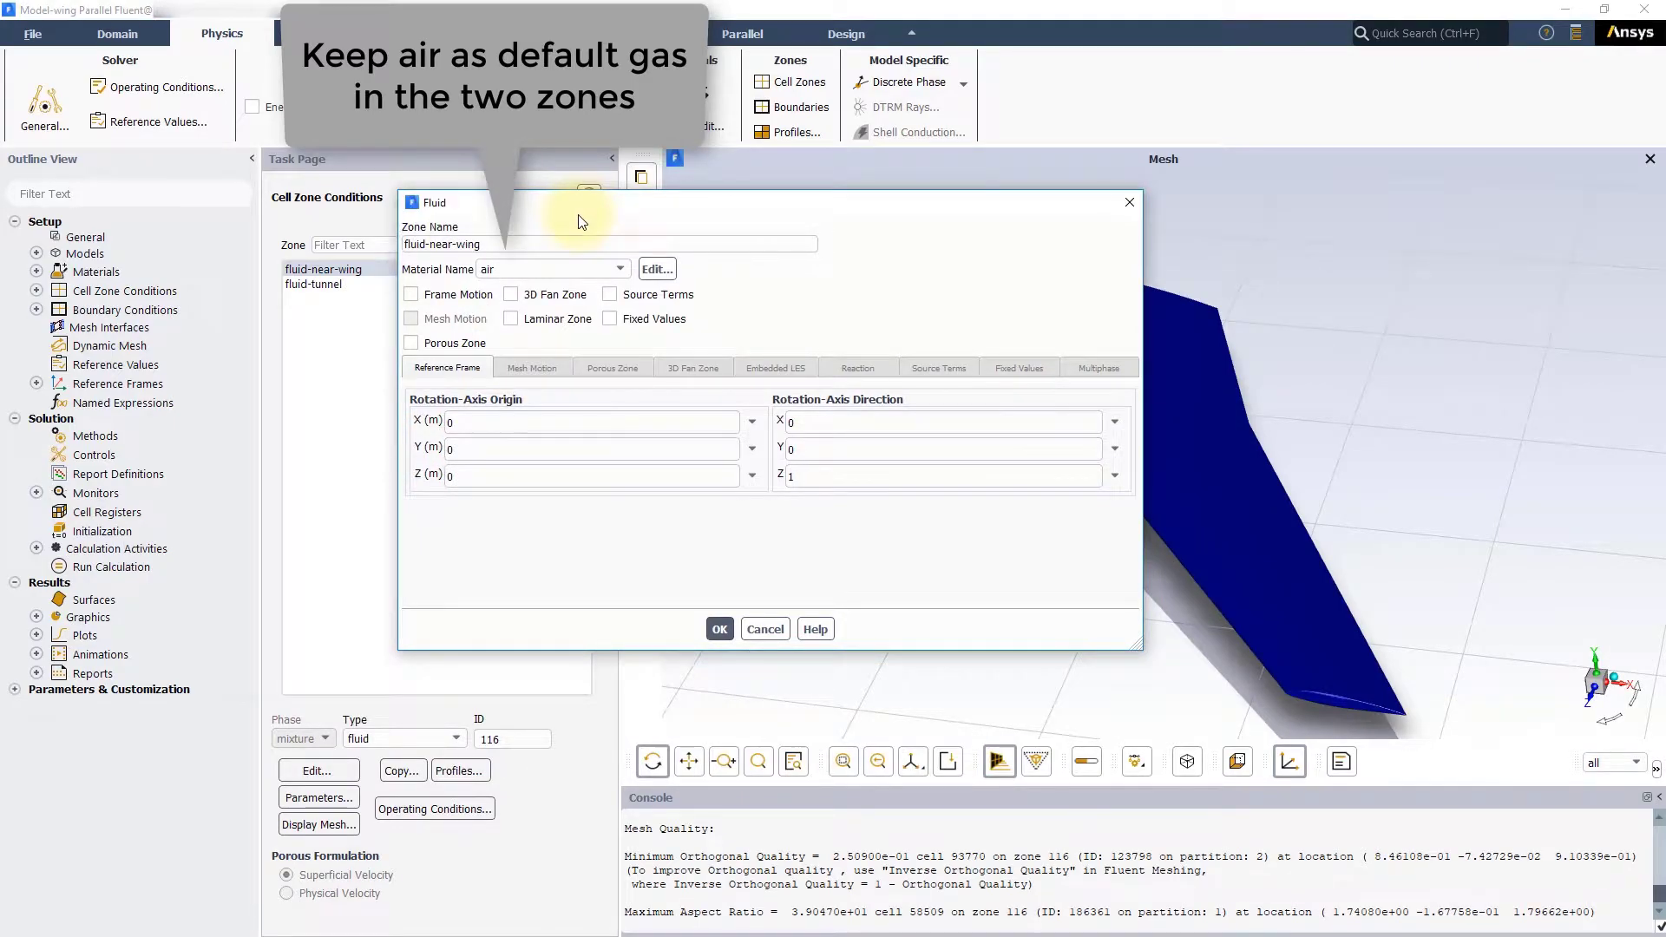
click(717, 628)
click(333, 288)
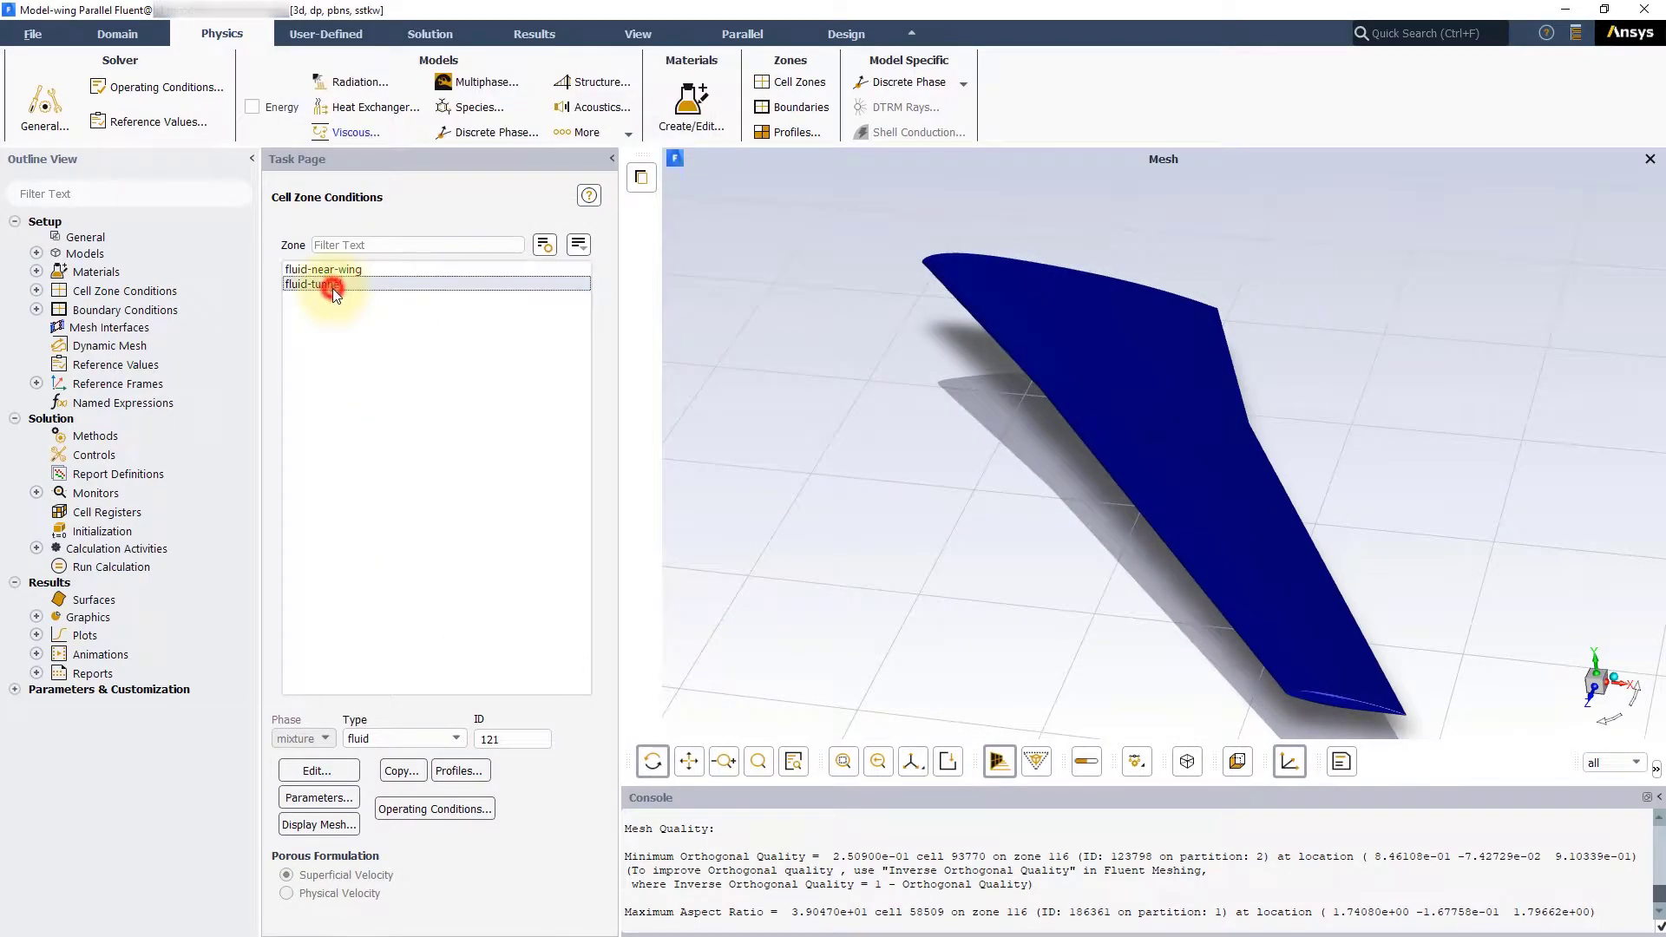
double_click(391, 444)
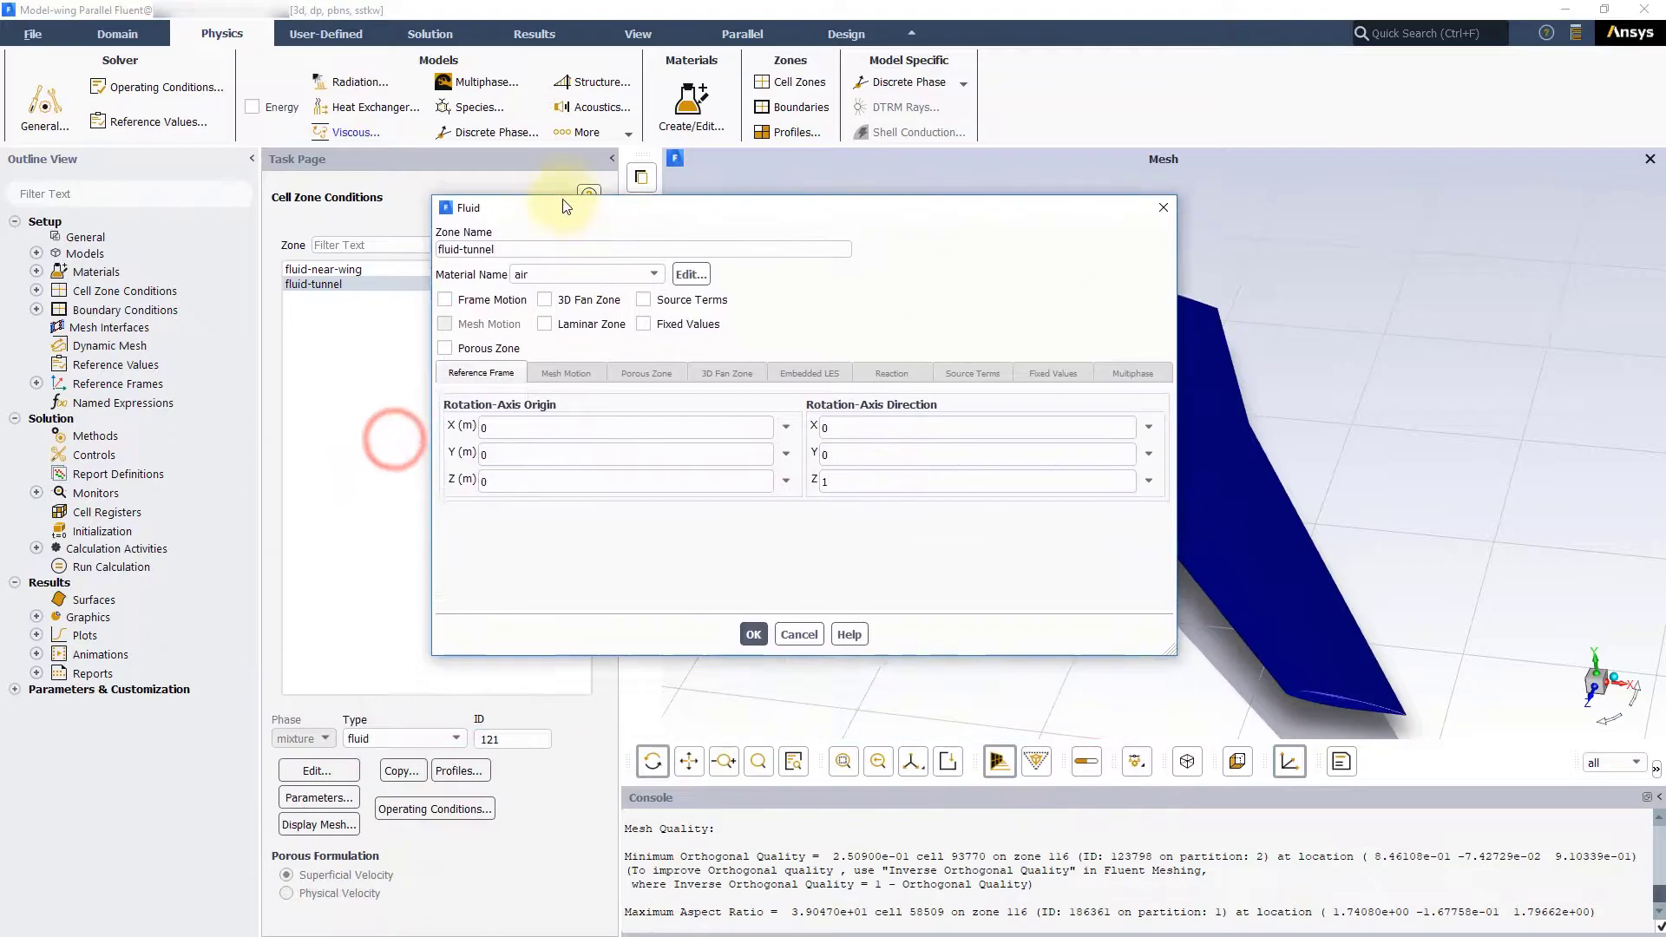
click(756, 612)
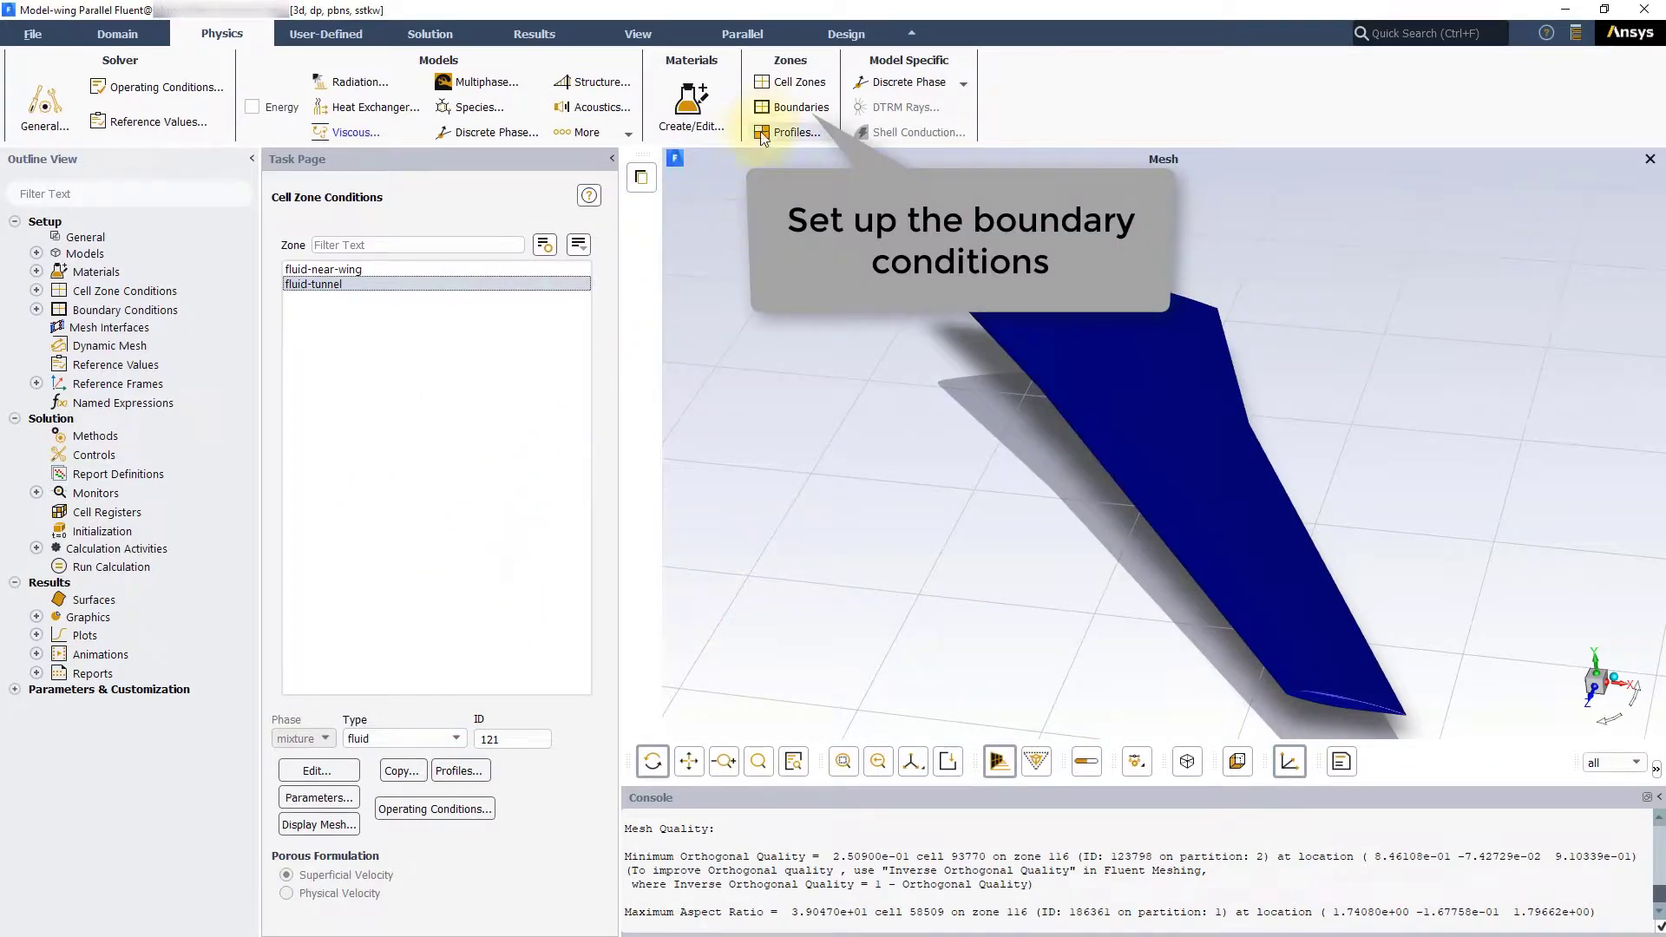
Edit the inlet boundary condition and set its velocity magnitude to 68 m/s.
click(785, 107)
click(300, 270)
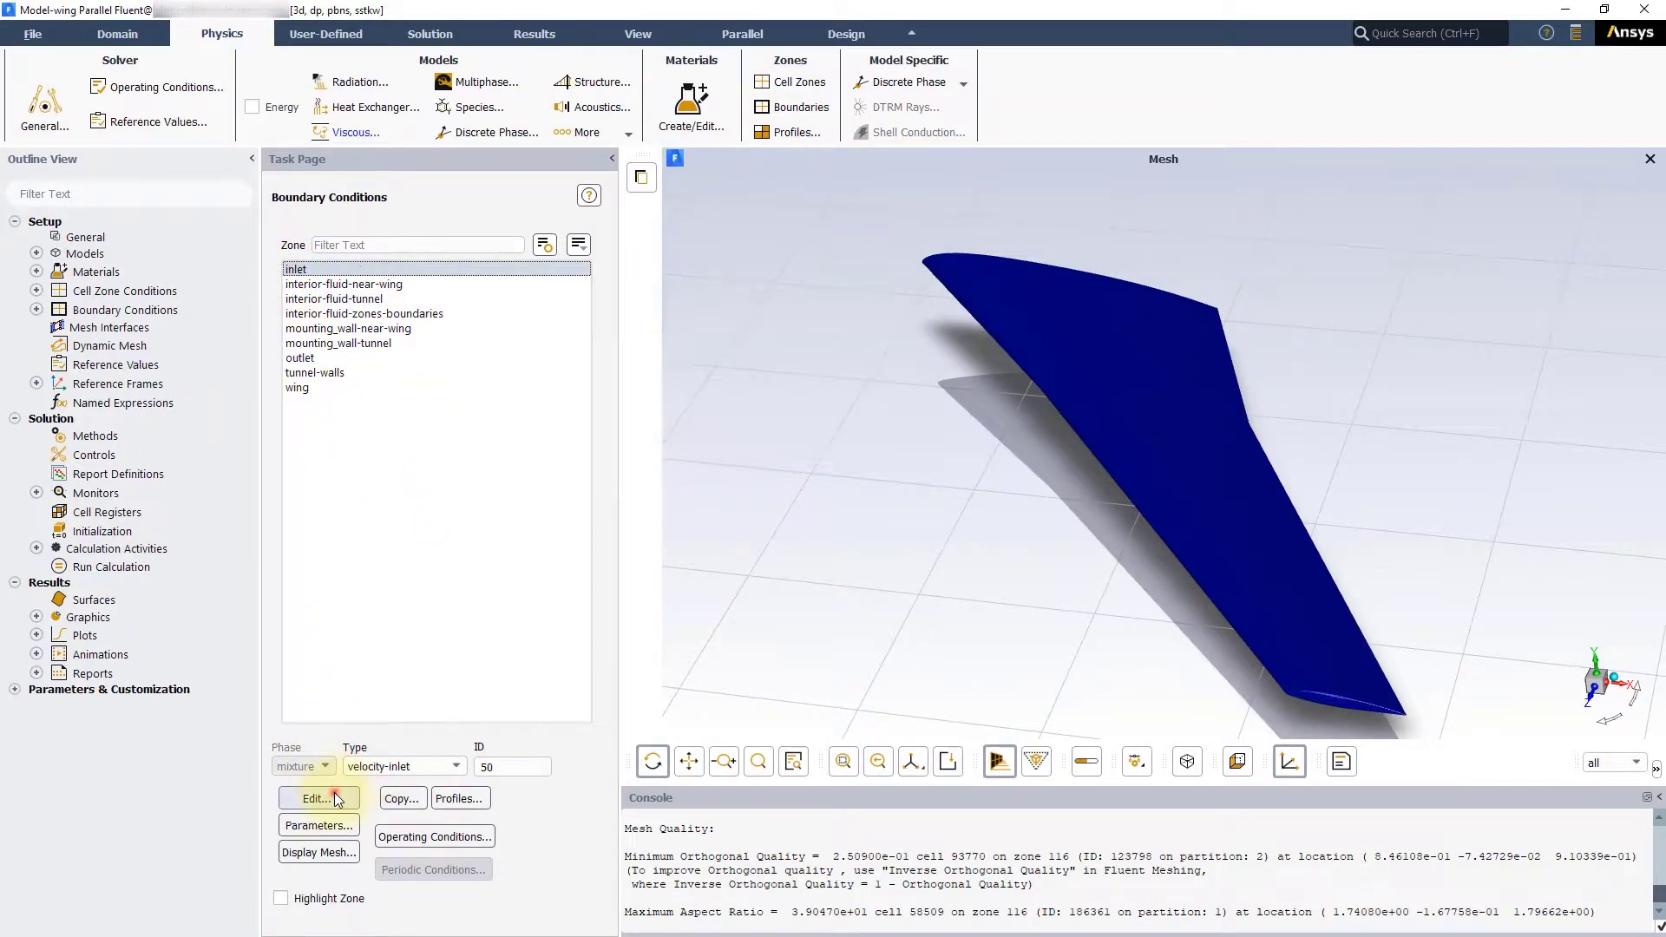
click(335, 793)
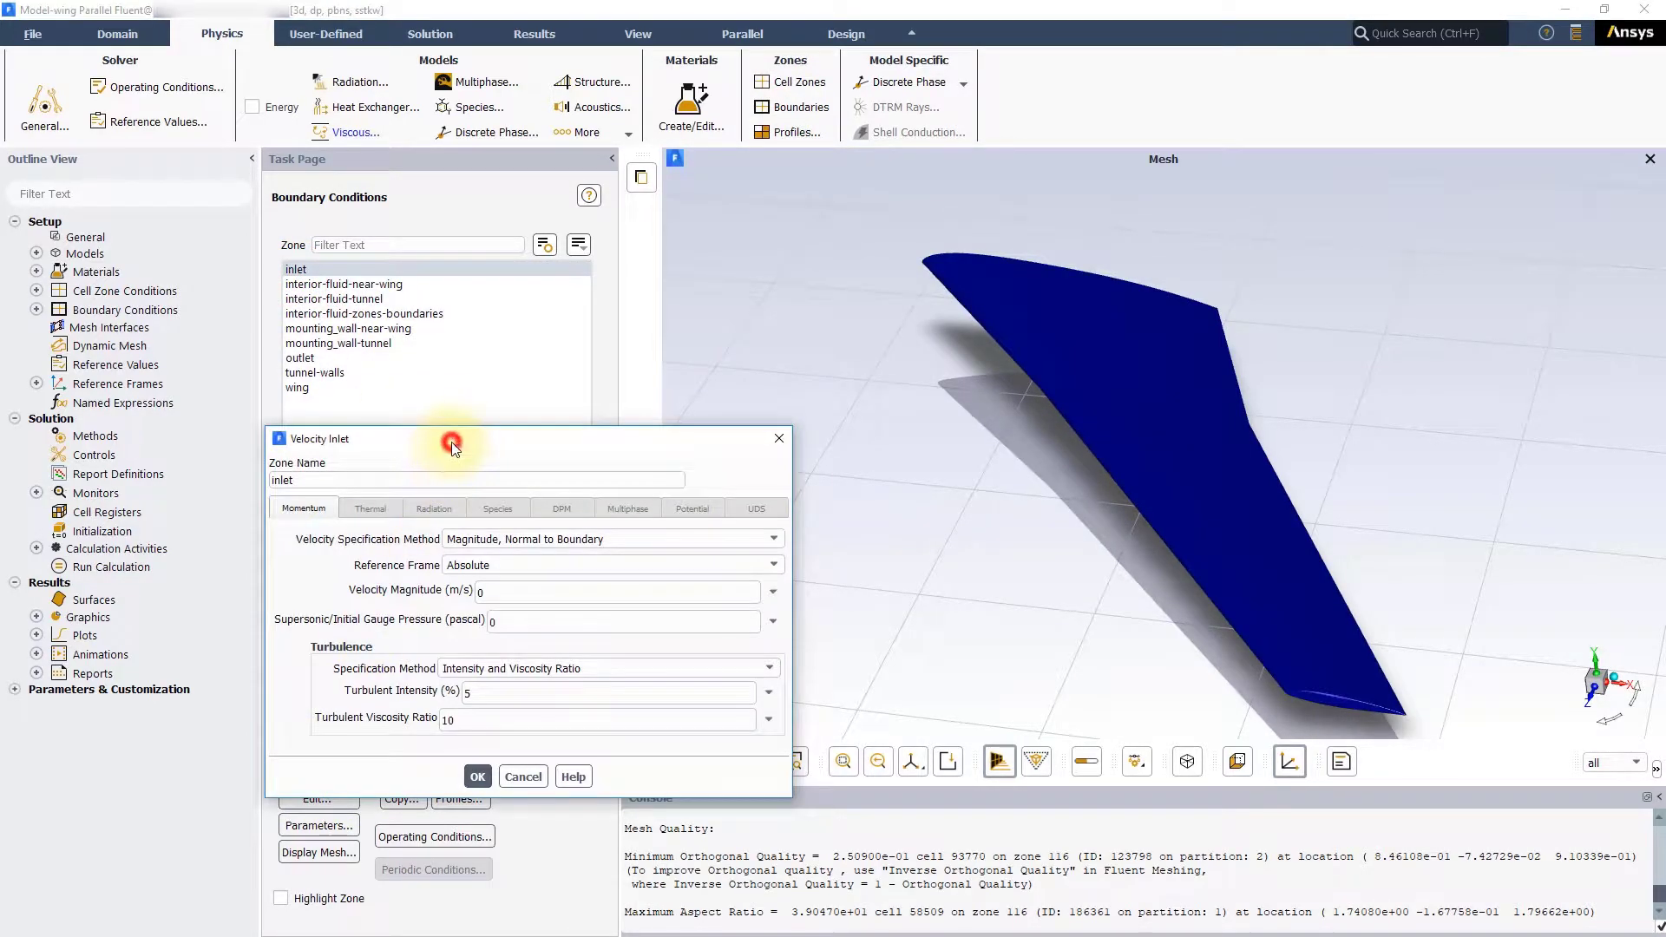
drag(451, 441, 493, 268)
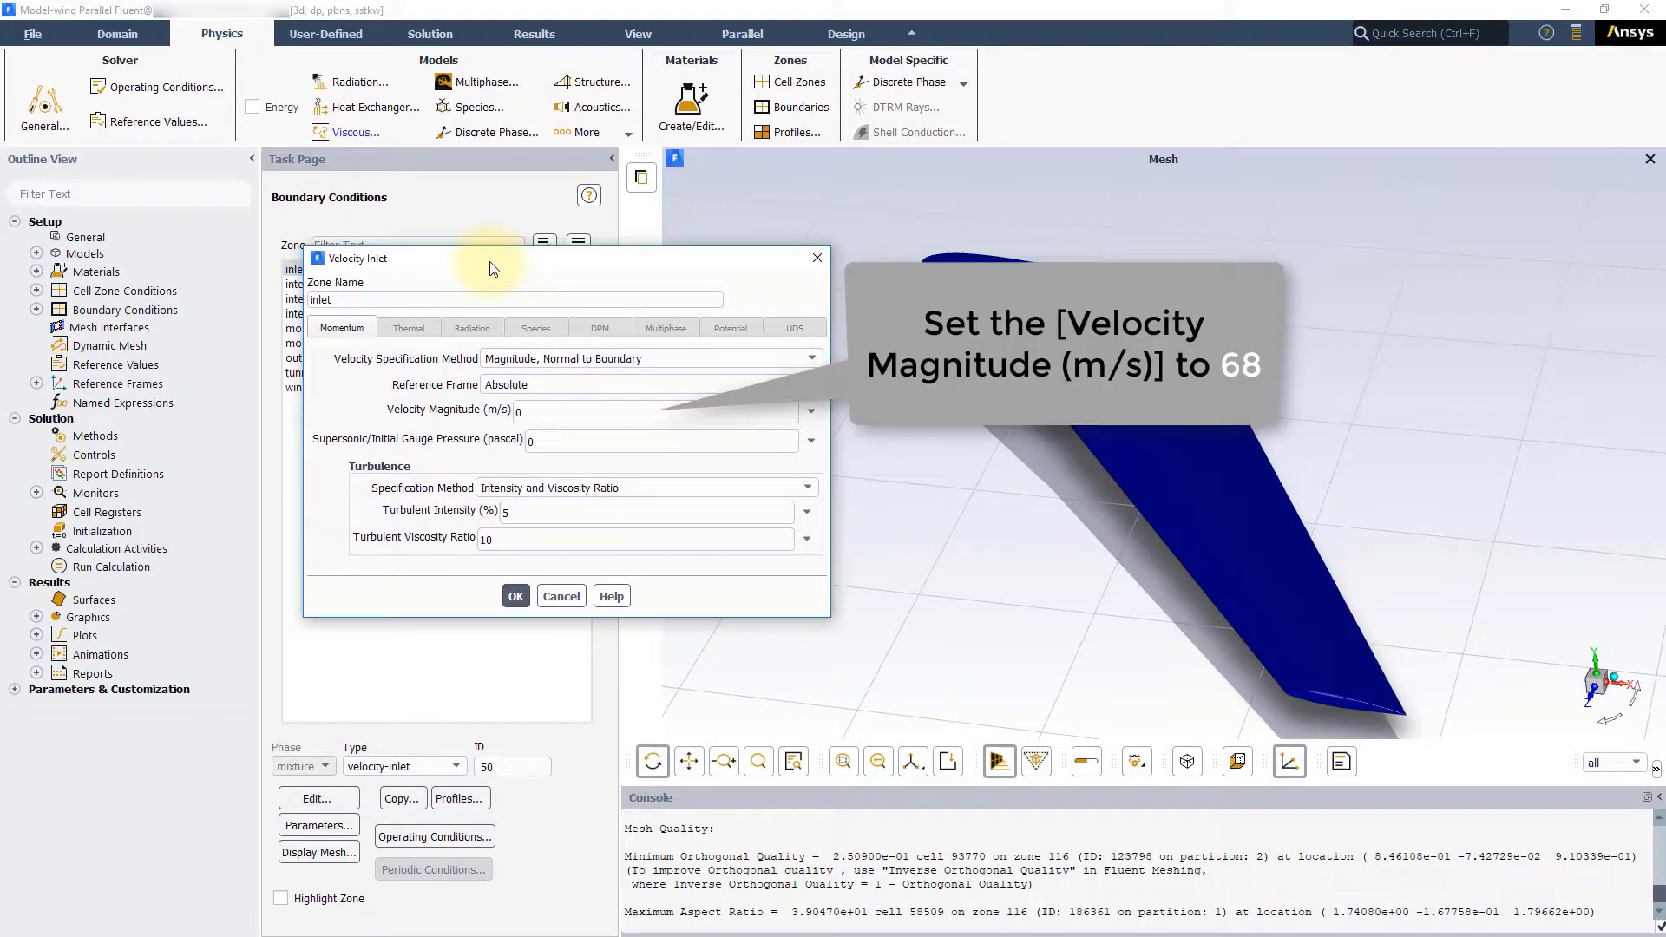
double_click(517, 412)
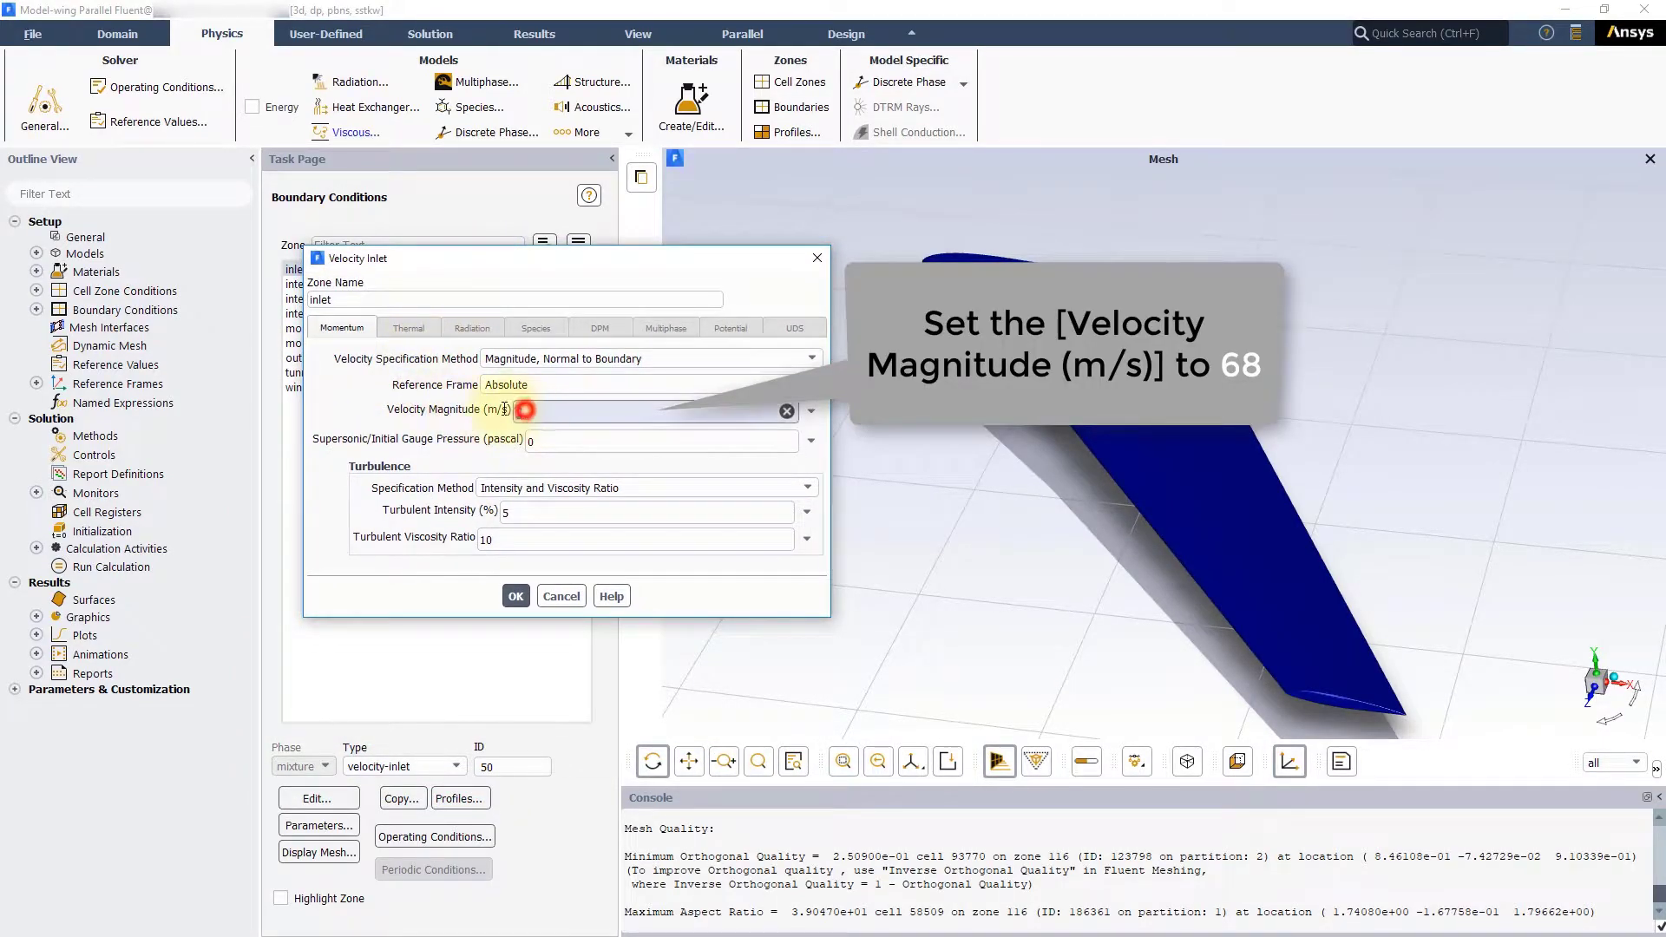
text(68)
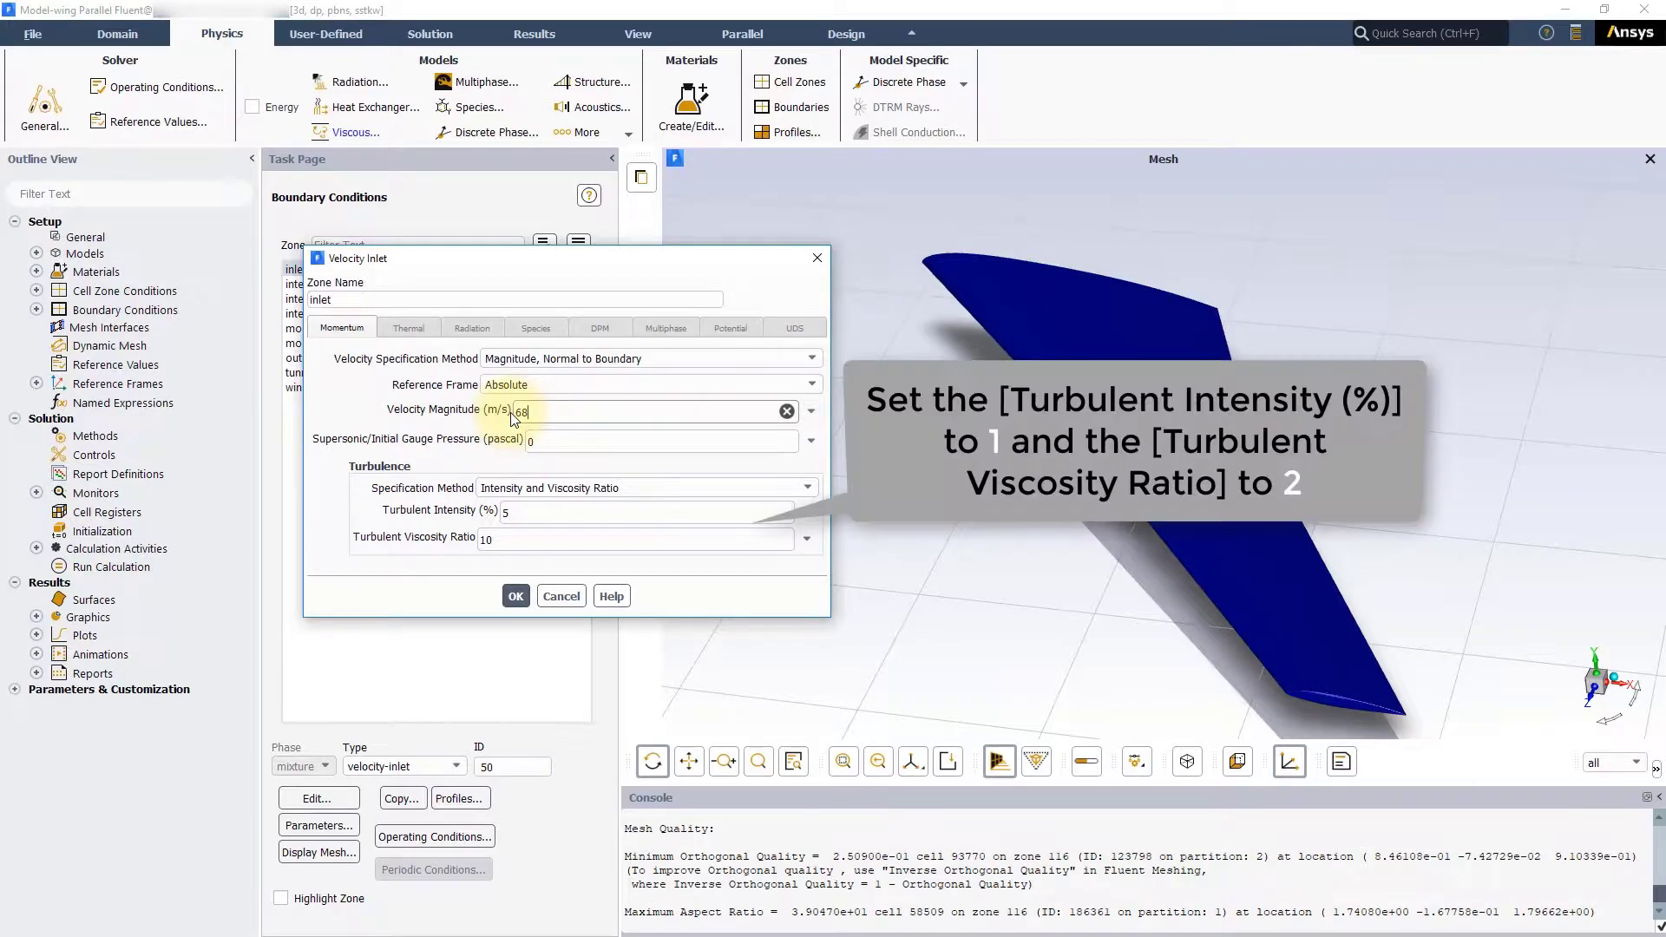
Set the inlet's turbulent intensity to 1% and turbulent viscosity ratio to 2, and accept the velocity inlet settings.
double_click(512, 512)
text(1)
double_click(490, 540)
text(2)
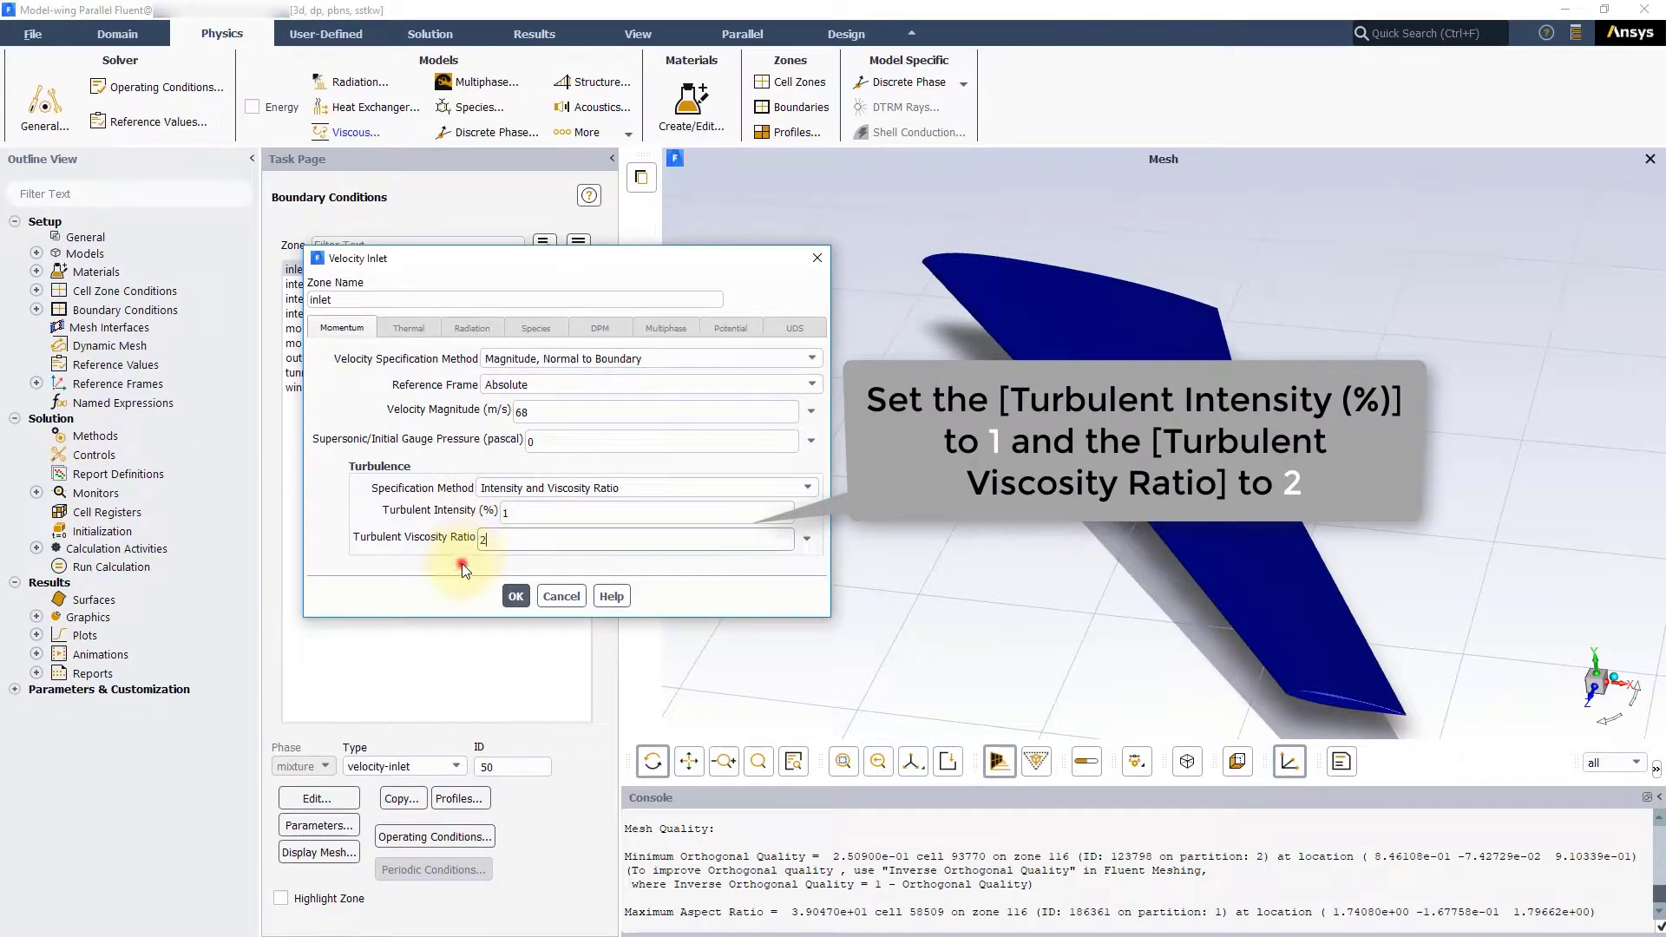
click(516, 597)
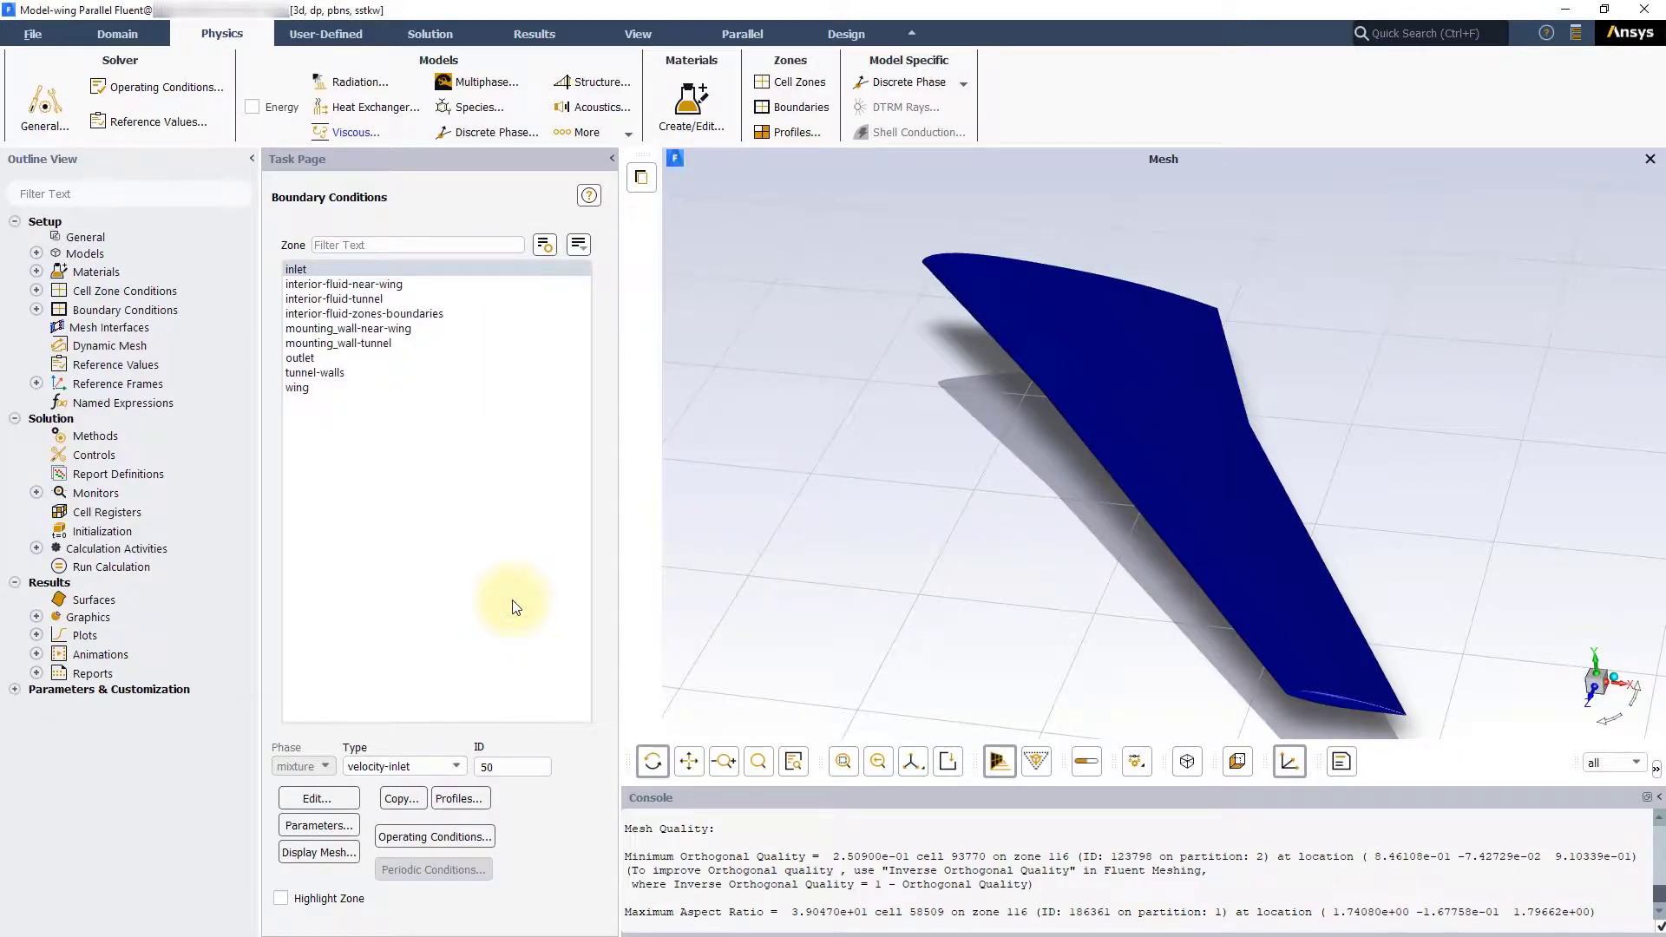
Edit the outlet boundary condition, setting its backflow turbulent intensity to 1% and backflow turbulent viscosity ratio to 2.
click(300, 357)
click(319, 798)
drag(552, 444, 550, 204)
drag(512, 583, 468, 582)
double_click(475, 607)
text(2)
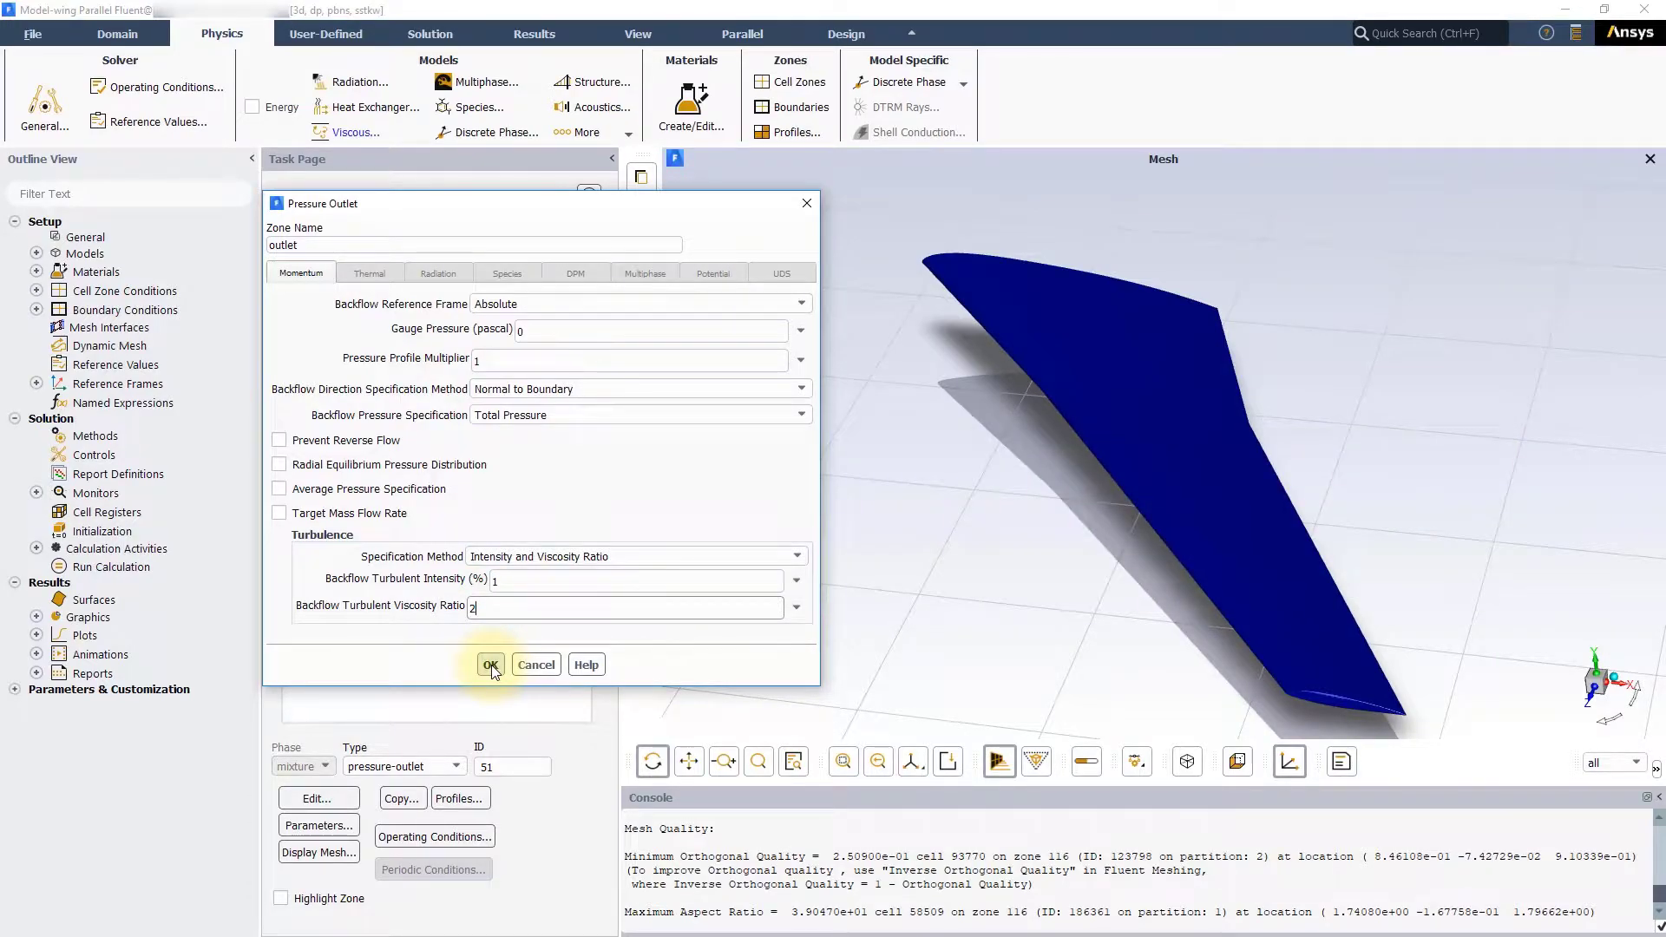
click(491, 665)
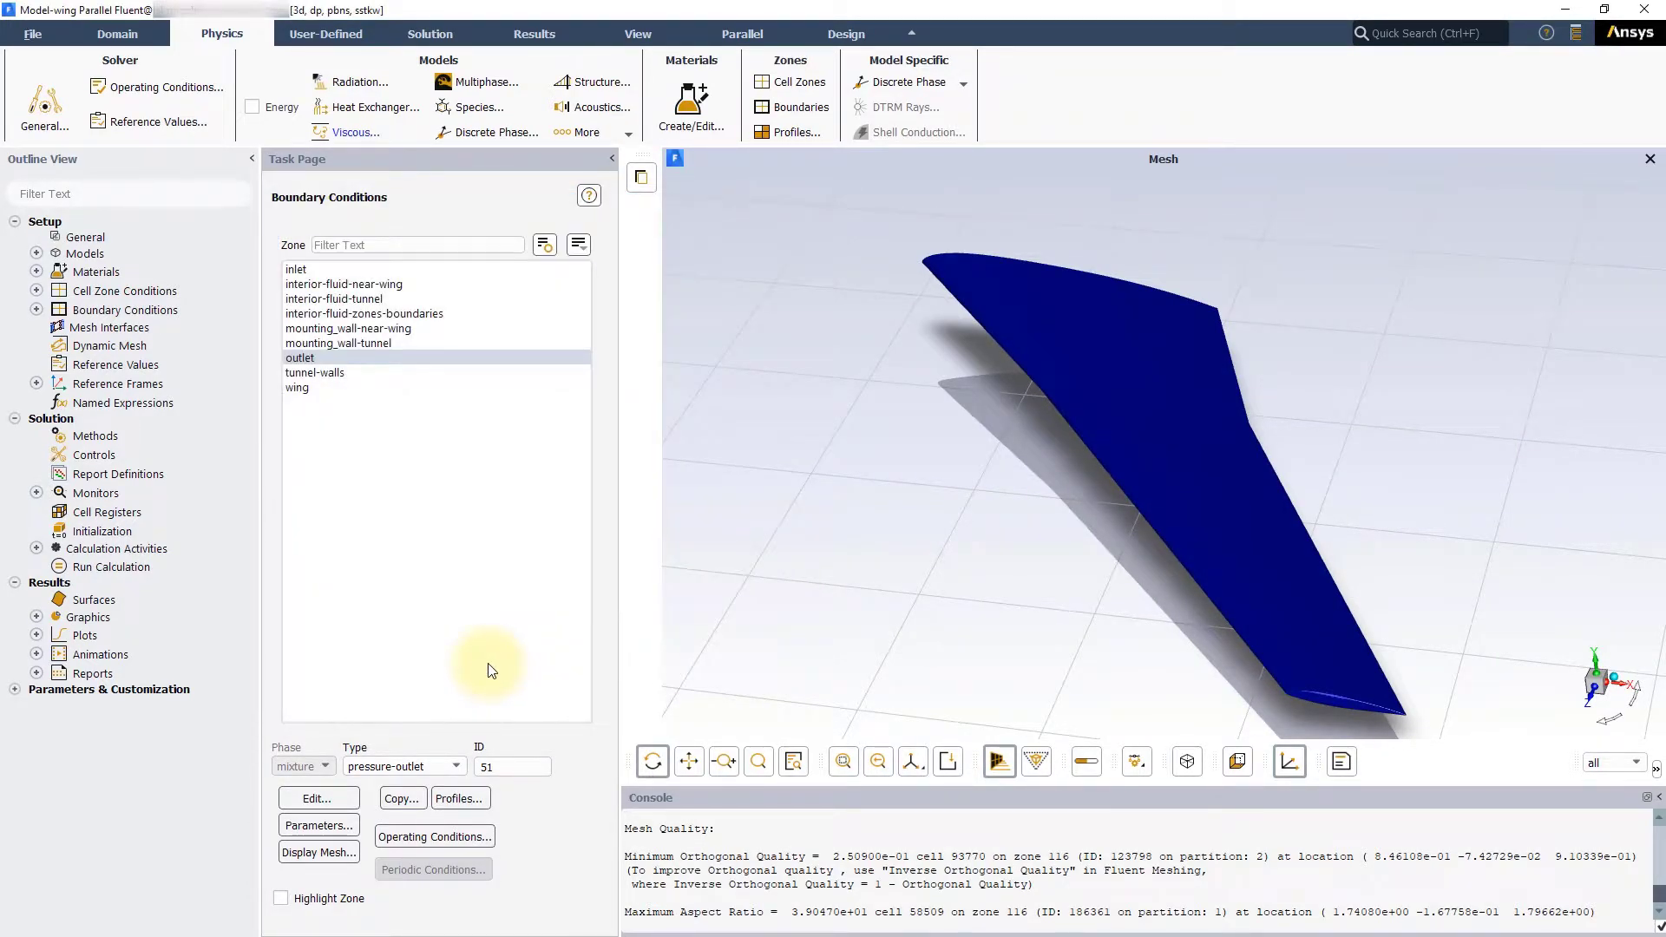
Check the boundary type of interior-fluid-near-wing, interior-fluid-tunnel and interior-fluid-zones-boundaries, keeping all three as interior.
click(374, 284)
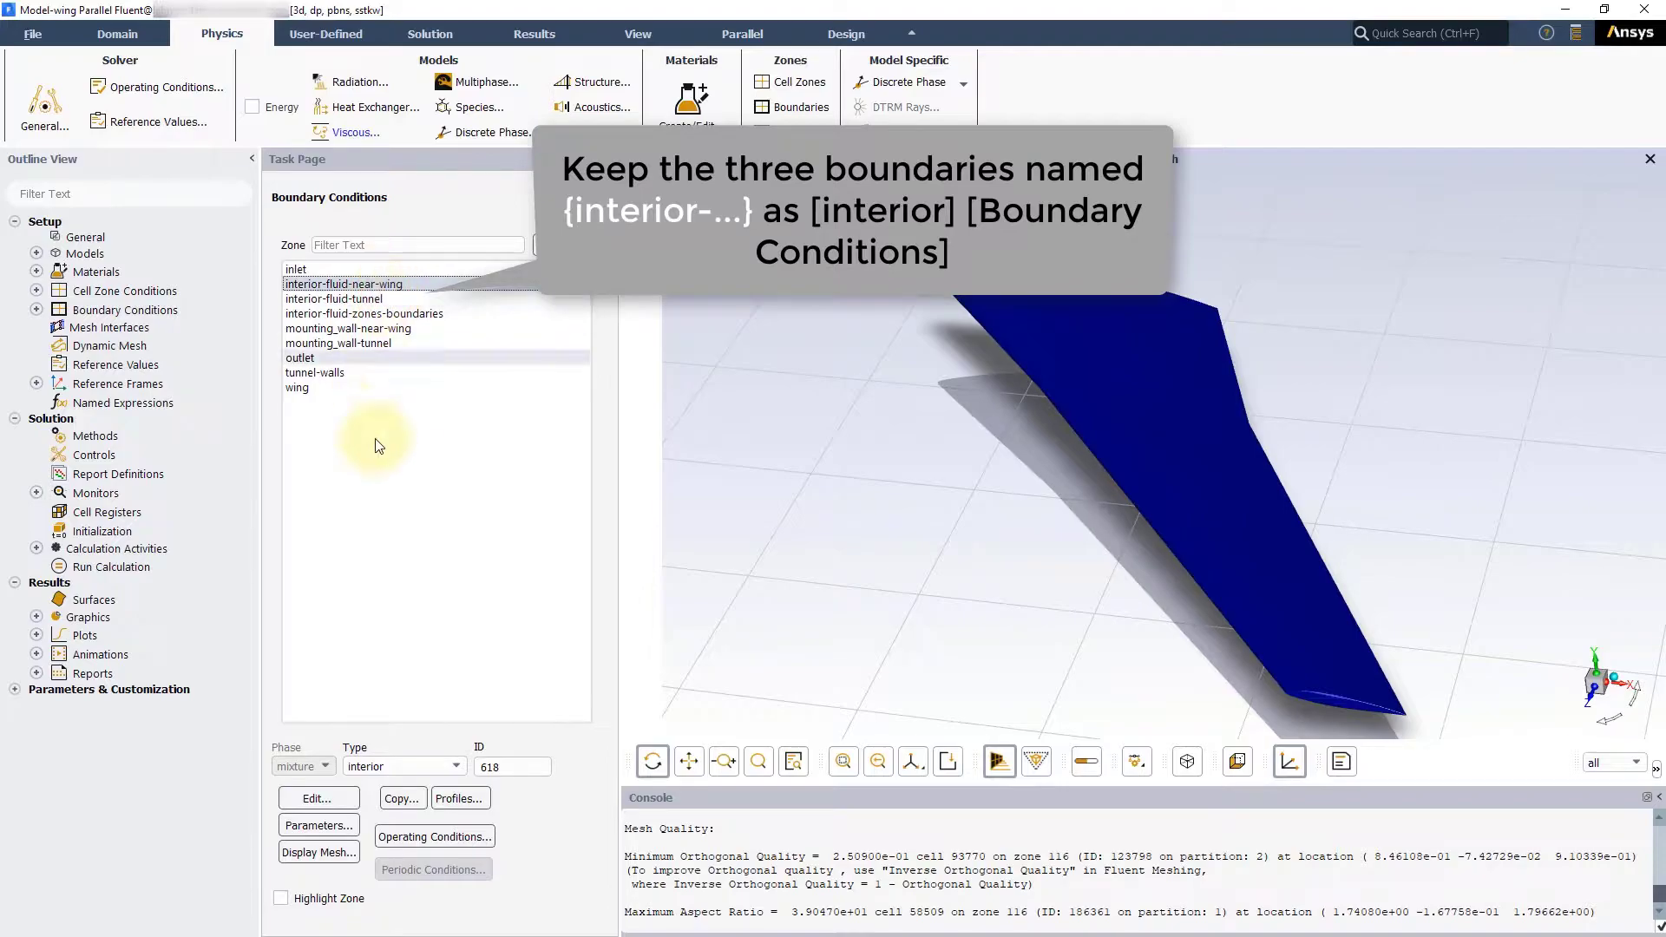
click(372, 299)
click(370, 314)
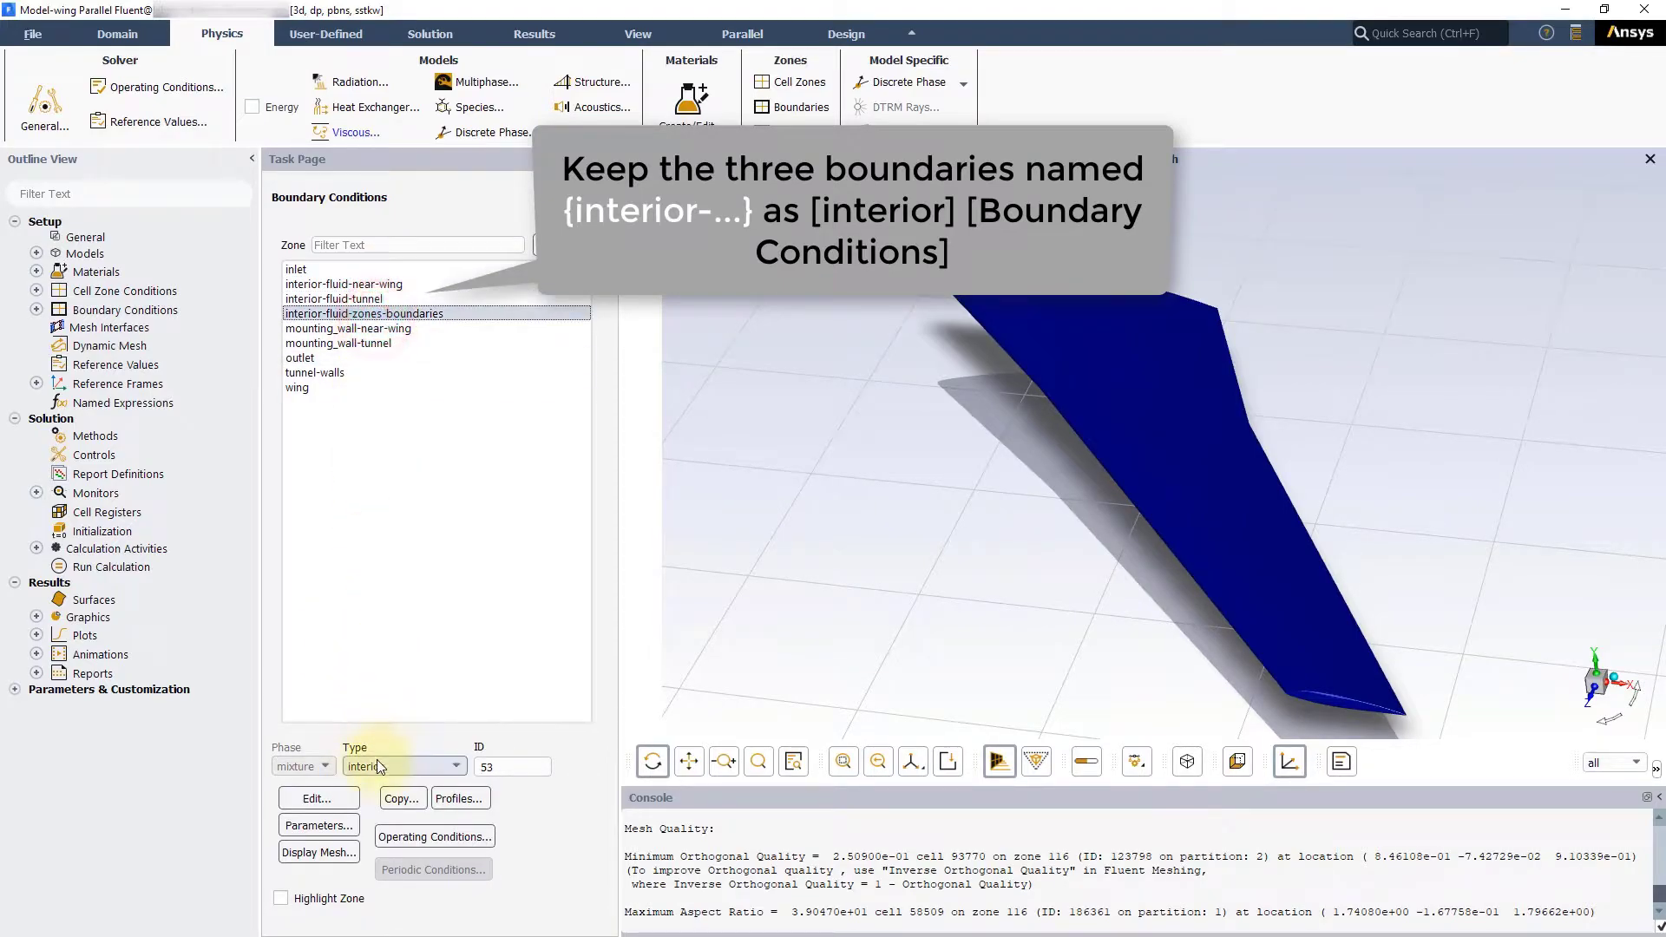
Multi-edit the mounting_wall-near-wing, mounting_wall-tunnel and tunnel-walls boundaries together, applying the Specified Shear condition with zero X, Y and Z shear stress.
click(347, 329)
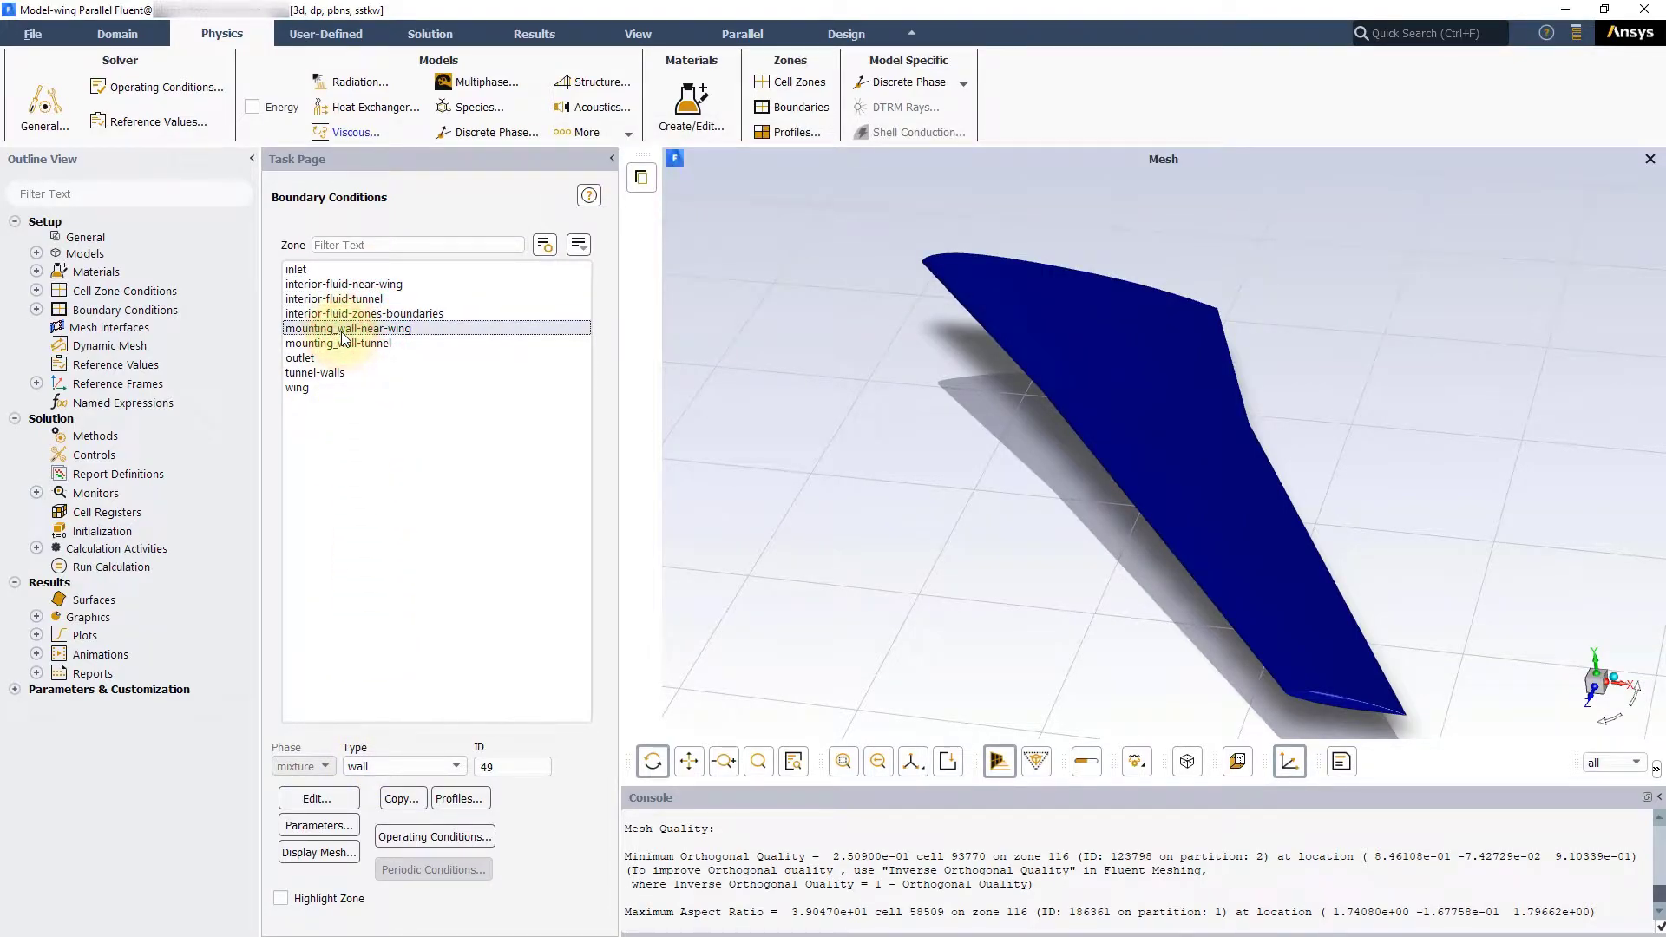
click(37, 309)
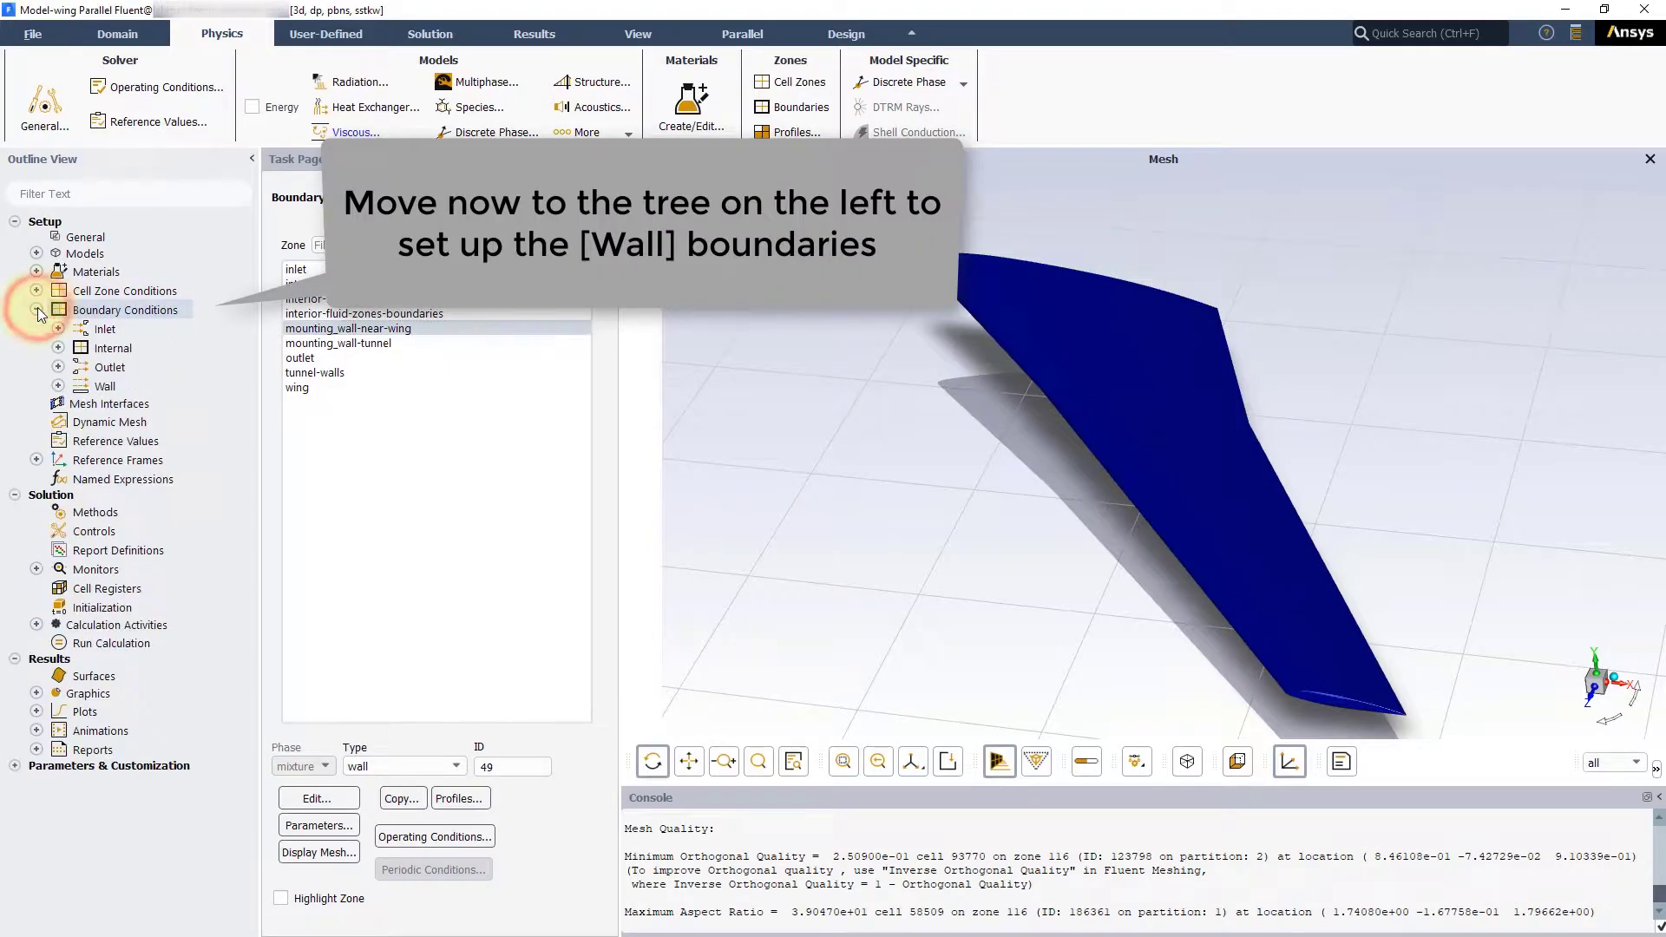
click(59, 386)
click(159, 406)
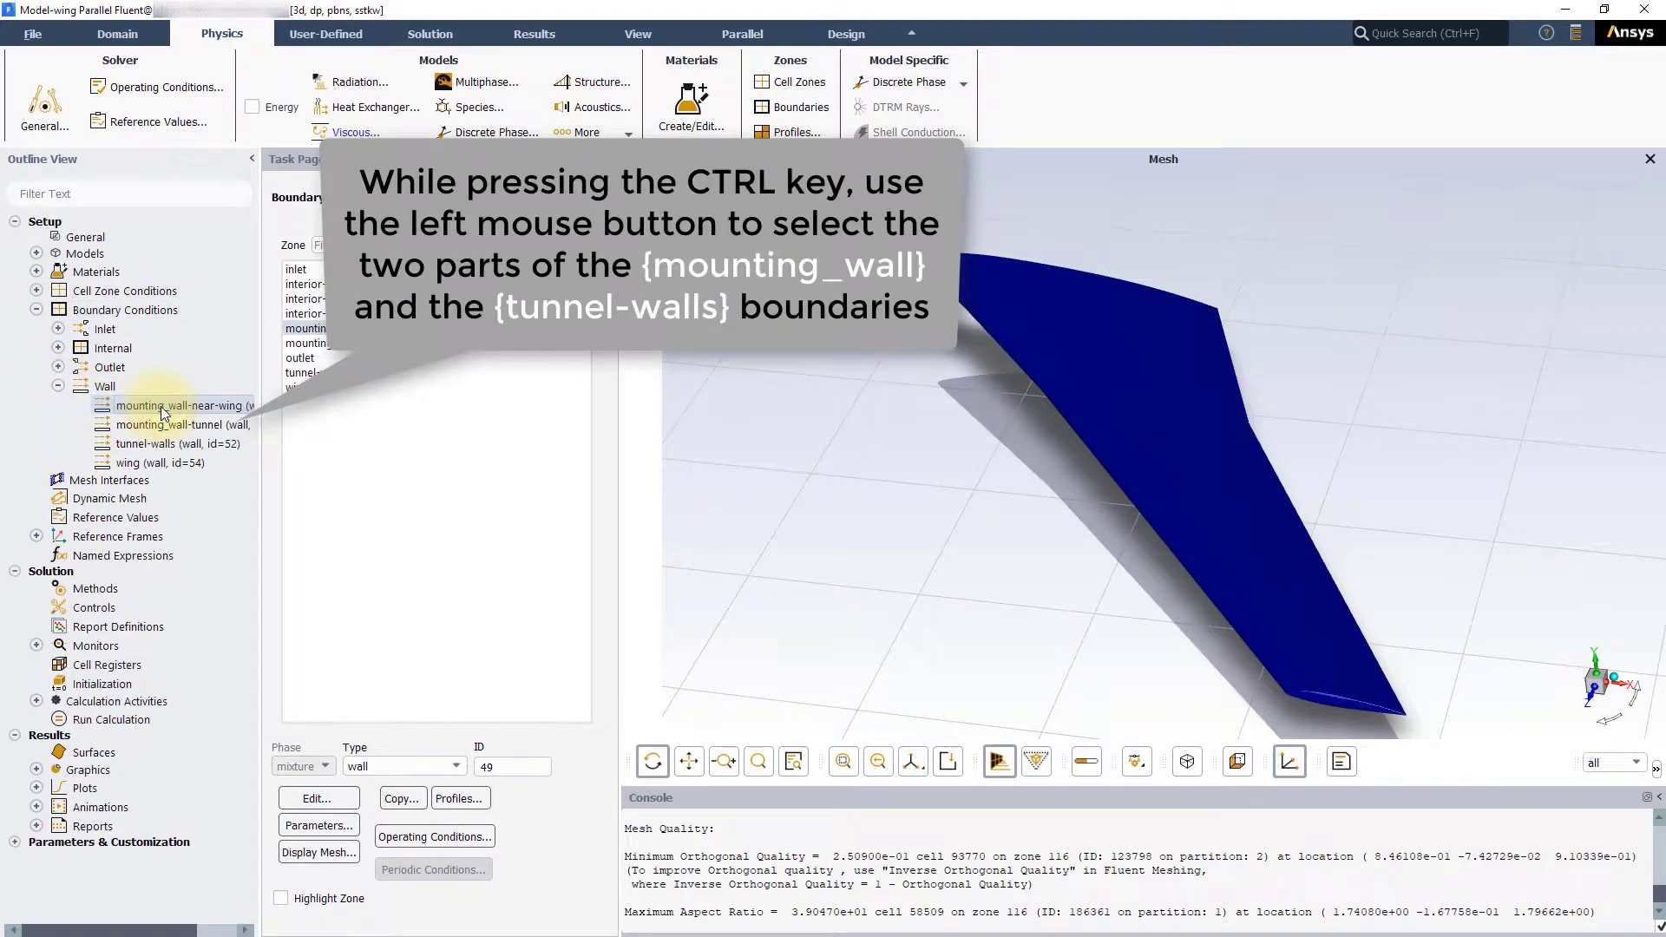
ctrl+click(163, 425)
ctrl+click(146, 443)
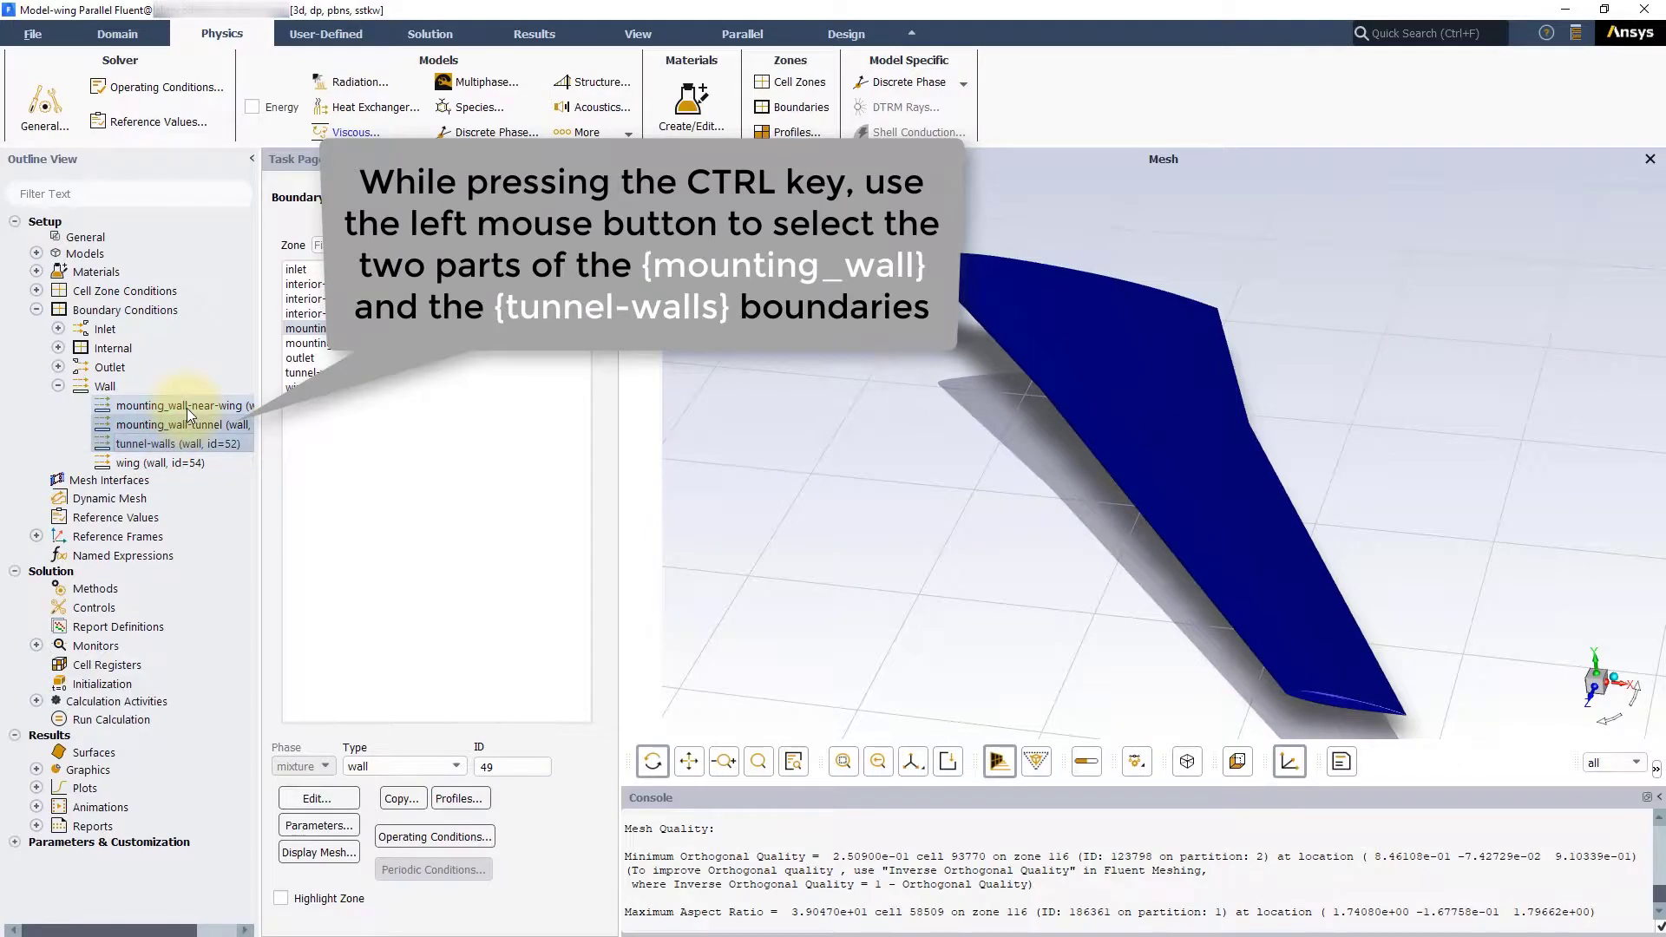
right_click(186, 408)
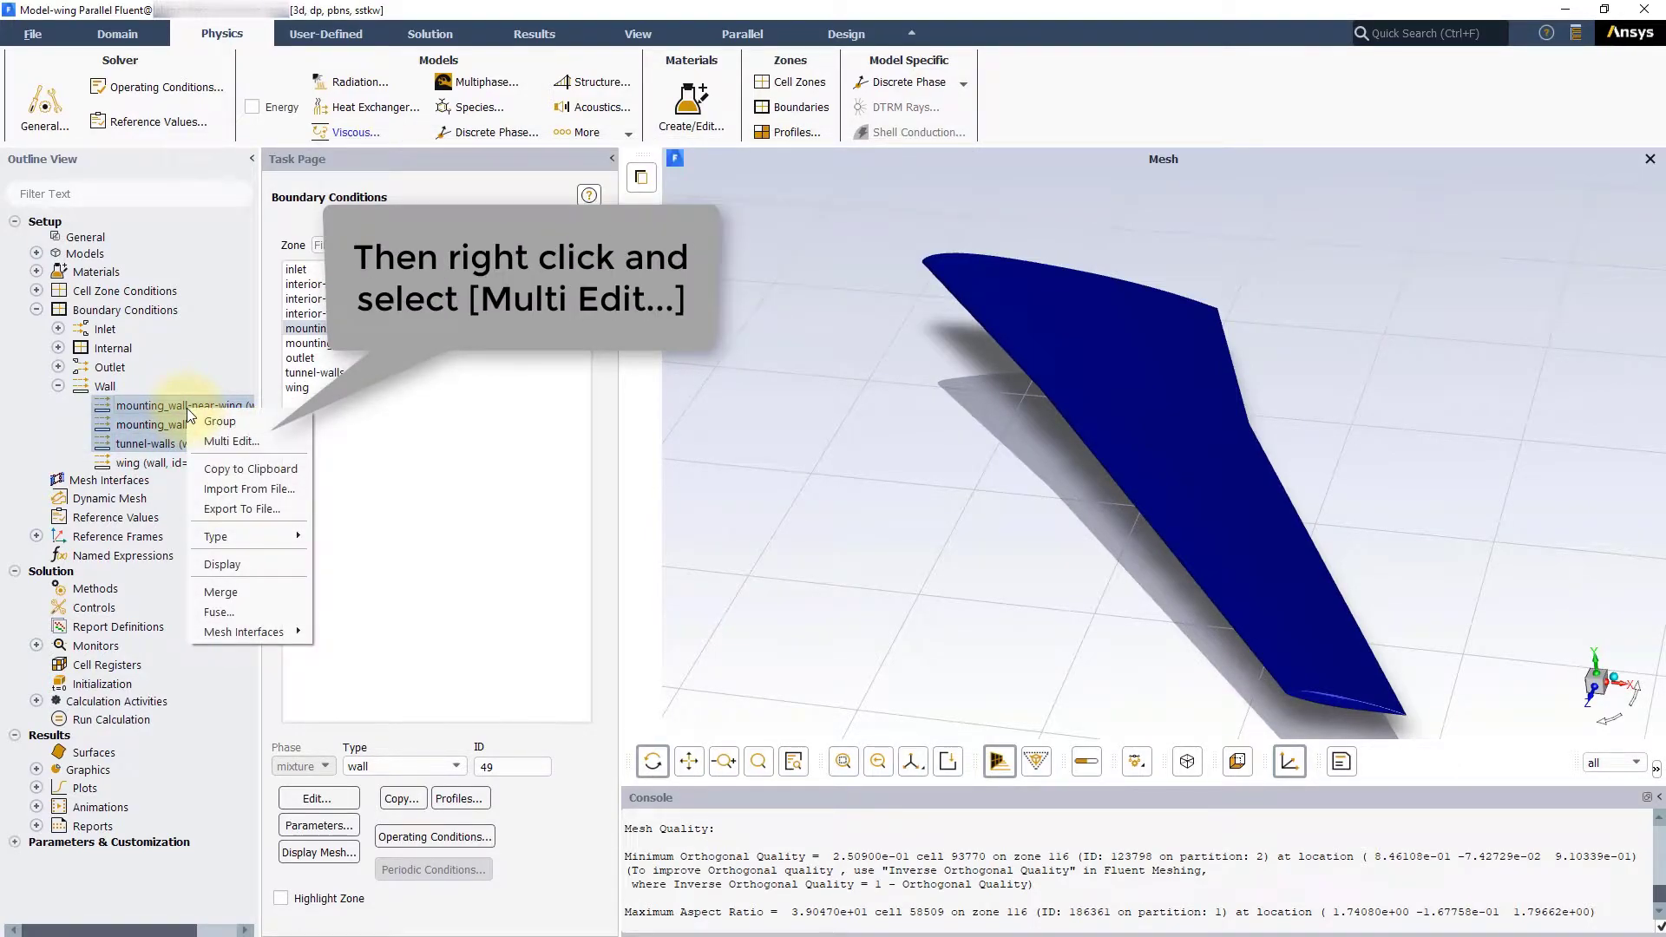
click(225, 441)
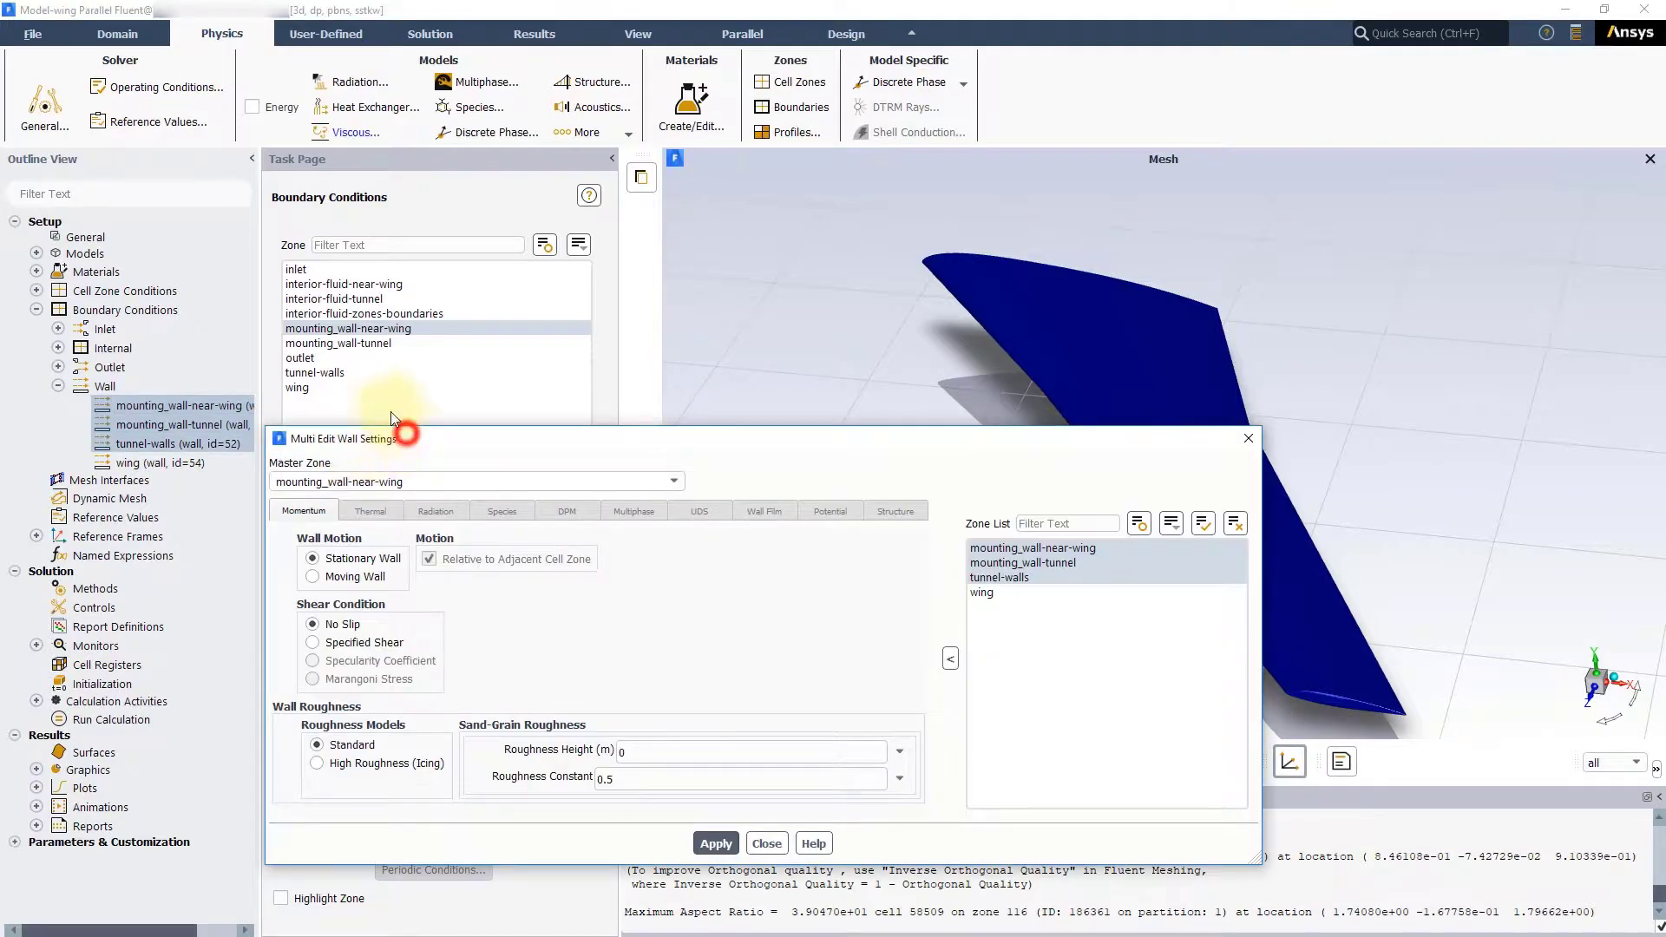
click(302, 454)
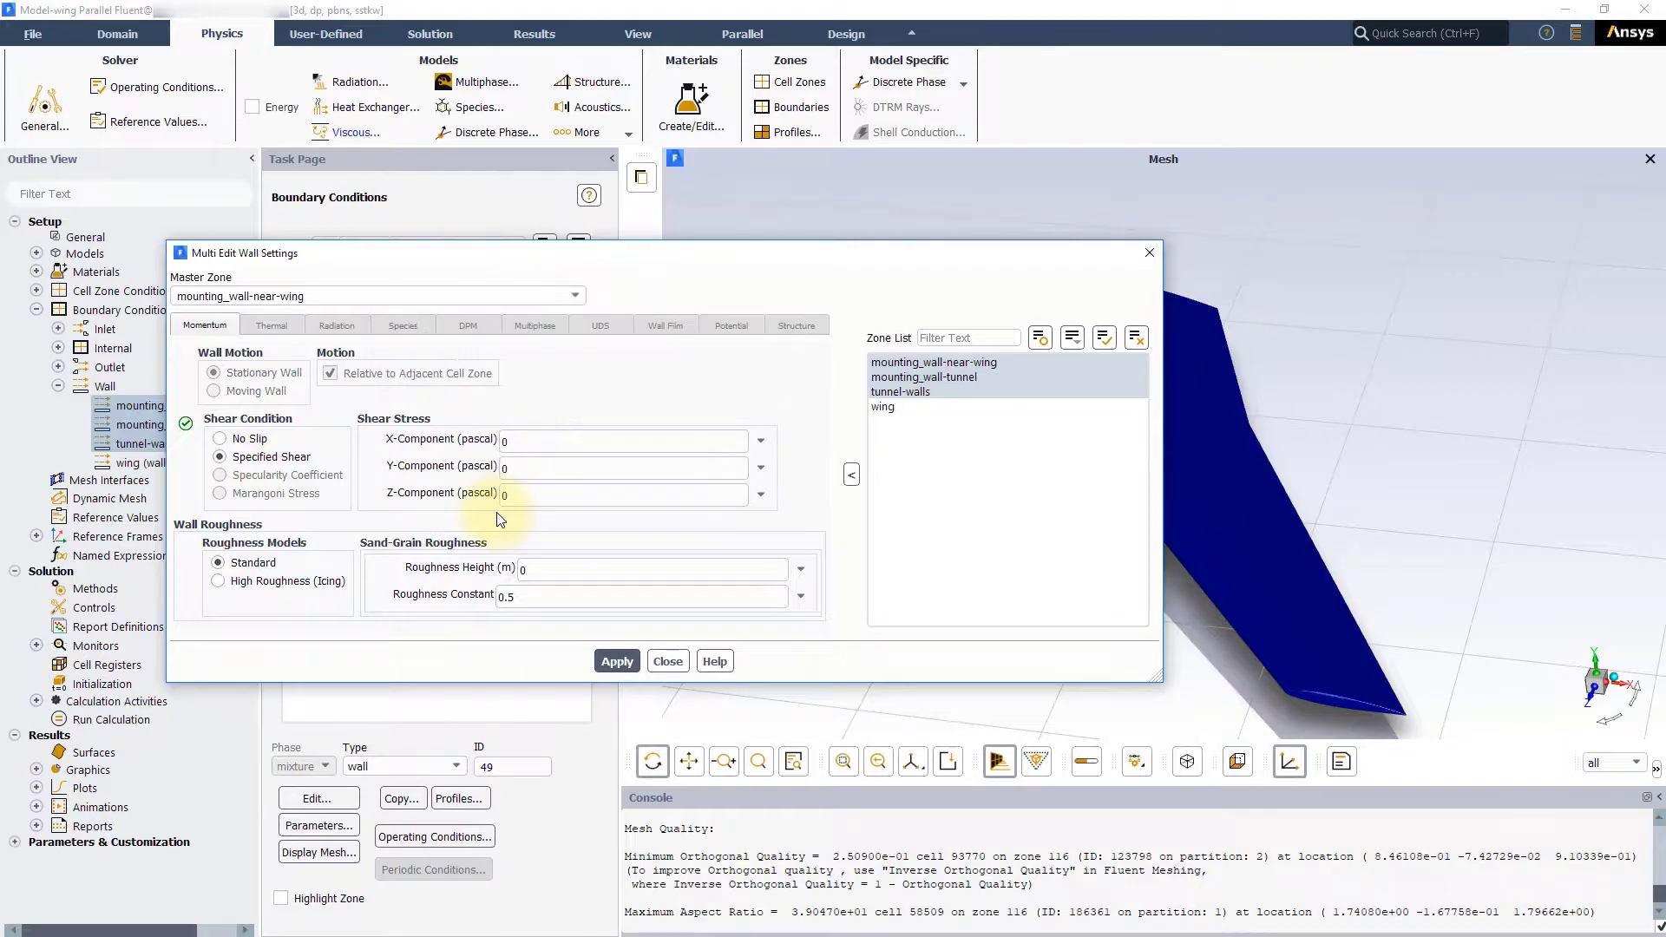
click(610, 664)
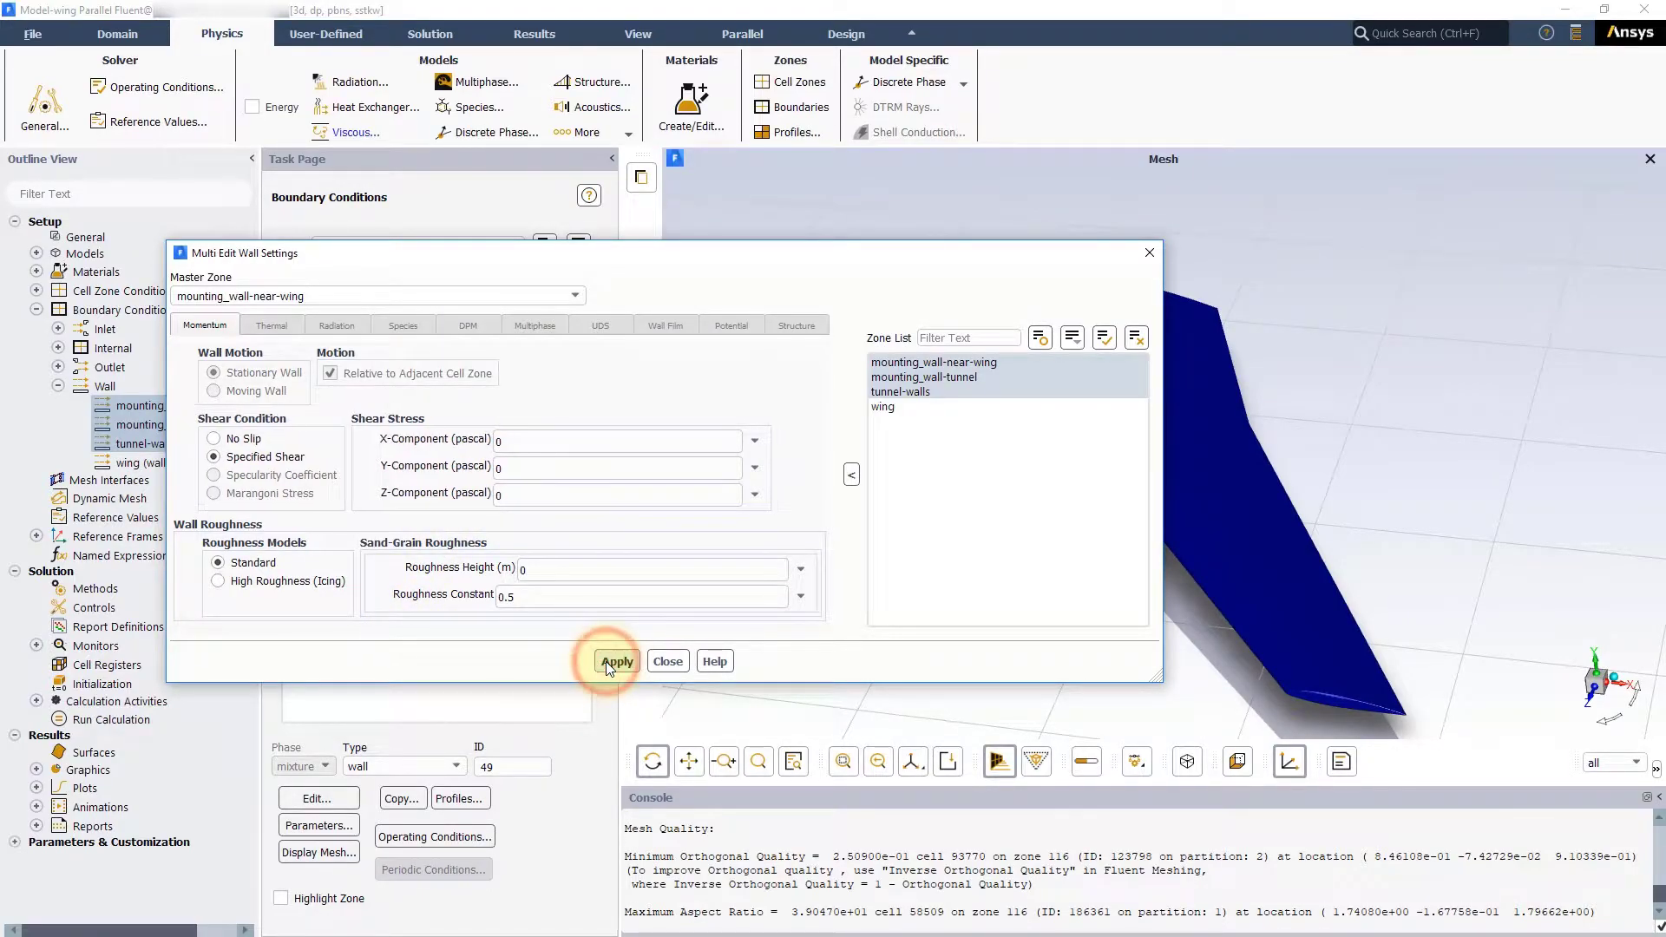
click(666, 662)
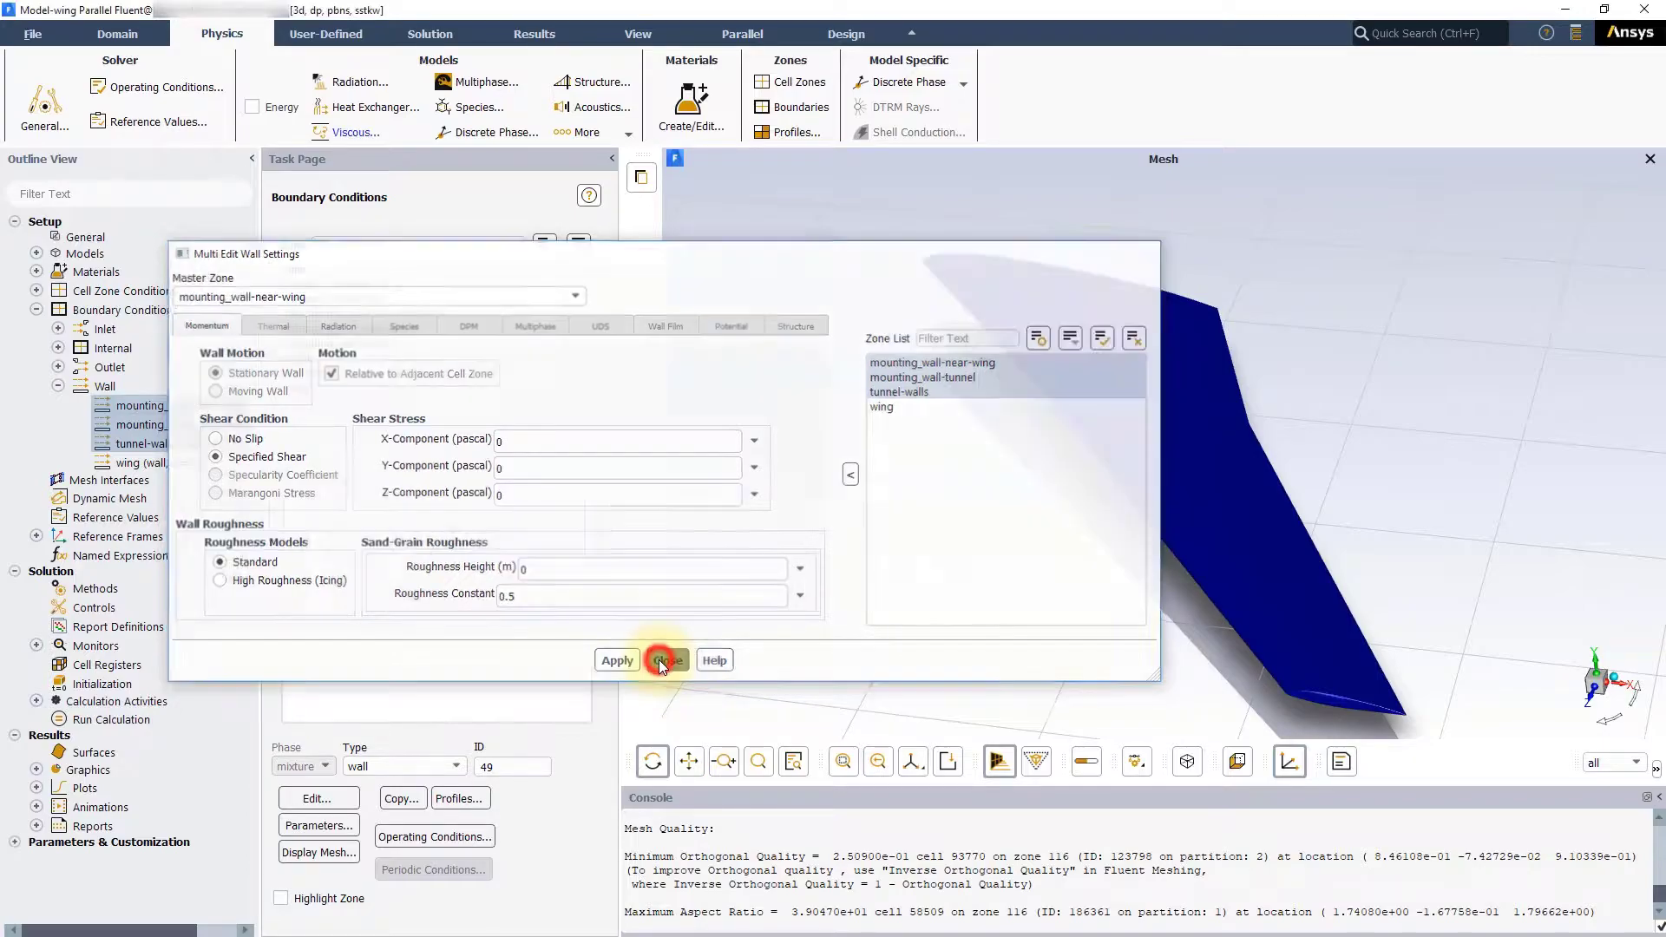
Open the wing wall boundary and accept its default Stationary Wall and No Slip settings.
click(57, 386)
click(335, 389)
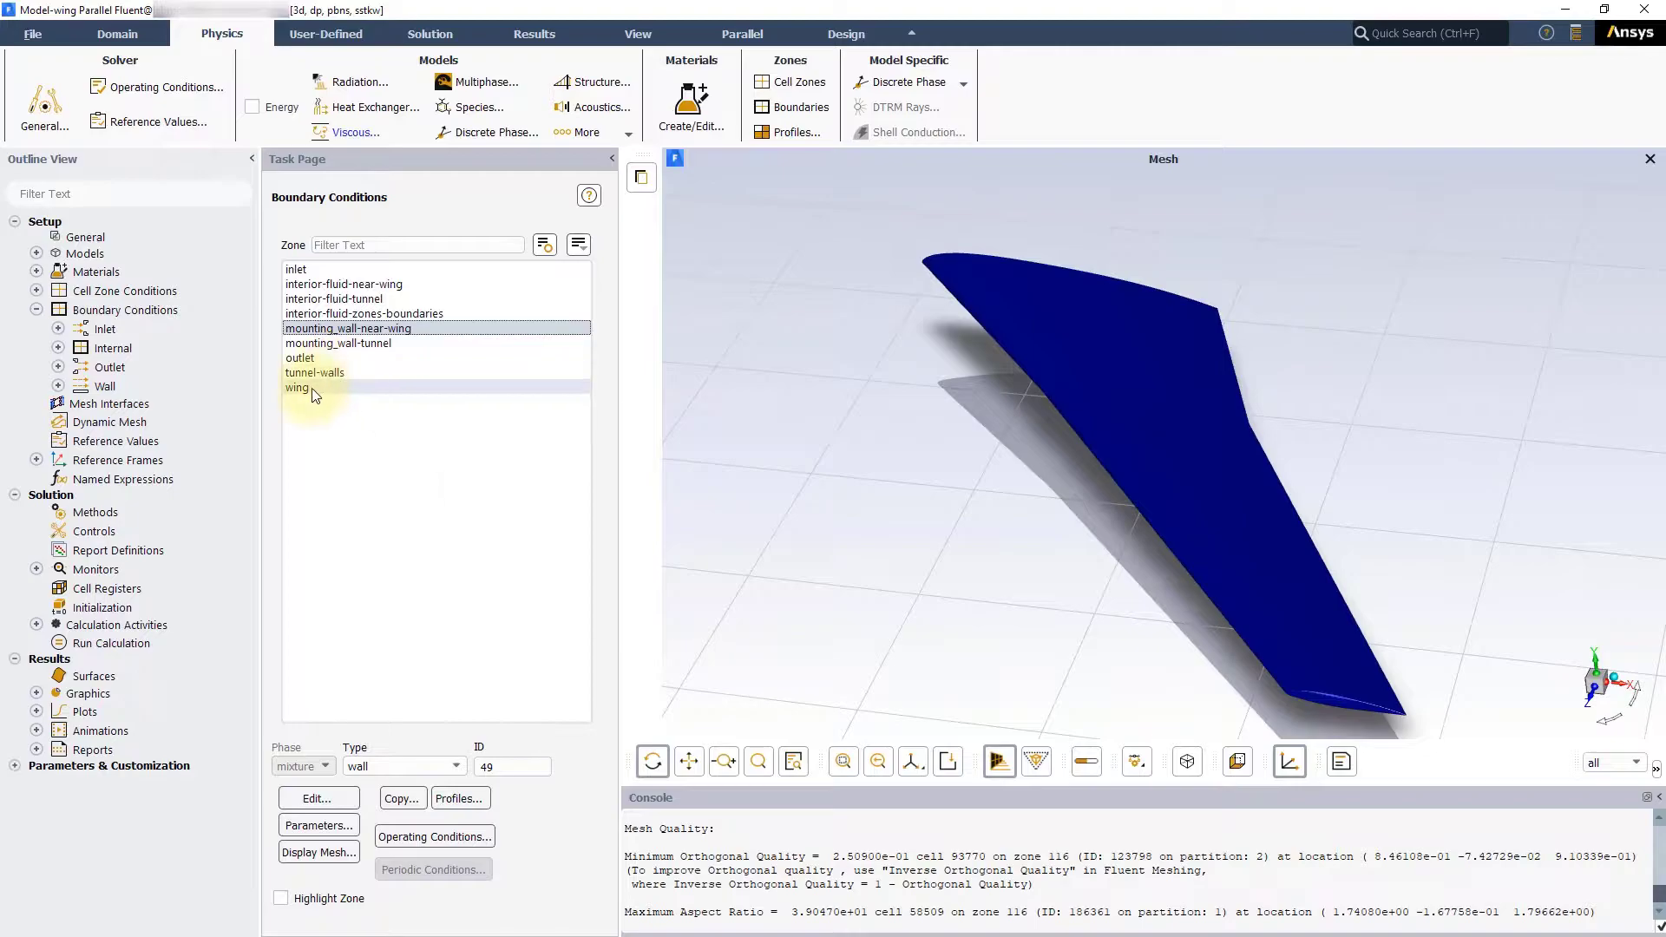
click(314, 800)
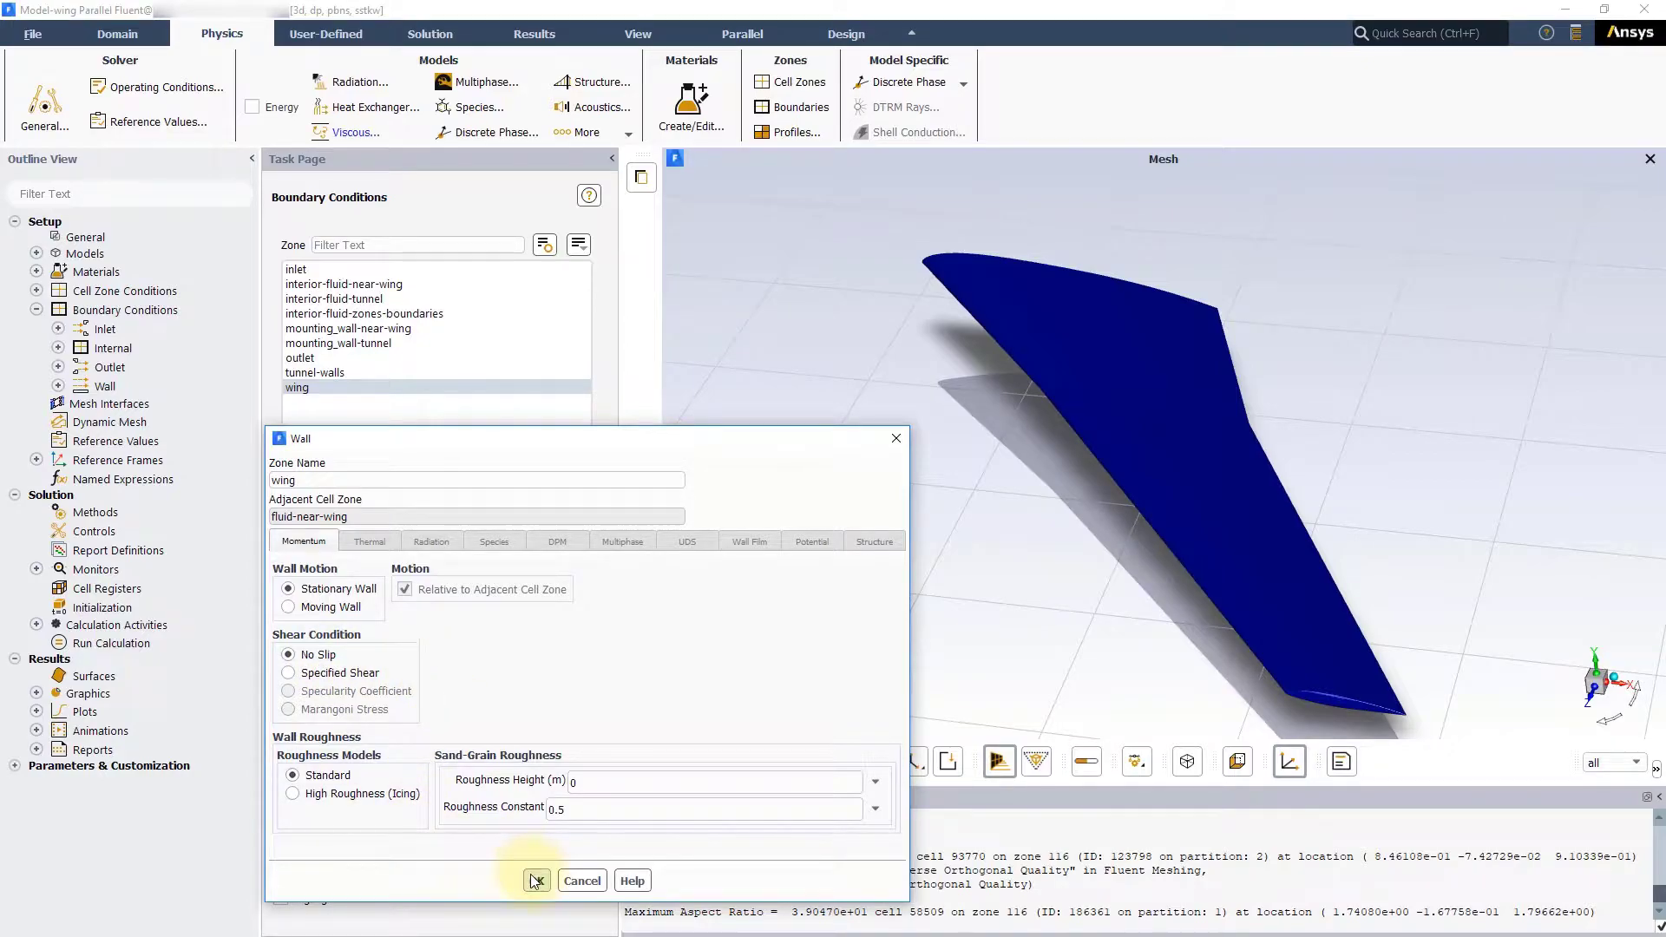
click(535, 881)
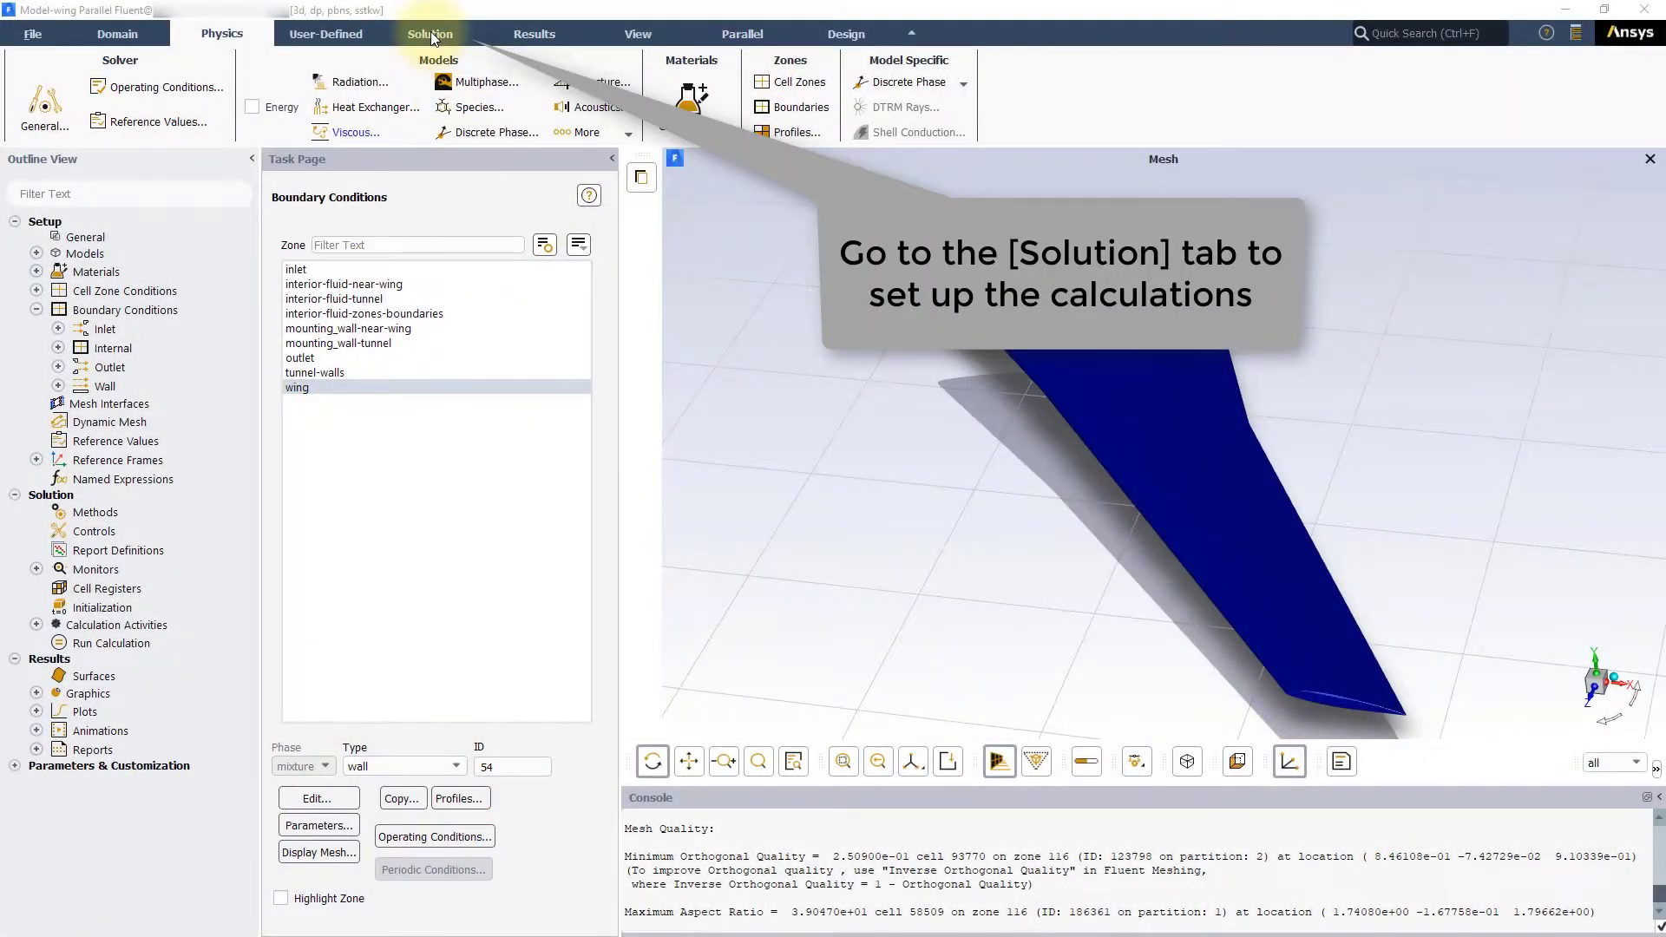
In the solution methods, set turbulent kinetic energy and specific dissipation rate to Second Order Upwind and enable High Order Term Relaxation.
click(430, 33)
click(41, 98)
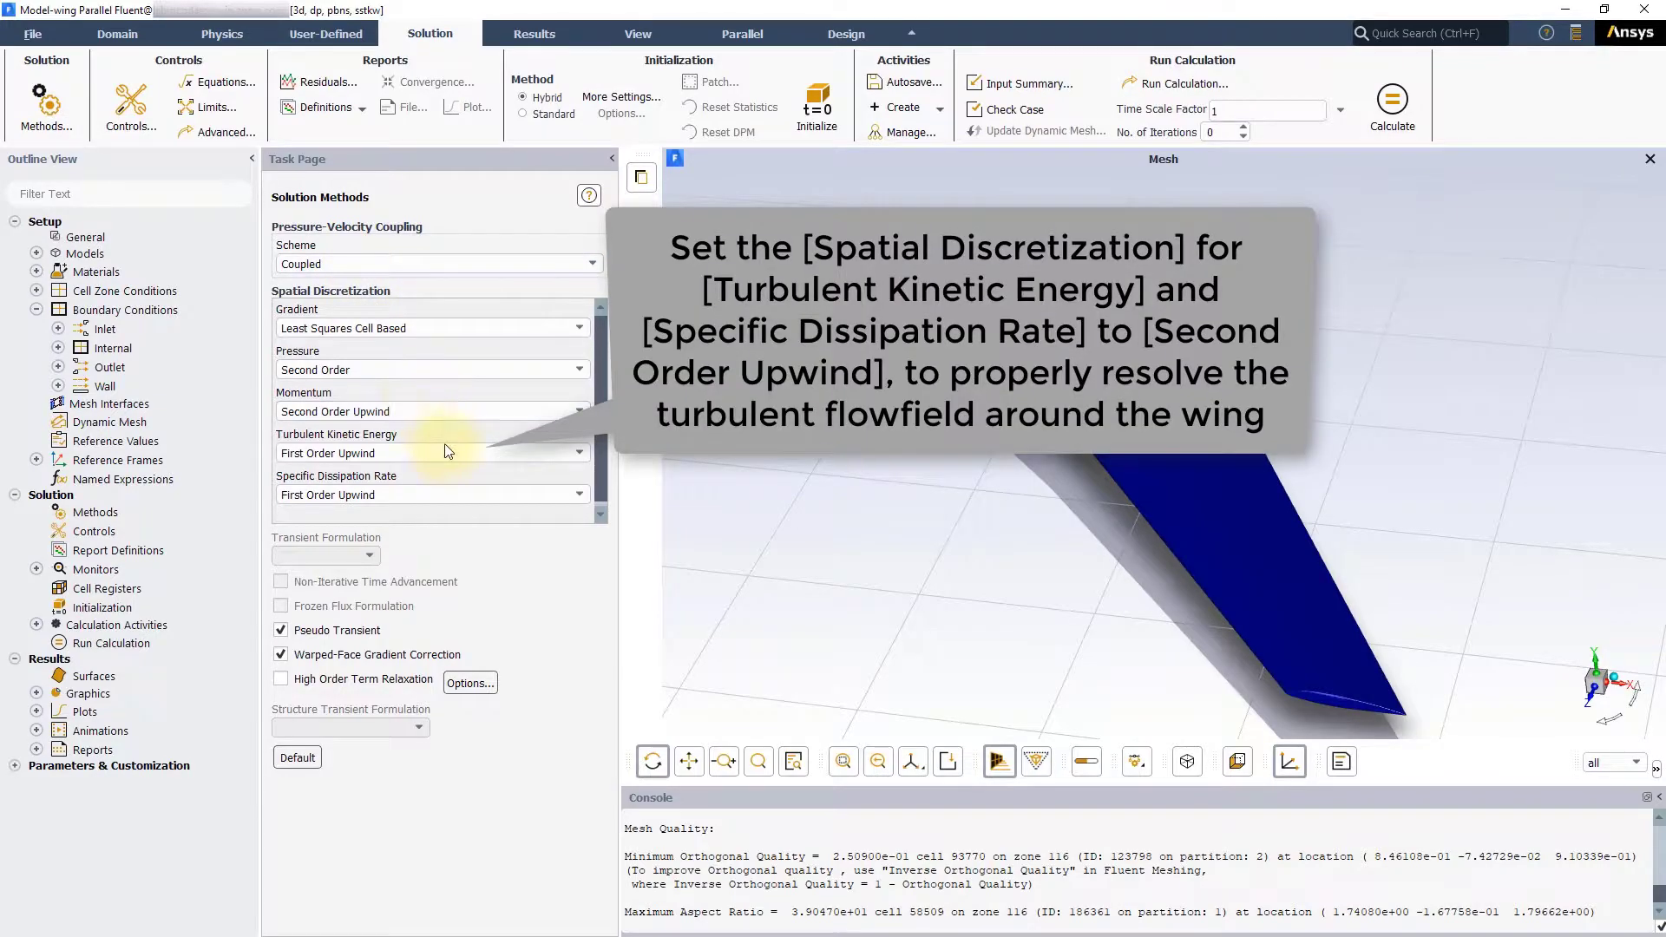
click(446, 452)
click(439, 484)
click(438, 489)
click(425, 526)
scroll(605, 370, down, 1)
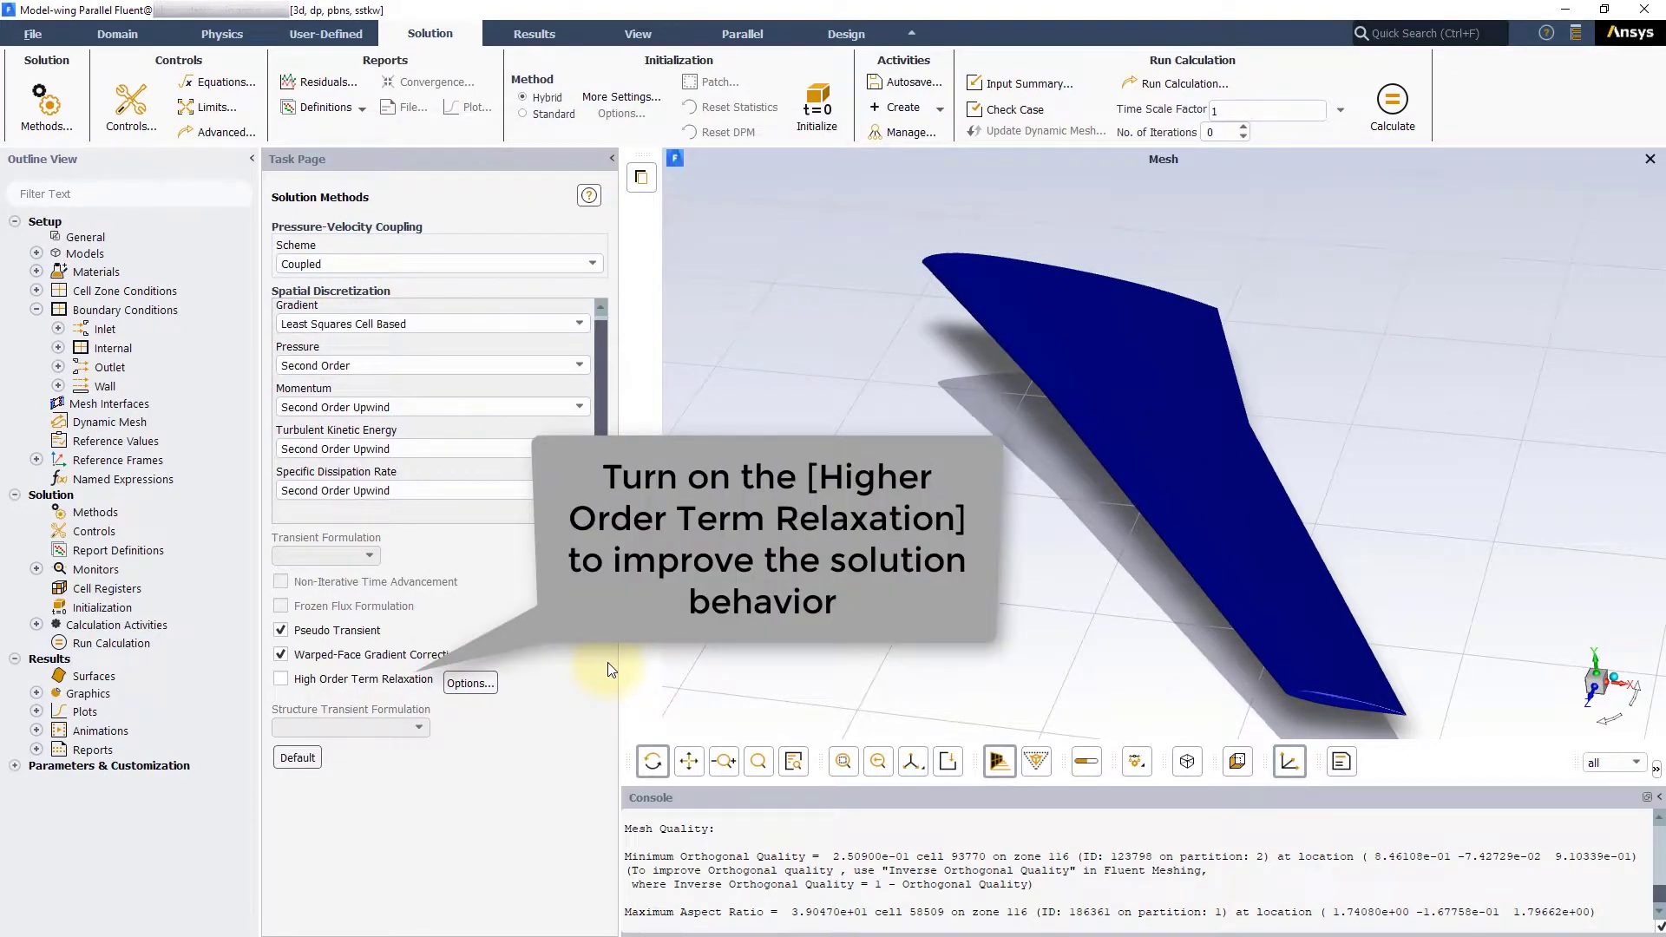
click(281, 678)
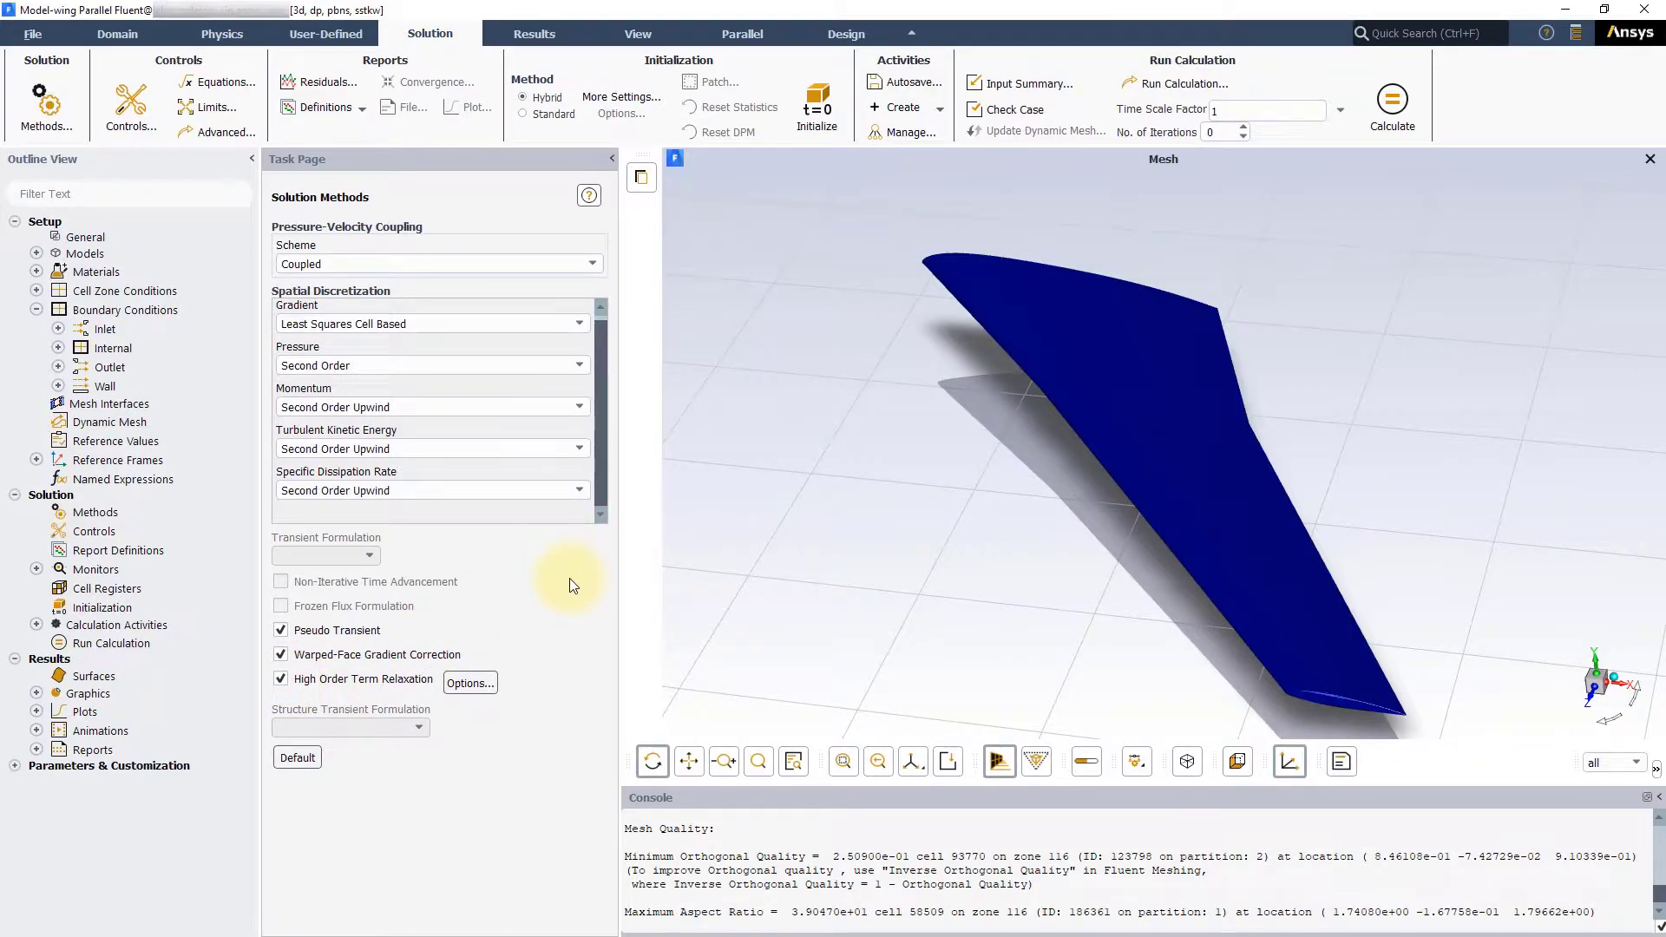
Keep the default solution controls and accept the default residual monitors with absolute criteria of 0.001.
click(139, 112)
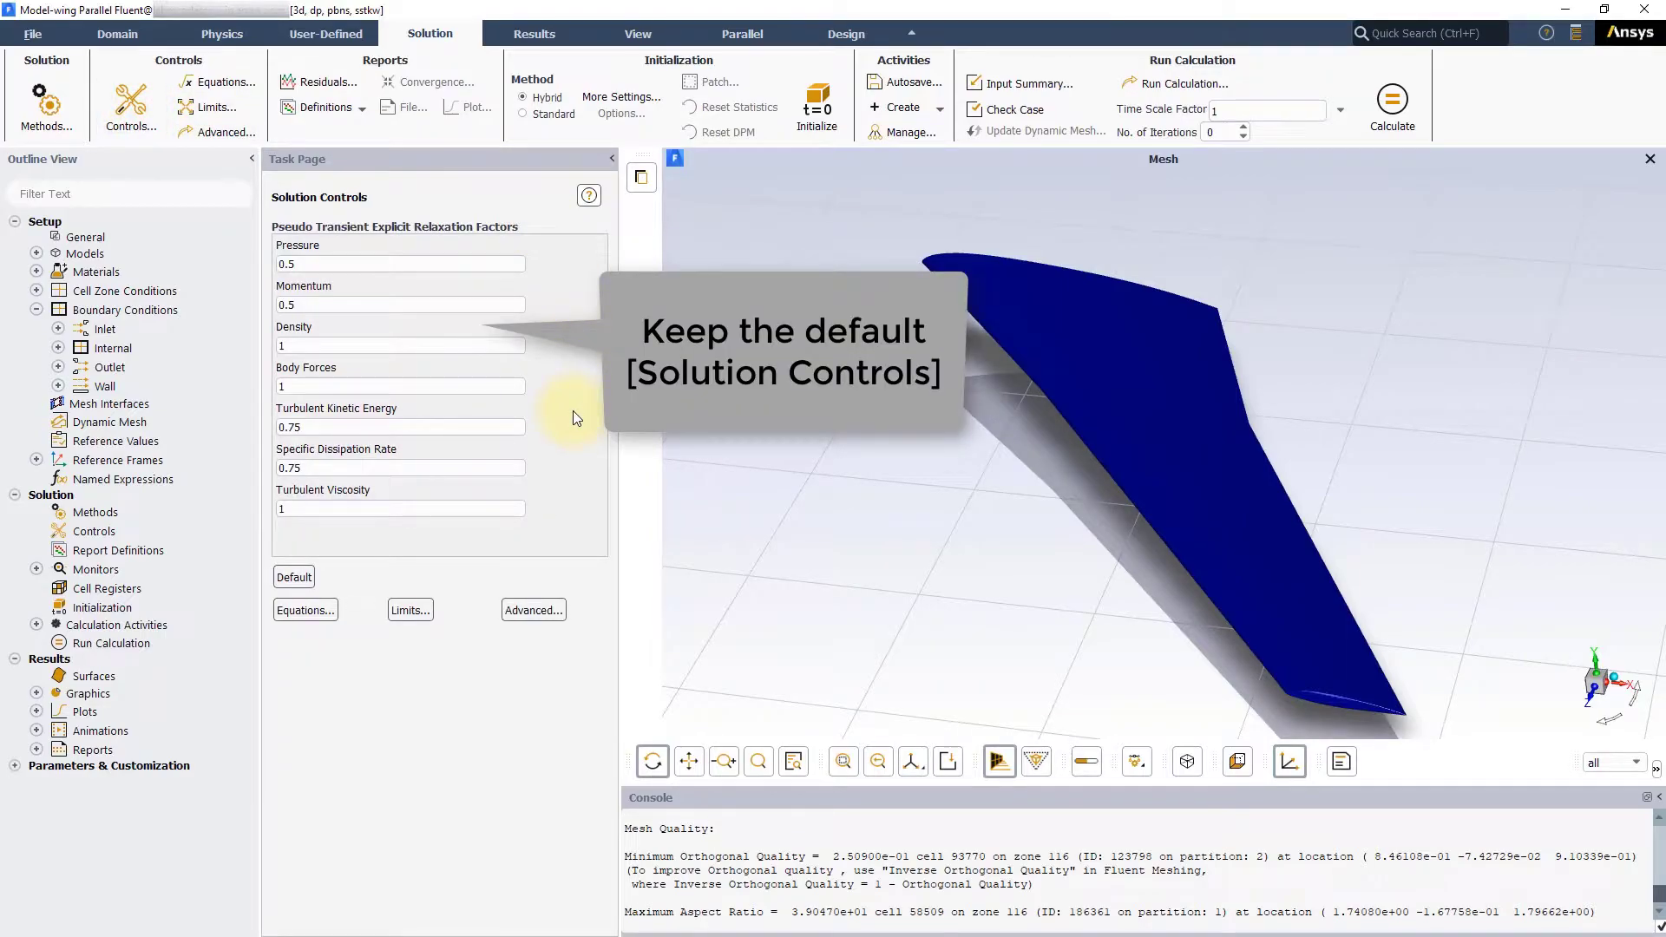
click(328, 83)
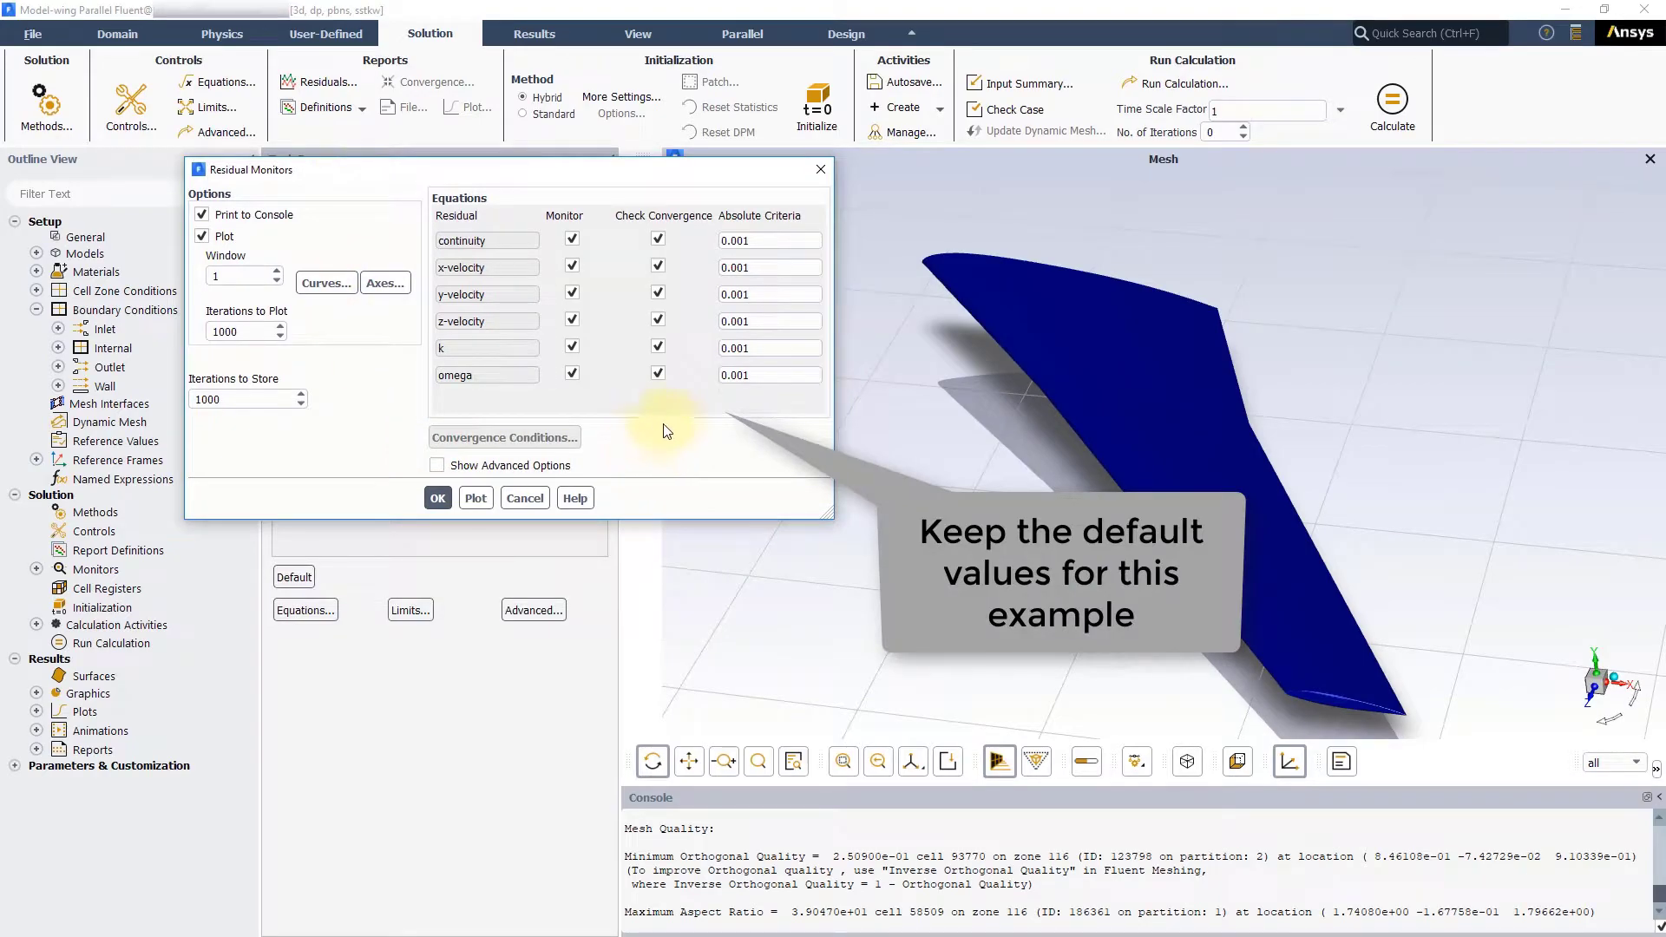
click(438, 499)
Create a drag force report named drag-coefficient on the wing zone, with Drag Coefficient output and a report plot.
click(319, 107)
mouse_move(303, 162)
mouse_move(395, 217)
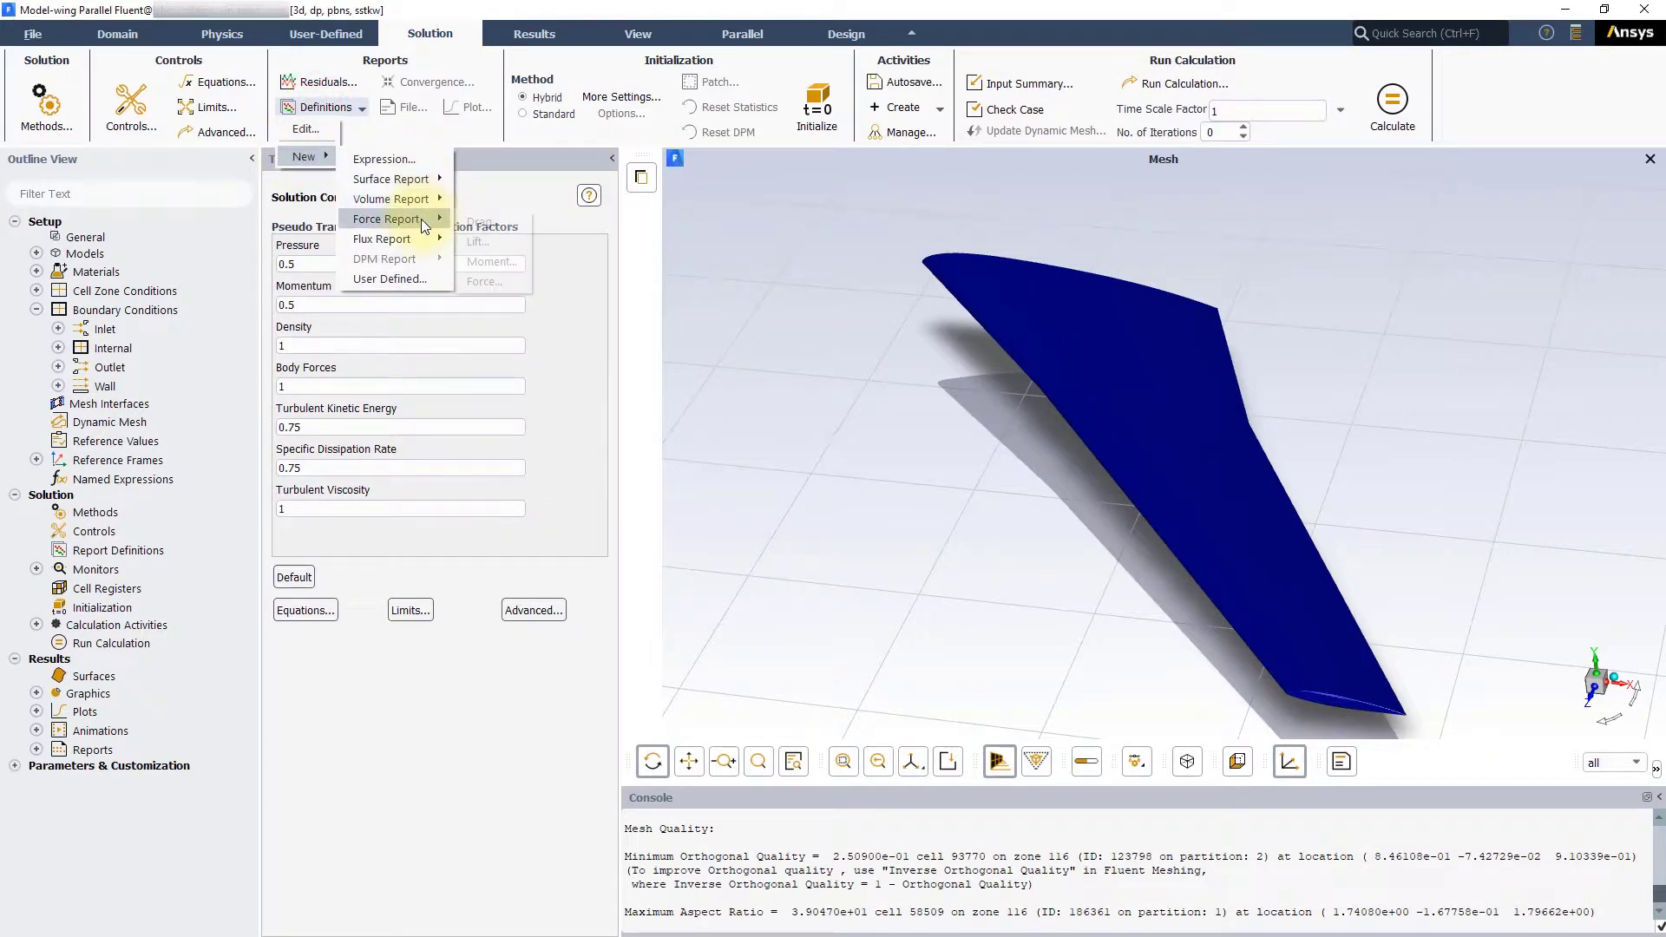
click(478, 222)
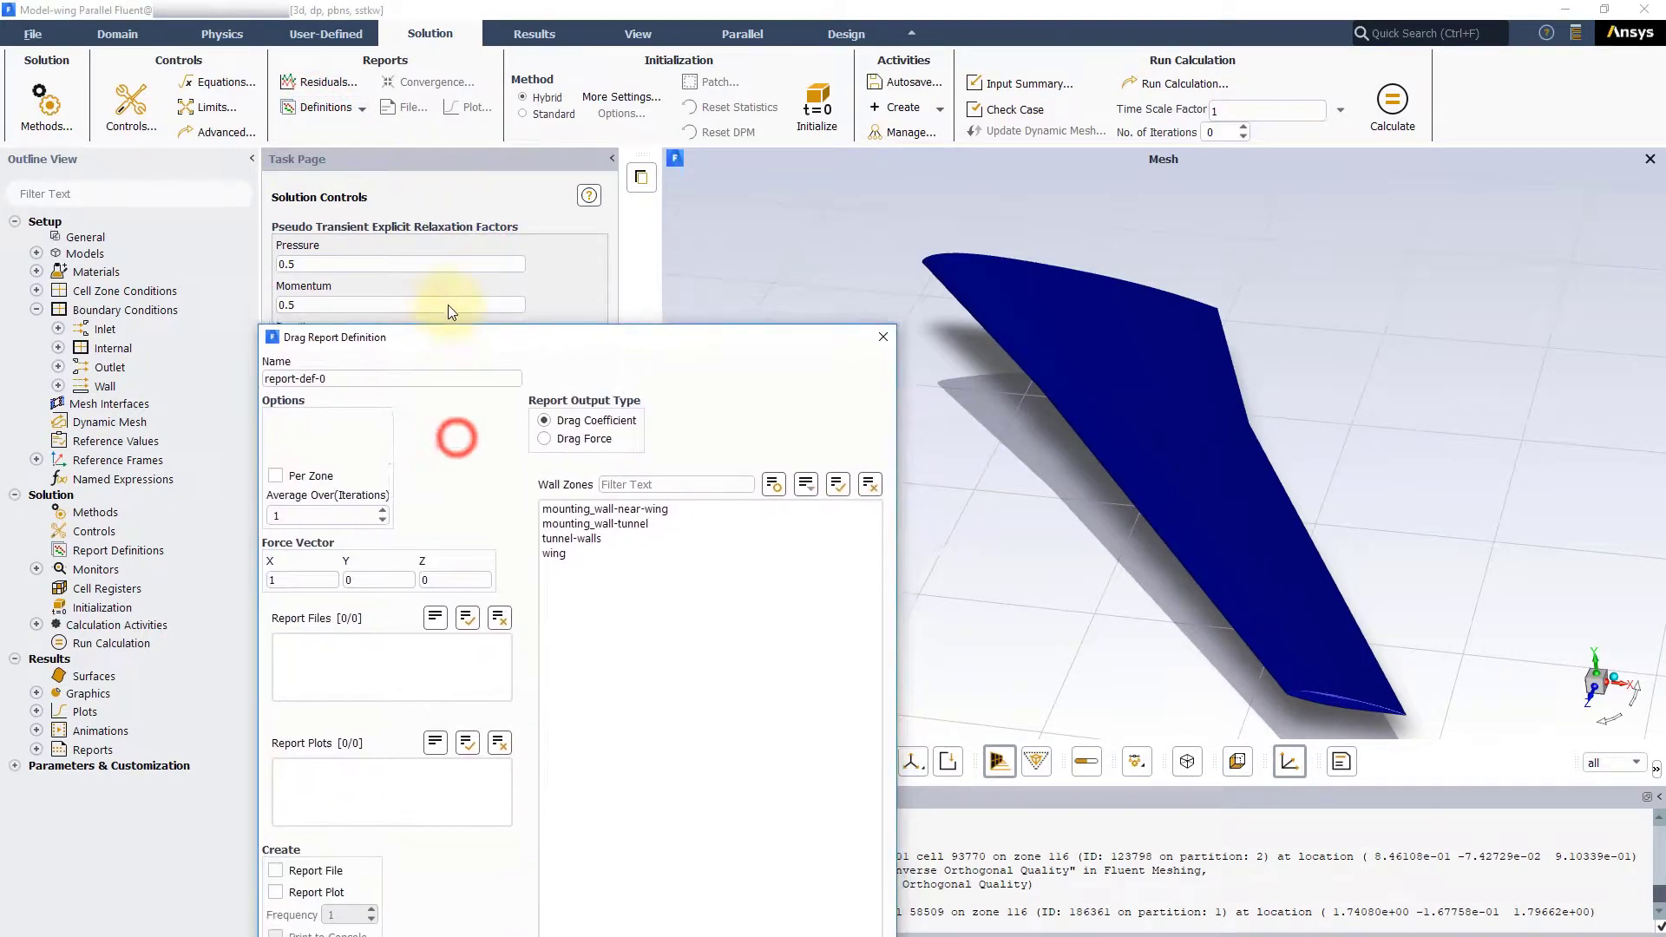
triple_click(337, 182)
text(drag-)
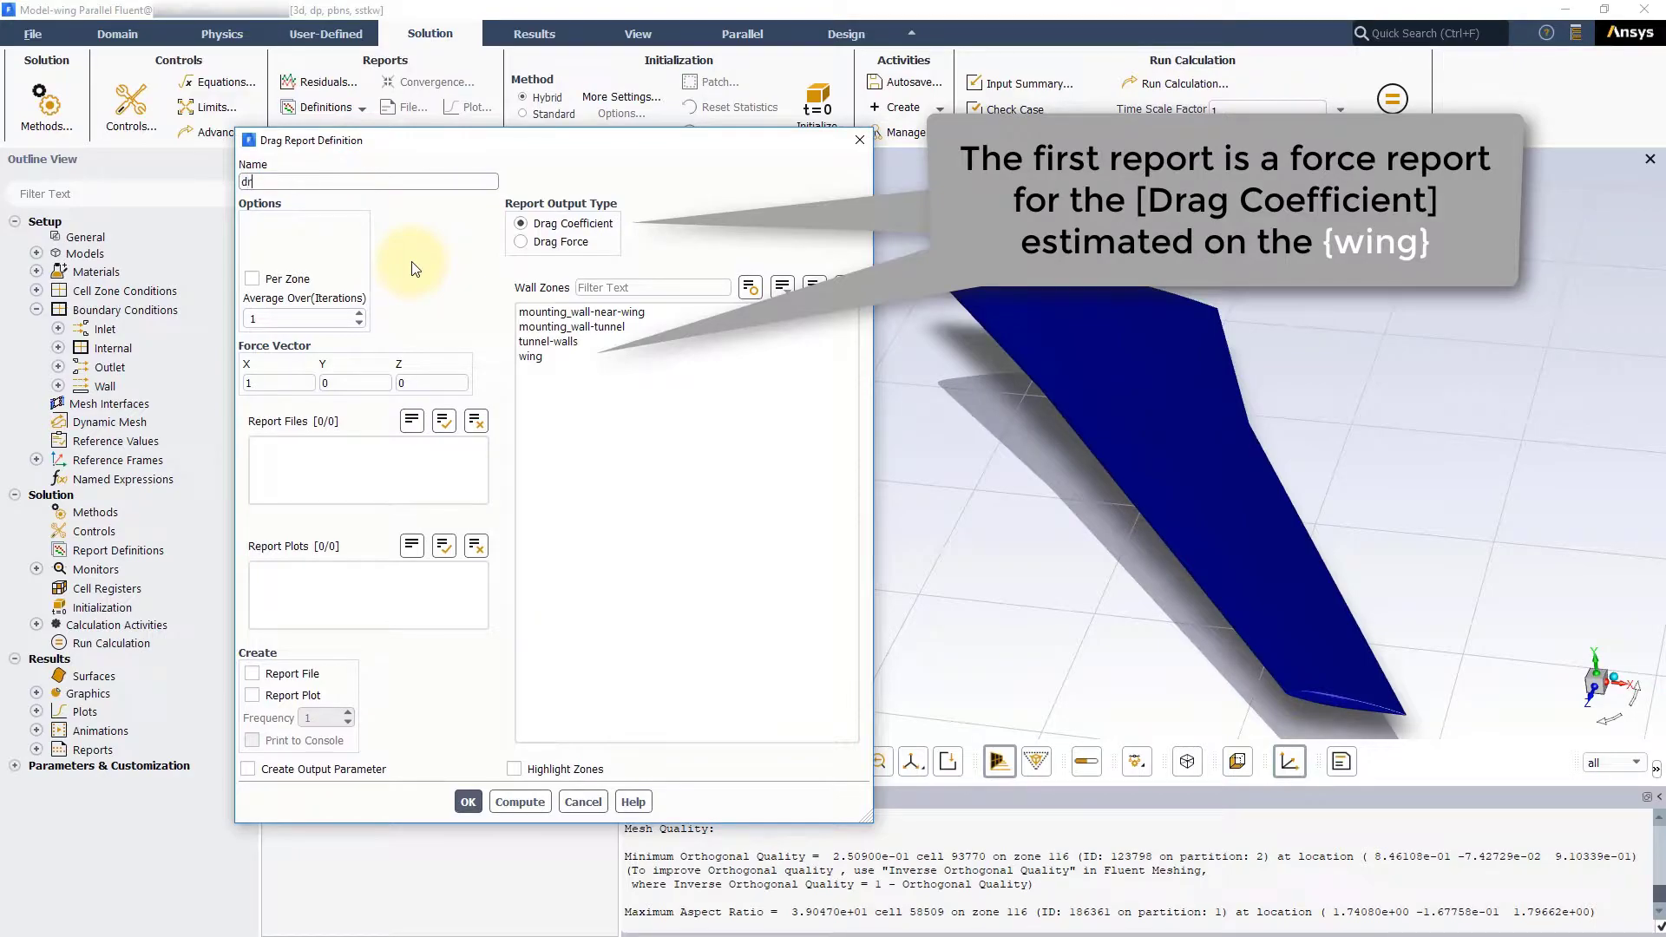
text(coefficient)
click(533, 356)
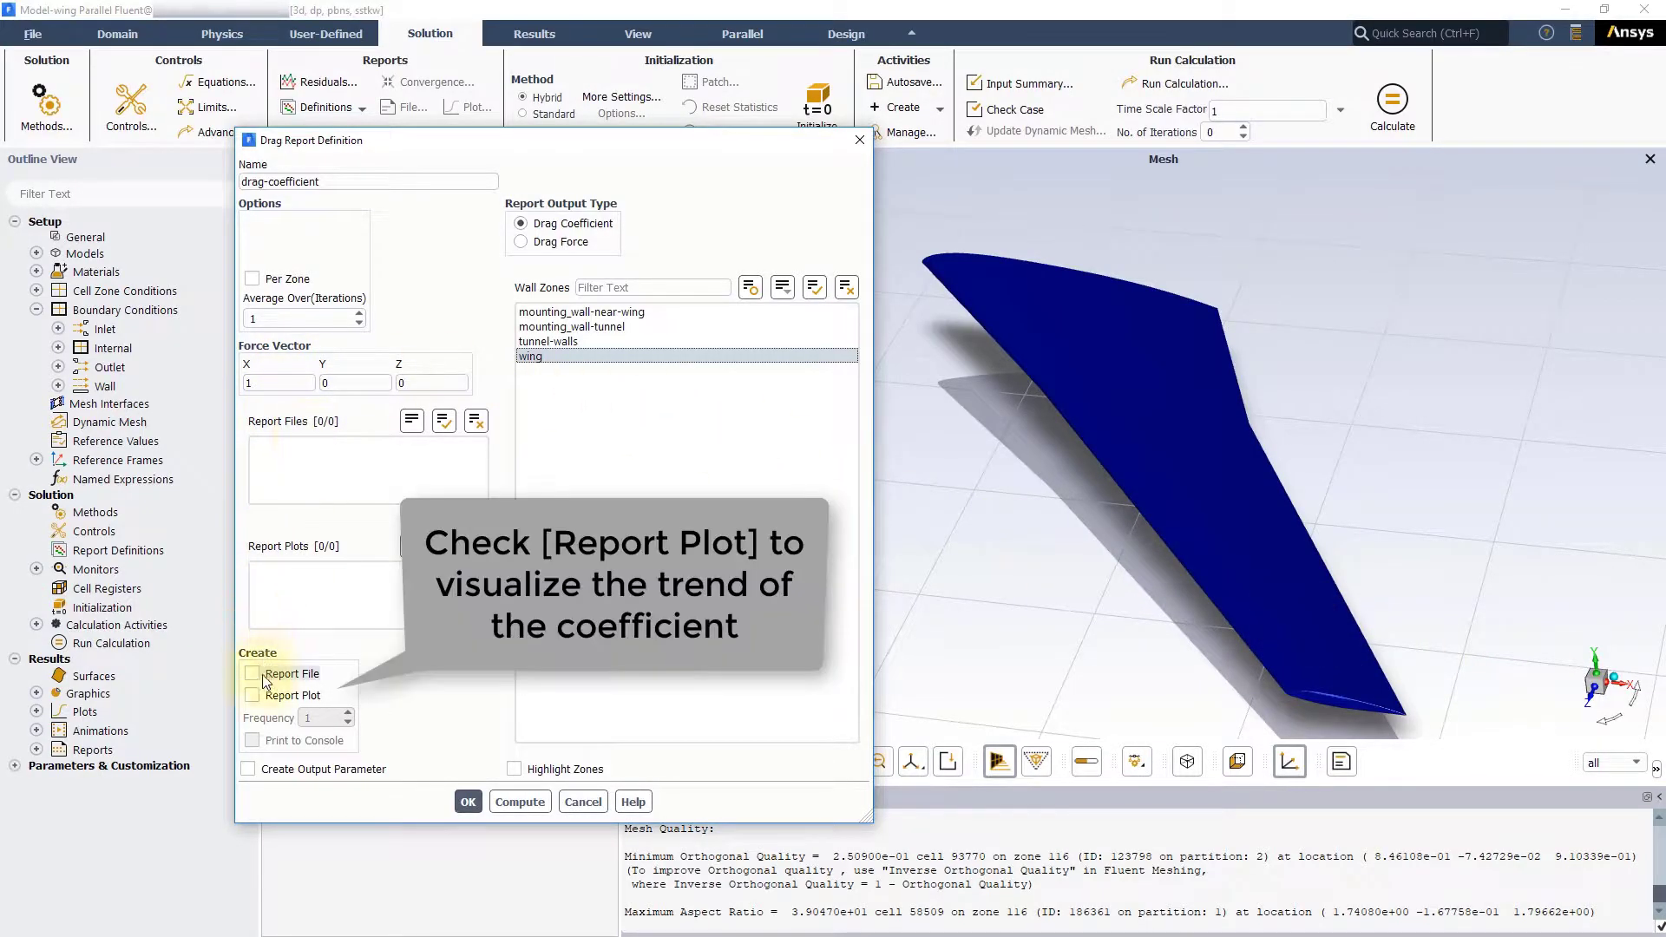
click(254, 697)
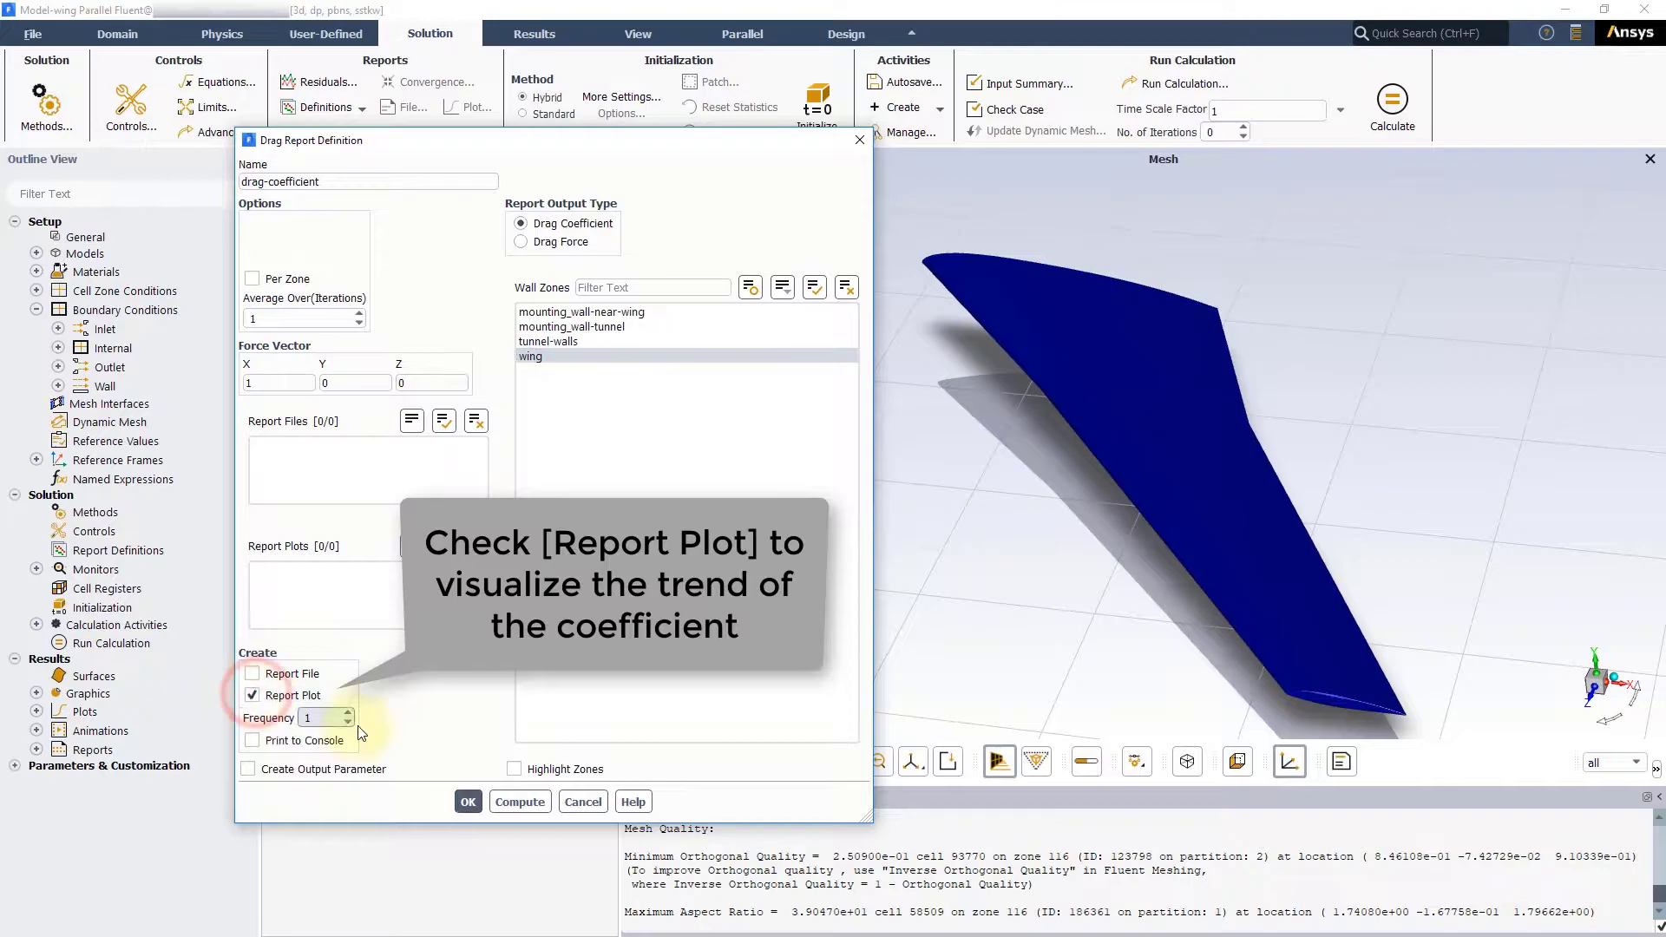
click(468, 802)
Create a lift force report named lift-coefficient on the wing zone, keeping the force vector at Y = 1 and adding a report plot.
click(318, 107)
mouse_move(306, 156)
mouse_move(402, 218)
click(478, 242)
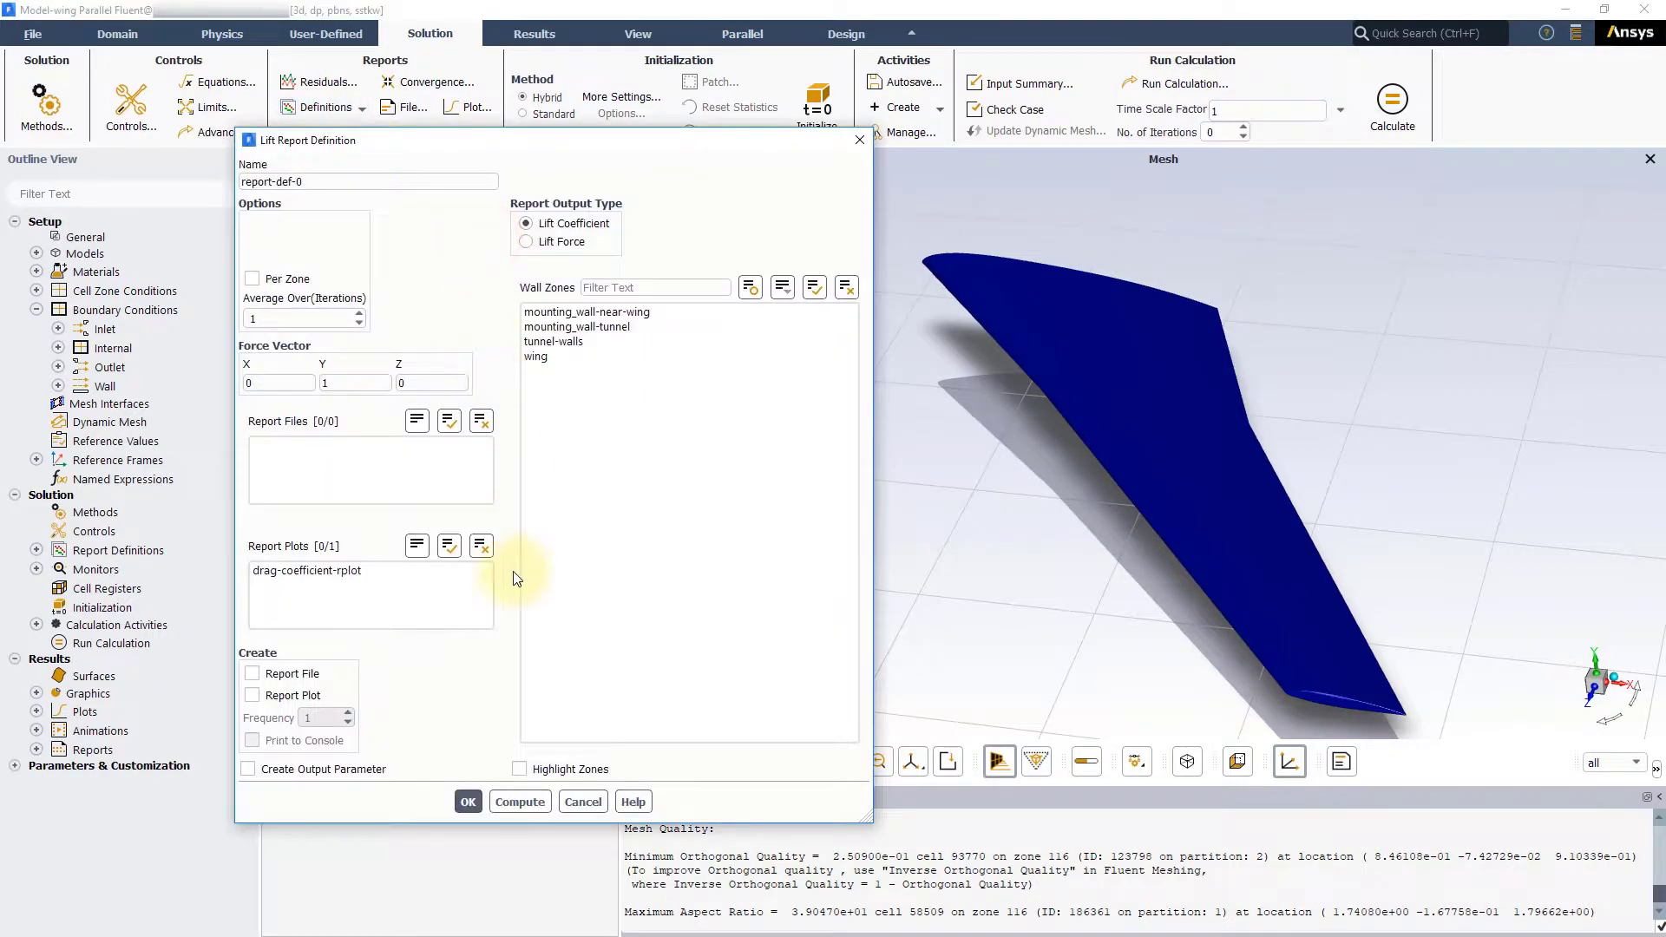
double_click(327, 180)
key(BackSpace)
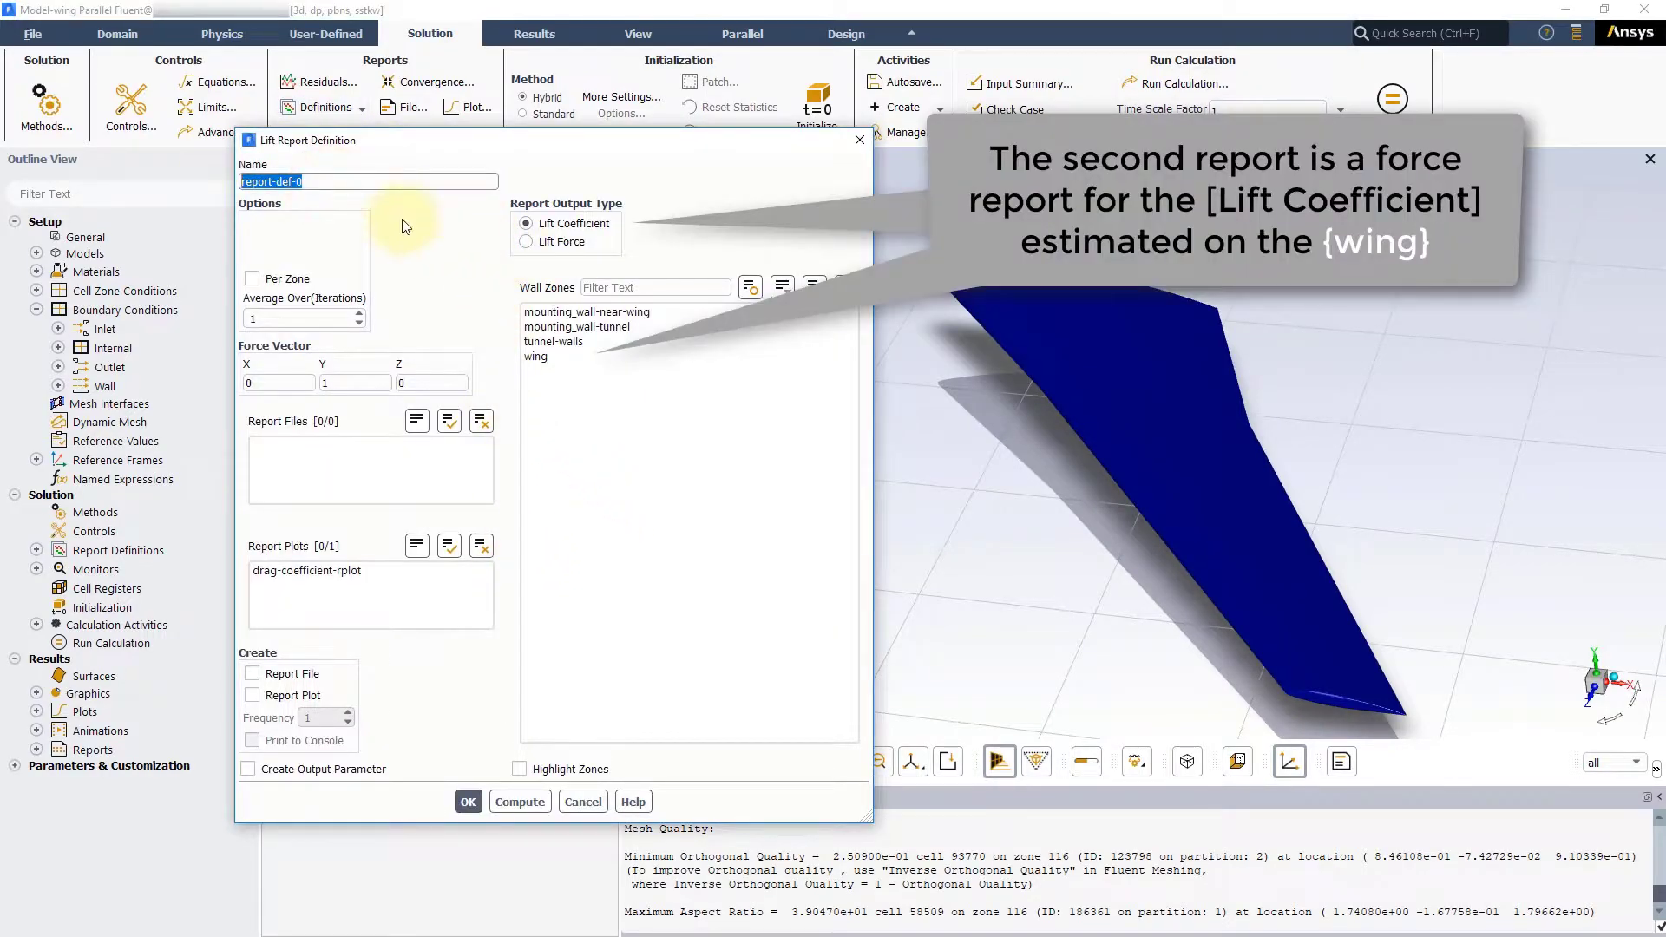
text(lift-coefficient)
click(534, 356)
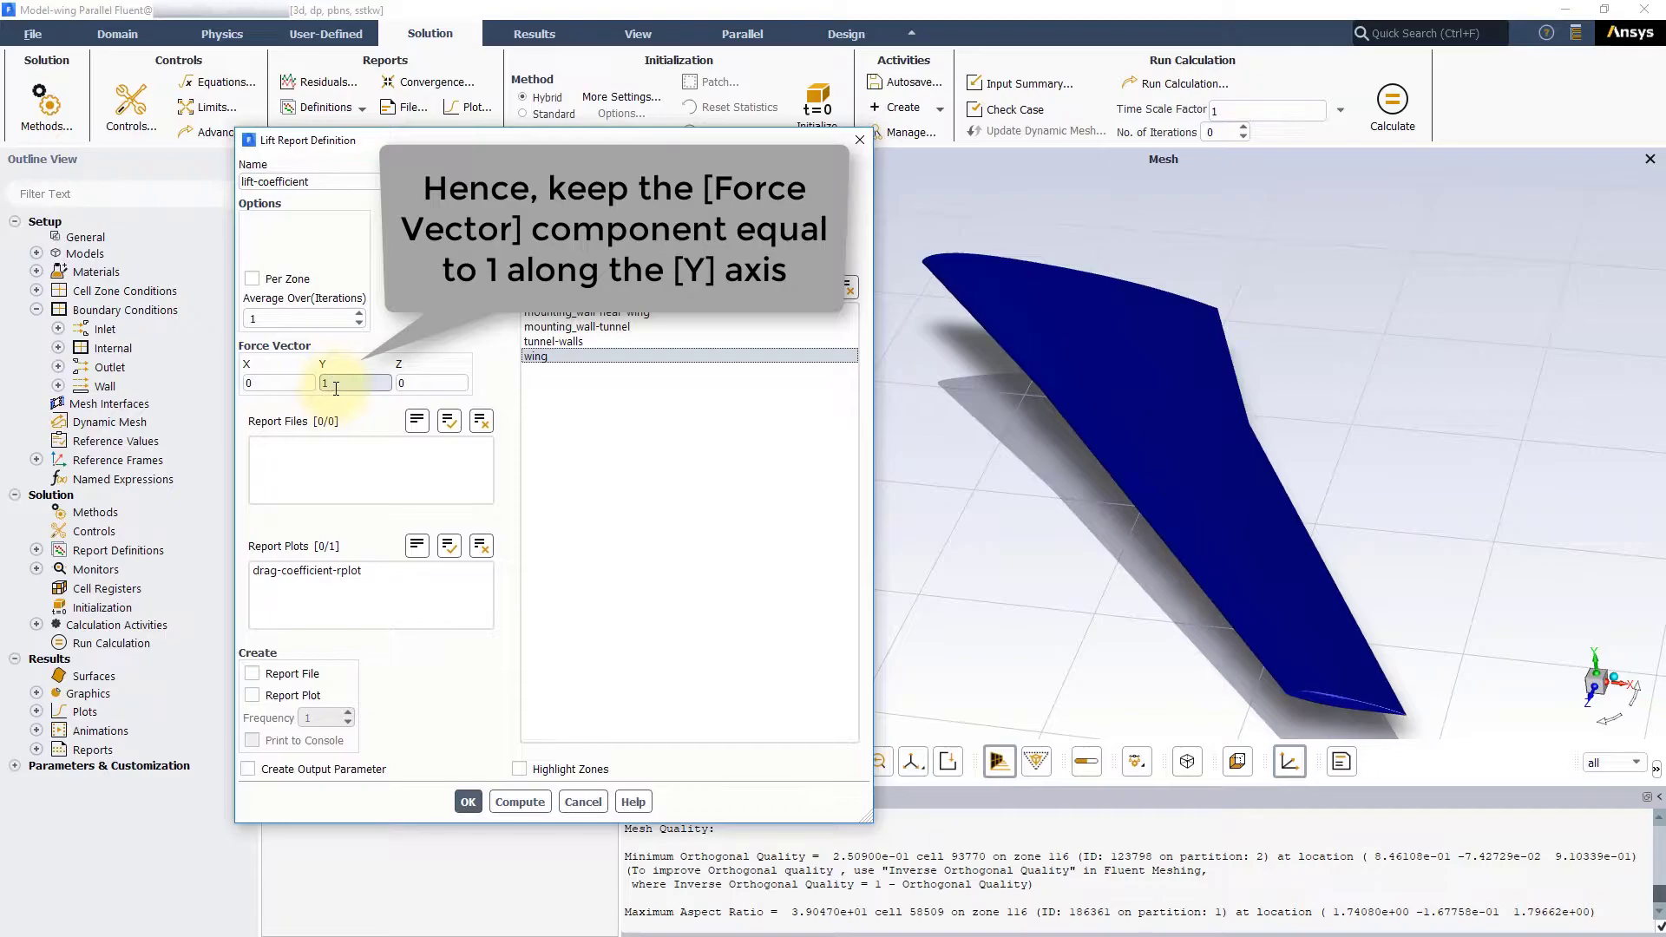
click(252, 695)
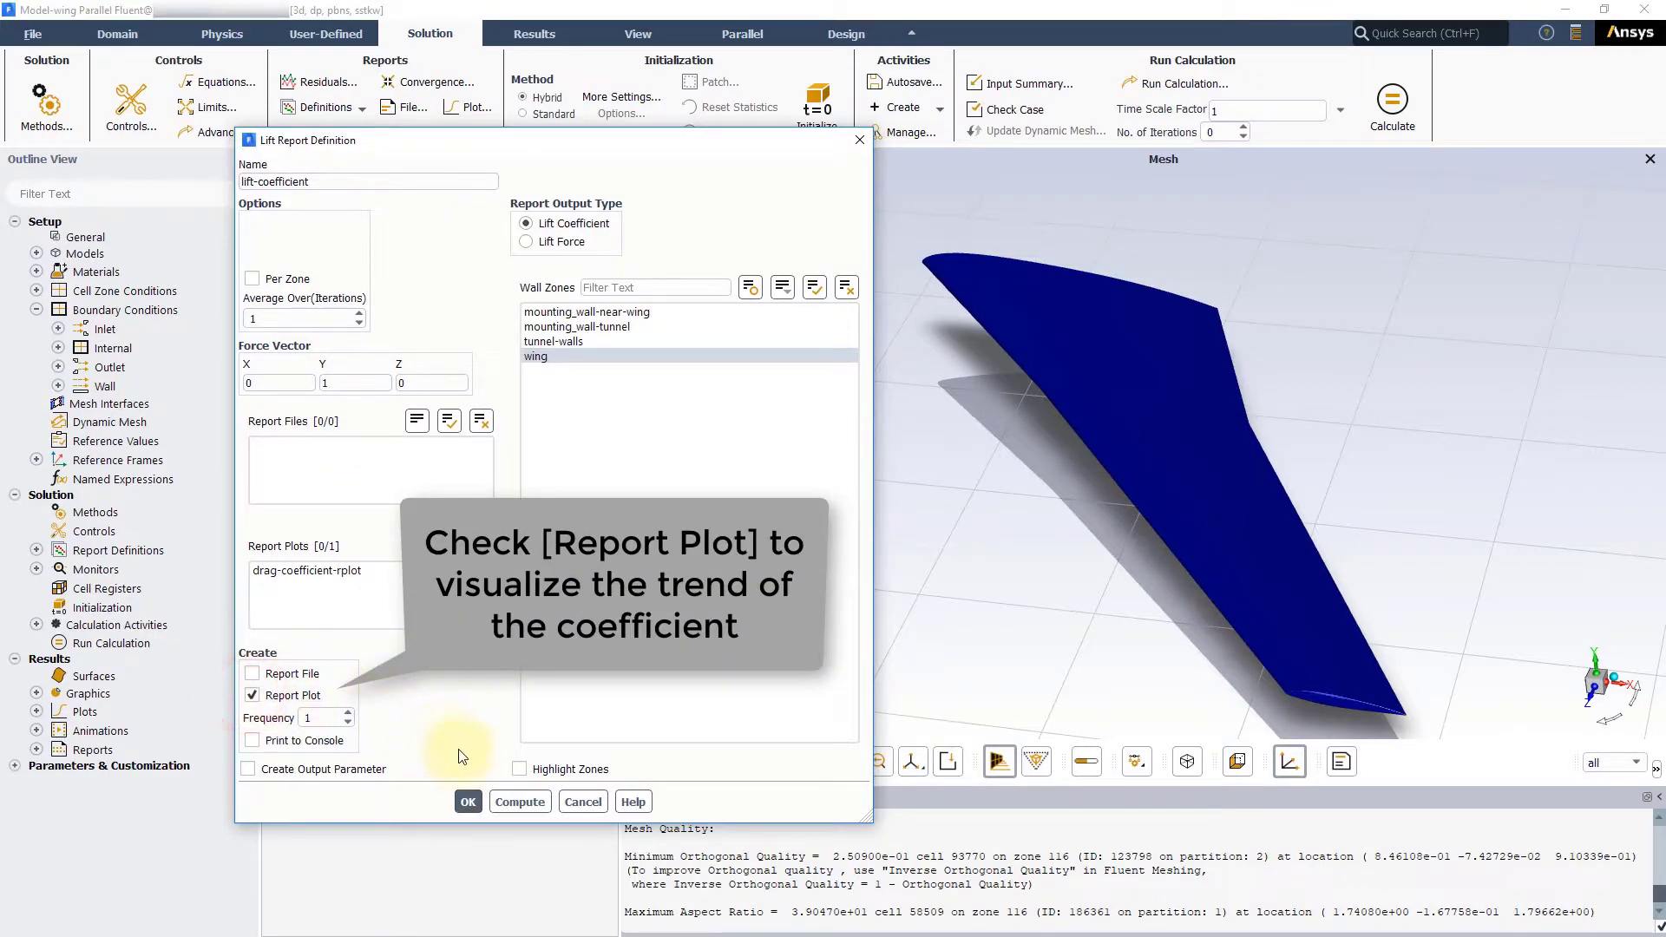
click(467, 802)
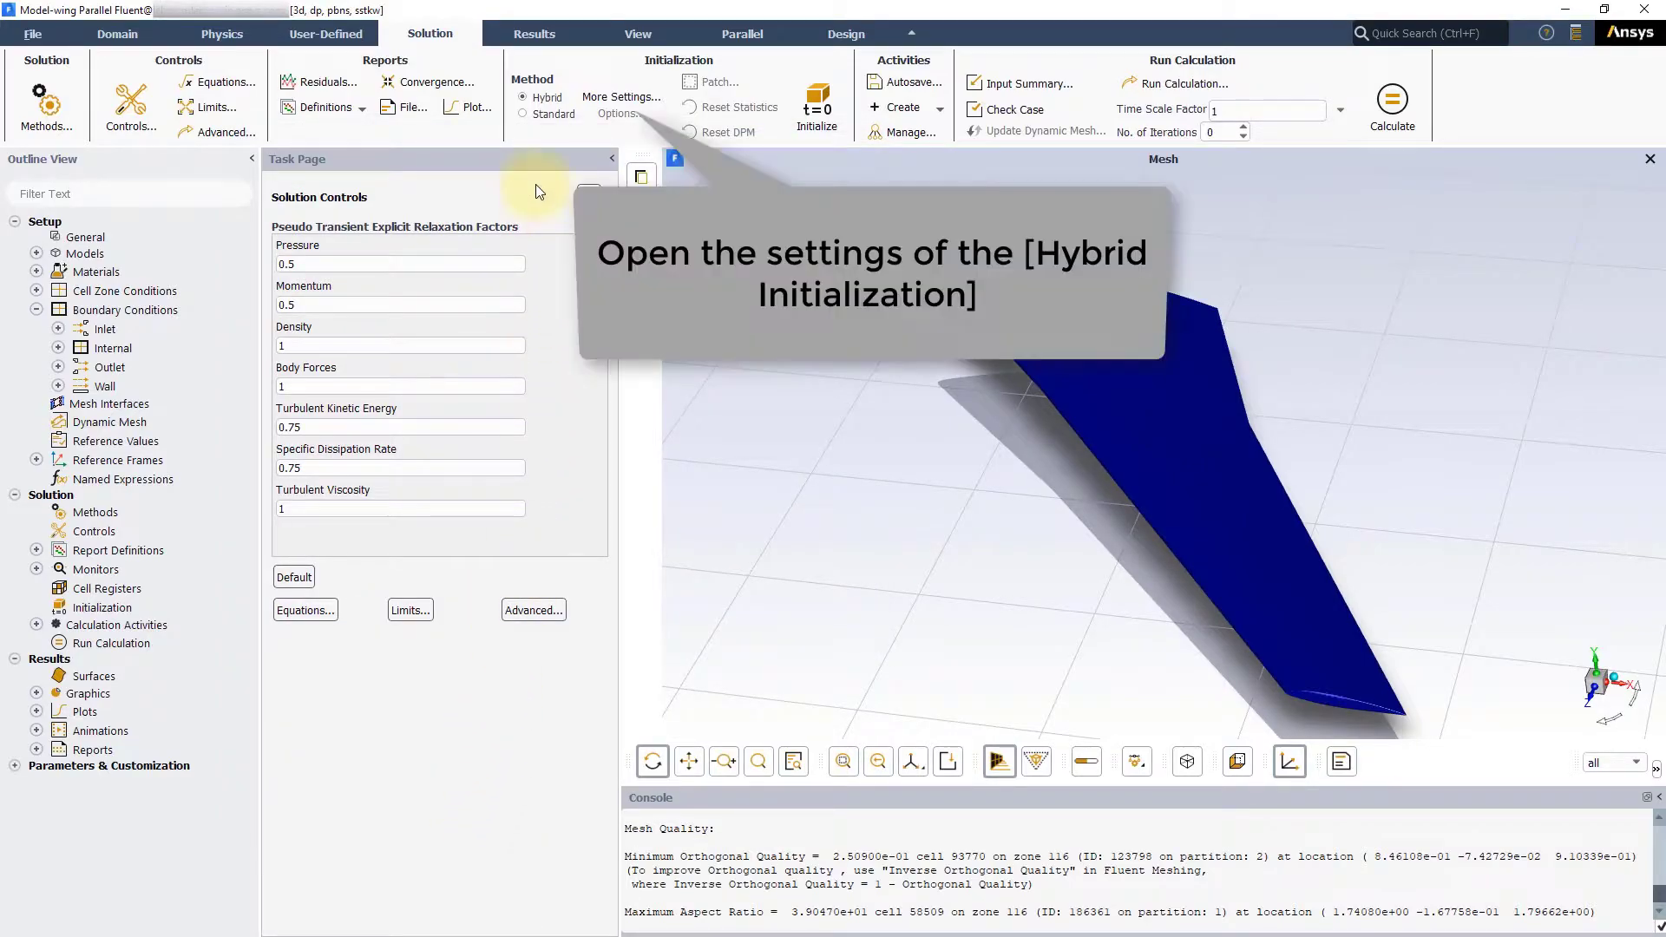
Enable Use External-Aero Favorable Settings for the hybrid initialization and initialize the flow field.
click(618, 112)
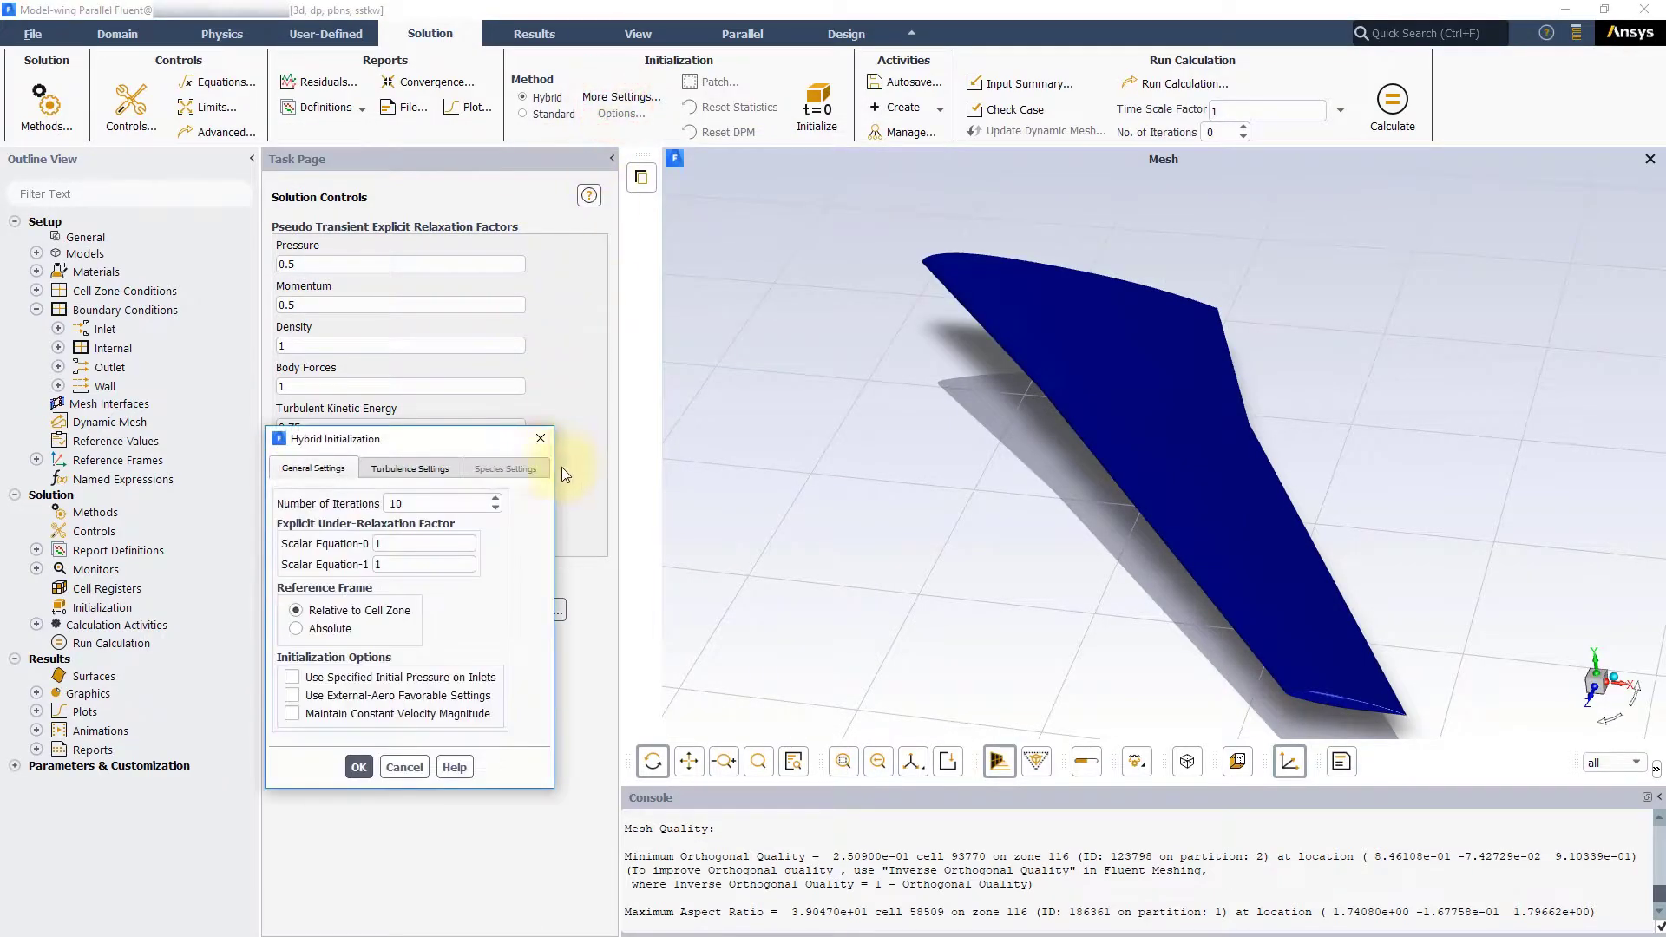
click(291, 696)
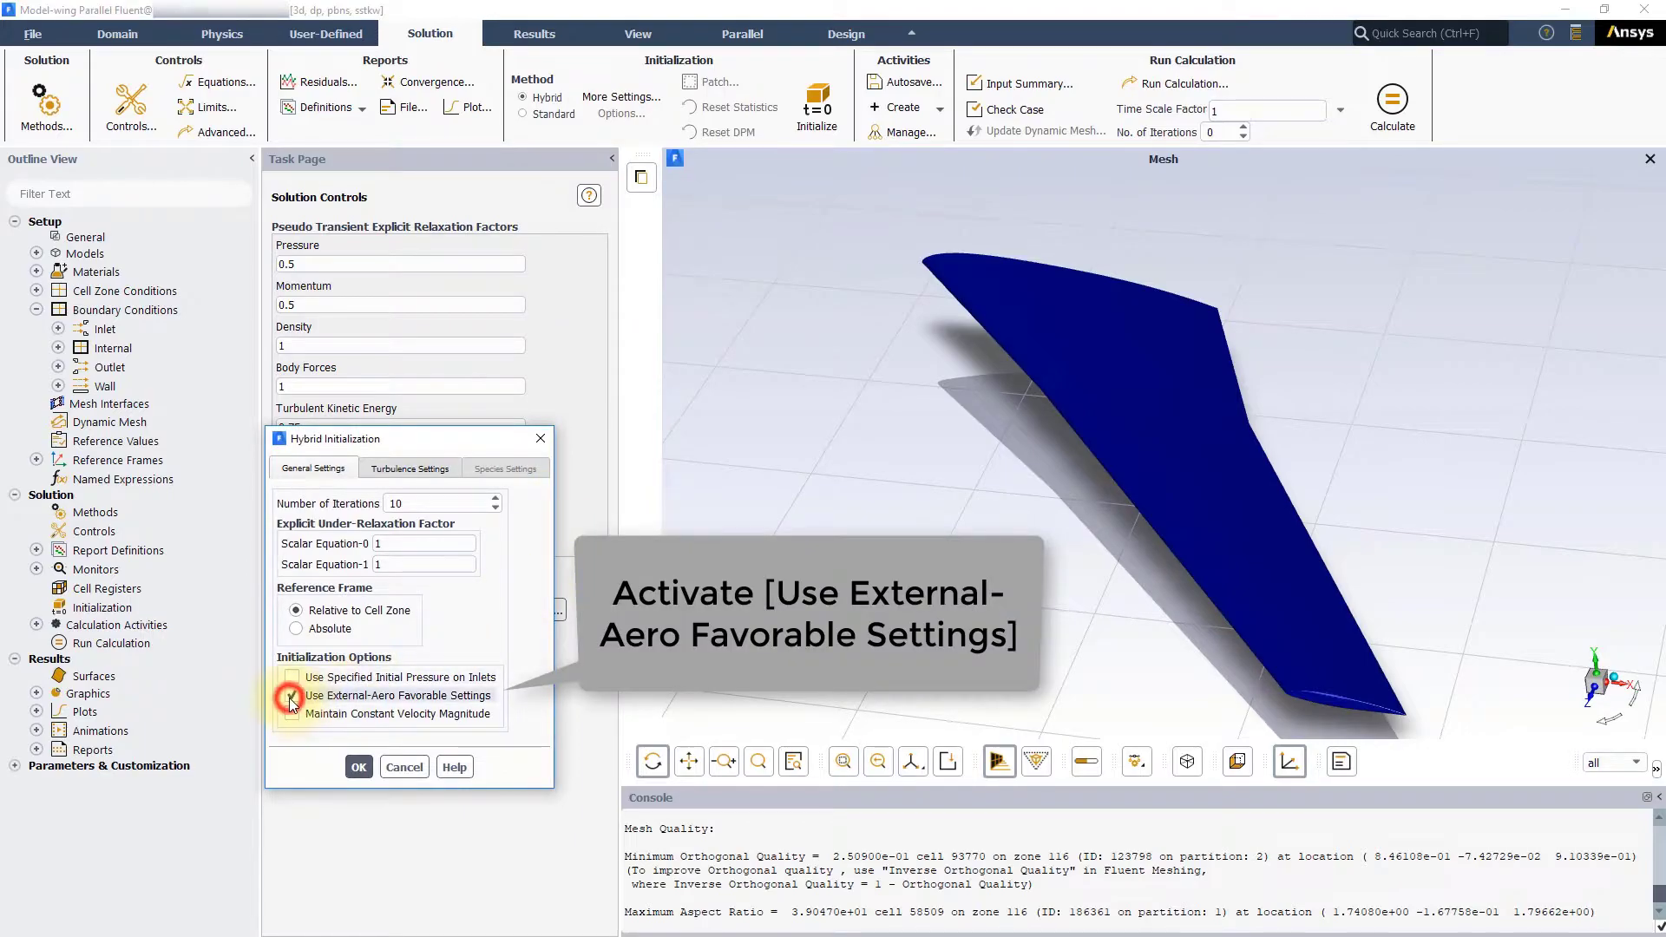
click(358, 767)
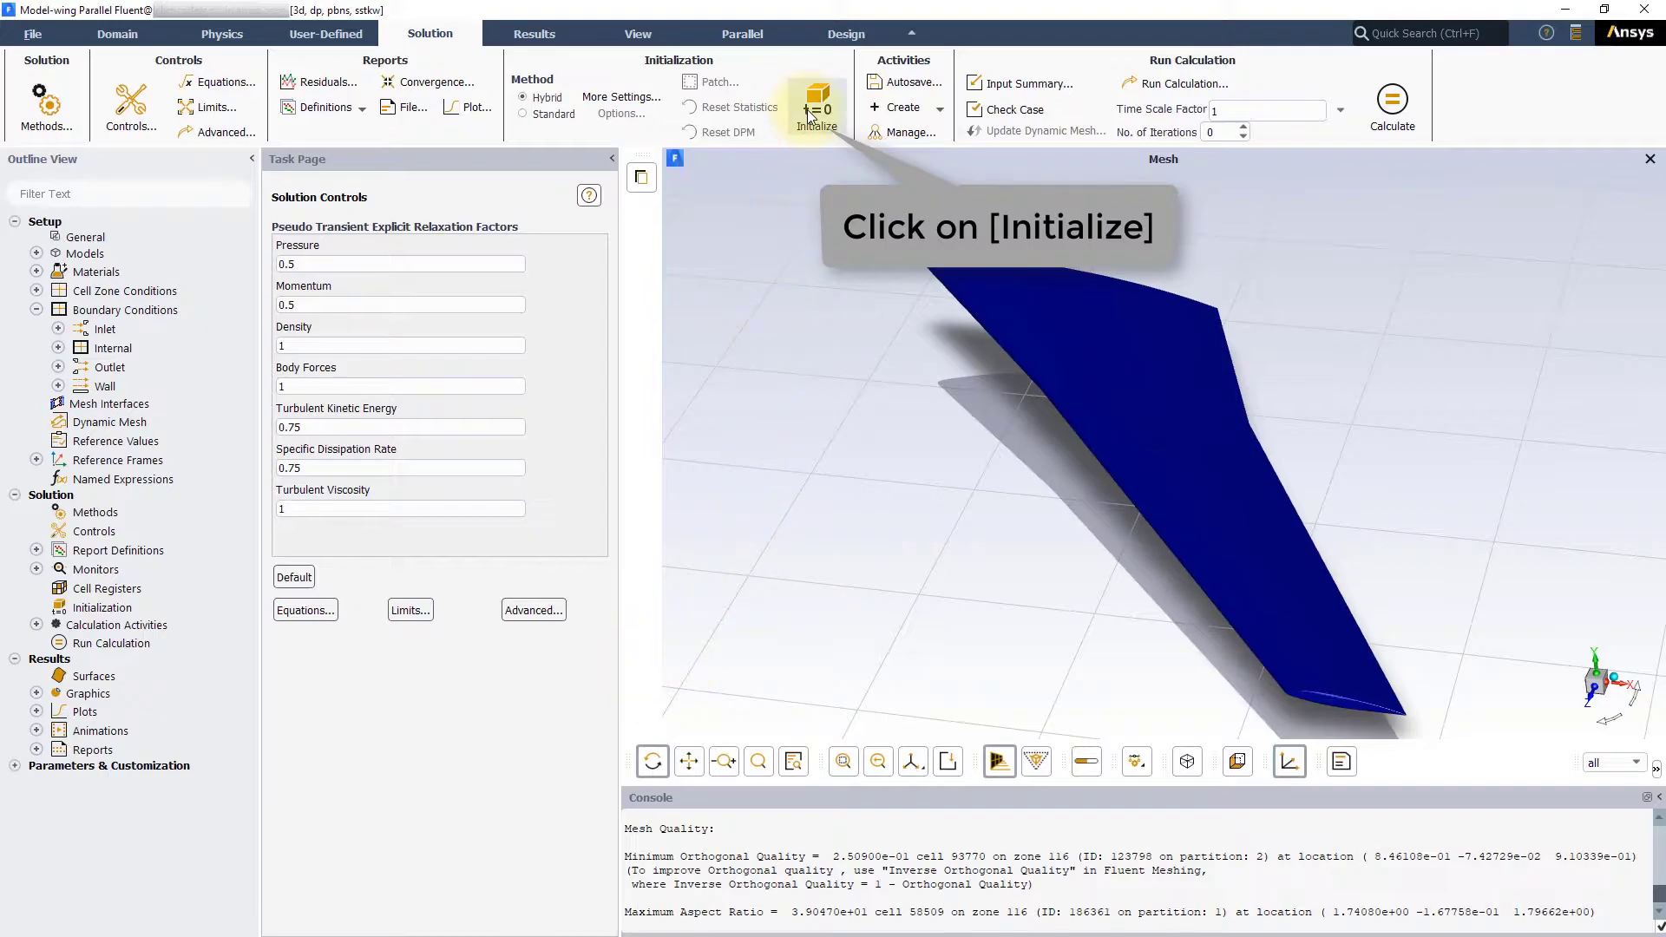
click(814, 109)
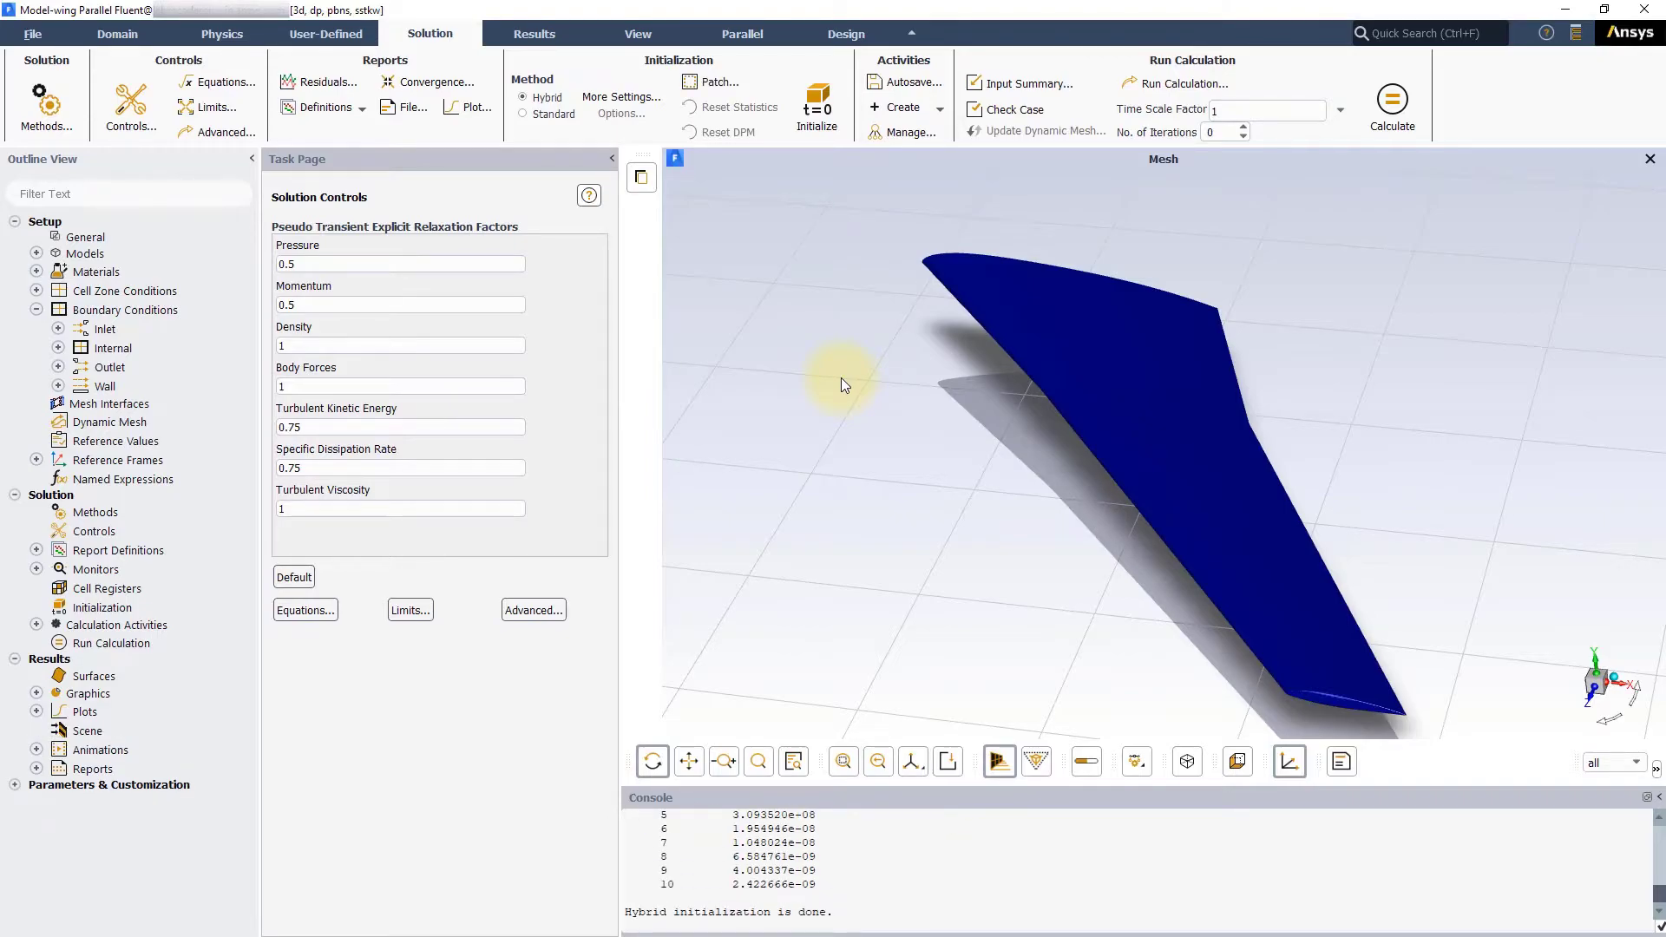
Run the solve > initialize > fmg-initialization command in the console, answering yes to enable FMG initialization.
click(876, 911)
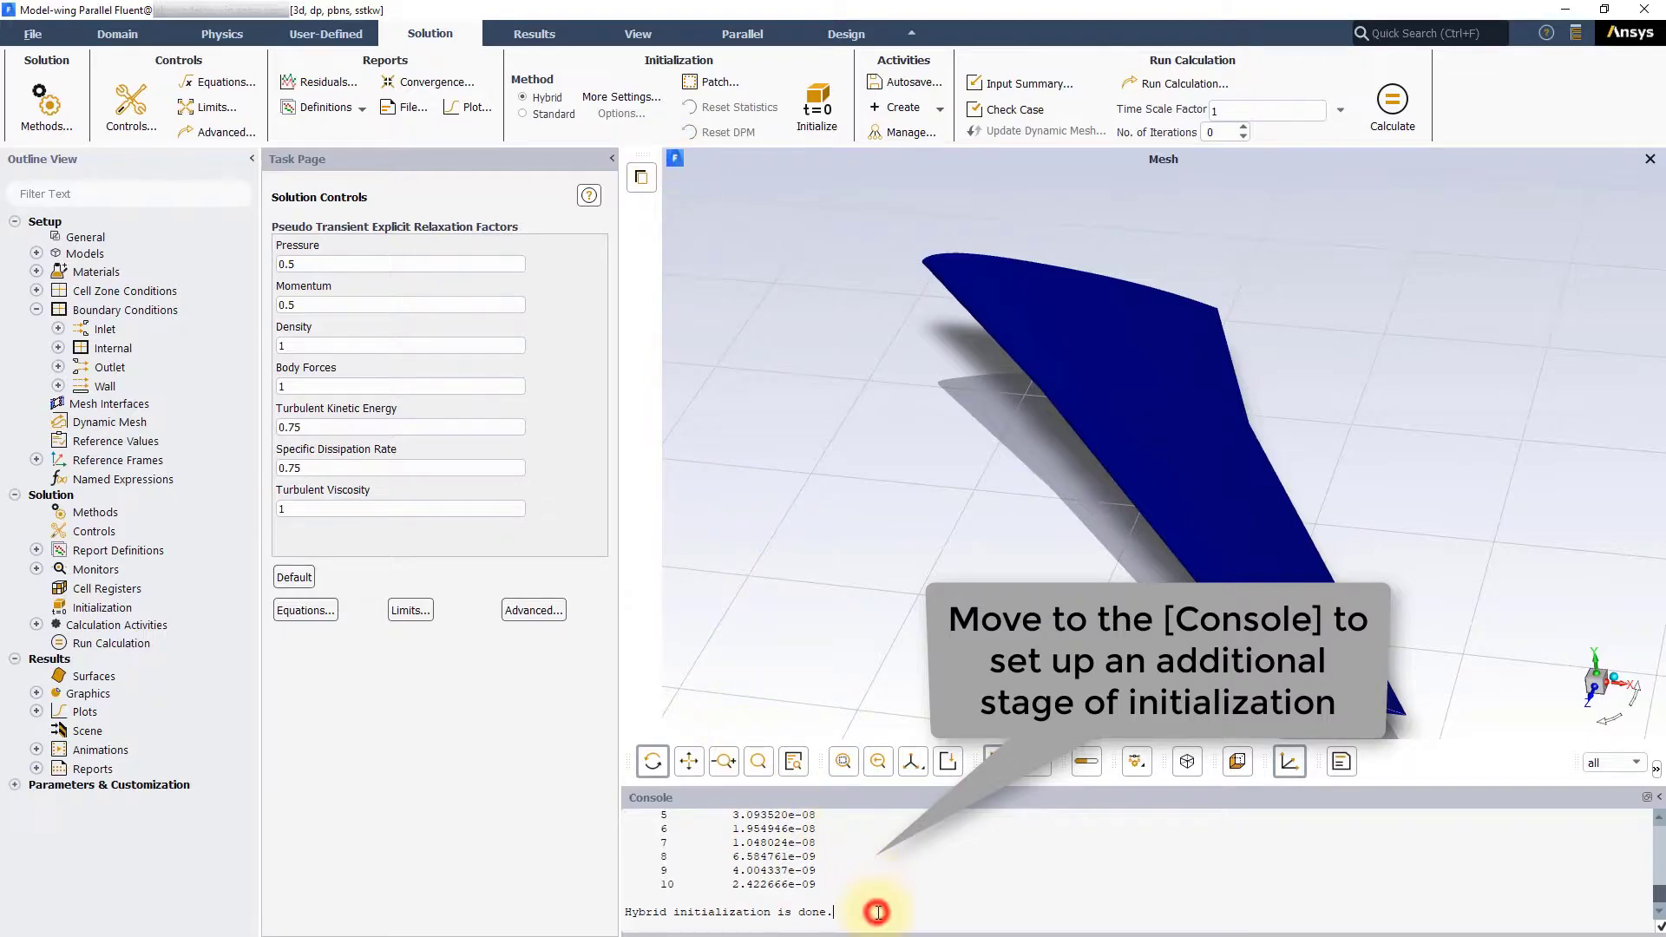
key(Return)
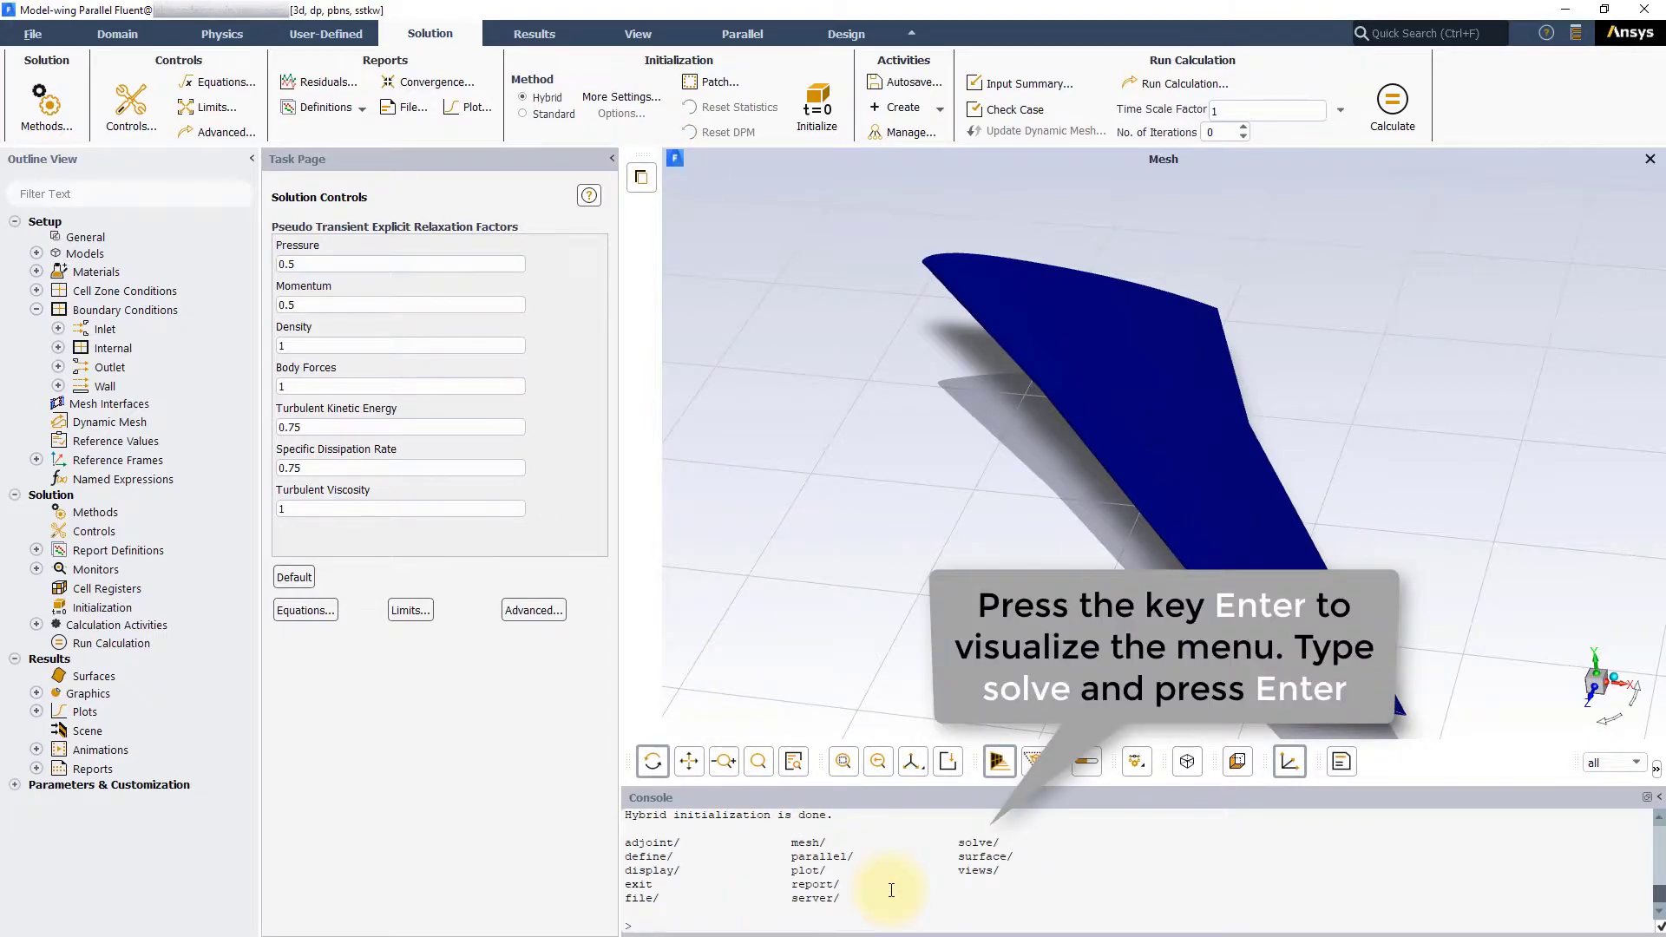
text(solve)
key(Return)
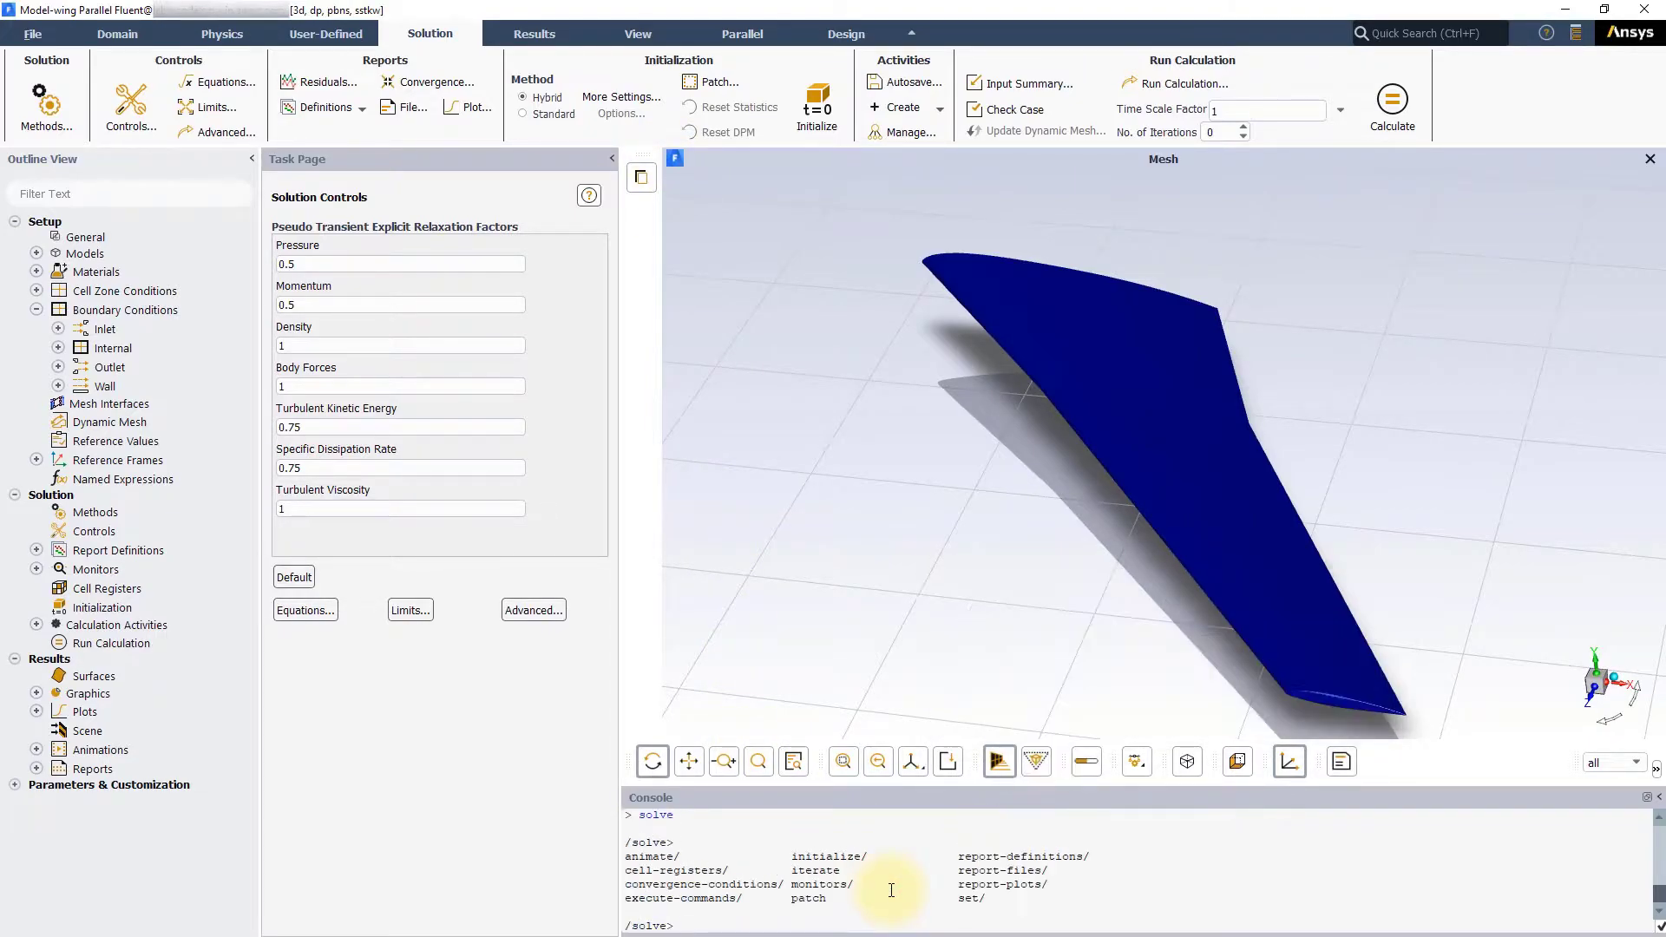
text(initialize)
key(Return)
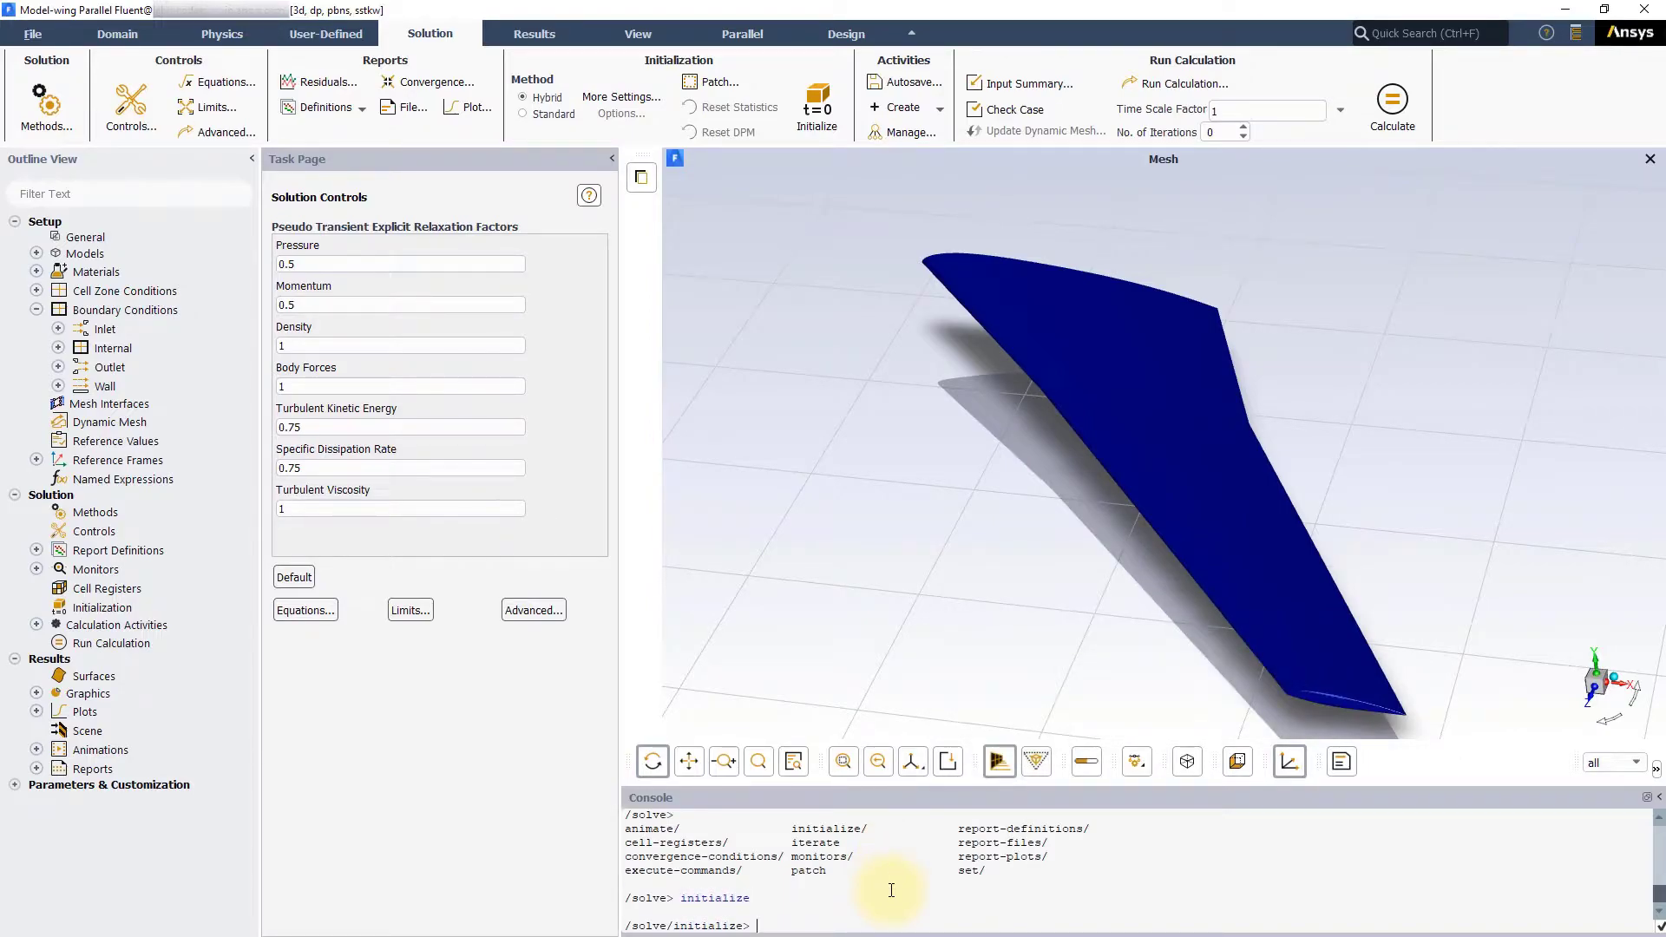
key(Return)
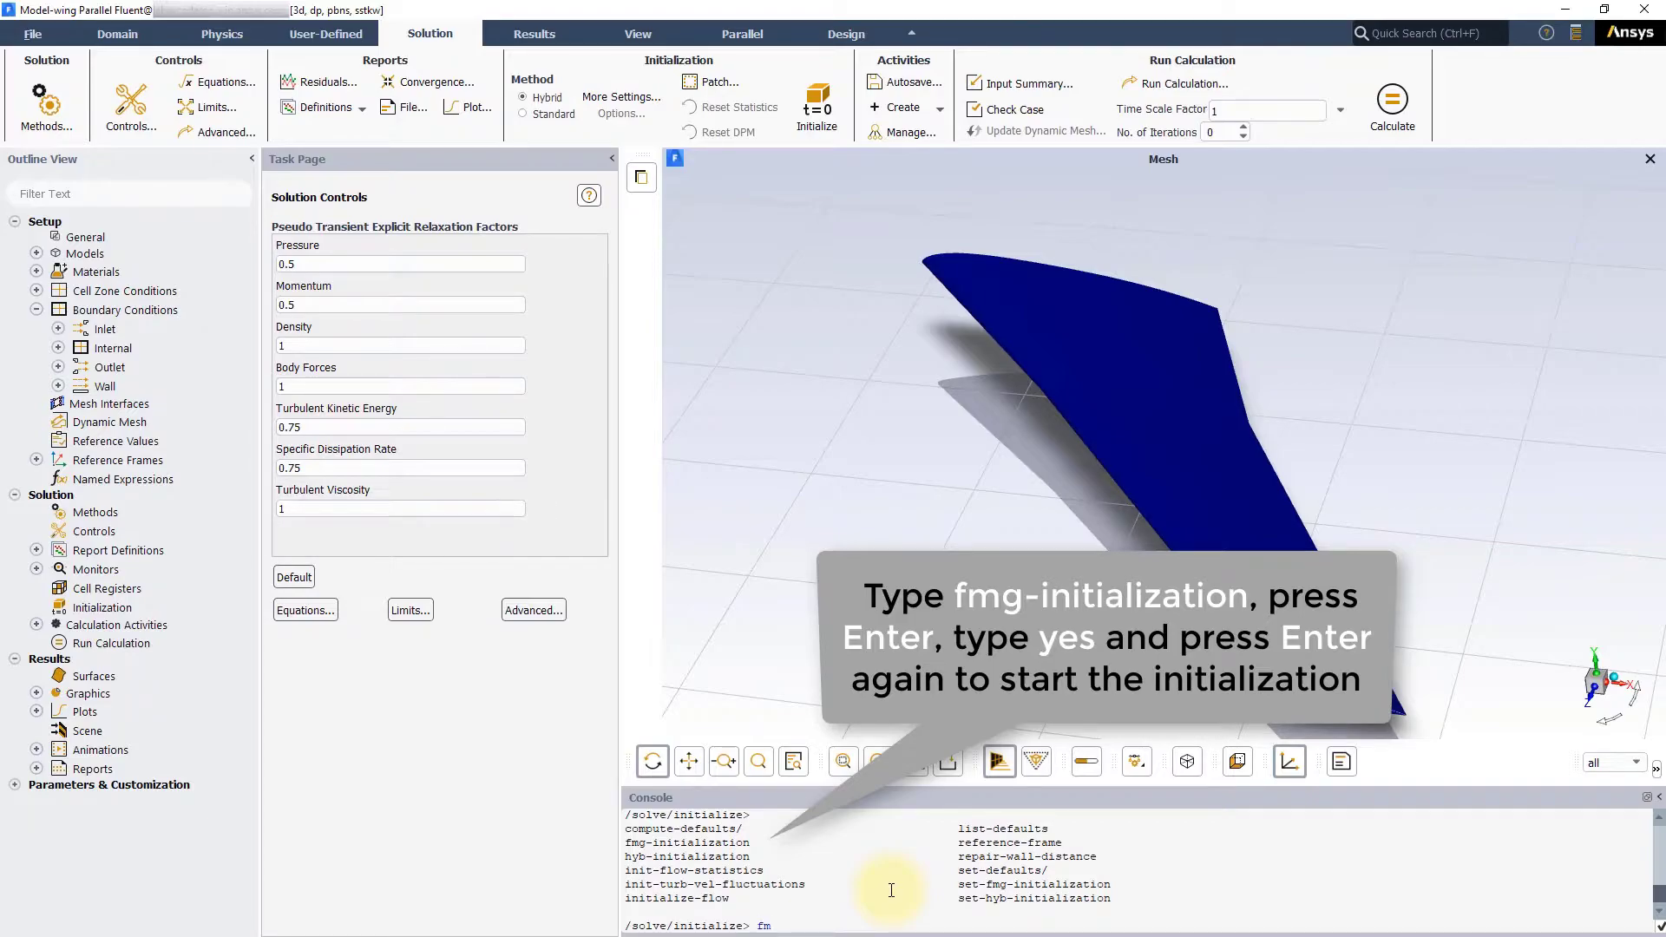
text(fmg-initialization)
key(Return)
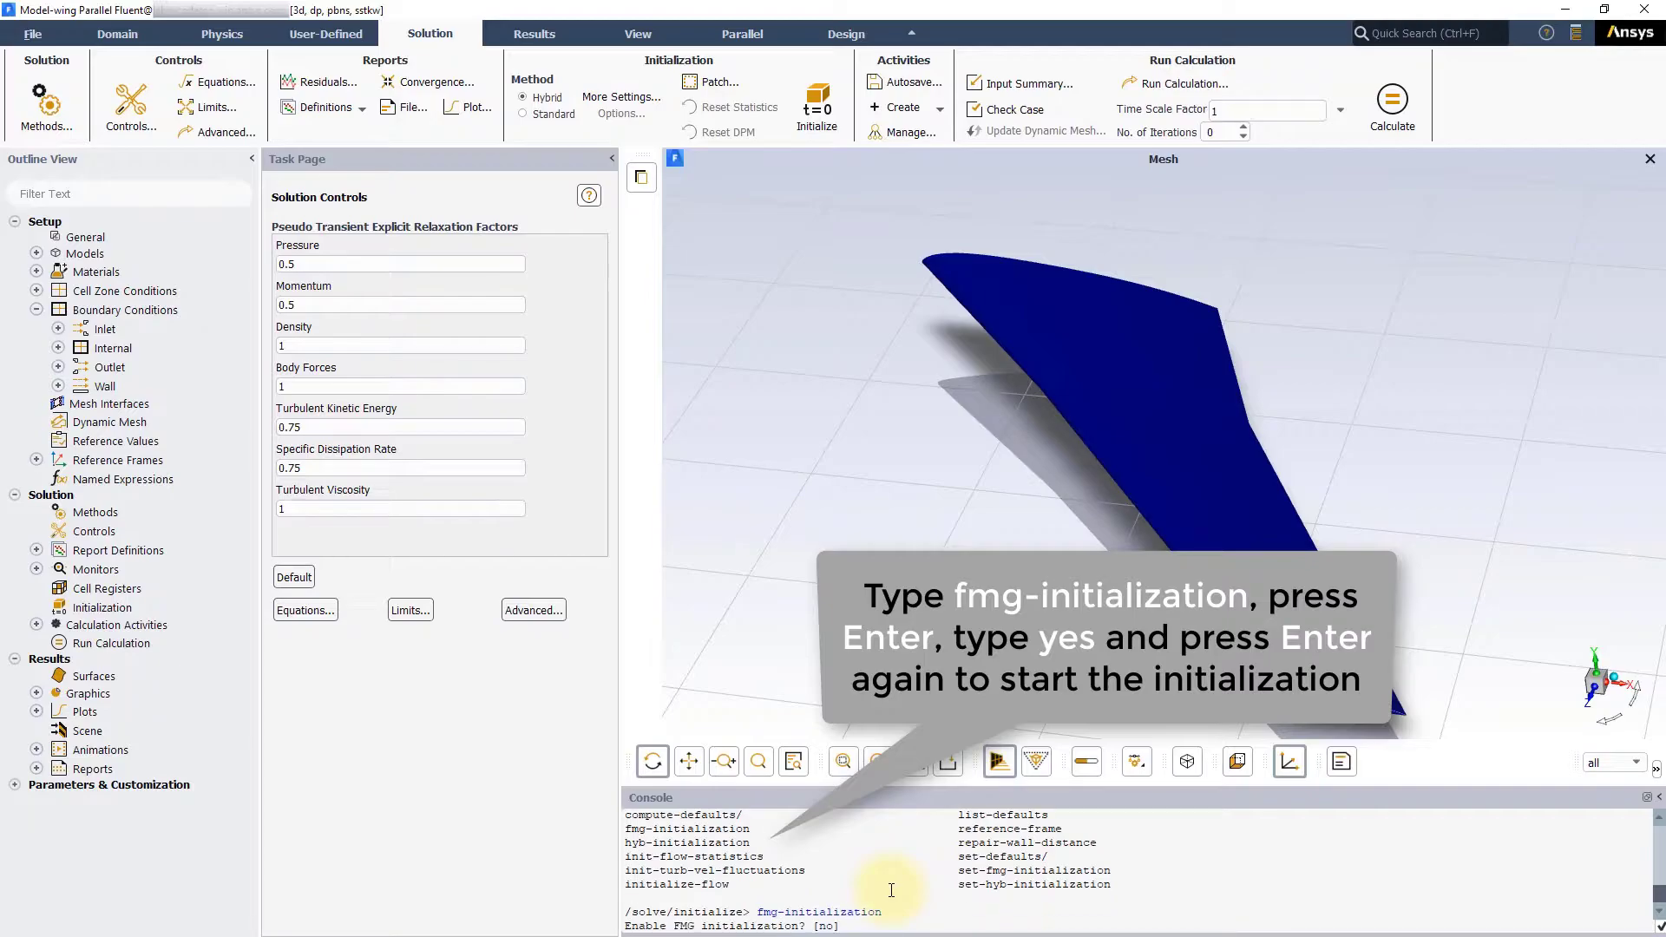
text(yes)
key(Return)
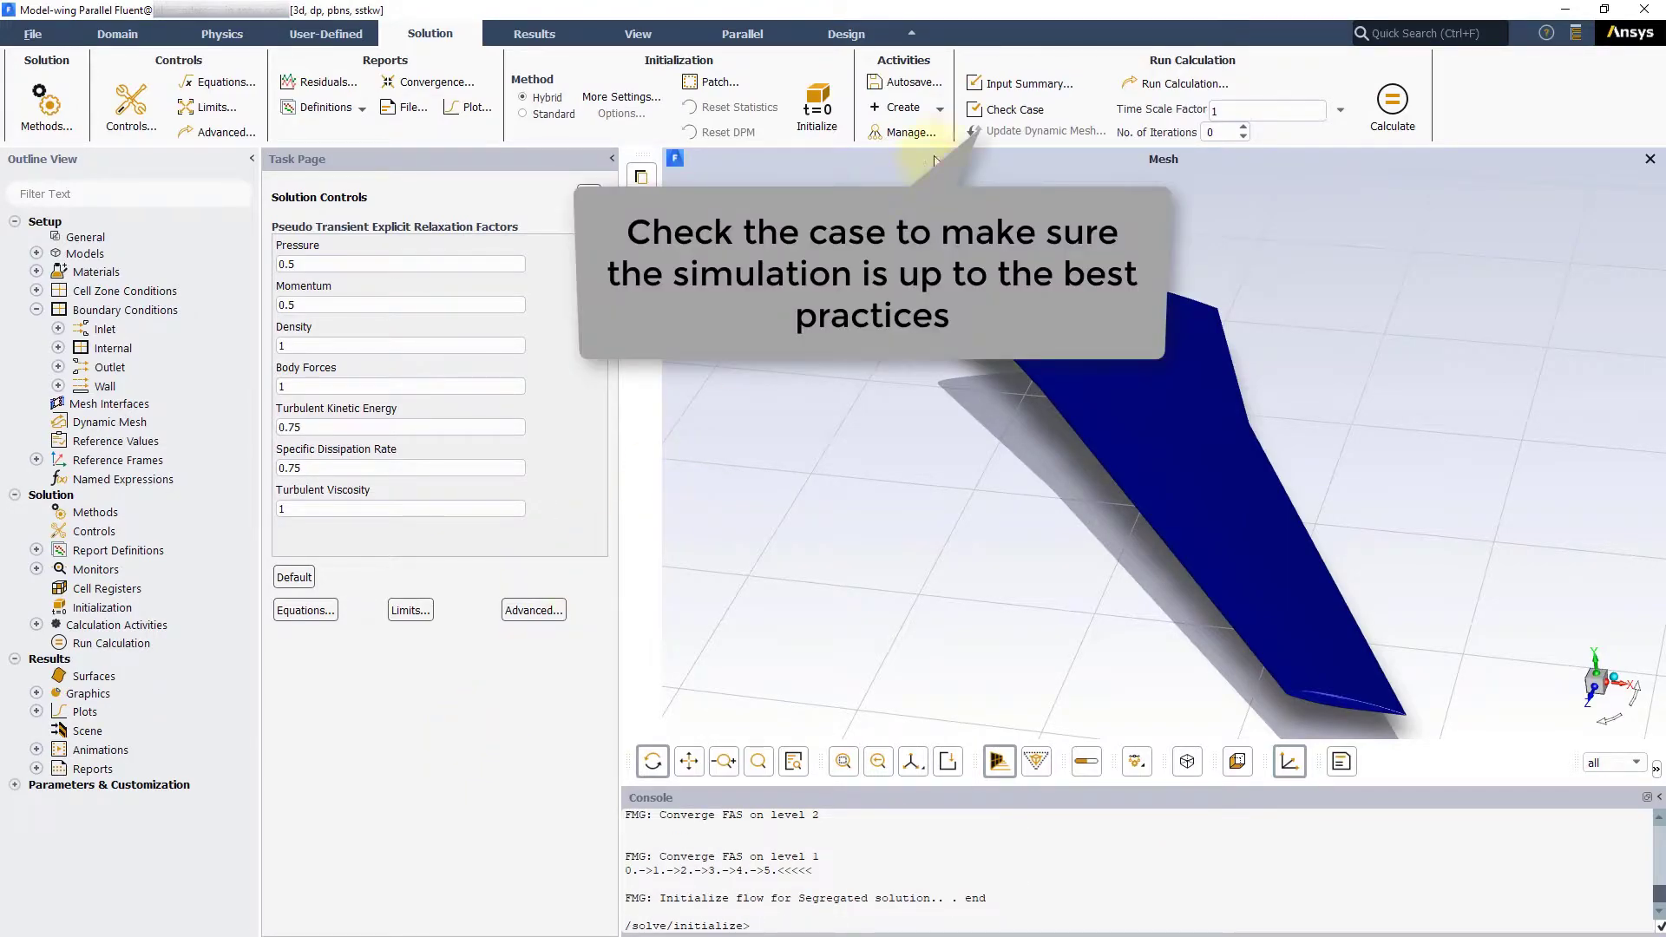
Check the case setup, and set the run calculation's length scale method to User-Specified with a length scale of 0.665 m.
click(1015, 110)
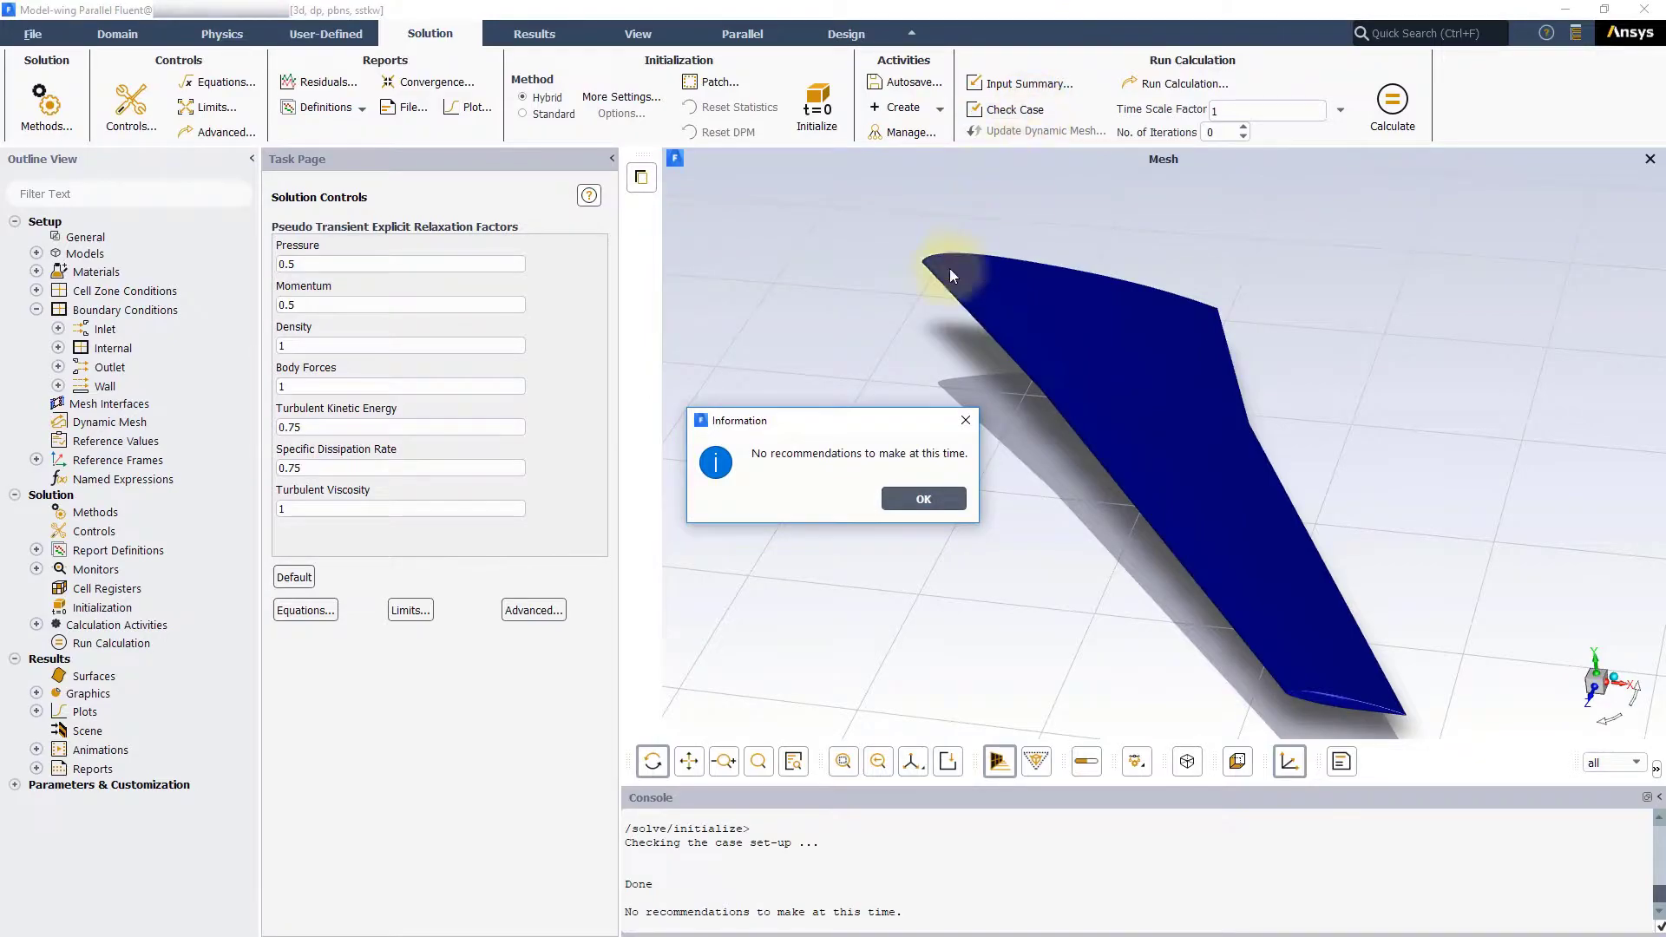
click(921, 500)
click(1180, 83)
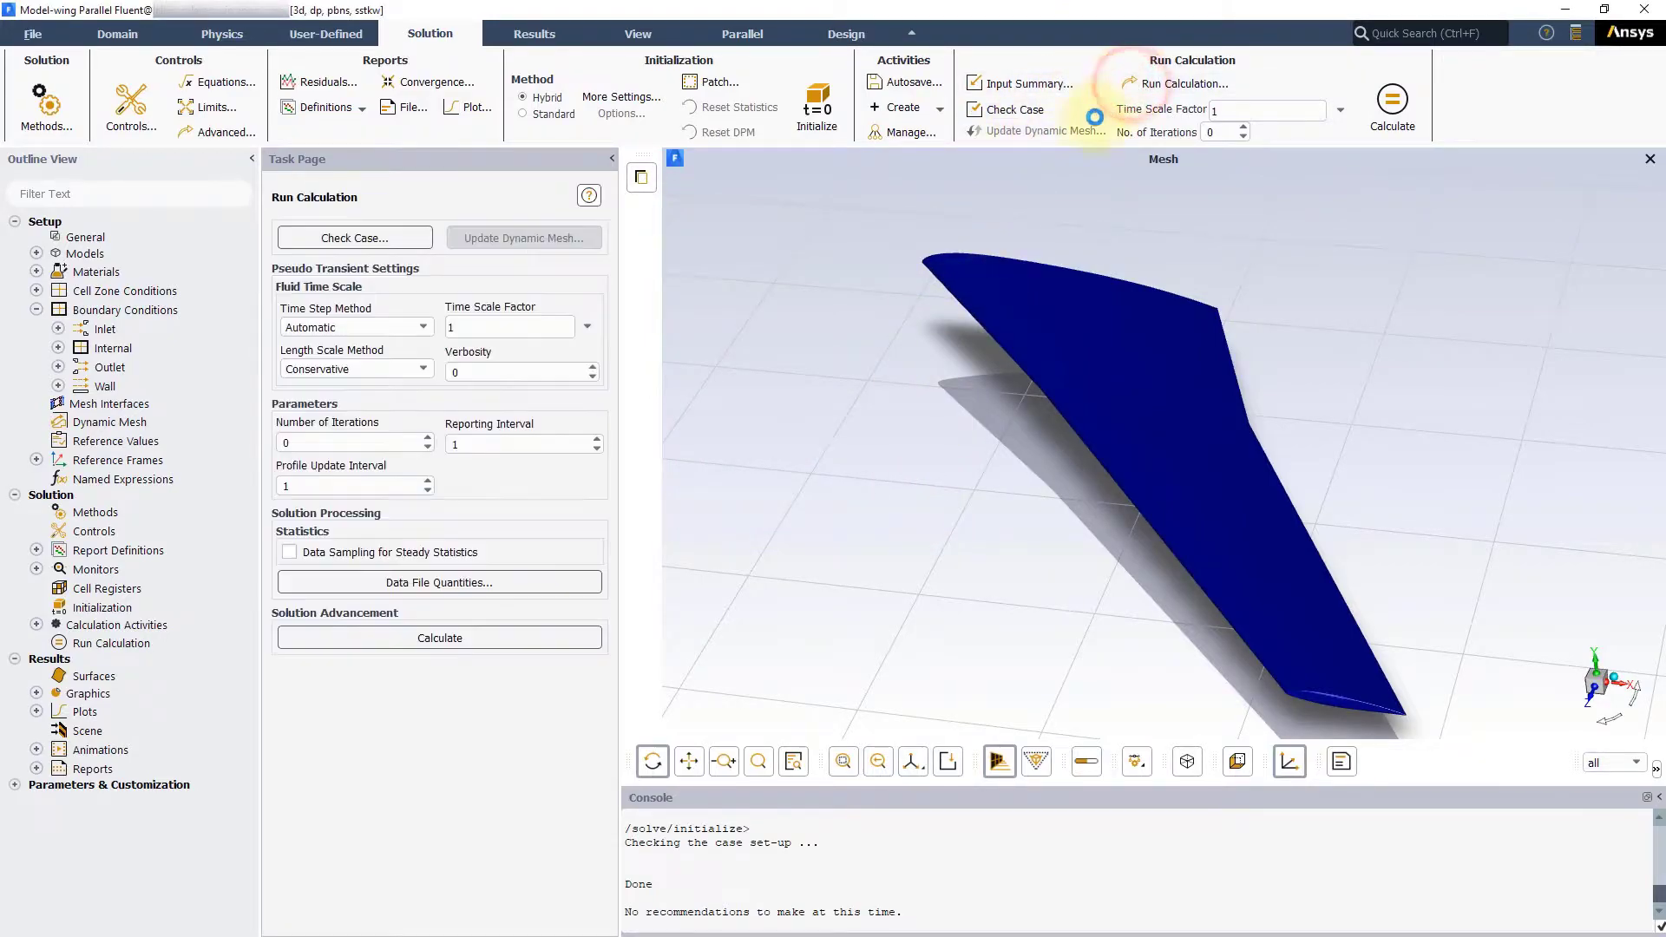
click(356, 368)
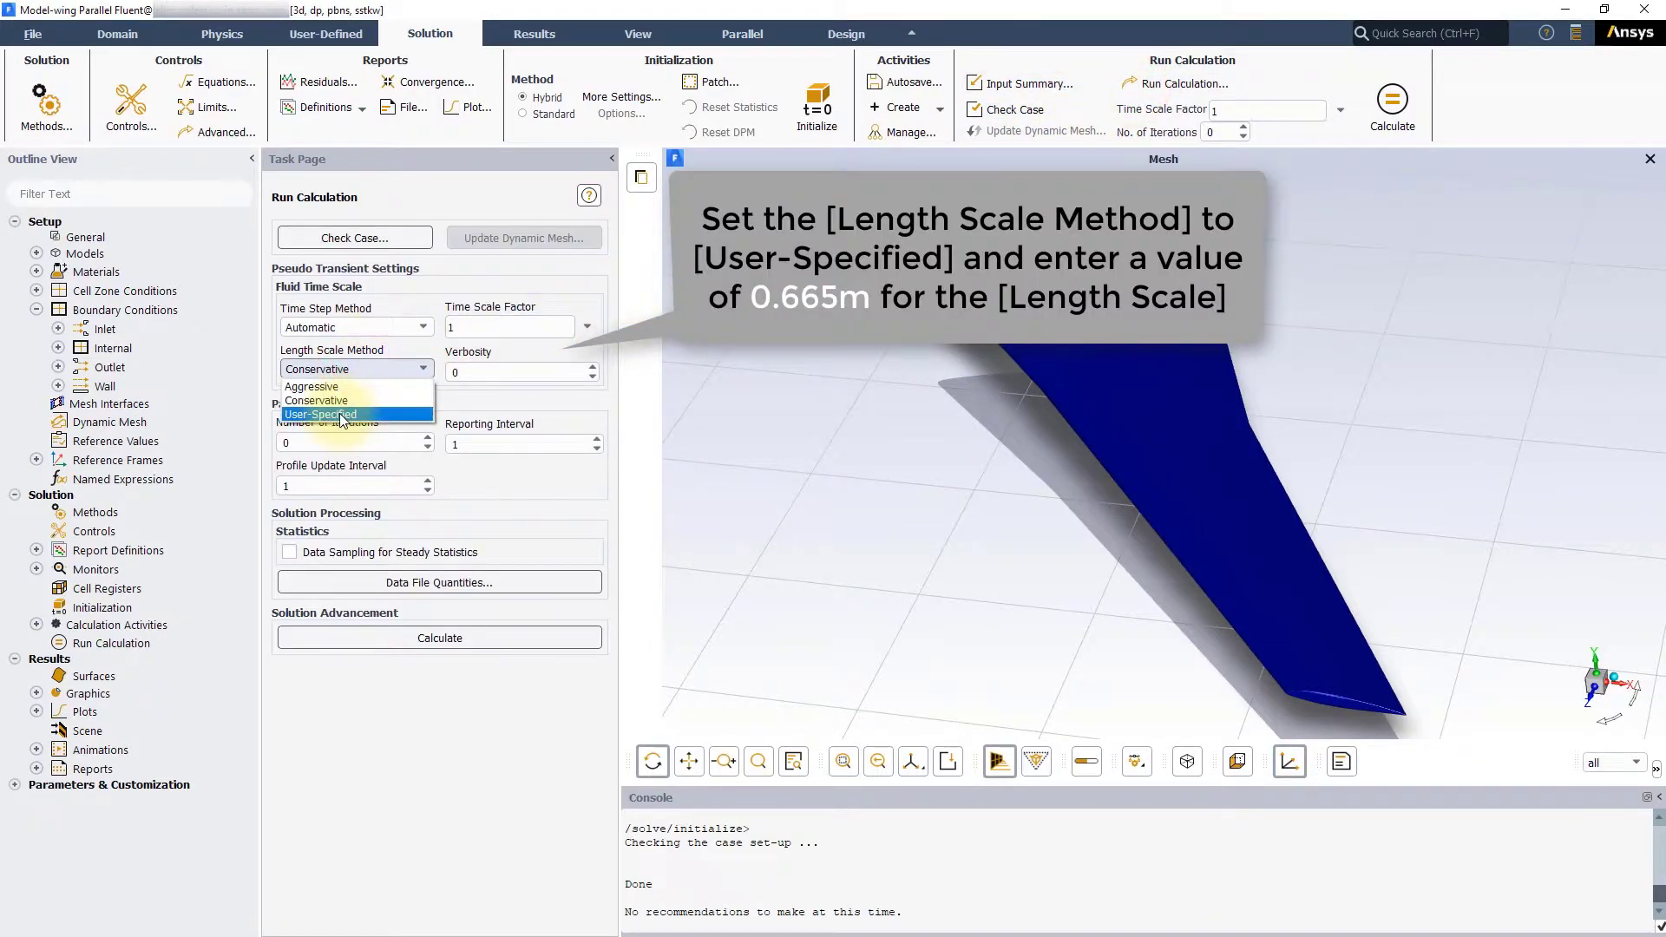
click(343, 415)
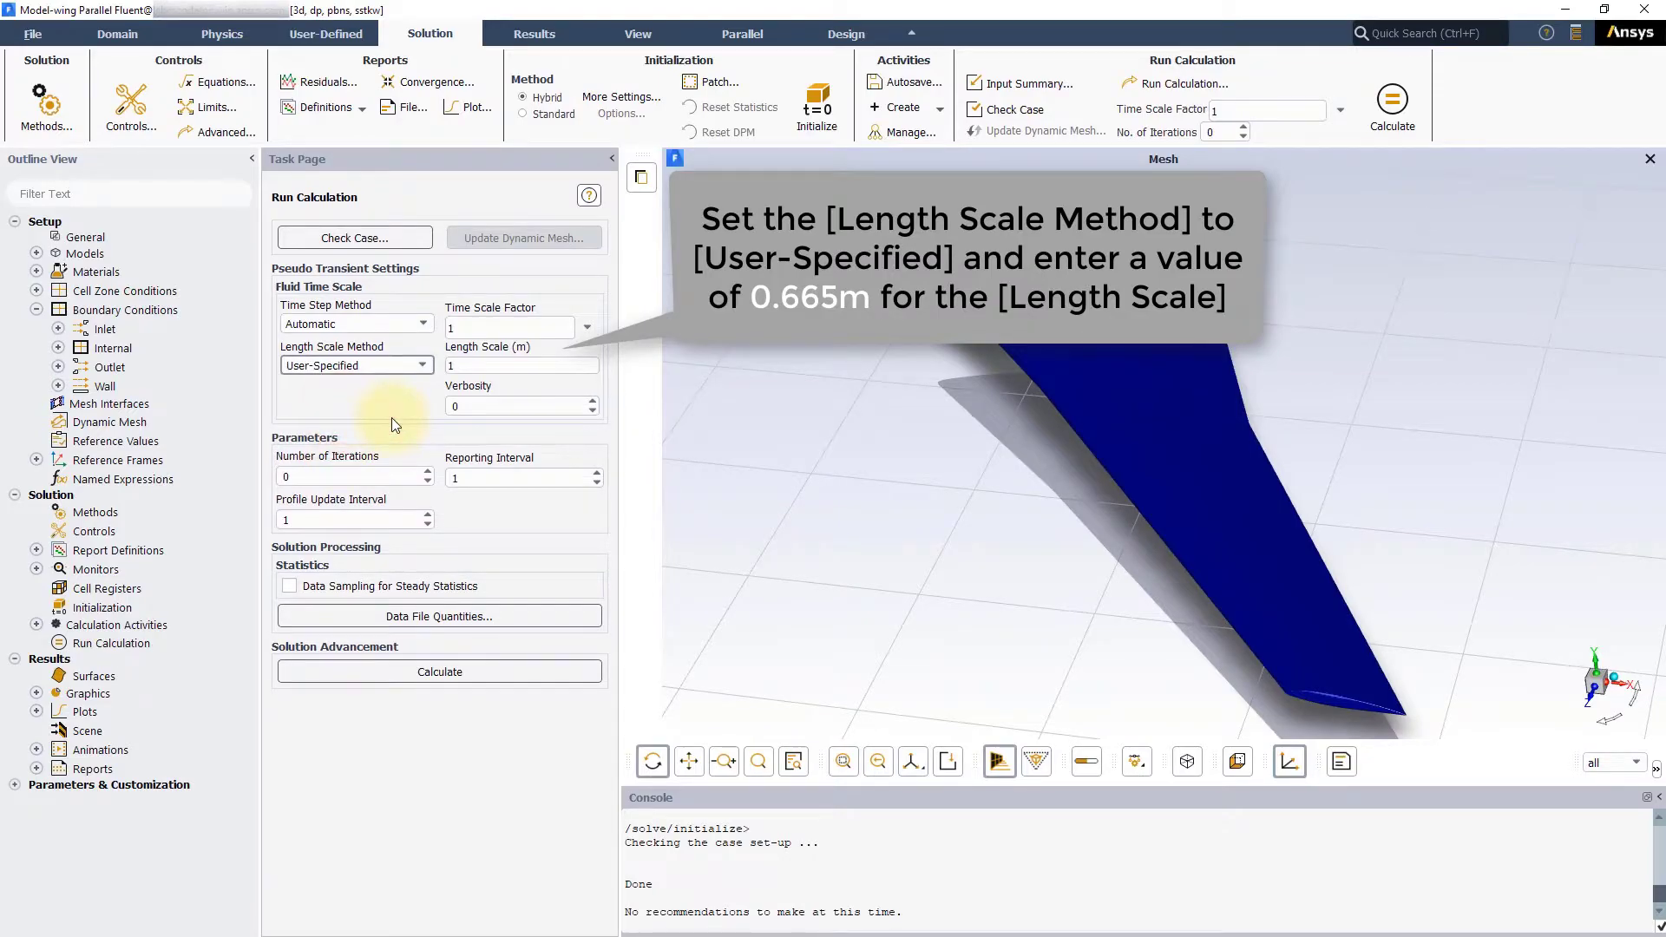
double_click(482, 366)
text(0.)
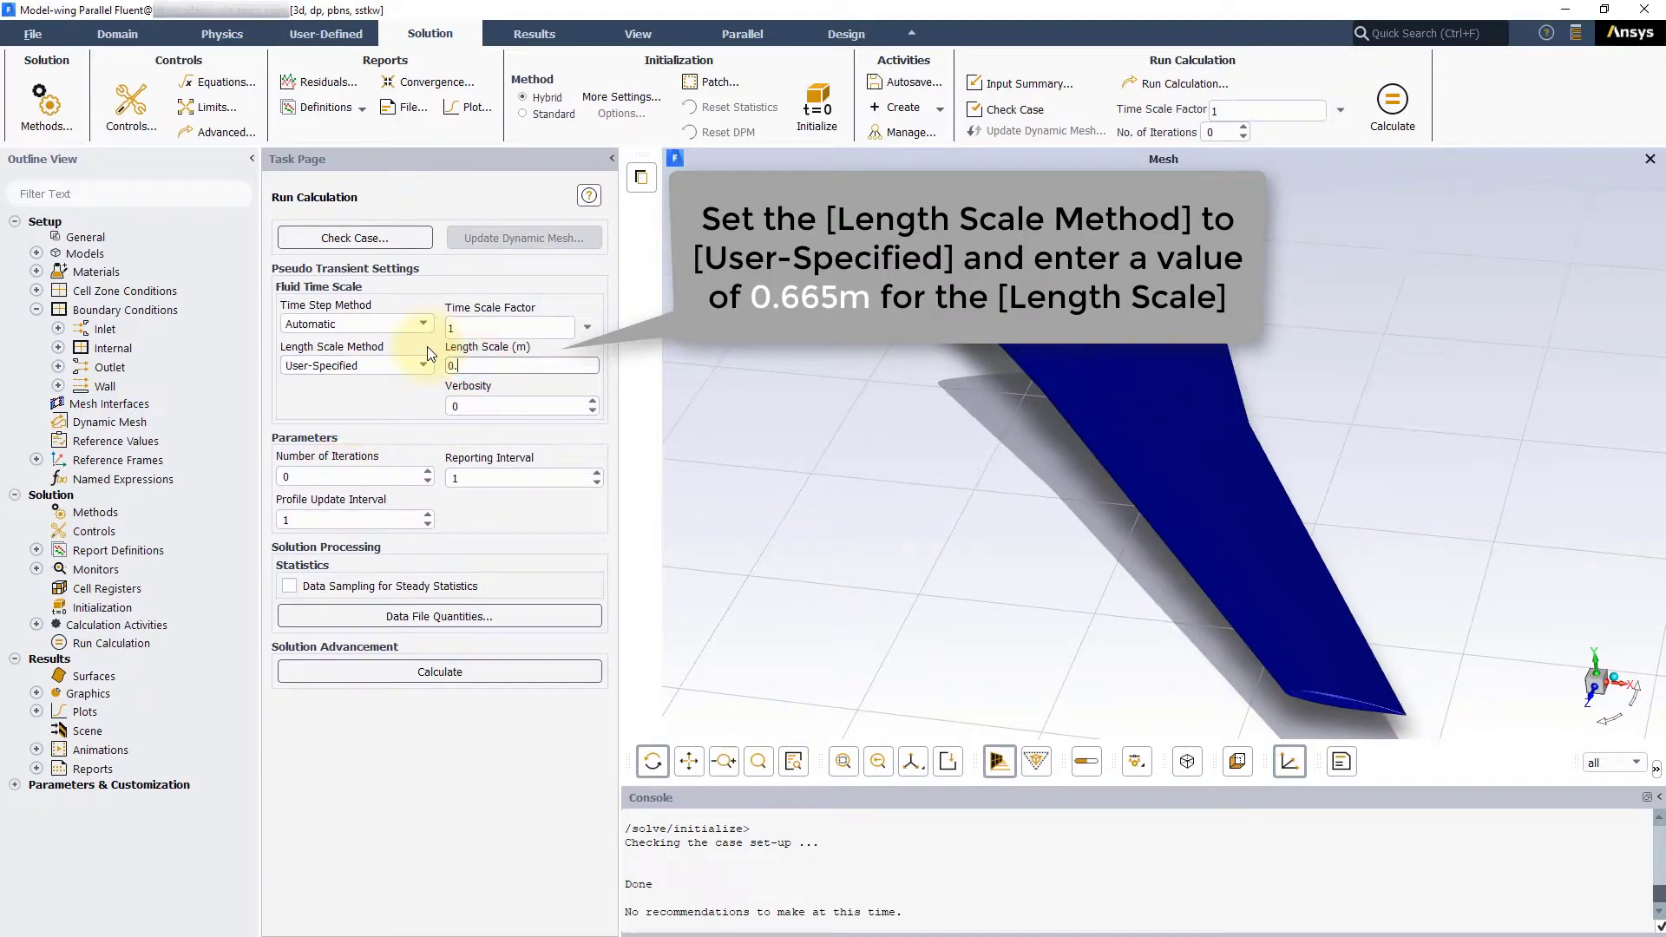
text(665)
click(379, 401)
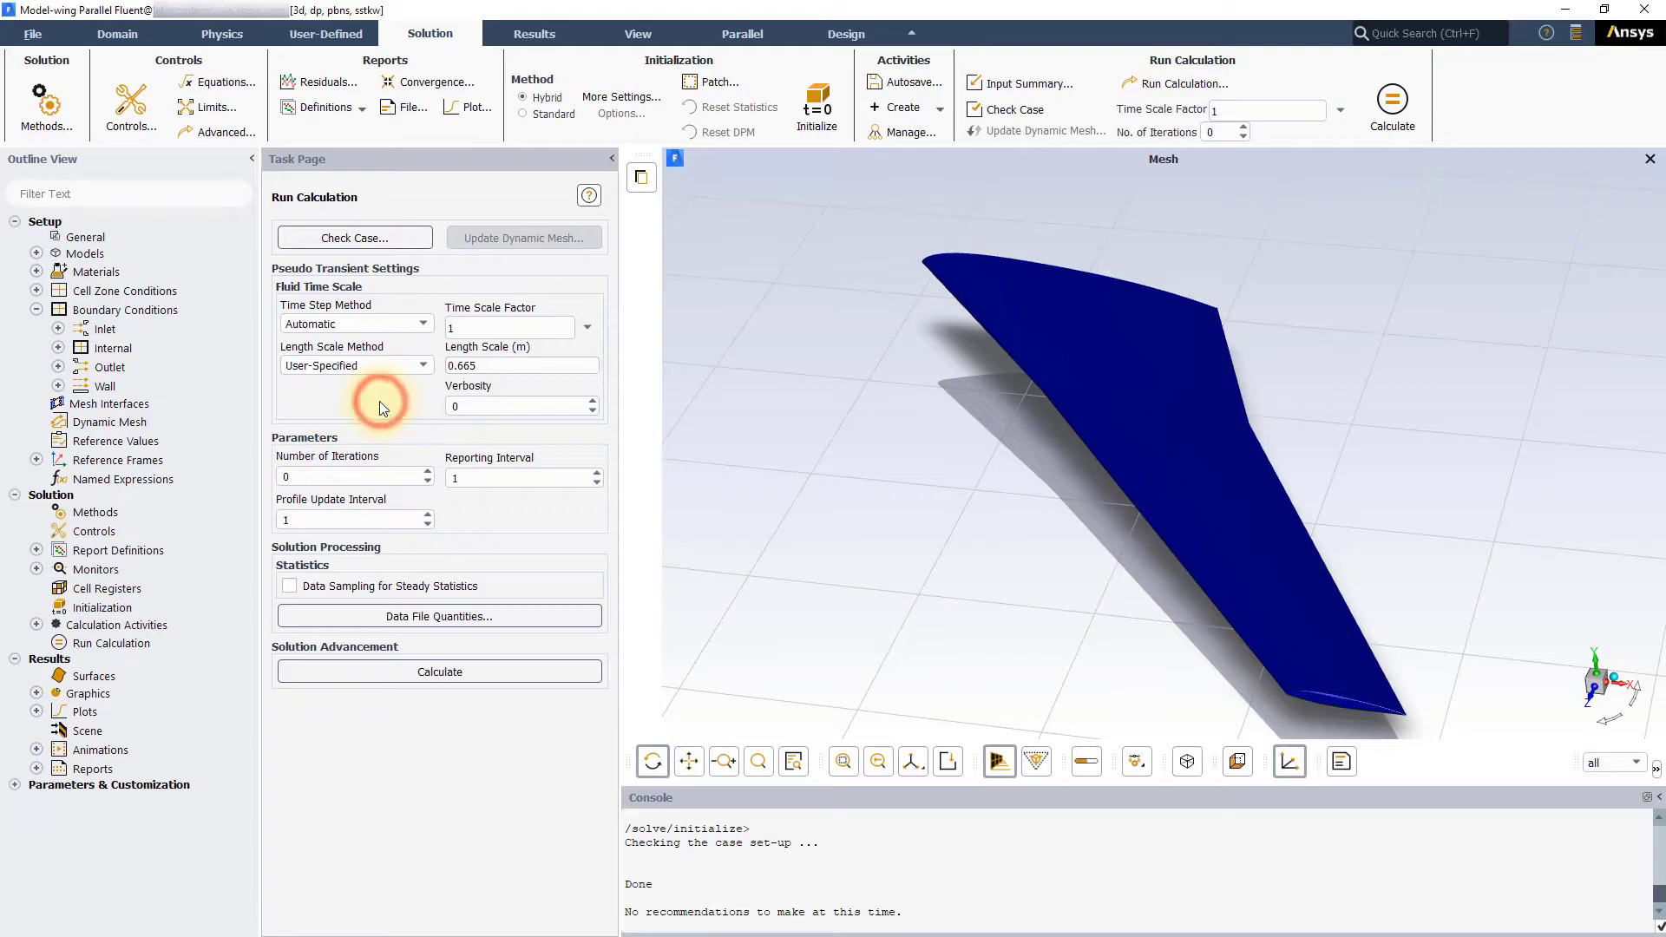
Write the case and data files as Model-wing-initial.cas.h5 in the Model Wing folder.
click(32, 35)
mouse_move(70, 78)
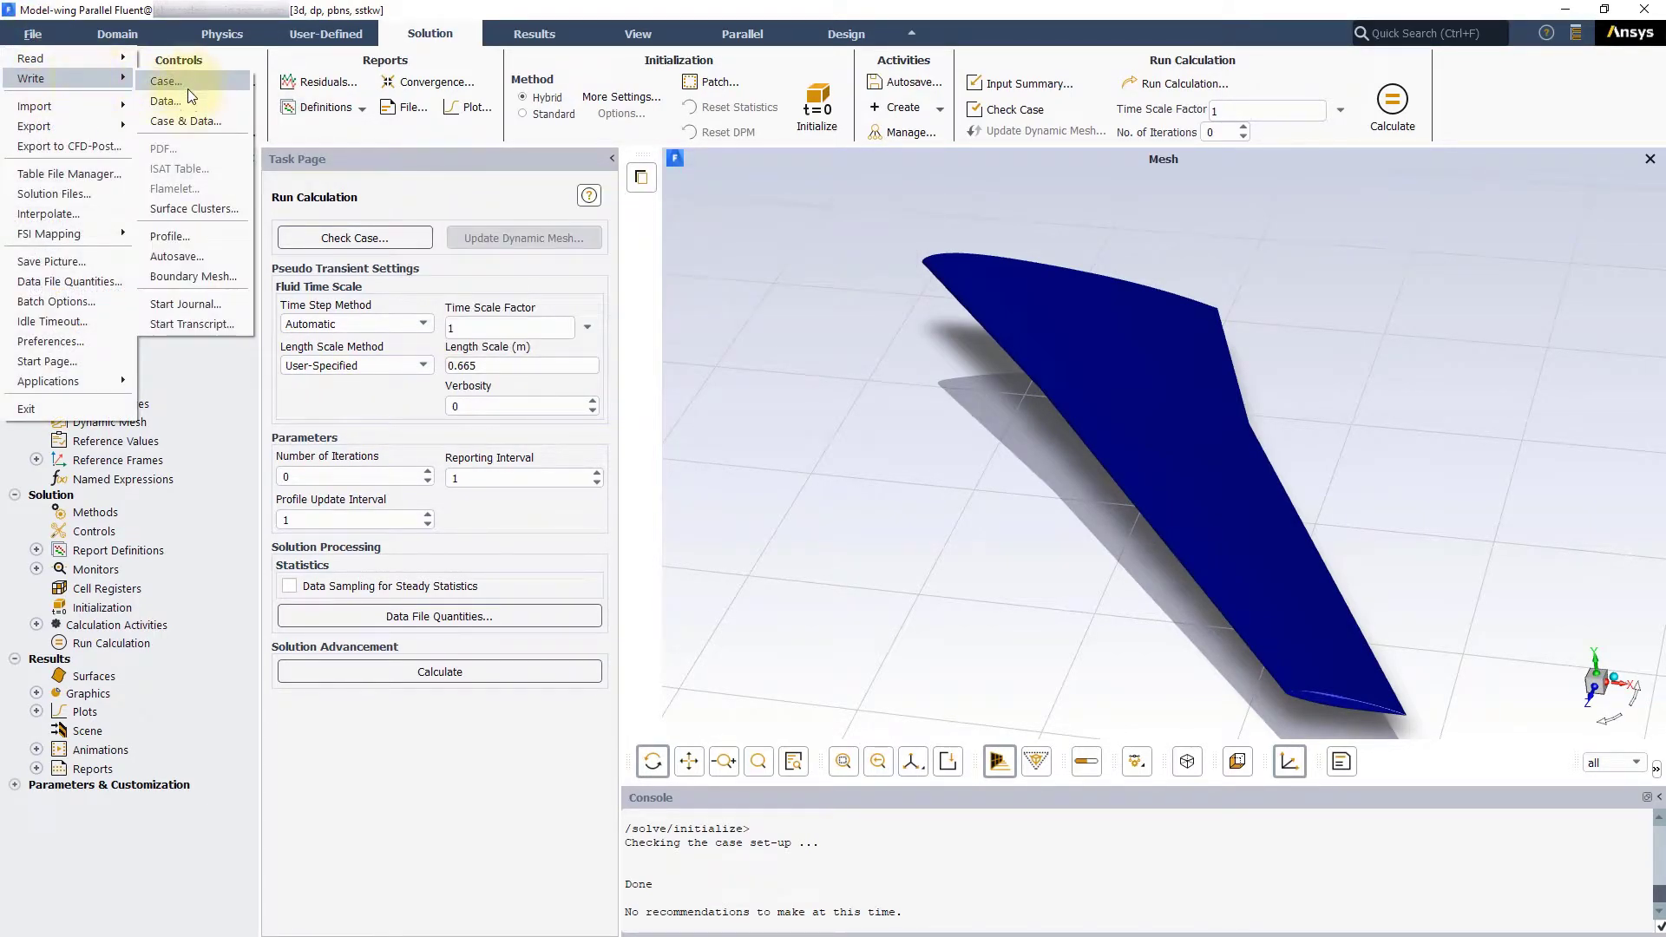
click(173, 126)
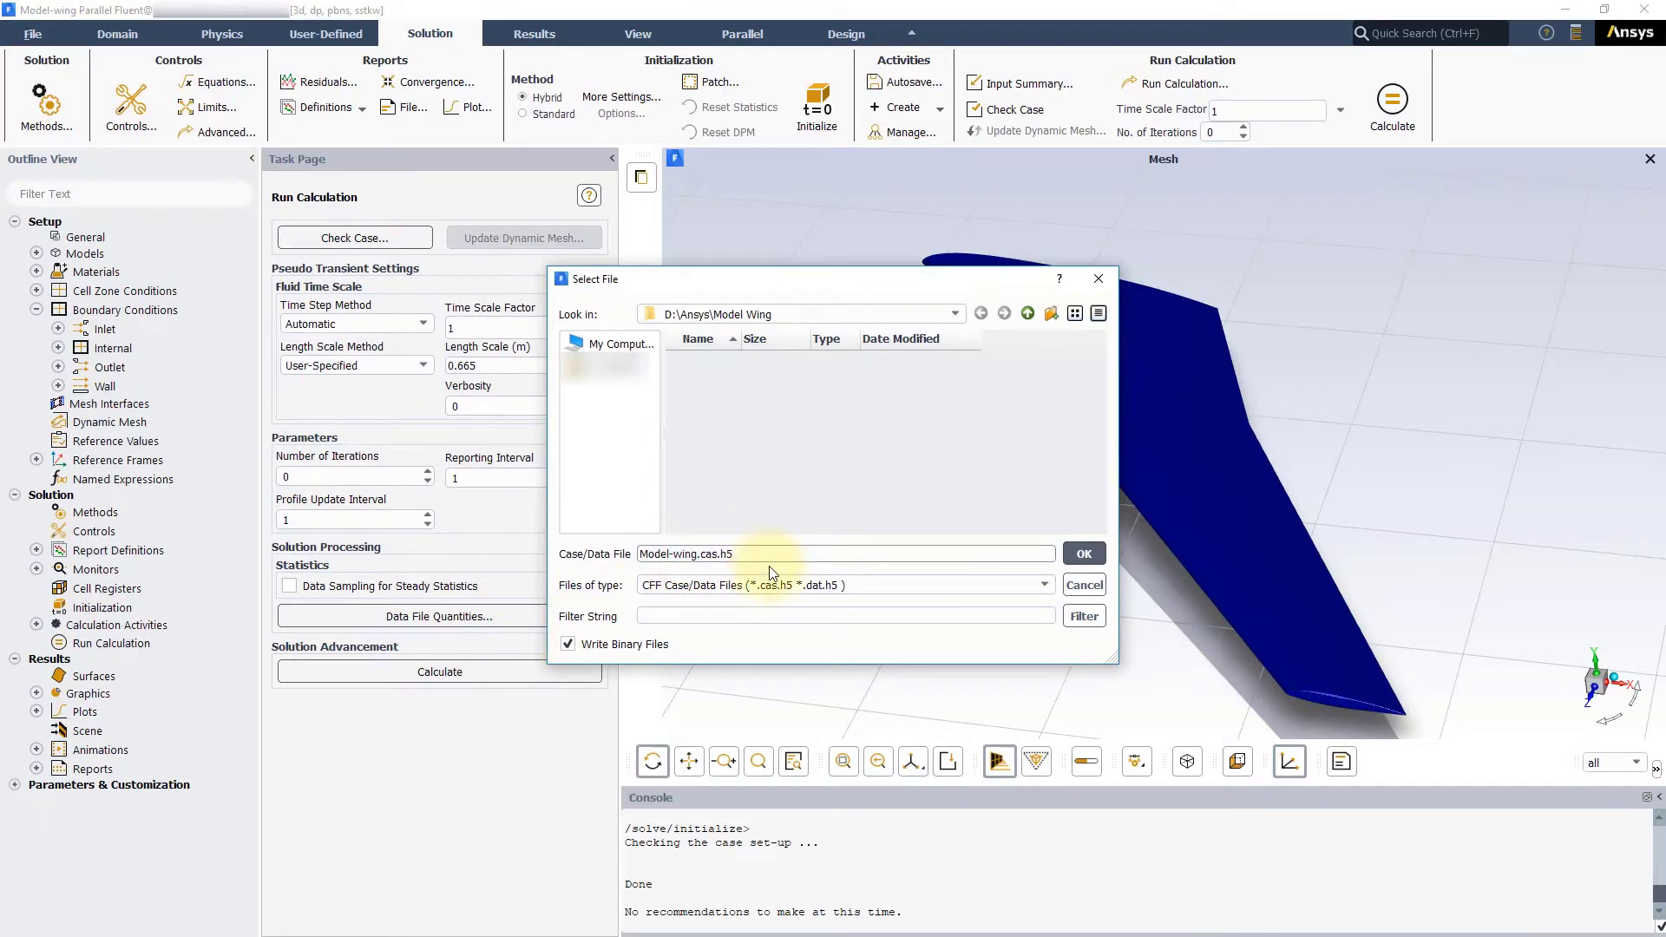
text(-initial)
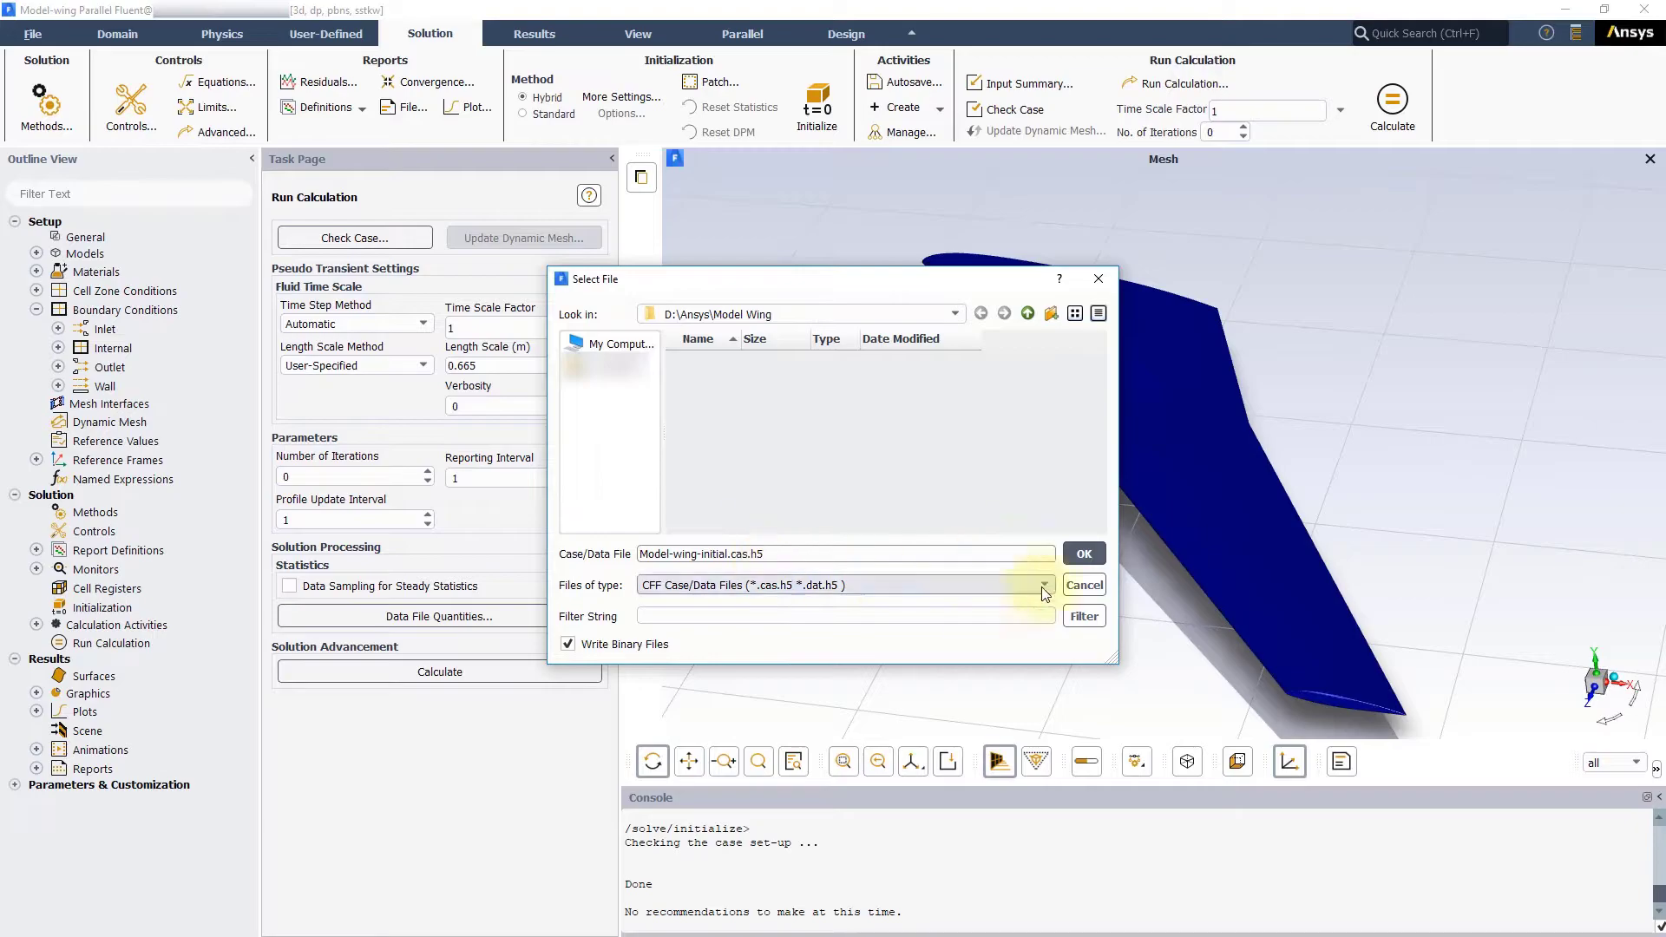
click(1090, 556)
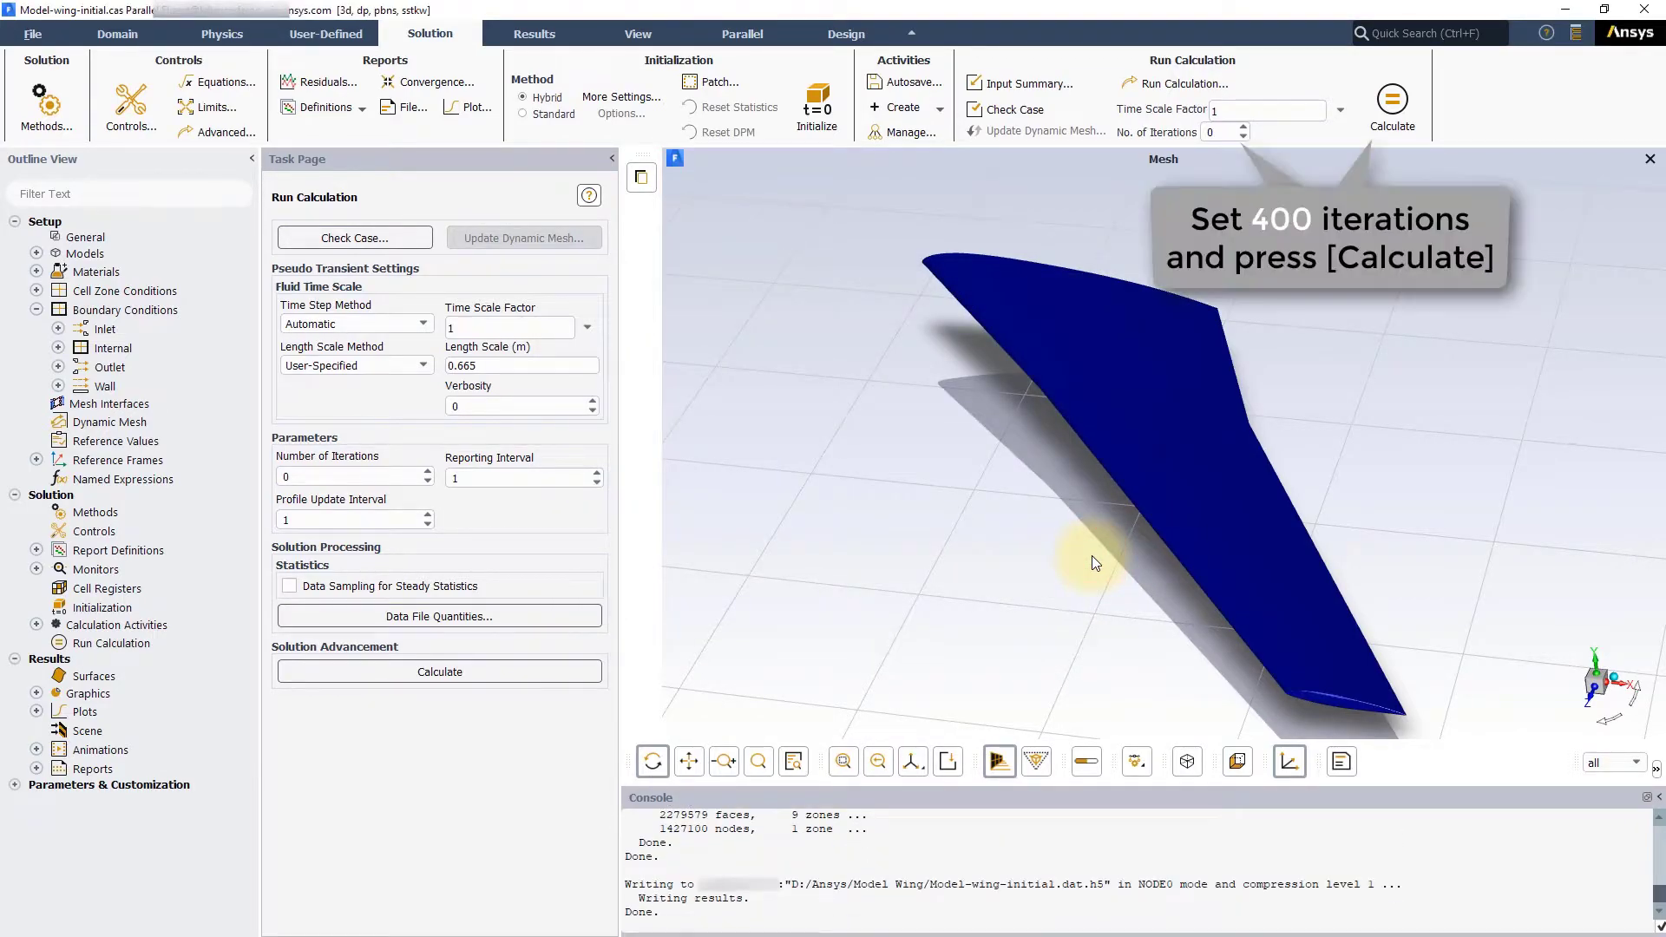
Set the number of iterations to 400 and run the calculation.
double_click(1201, 130)
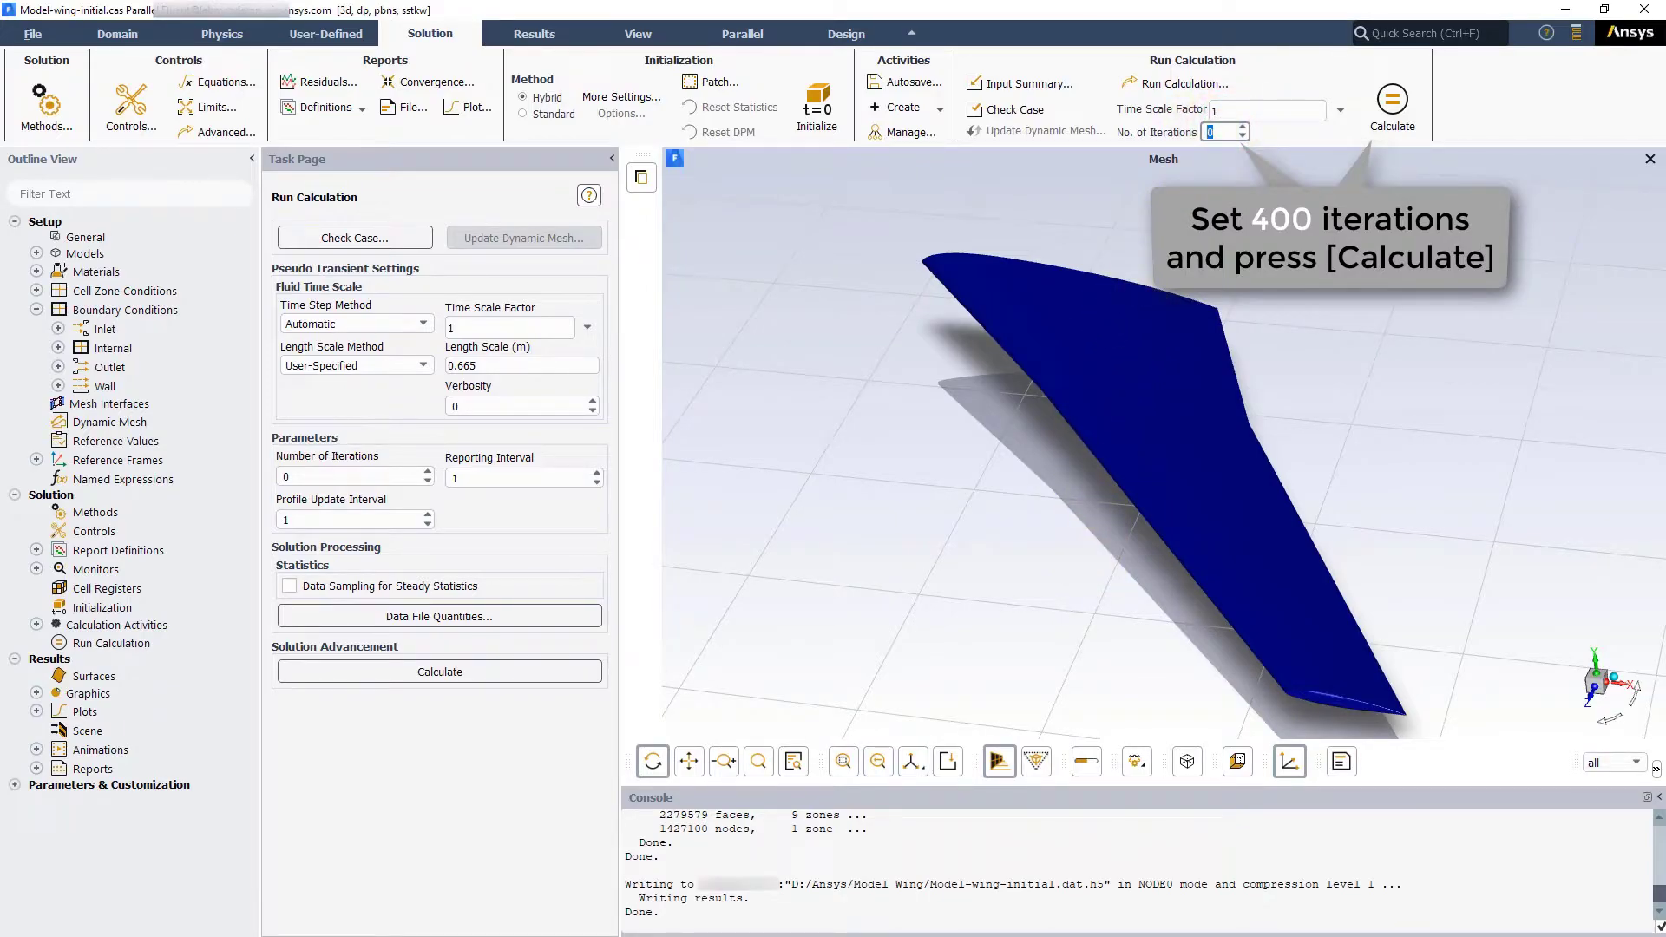
text(400)
key(Return)
click(1394, 102)
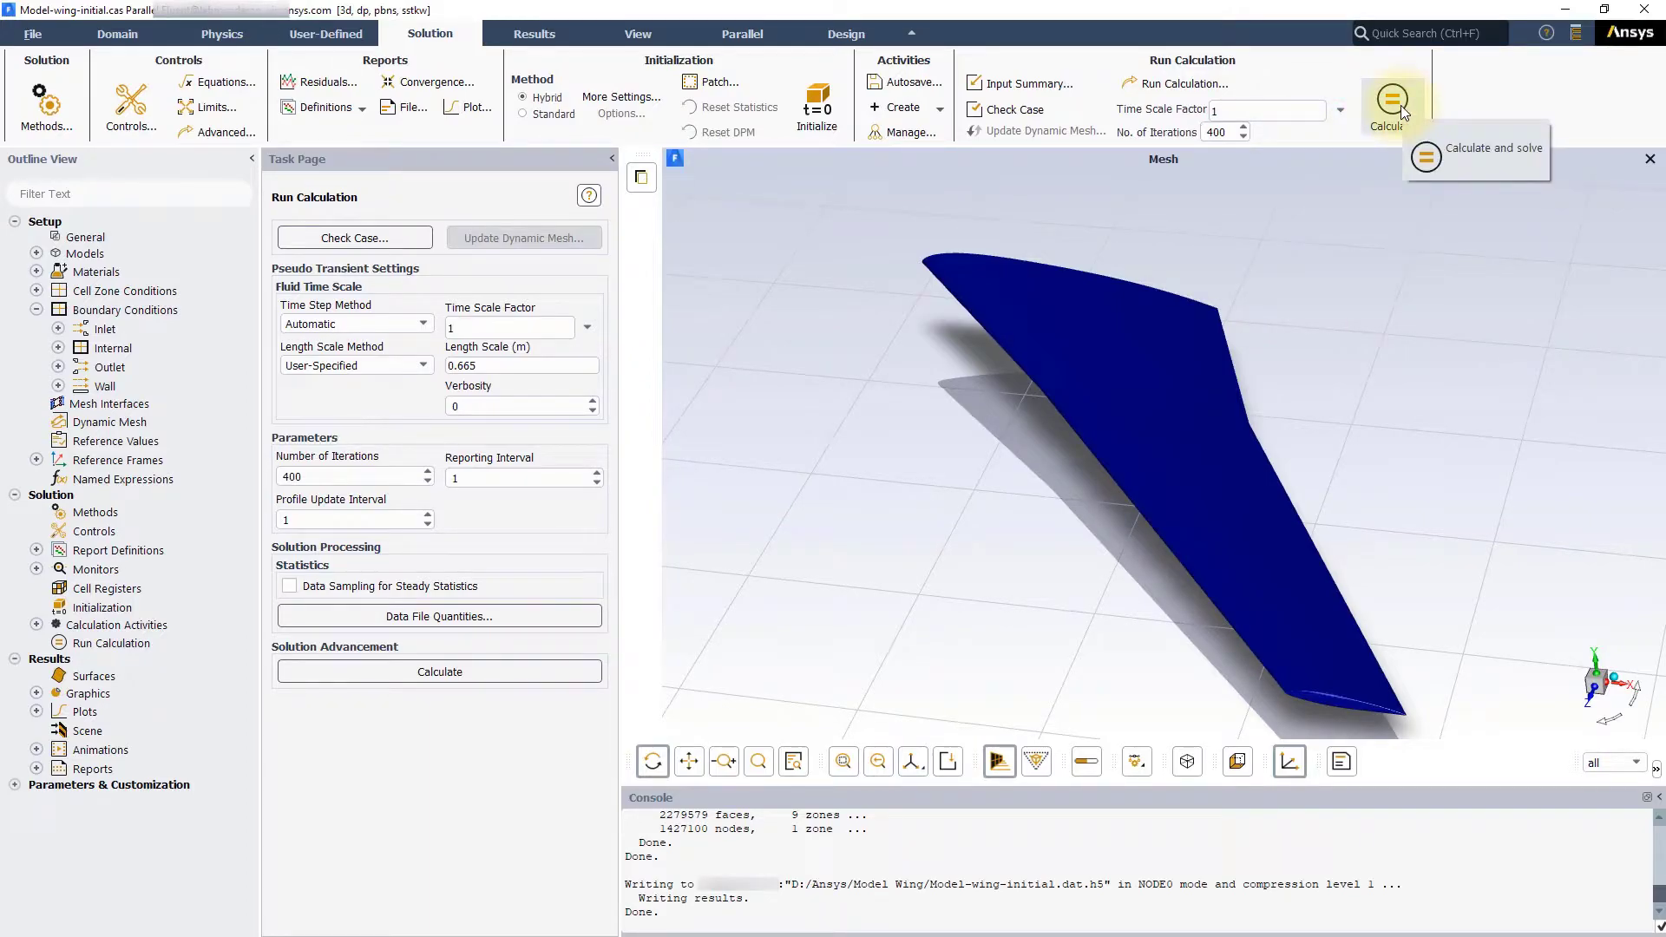
click(1394, 103)
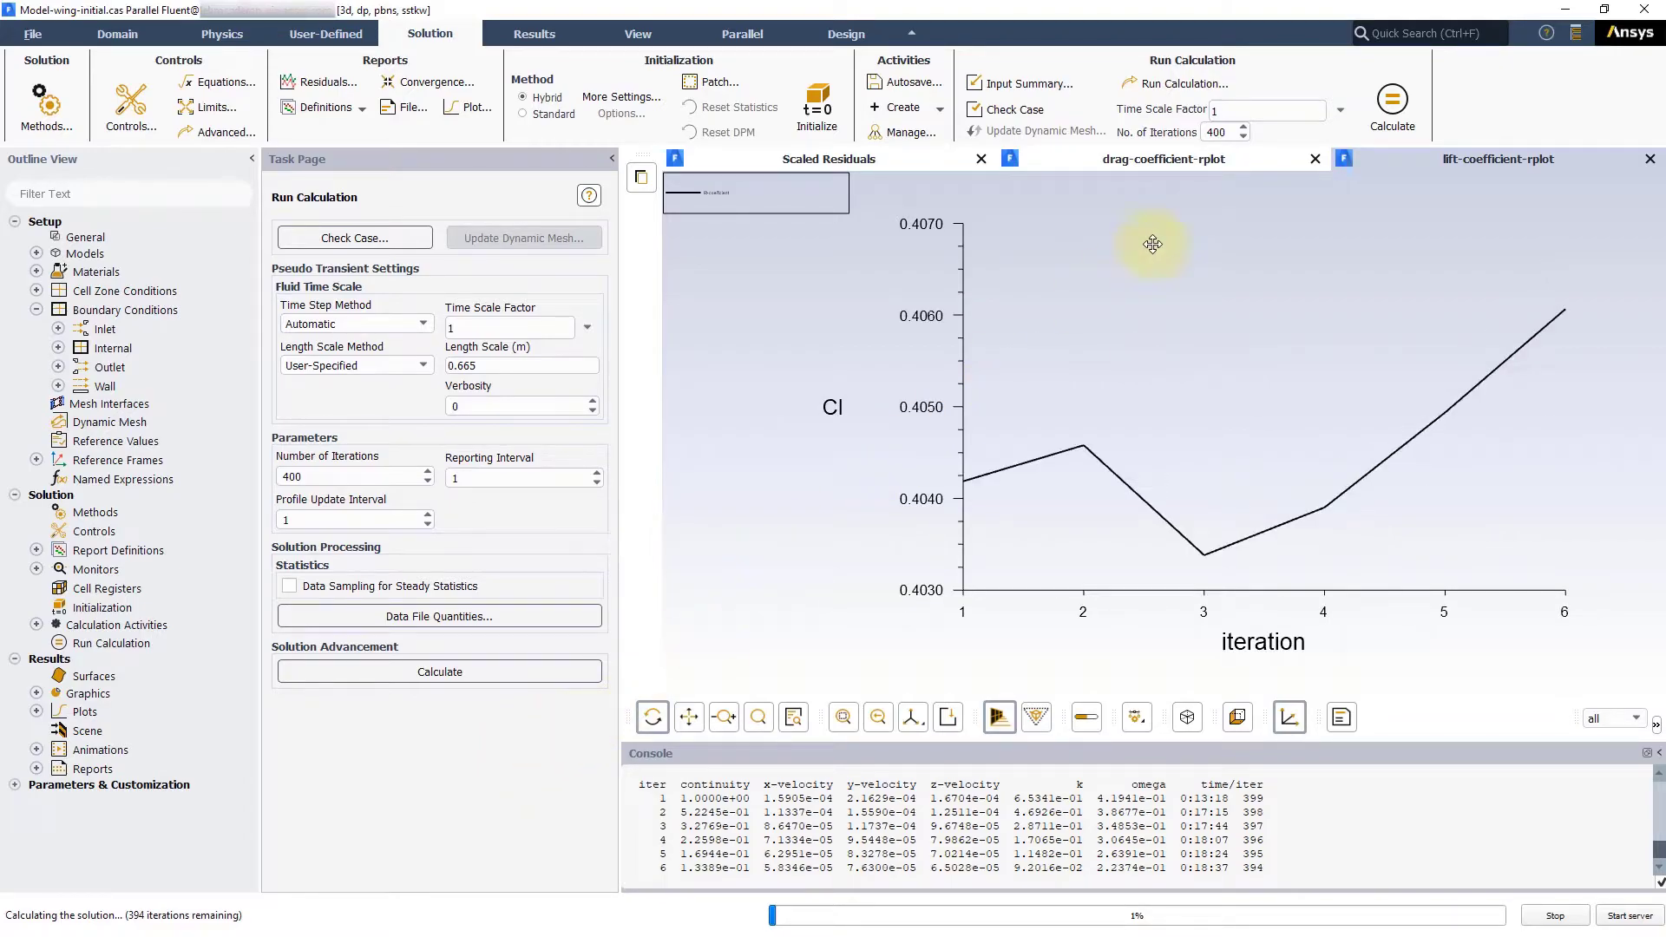
Examine the scaled residuals, drag coefficient and lift coefficient plots during and after the calculation to judge convergence.
click(1203, 163)
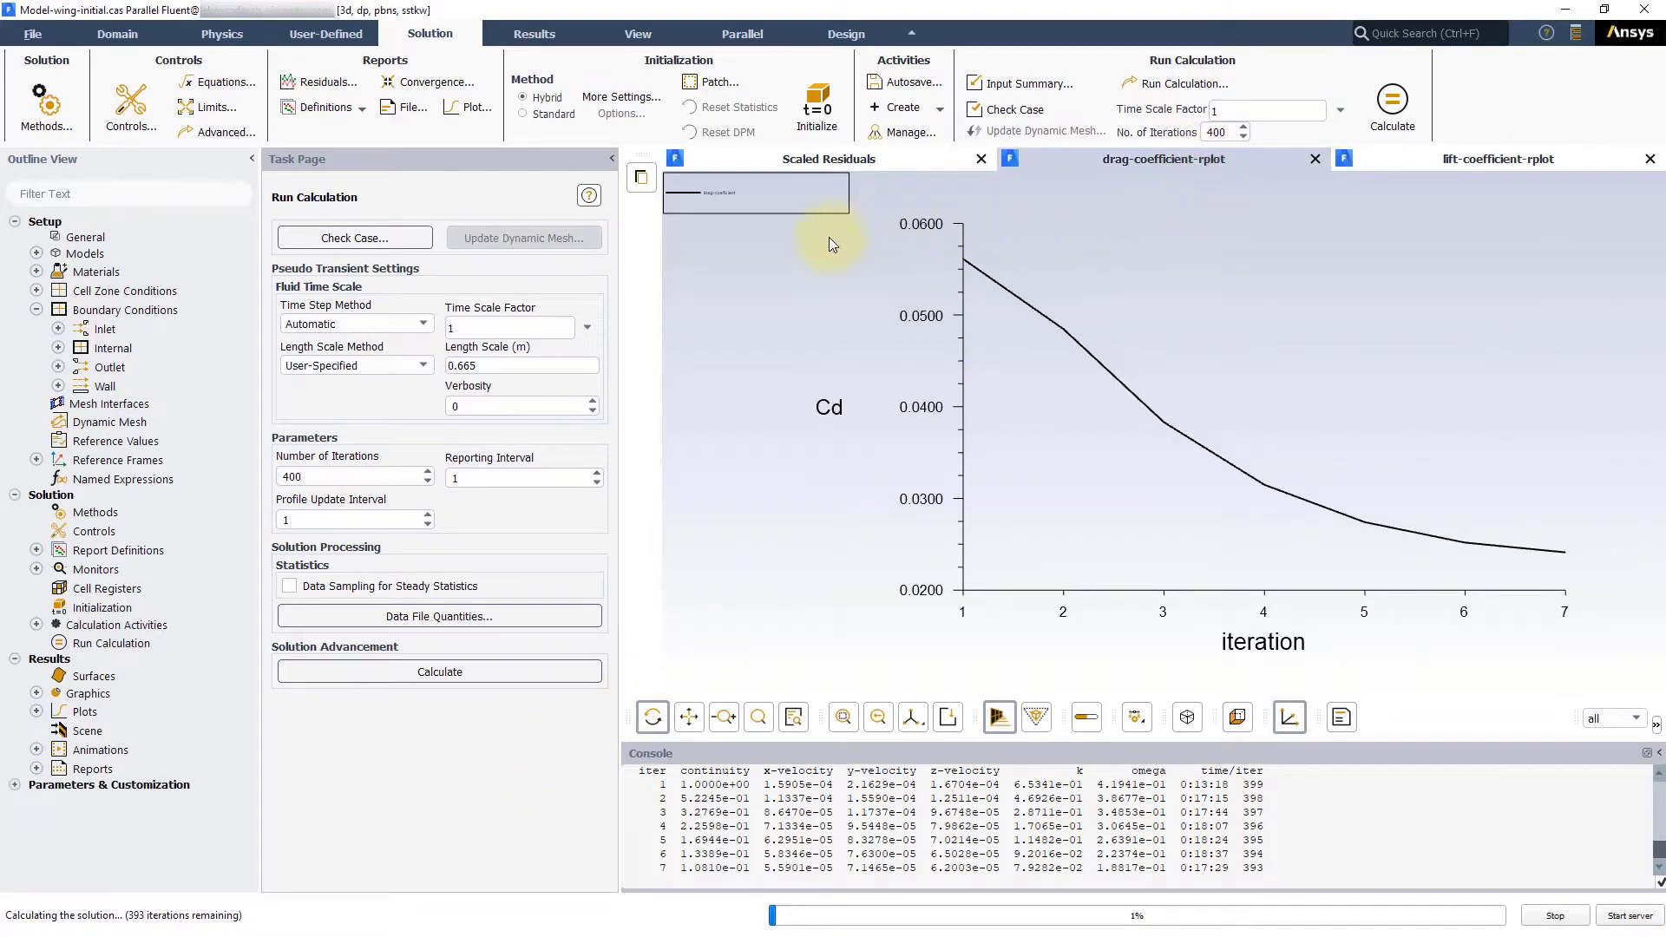
click(801, 160)
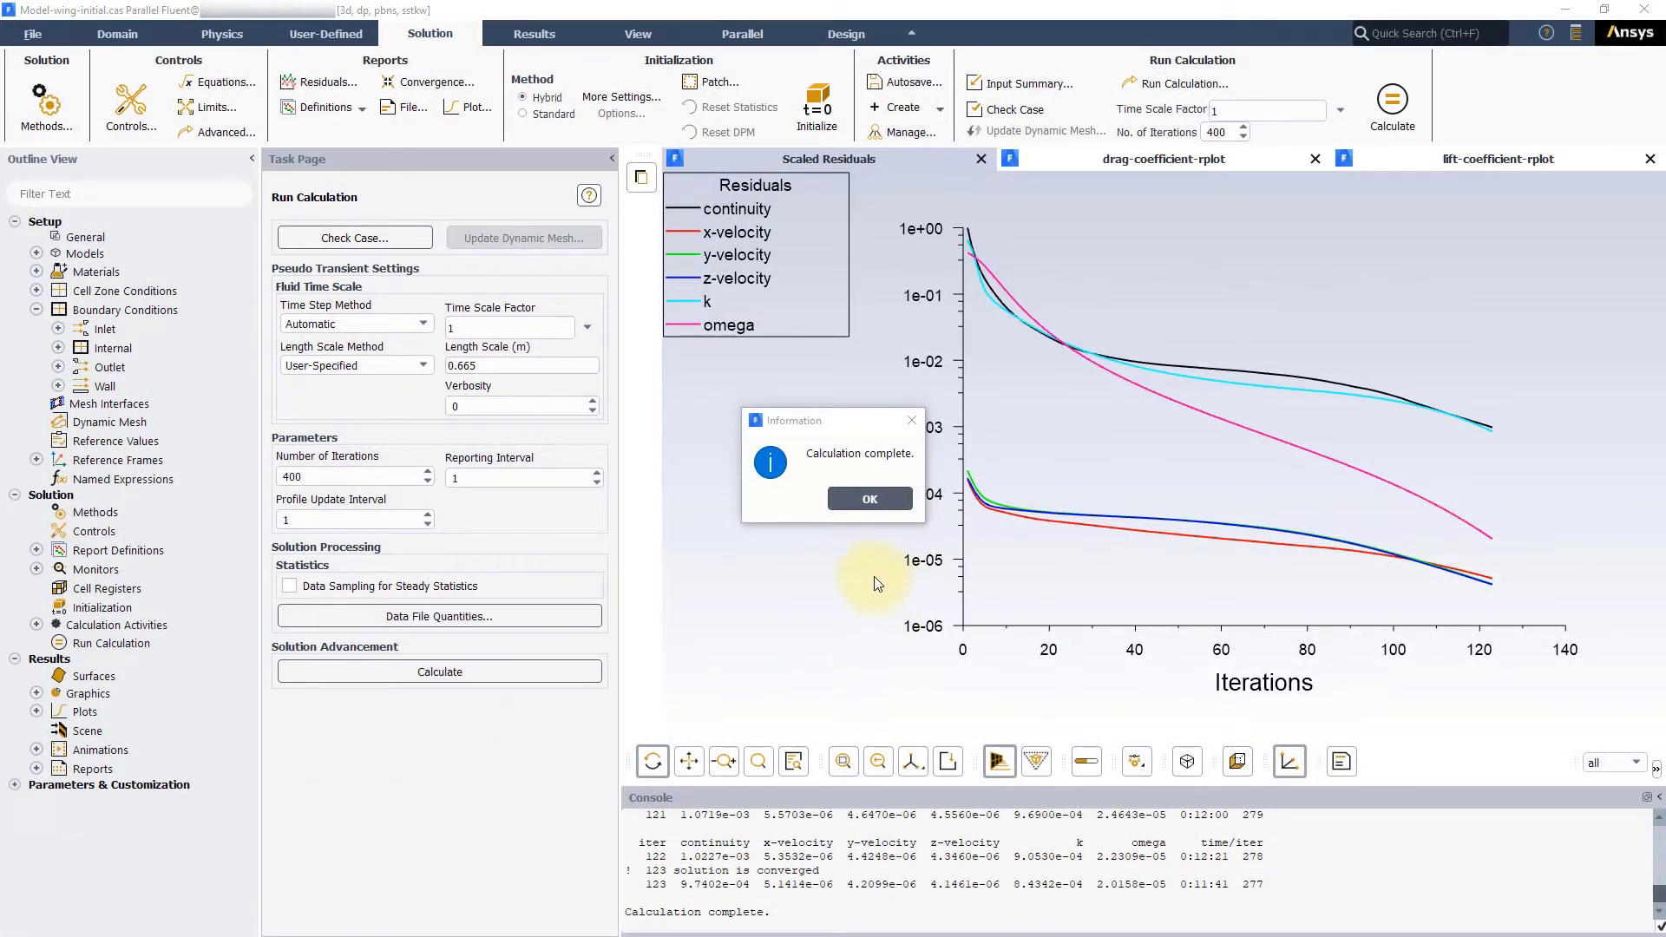
click(869, 500)
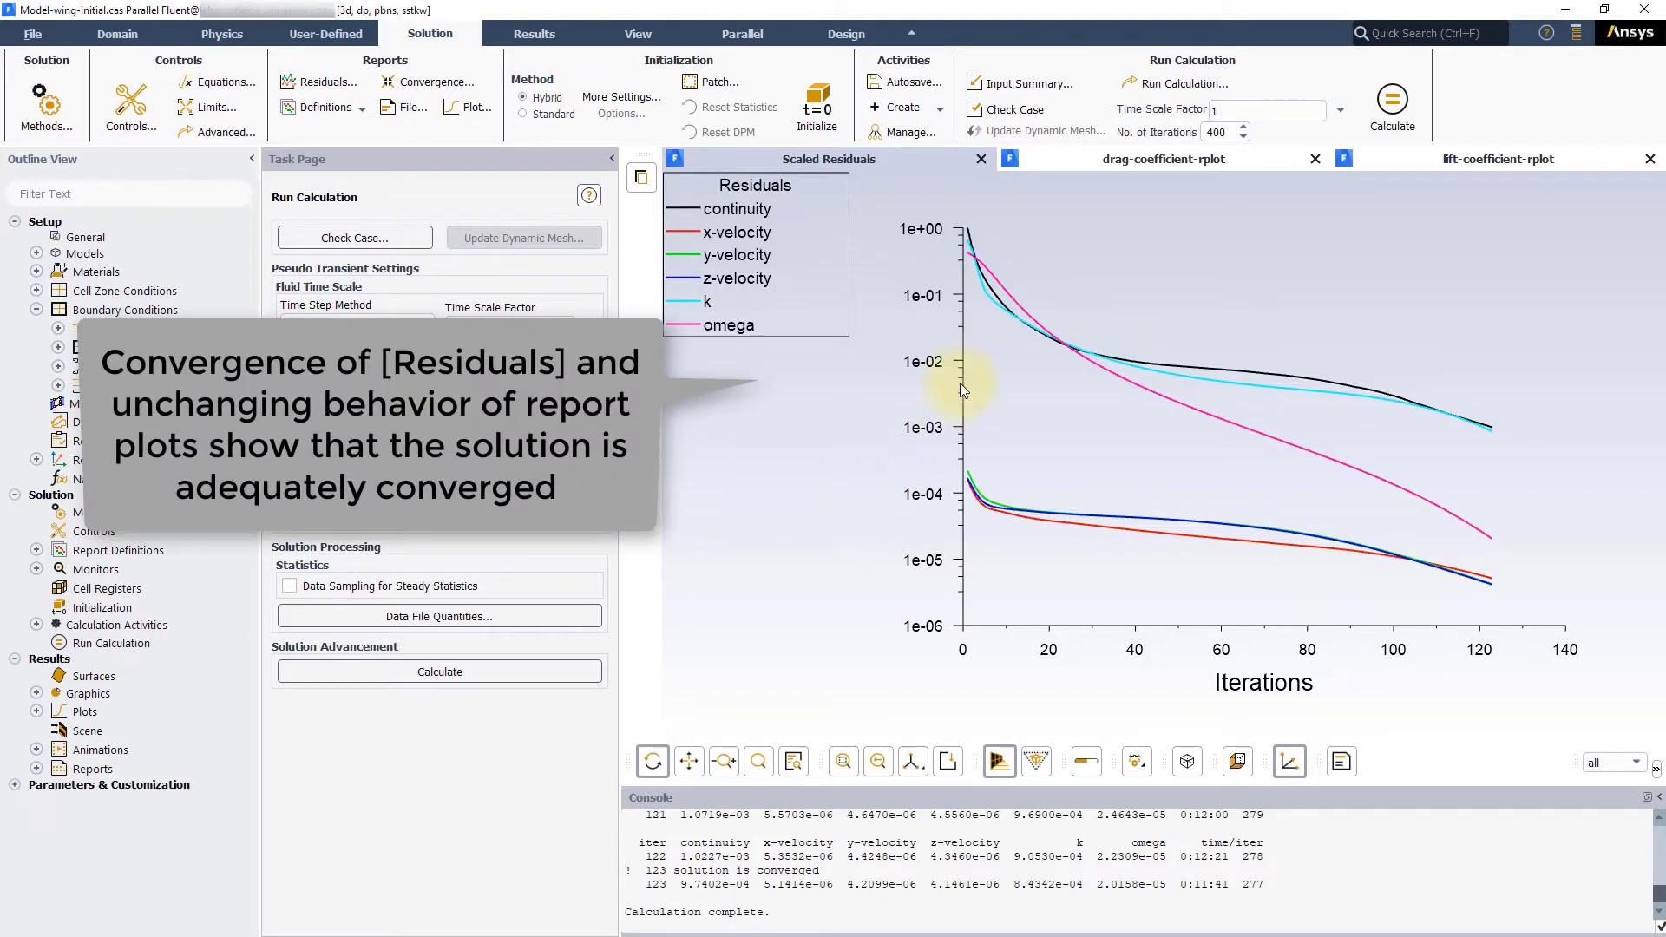
click(1163, 159)
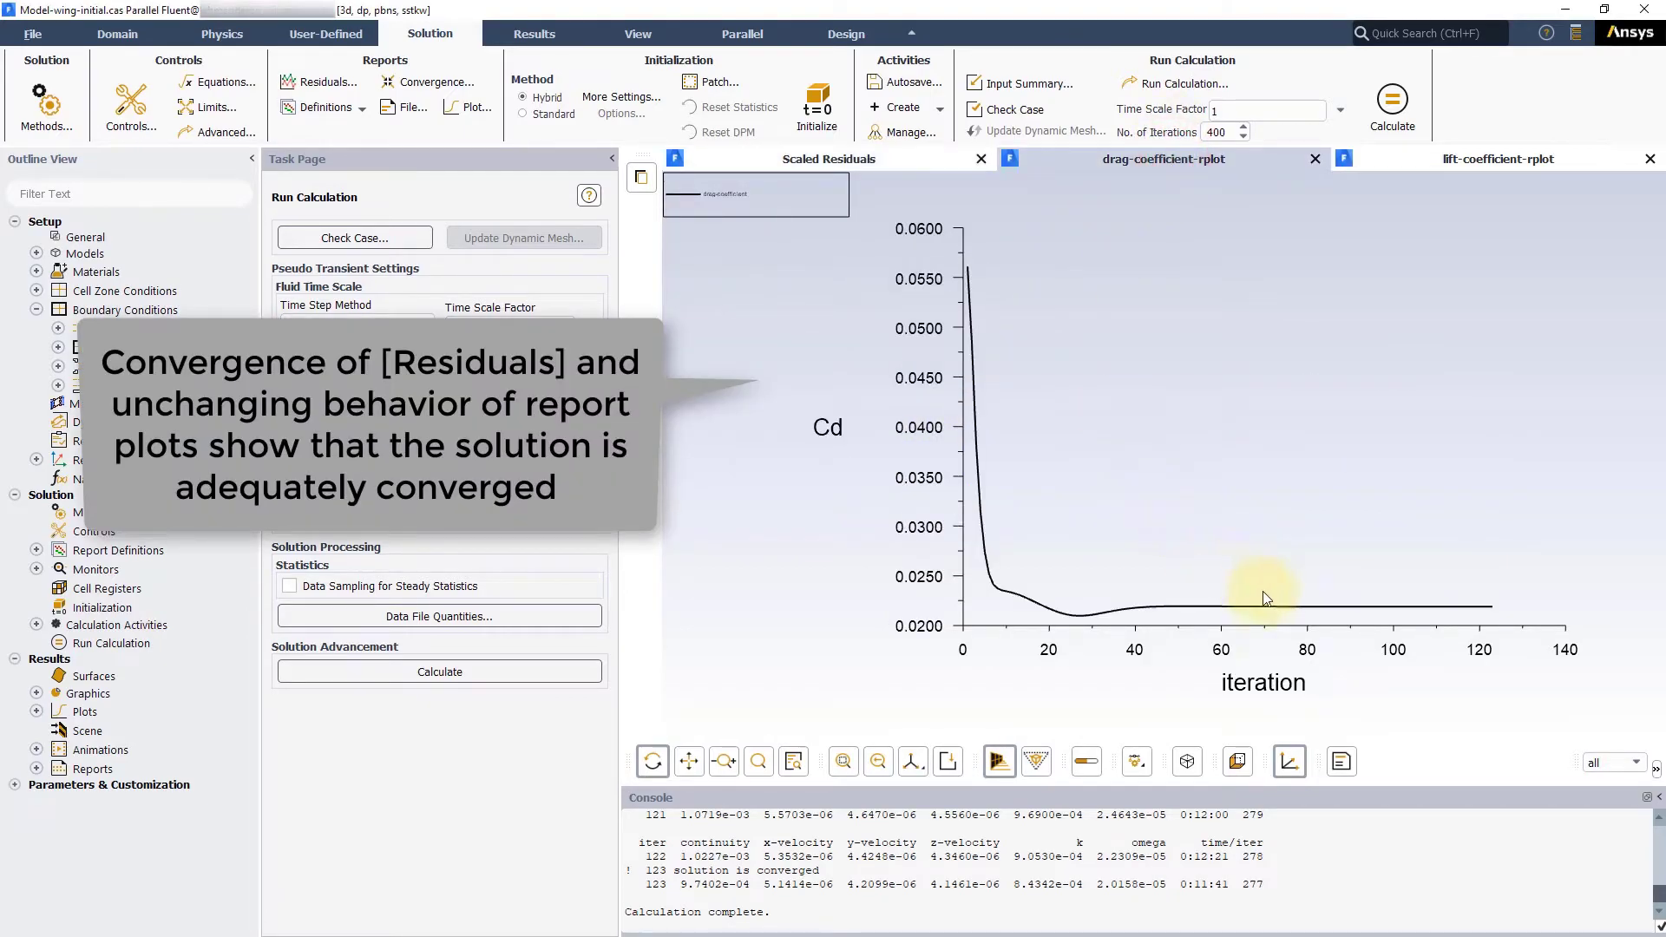
click(1495, 157)
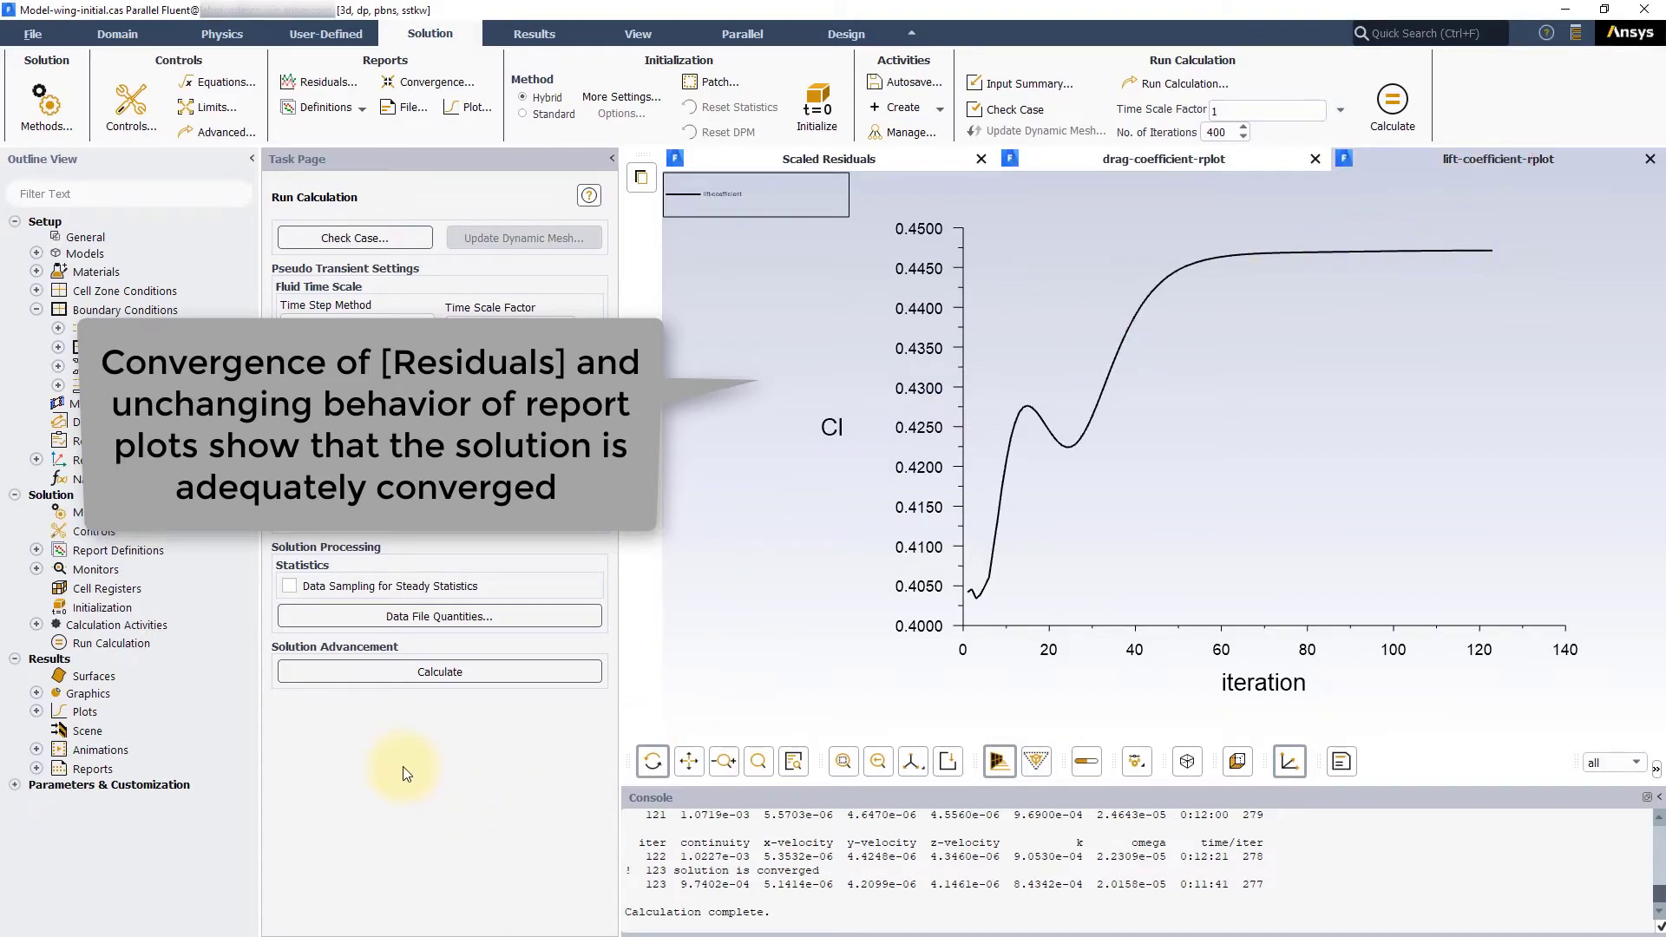
click(927, 159)
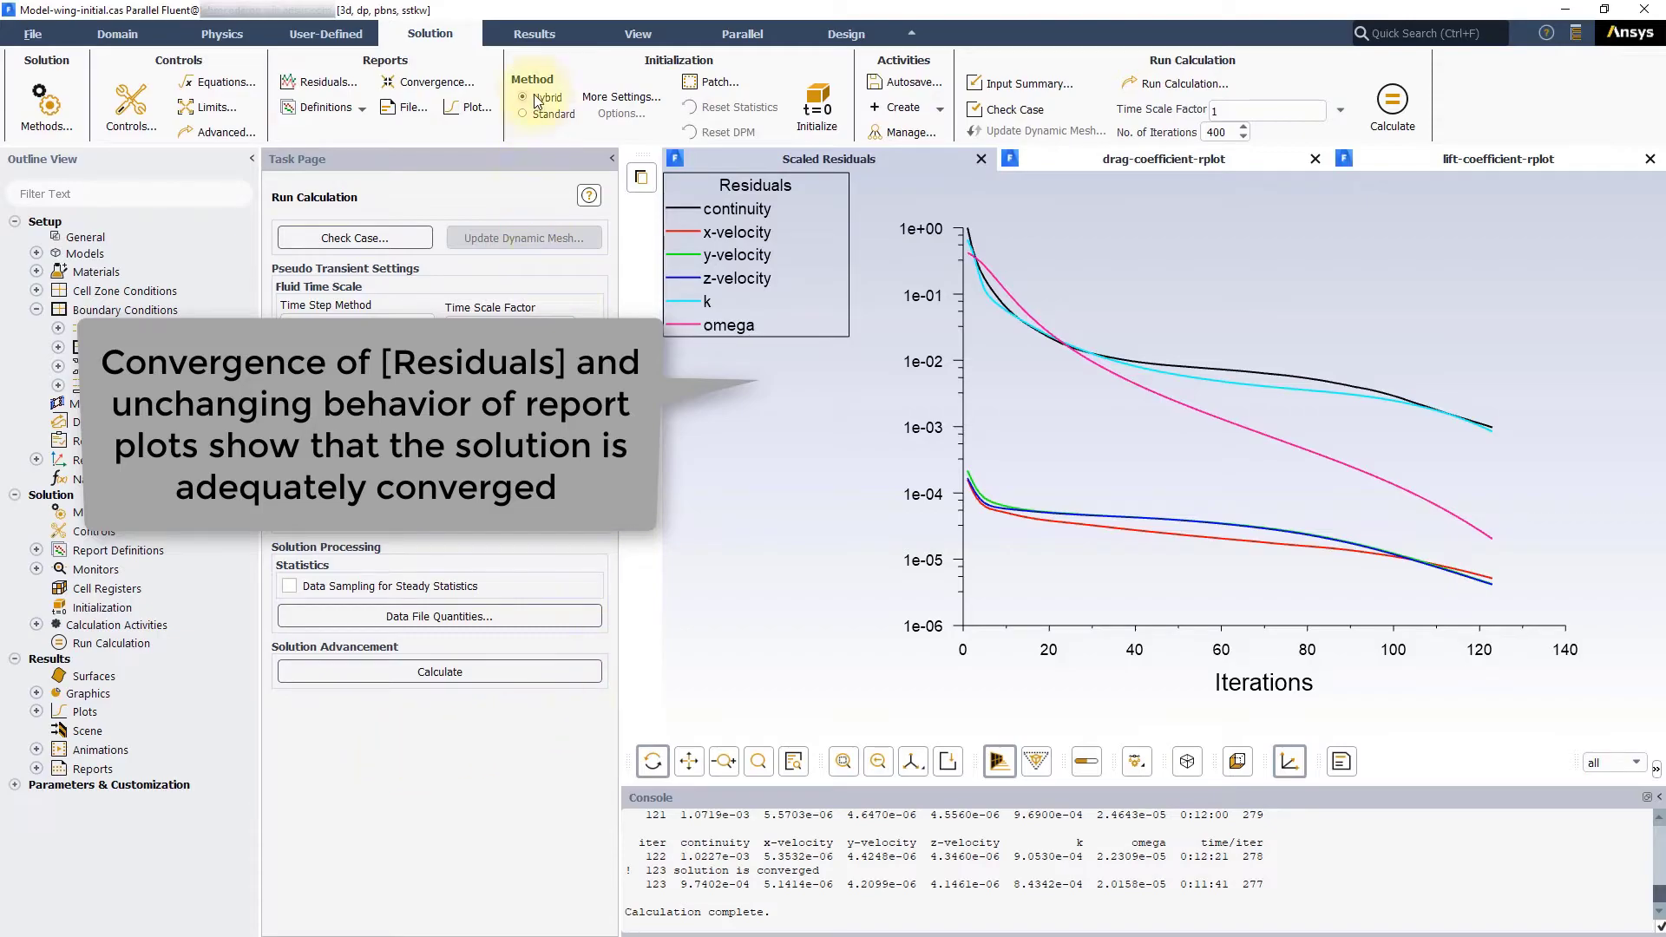
Compute a mass flow rate flux report over the inlet and outlet boundaries to check mass conservation.
click(531, 40)
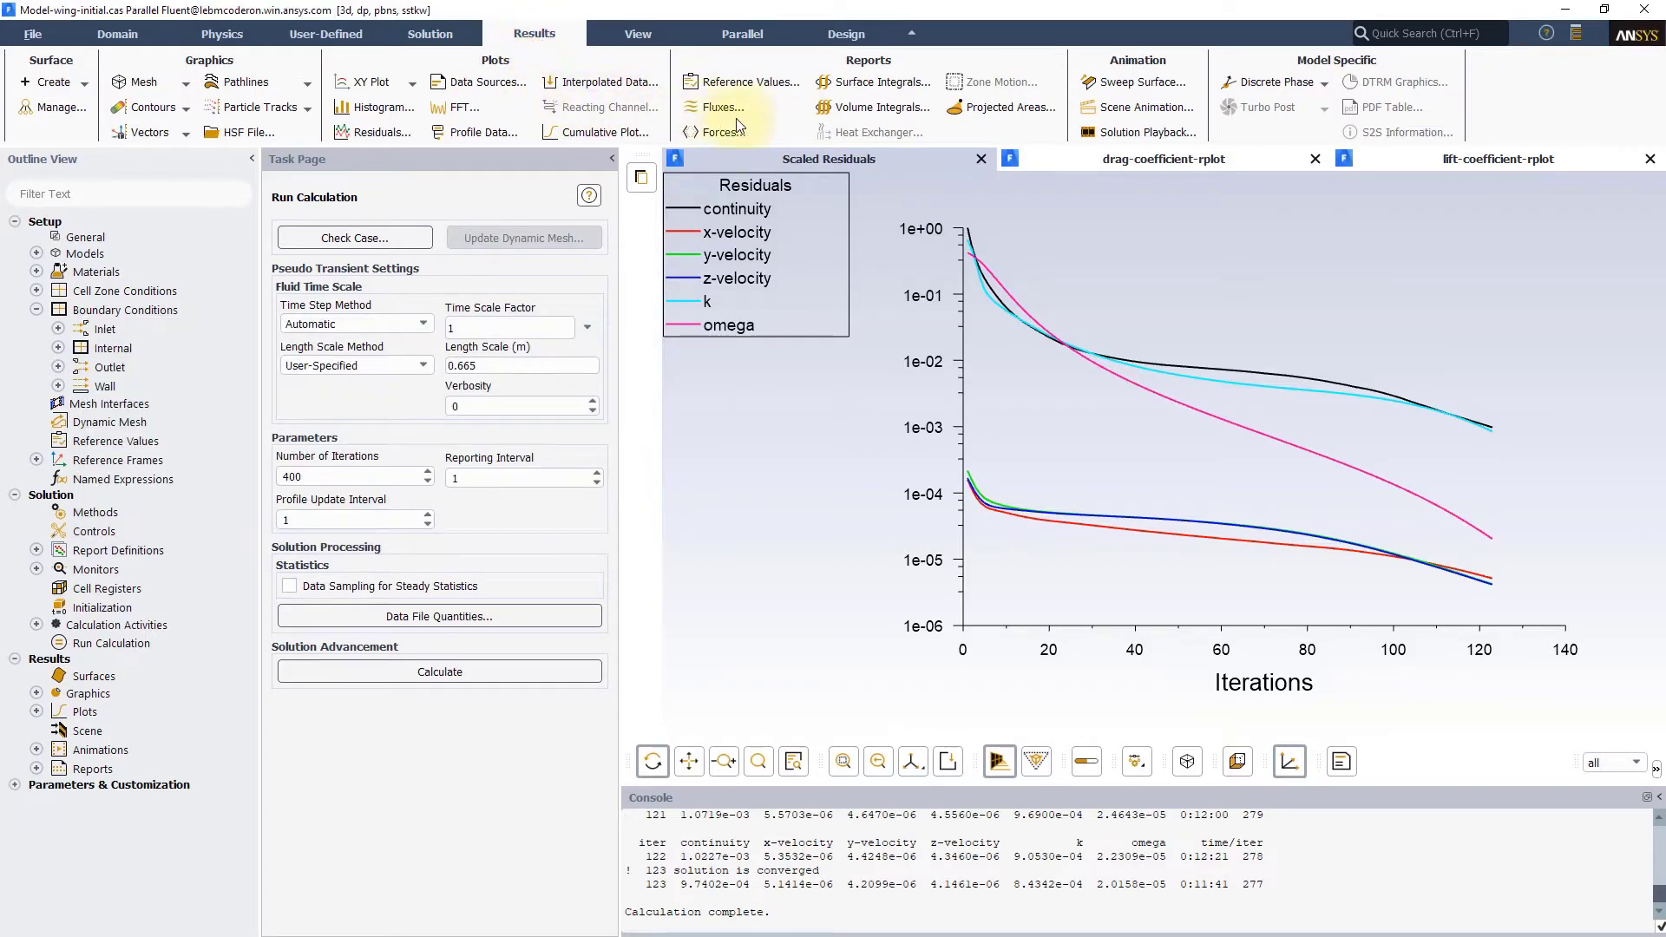
click(742, 112)
click(295, 304)
click(299, 393)
click(366, 577)
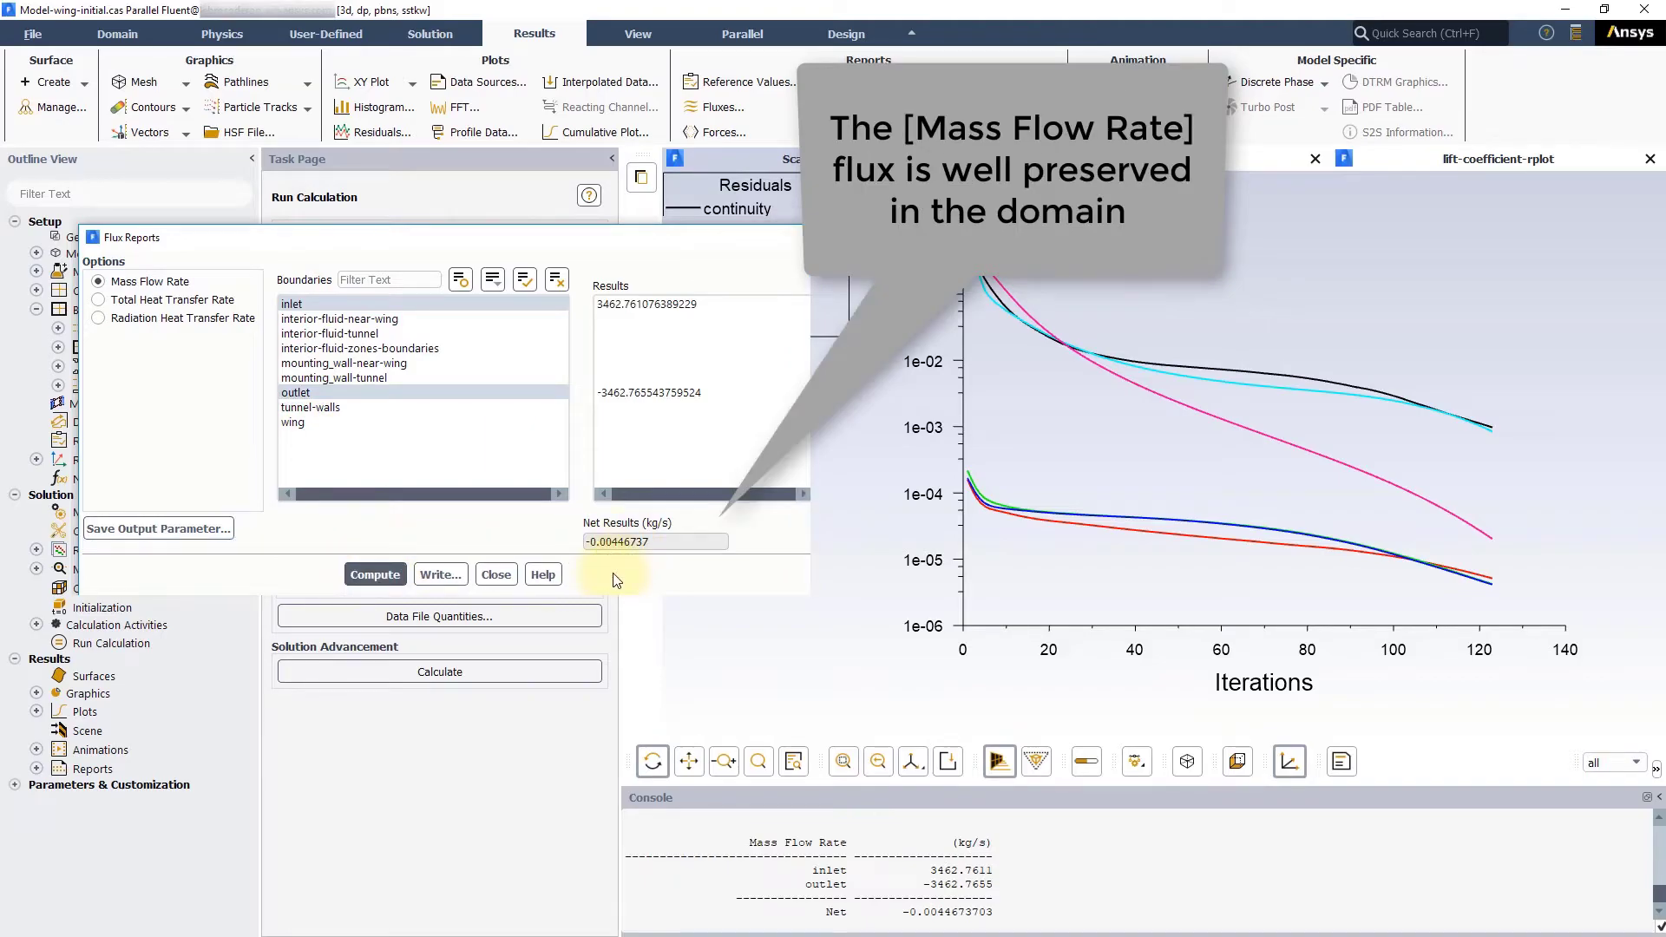
click(496, 575)
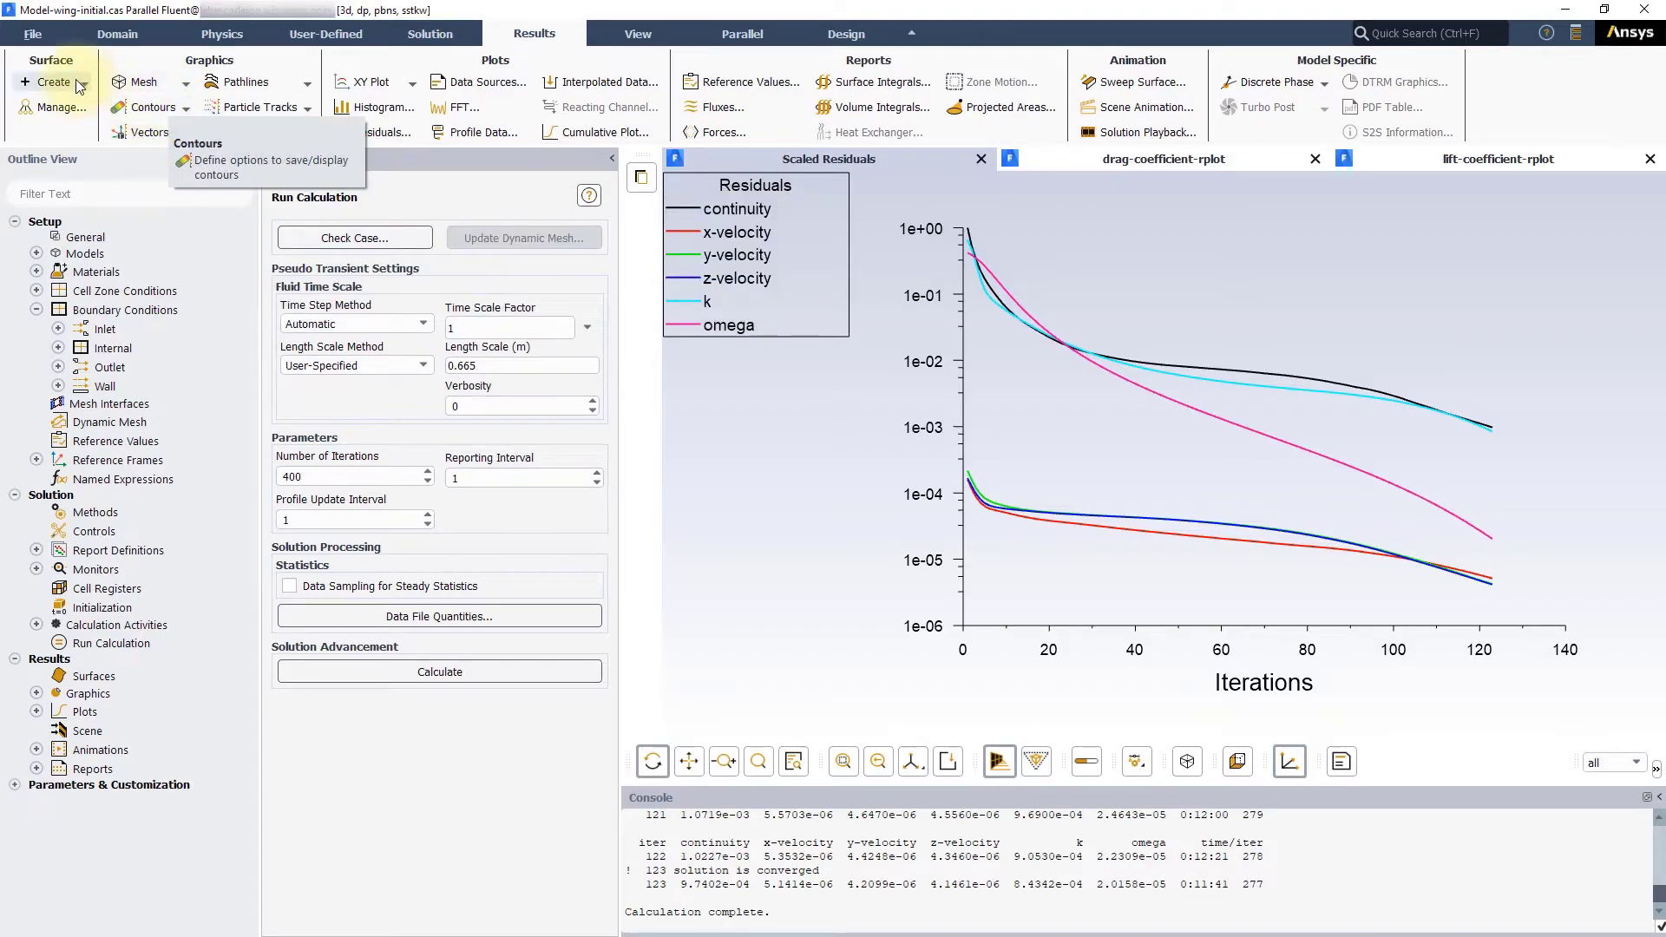
Create and display a filled static pressure contour on the wing, mounting_wall-near-wing and mounting_wall-tunnel surfaces.
click(156, 107)
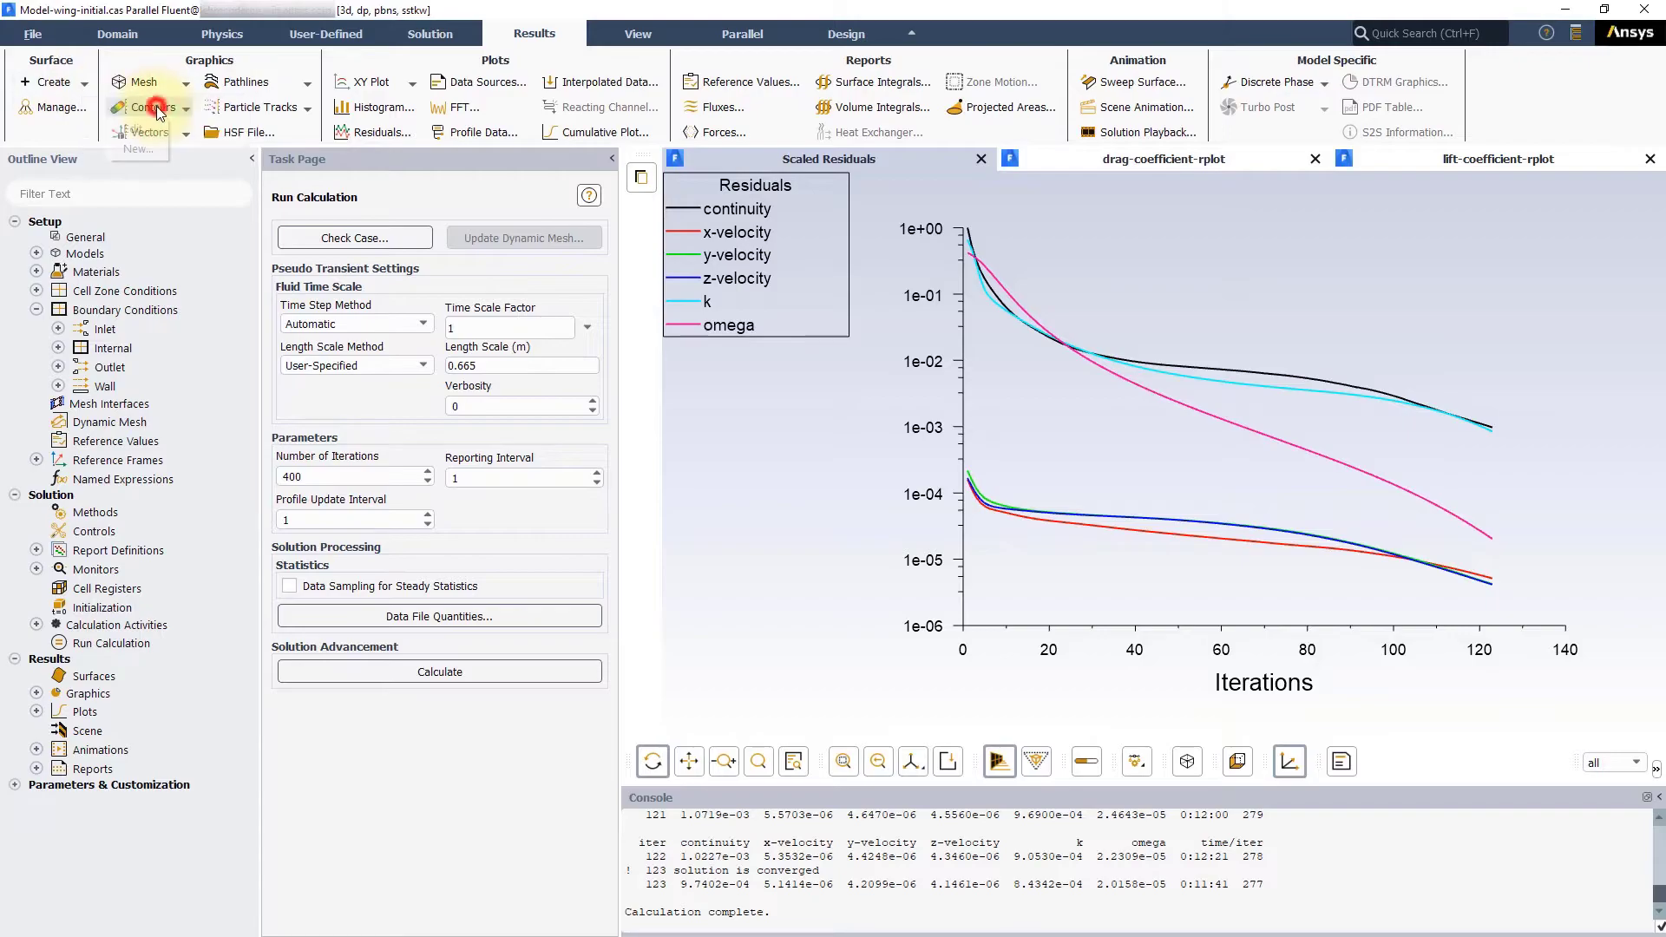
click(137, 149)
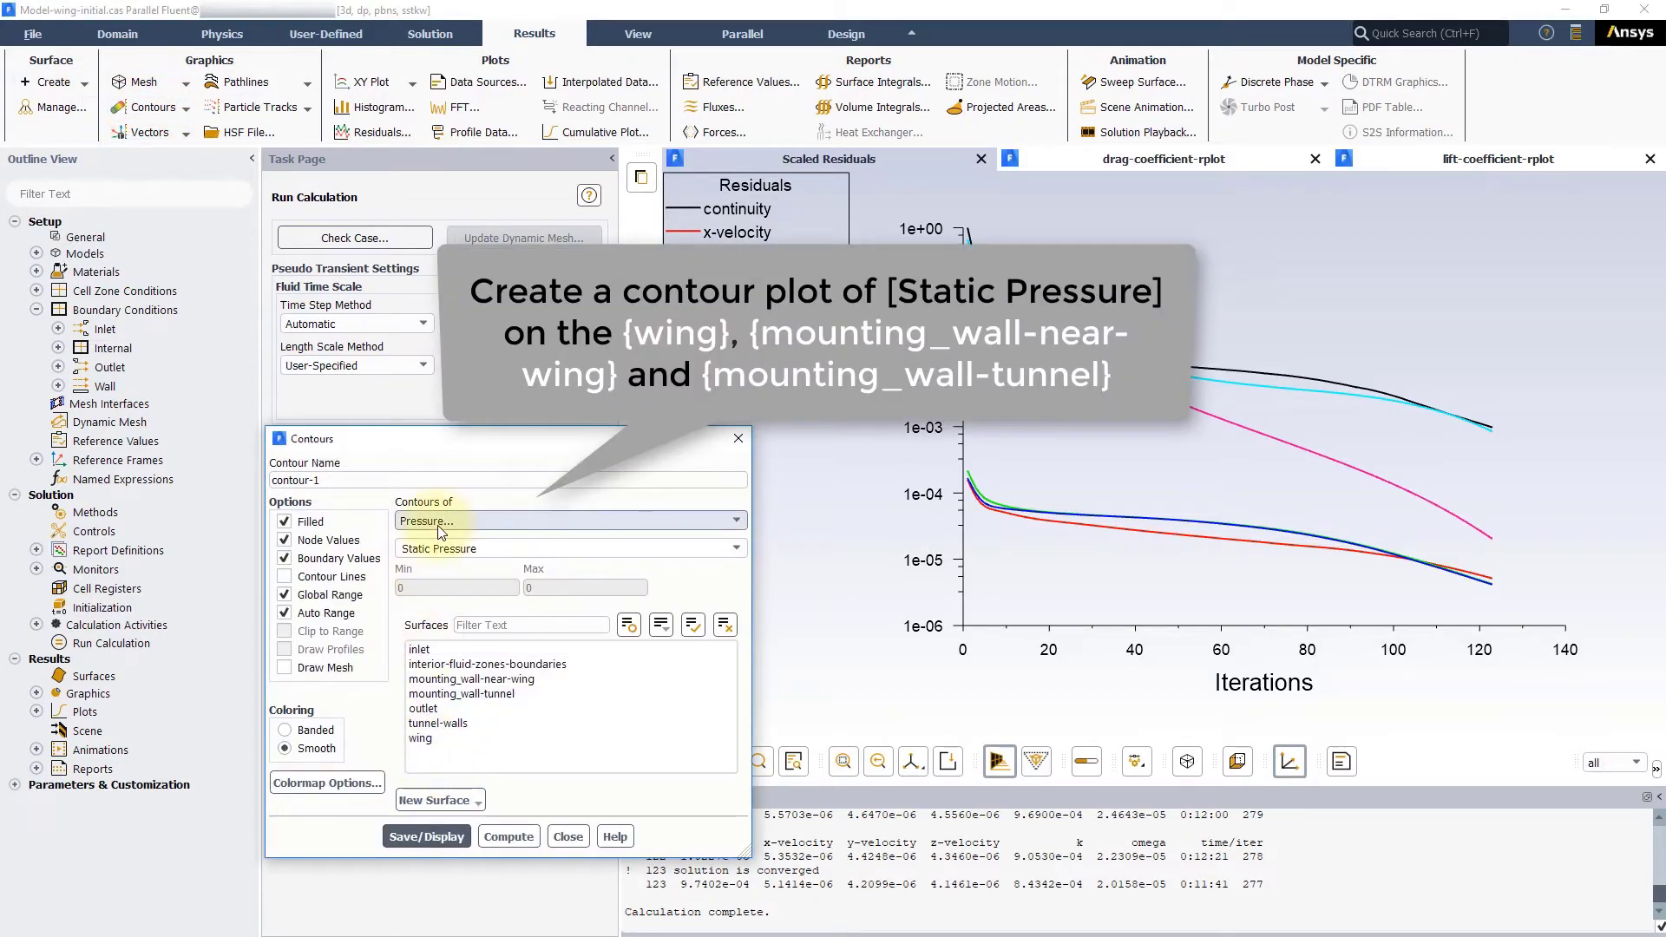
click(420, 738)
click(460, 694)
click(469, 678)
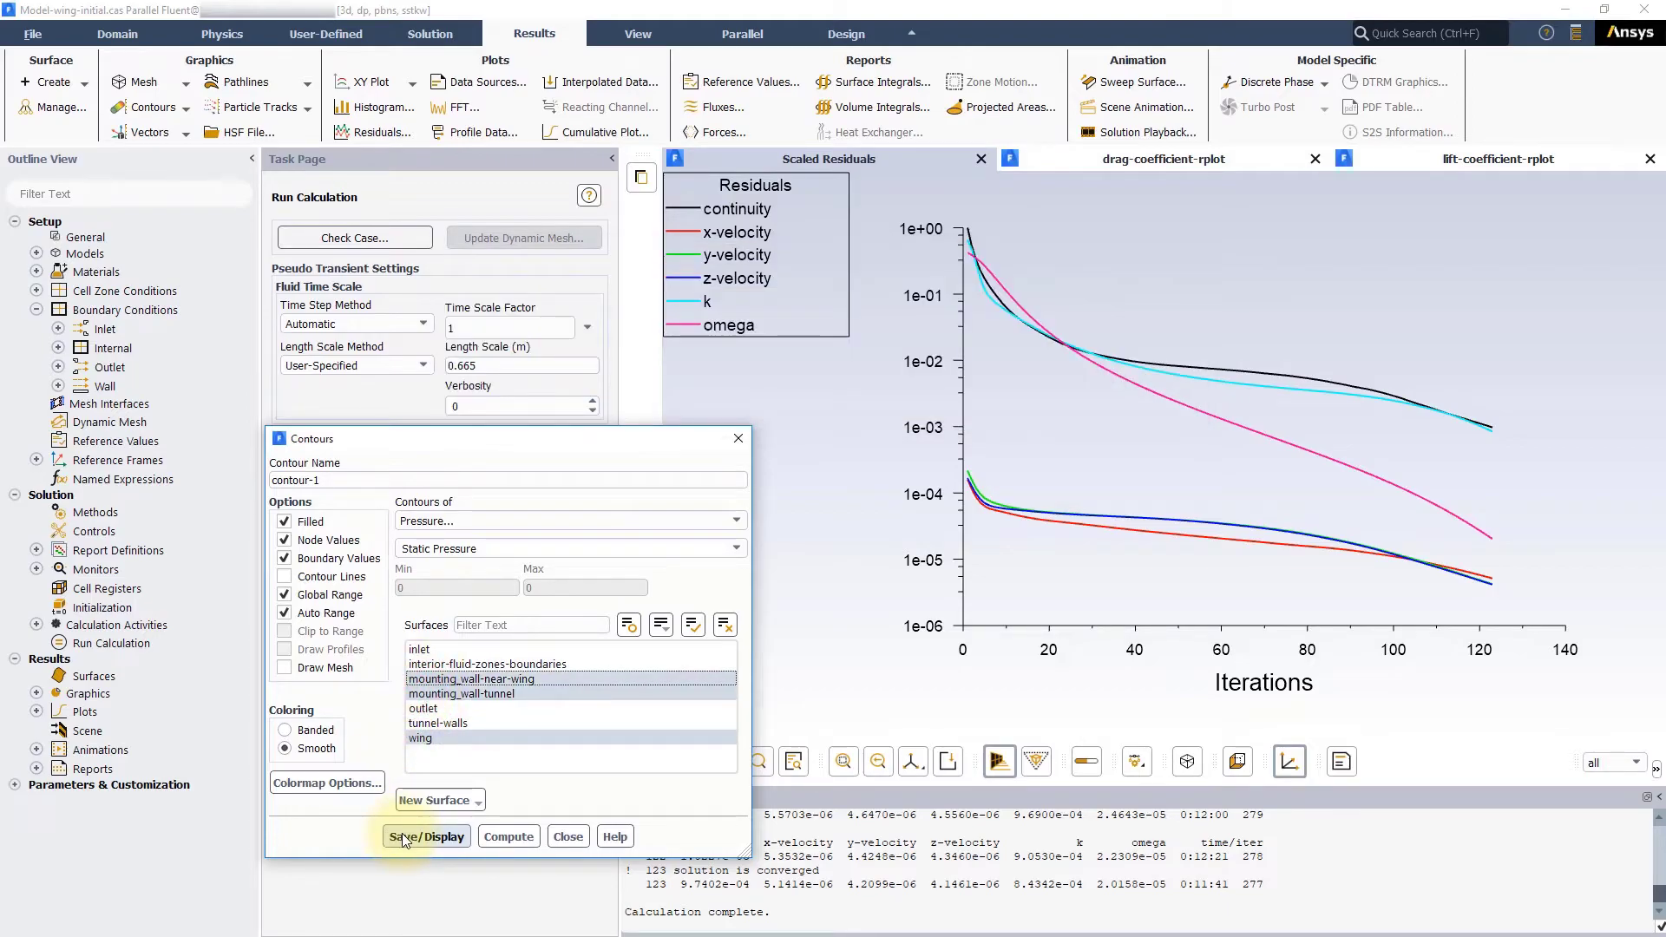
click(403, 837)
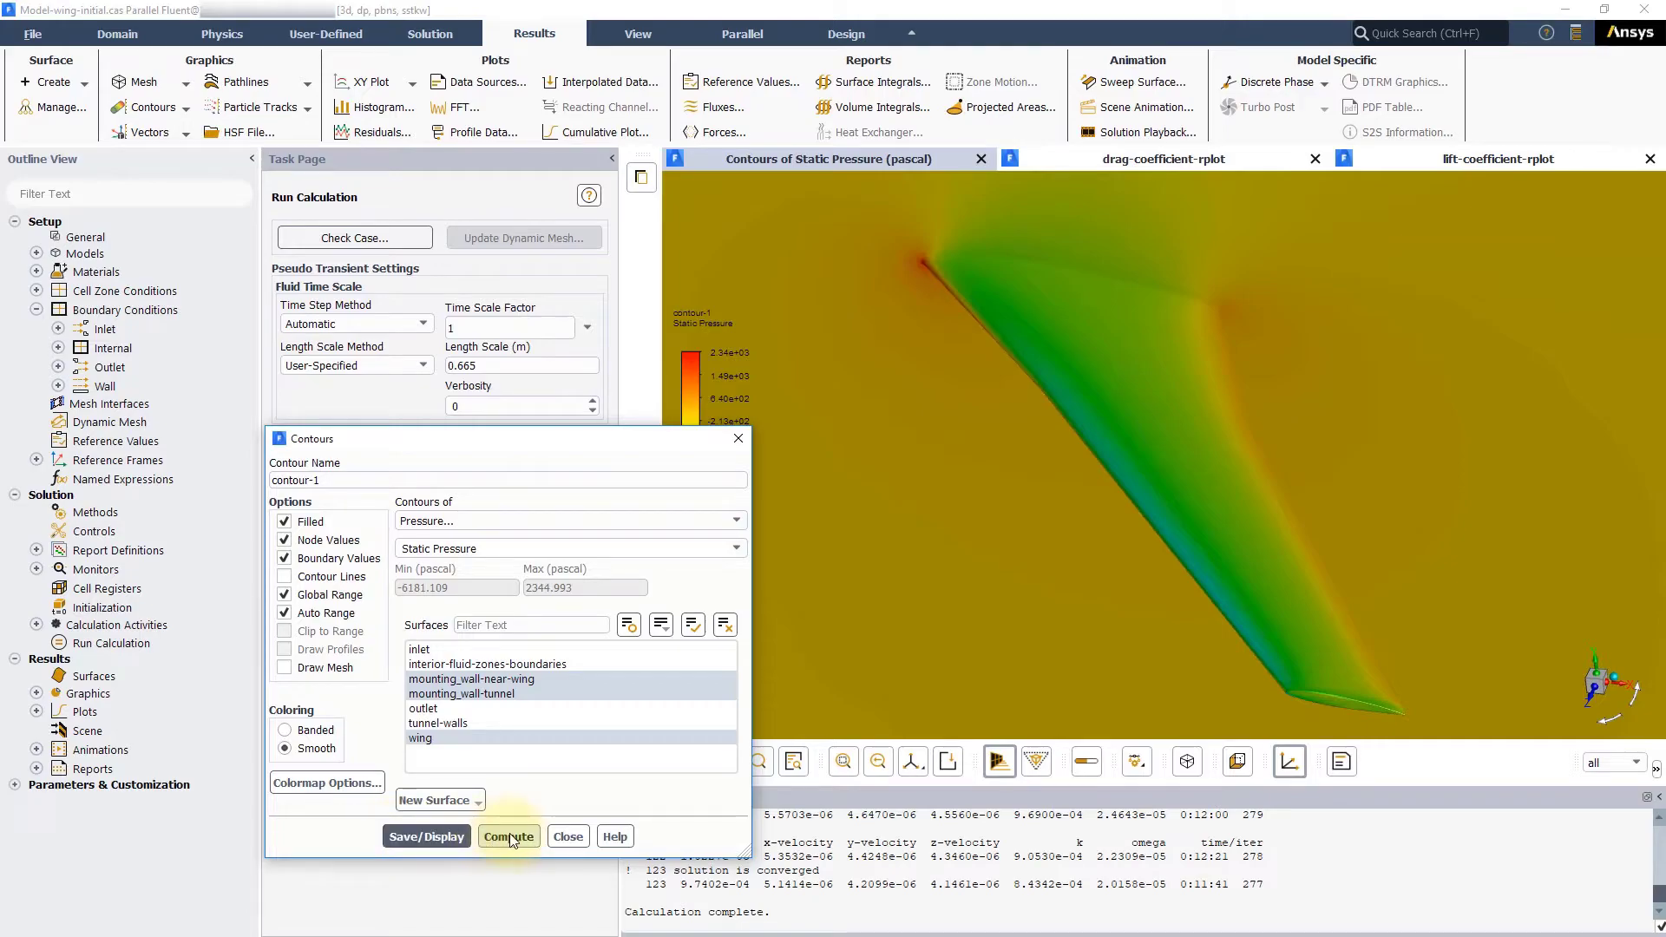
click(568, 837)
drag(1184, 569, 892, 387)
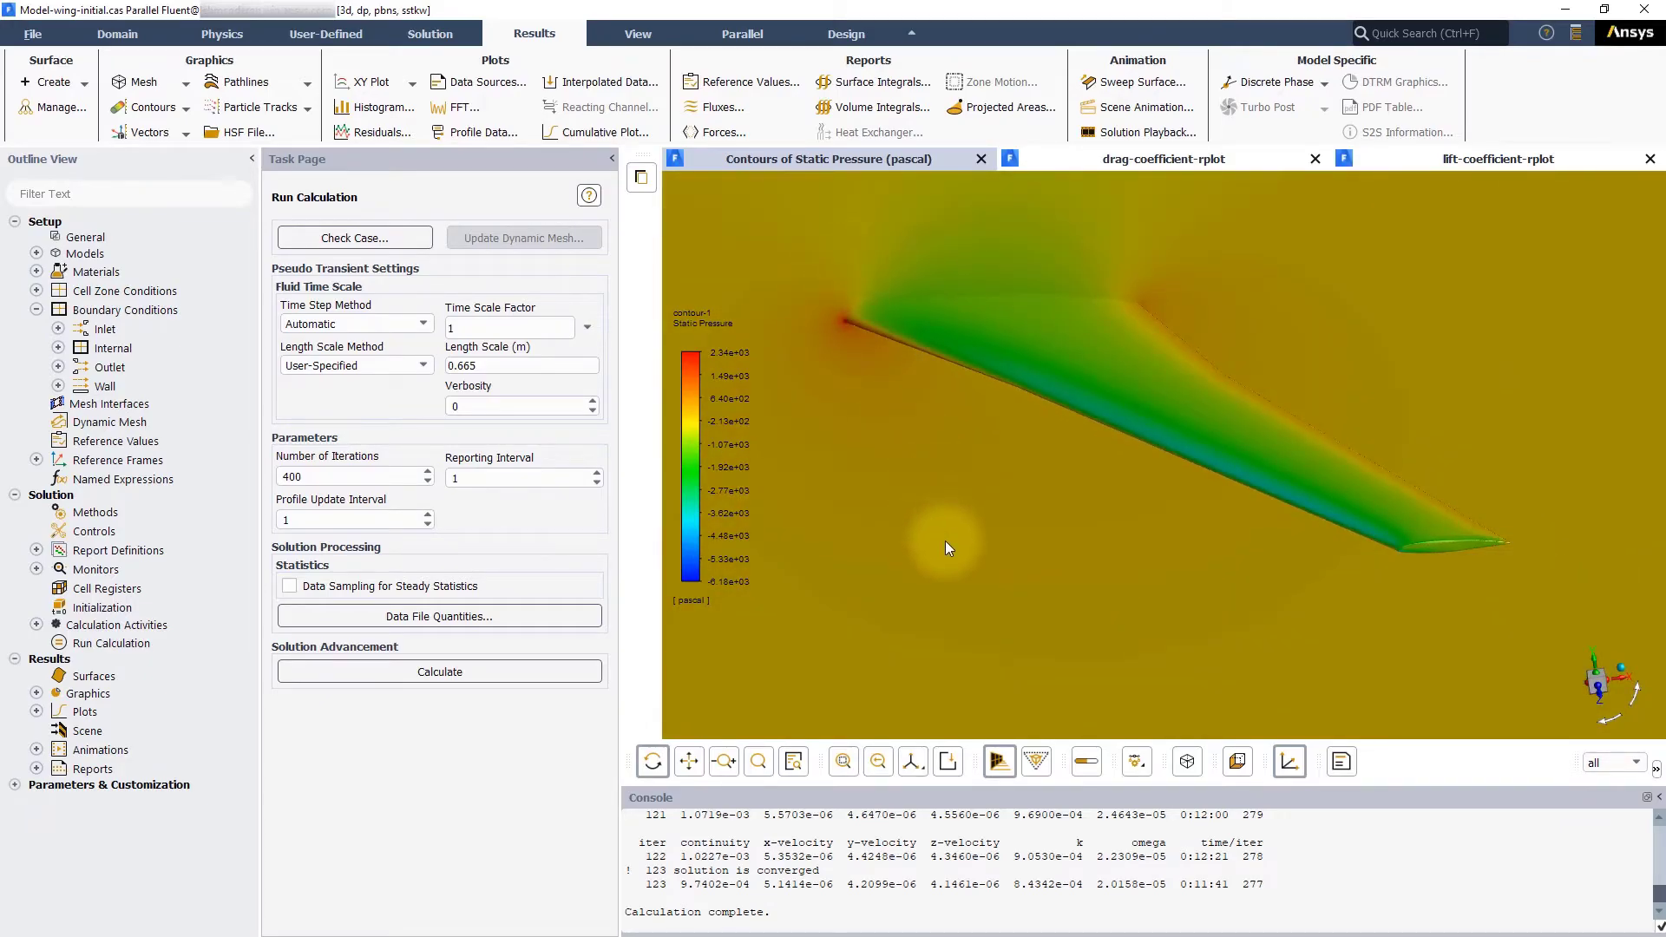
Define a new contour of velocity magnitude on the mounting_wall-near-wing and mounting_wall-tunnel surfaces.
click(144, 107)
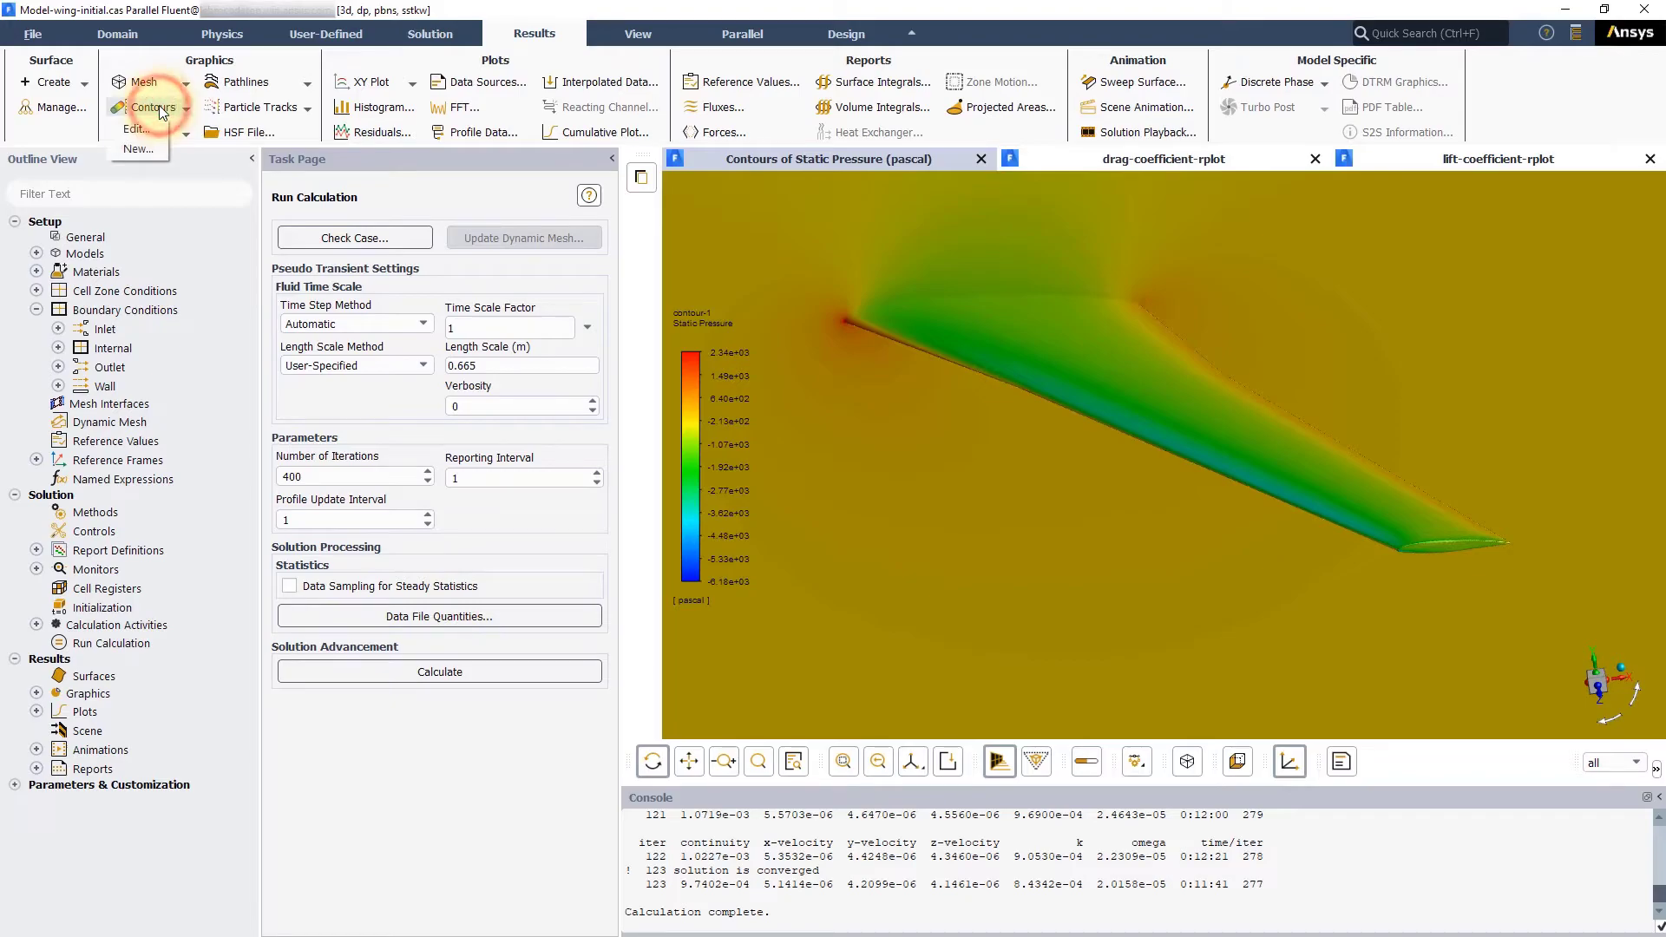
click(132, 150)
click(471, 678)
click(461, 693)
click(468, 519)
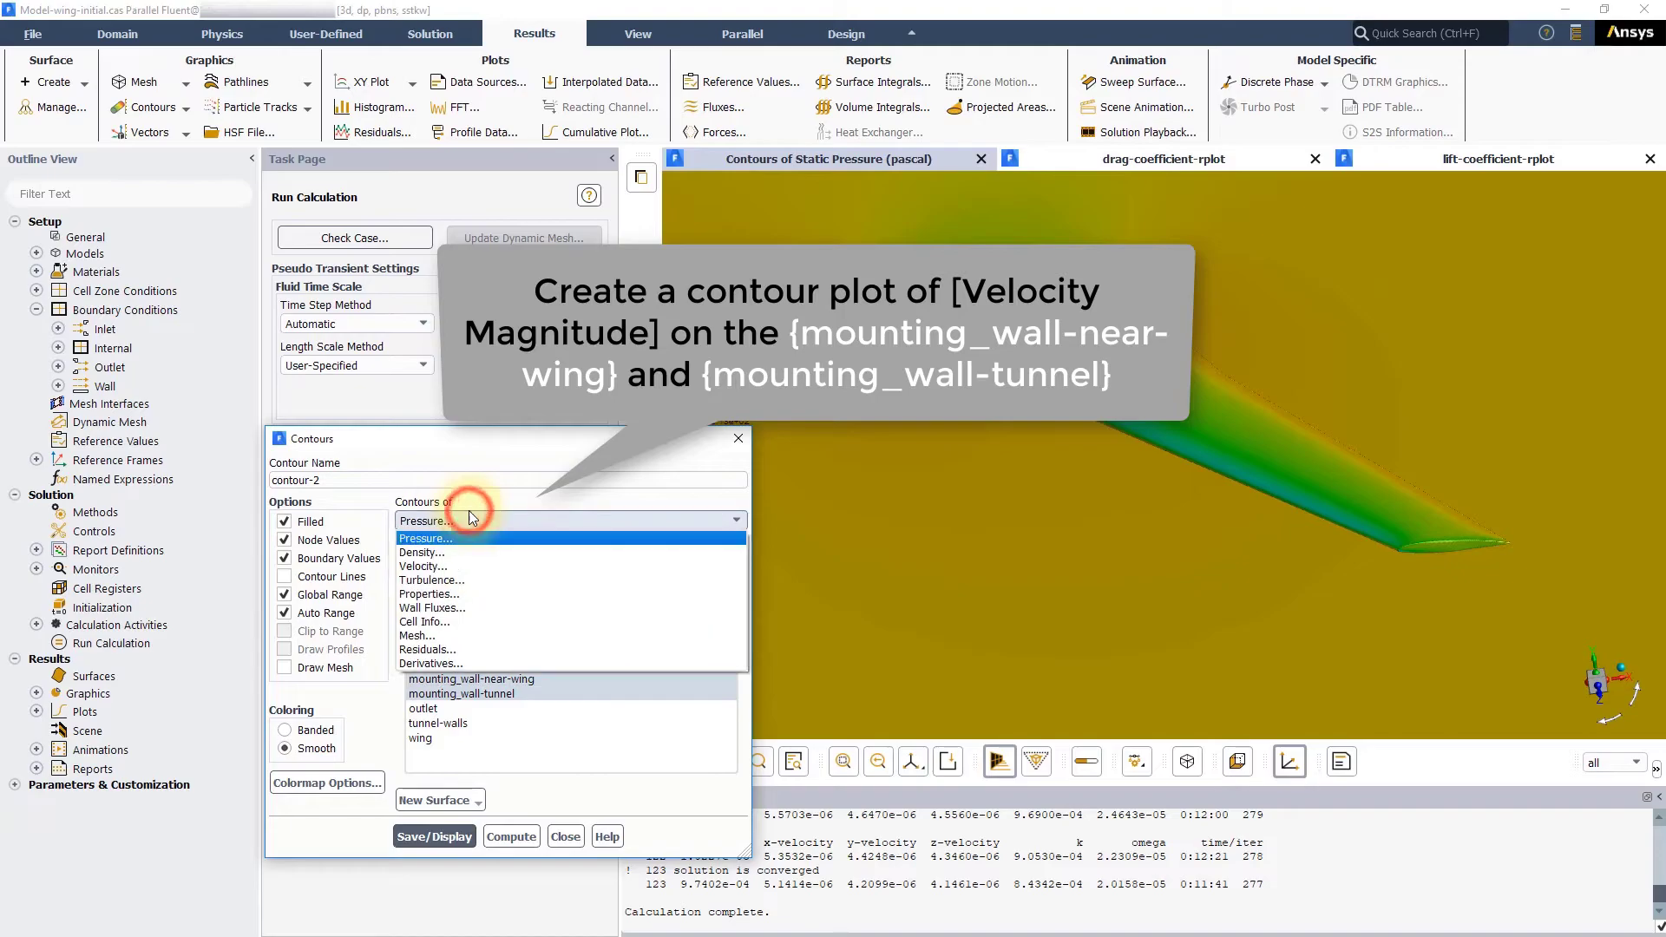
click(426, 566)
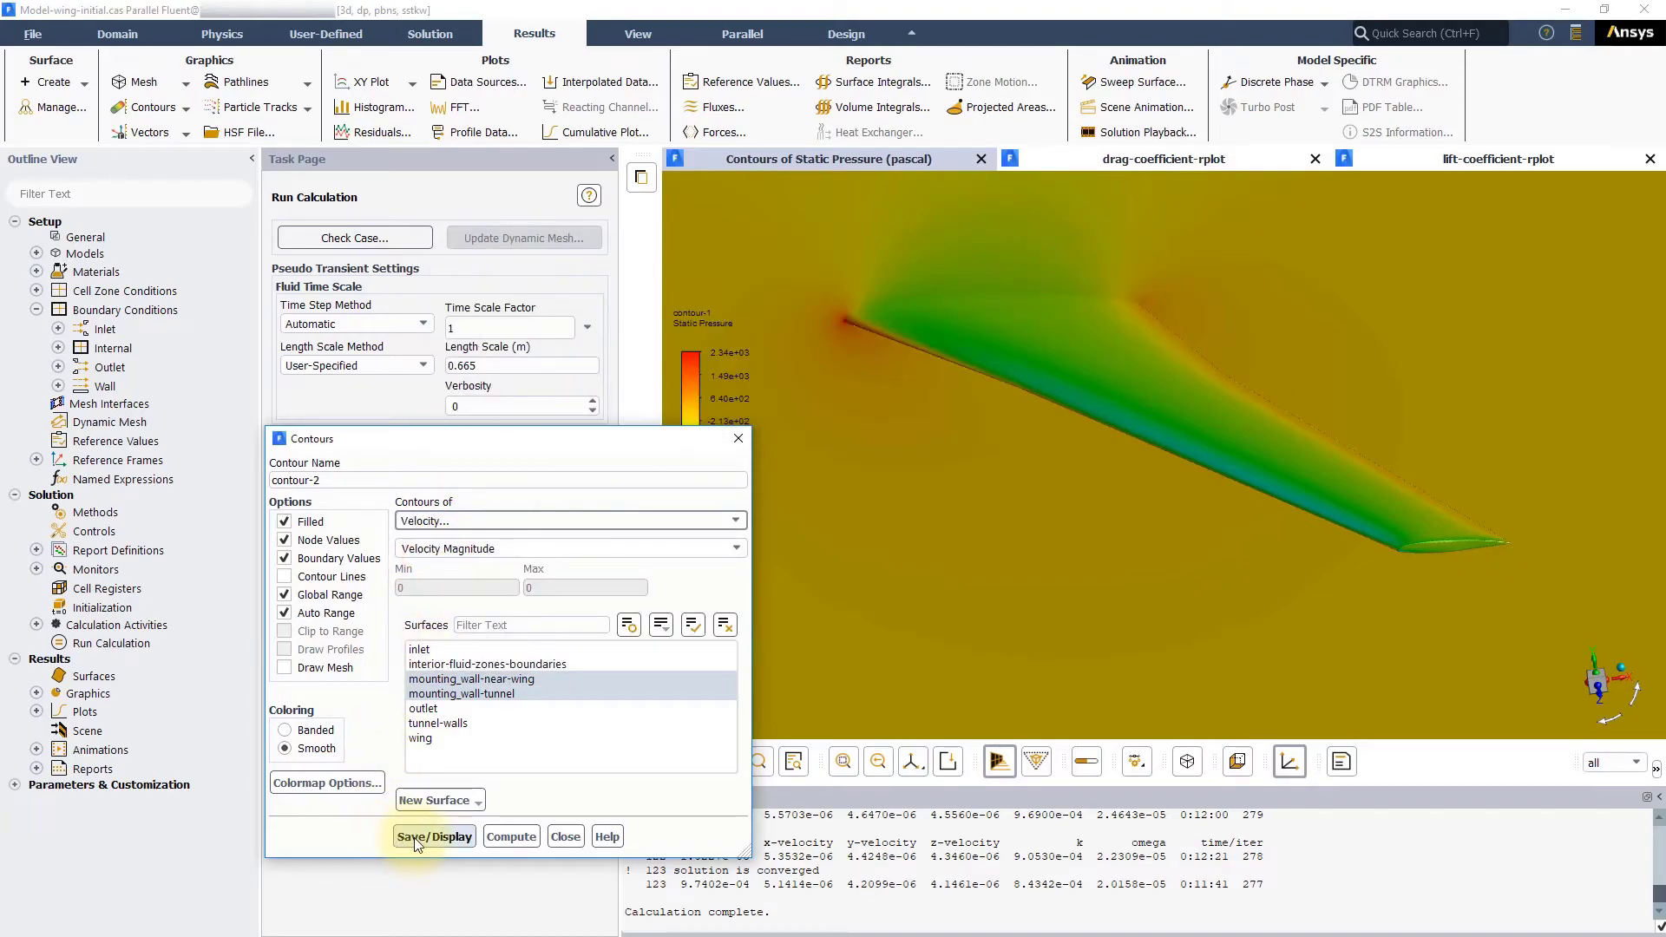
Set the number format of the velocity contour's colormap labels to float.
click(368, 785)
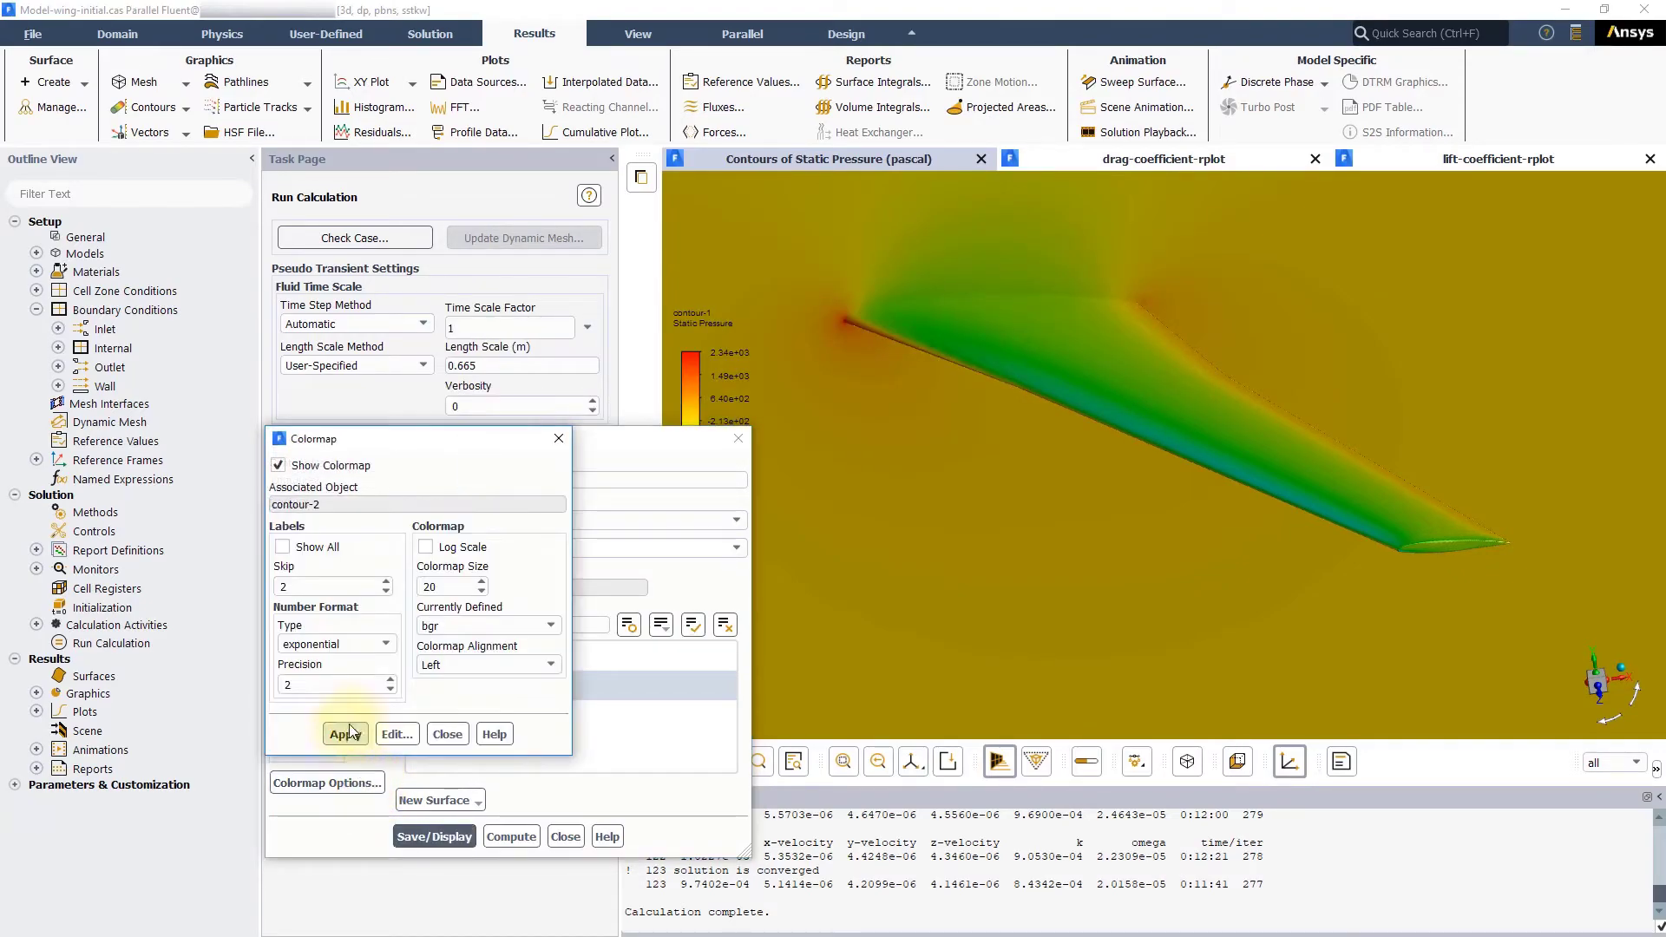
click(355, 644)
click(354, 675)
click(345, 734)
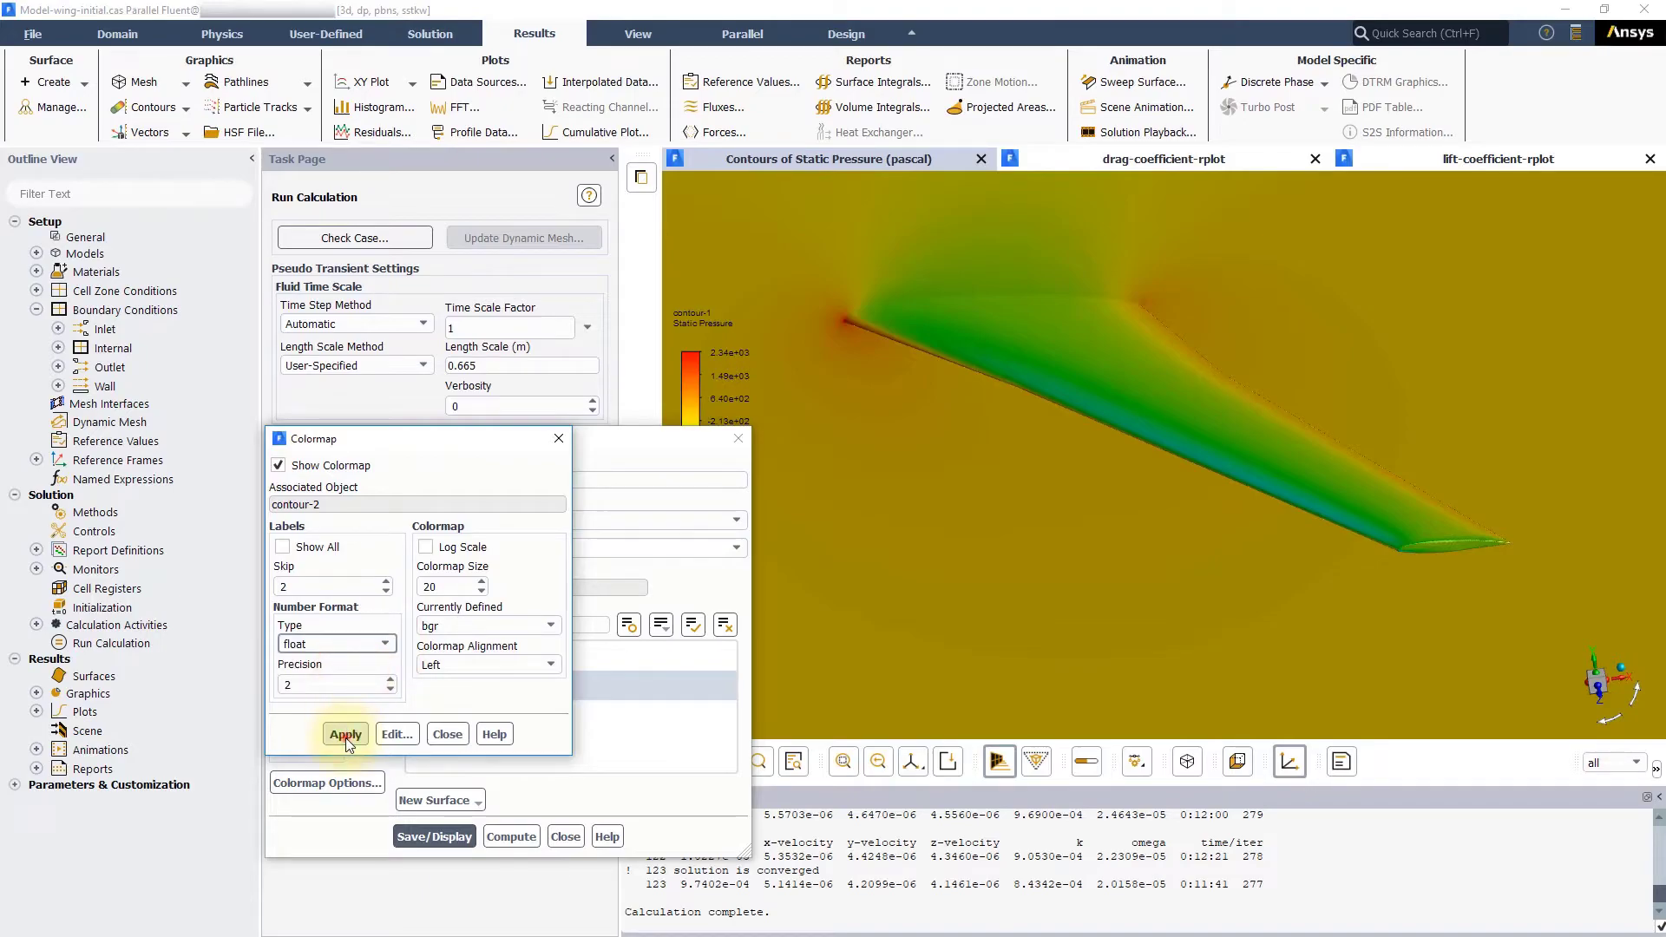
click(444, 735)
Save and display the velocity magnitude contour and inspect it up close around the wing's airfoil section.
click(413, 837)
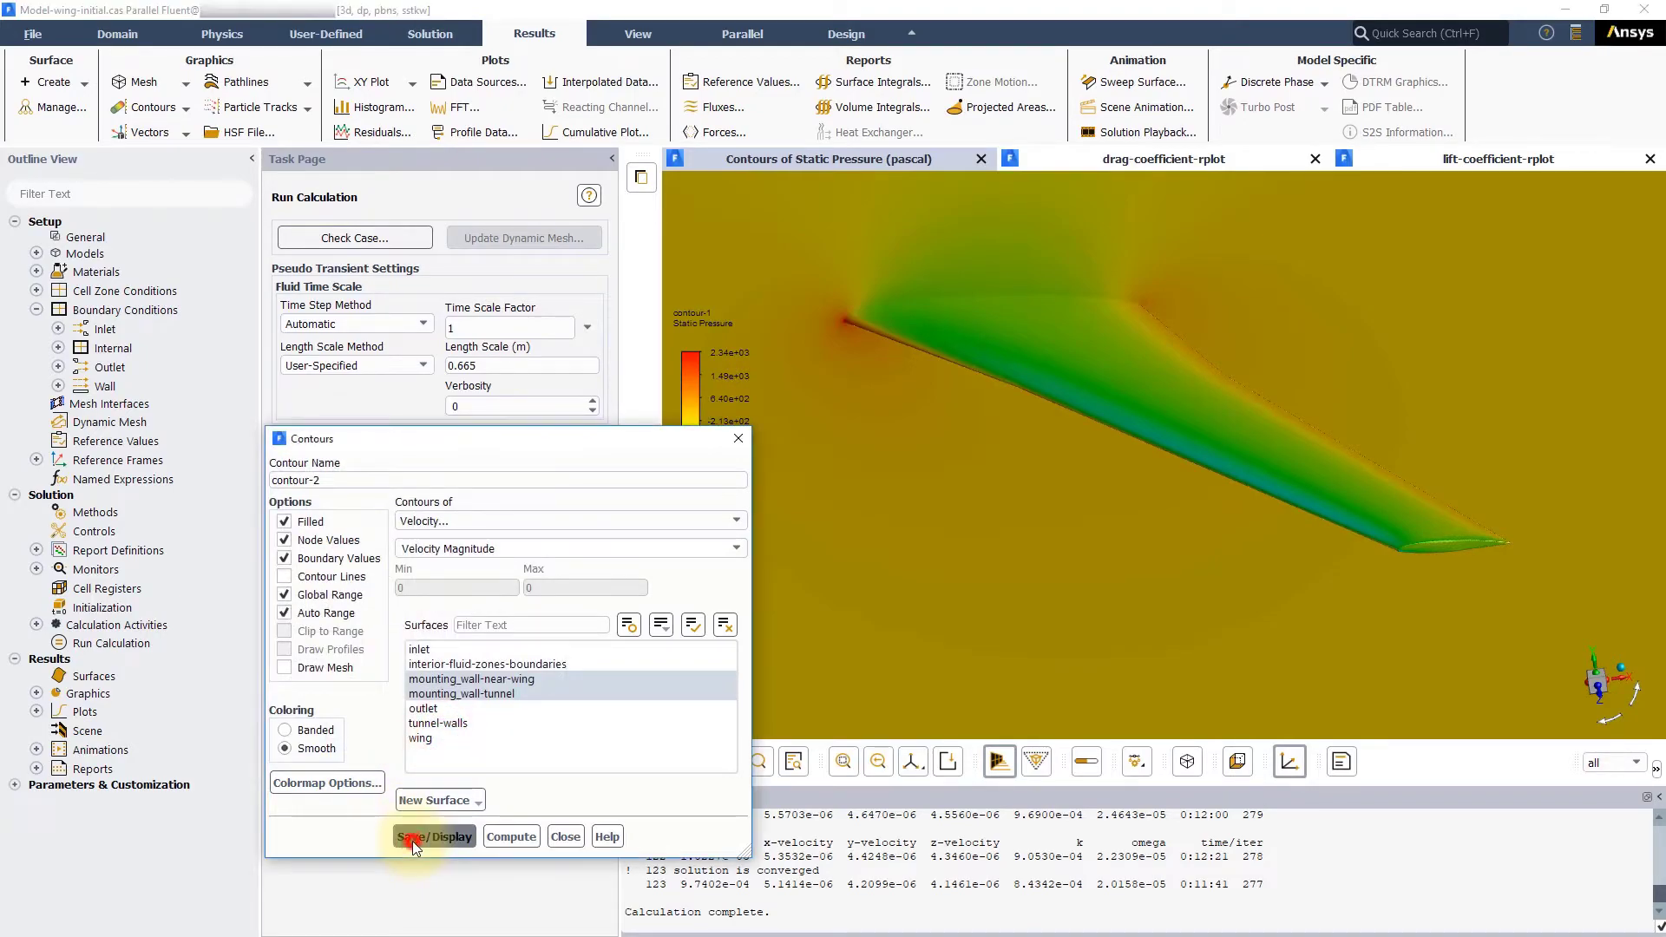
drag(1077, 658, 1173, 570)
scroll(847, 307, up, 5)
scroll(848, 306, up, 3)
mouse_move(1031, 621)
mouse_down()
mouse_move(879, 613)
mouse_move(943, 654)
mouse_move(1107, 588)
mouse_move(1238, 583)
mouse_move(1236, 616)
mouse_move(1123, 597)
mouse_move(999, 618)
mouse_up()
click(739, 439)
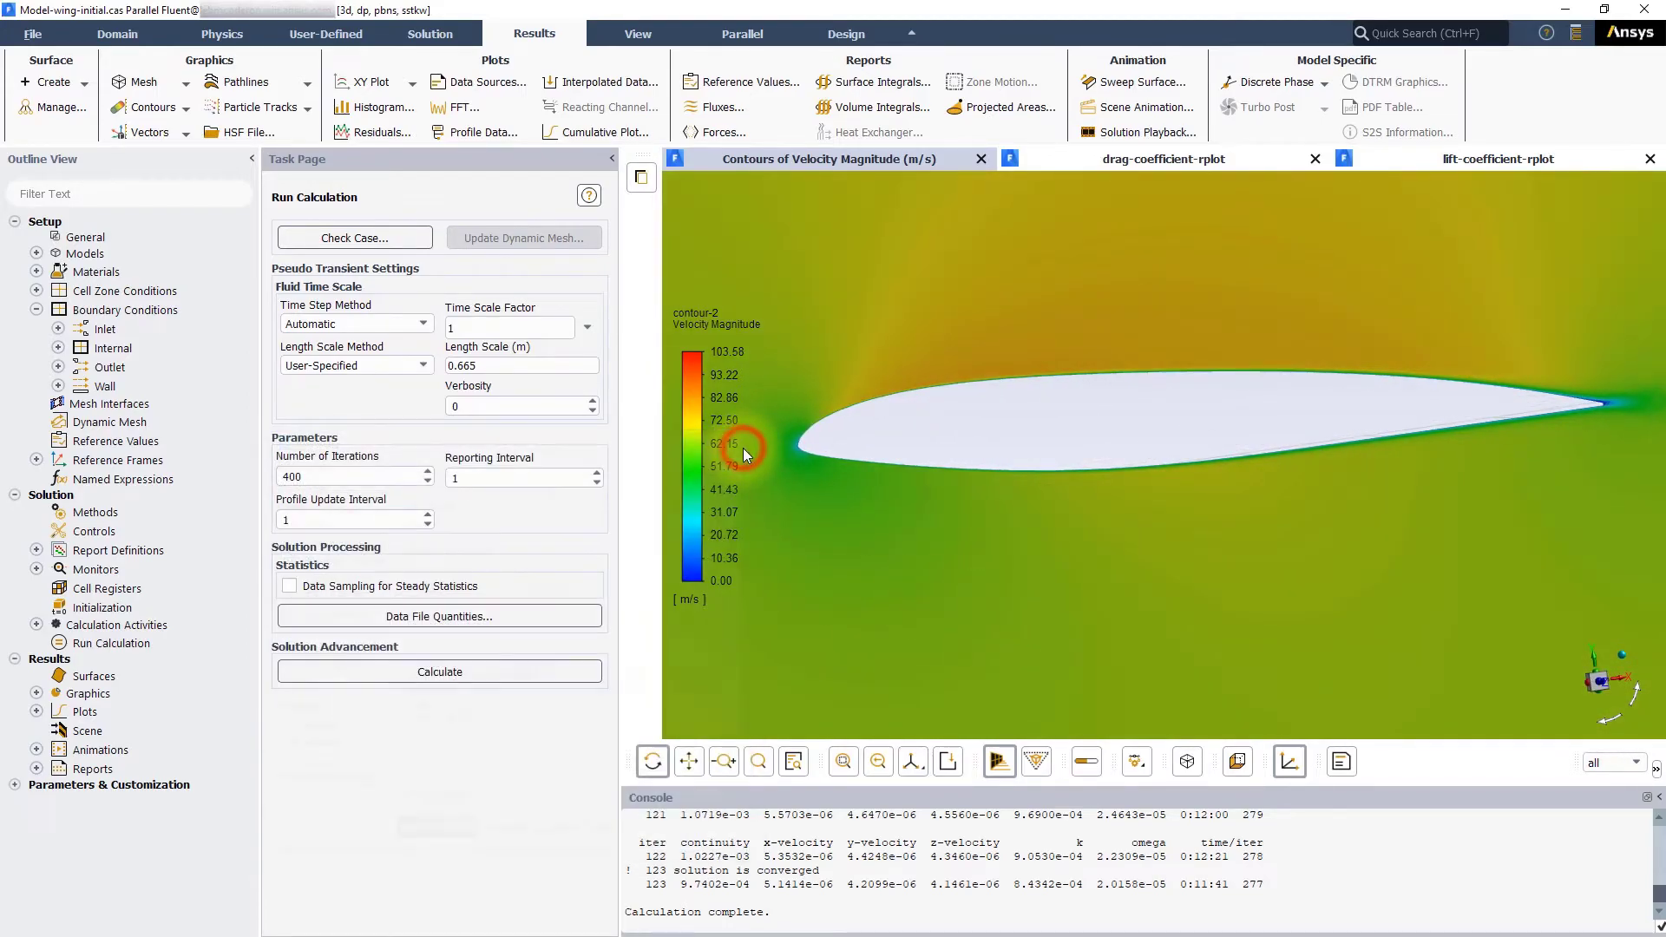
drag(785, 493, 909, 561)
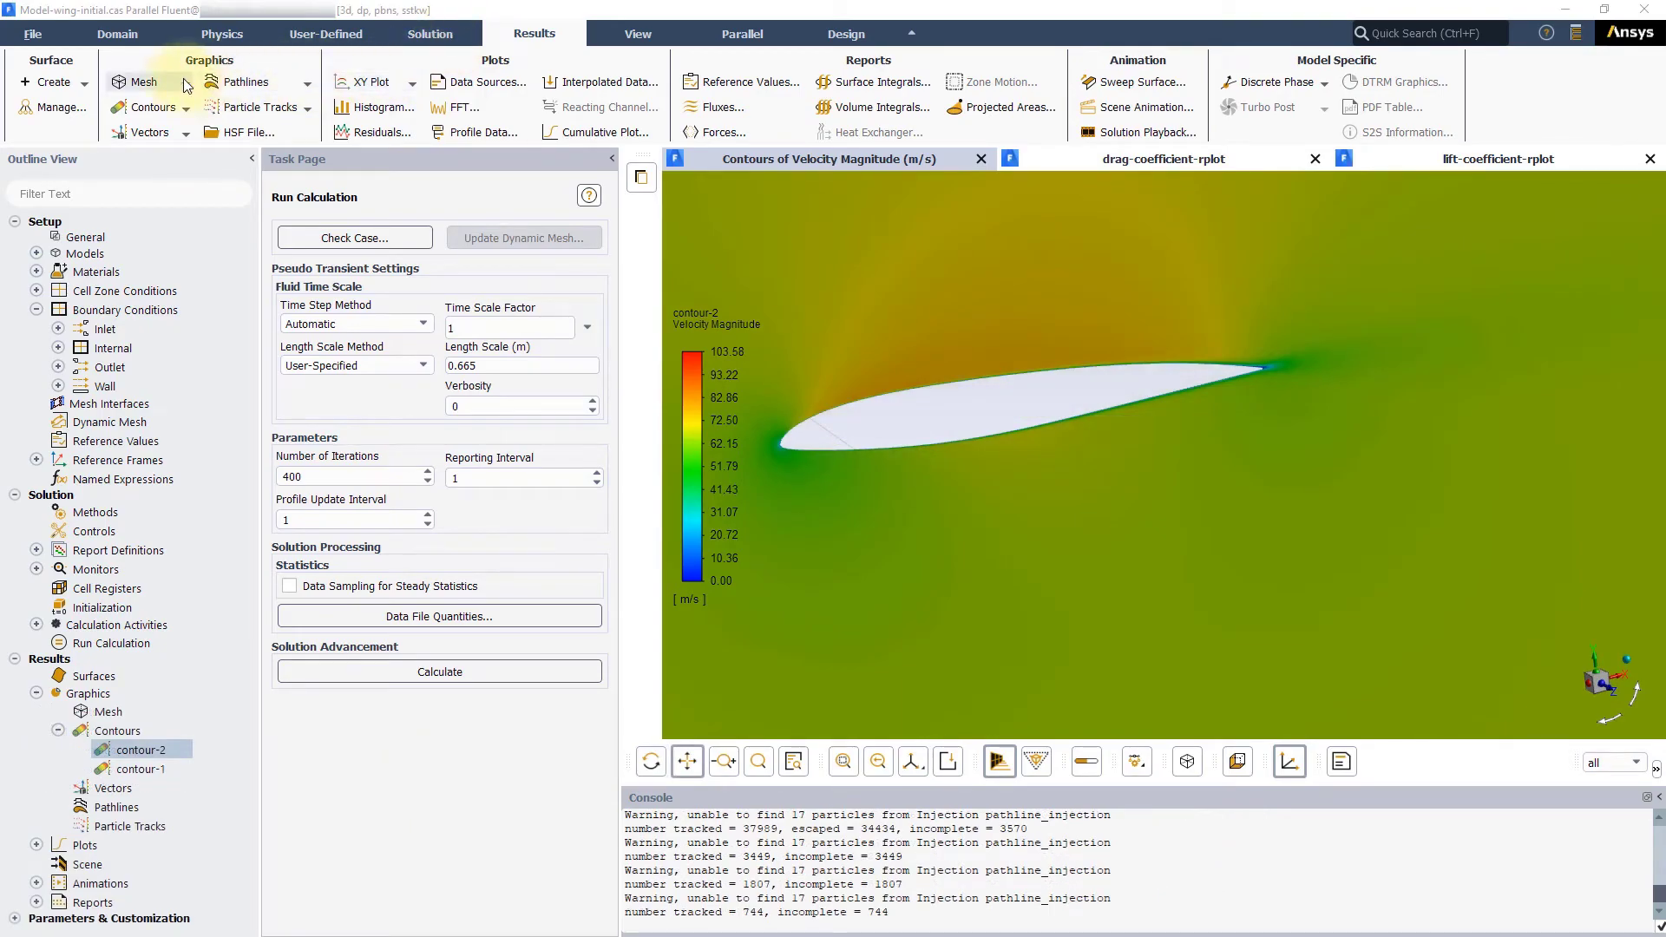
Define pathlines released from the wing surface with a step size of 0.02 m and a path skip of 50.
click(240, 87)
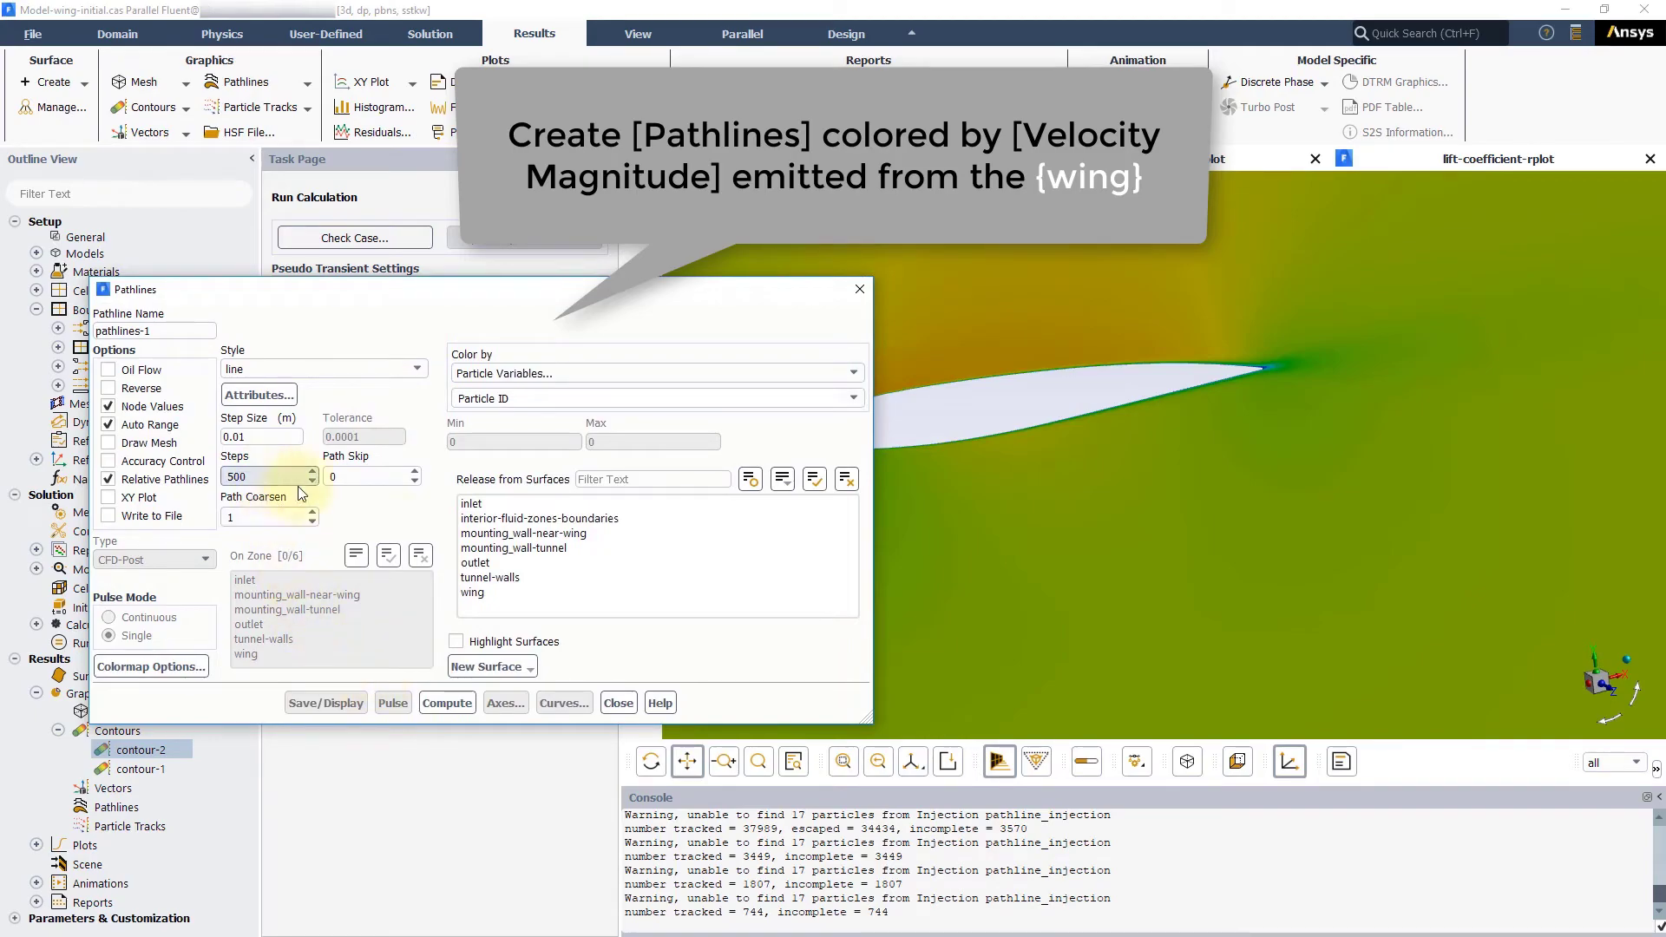
click(473, 592)
click(250, 436)
double_click(251, 435)
text(0.02)
double_click(338, 477)
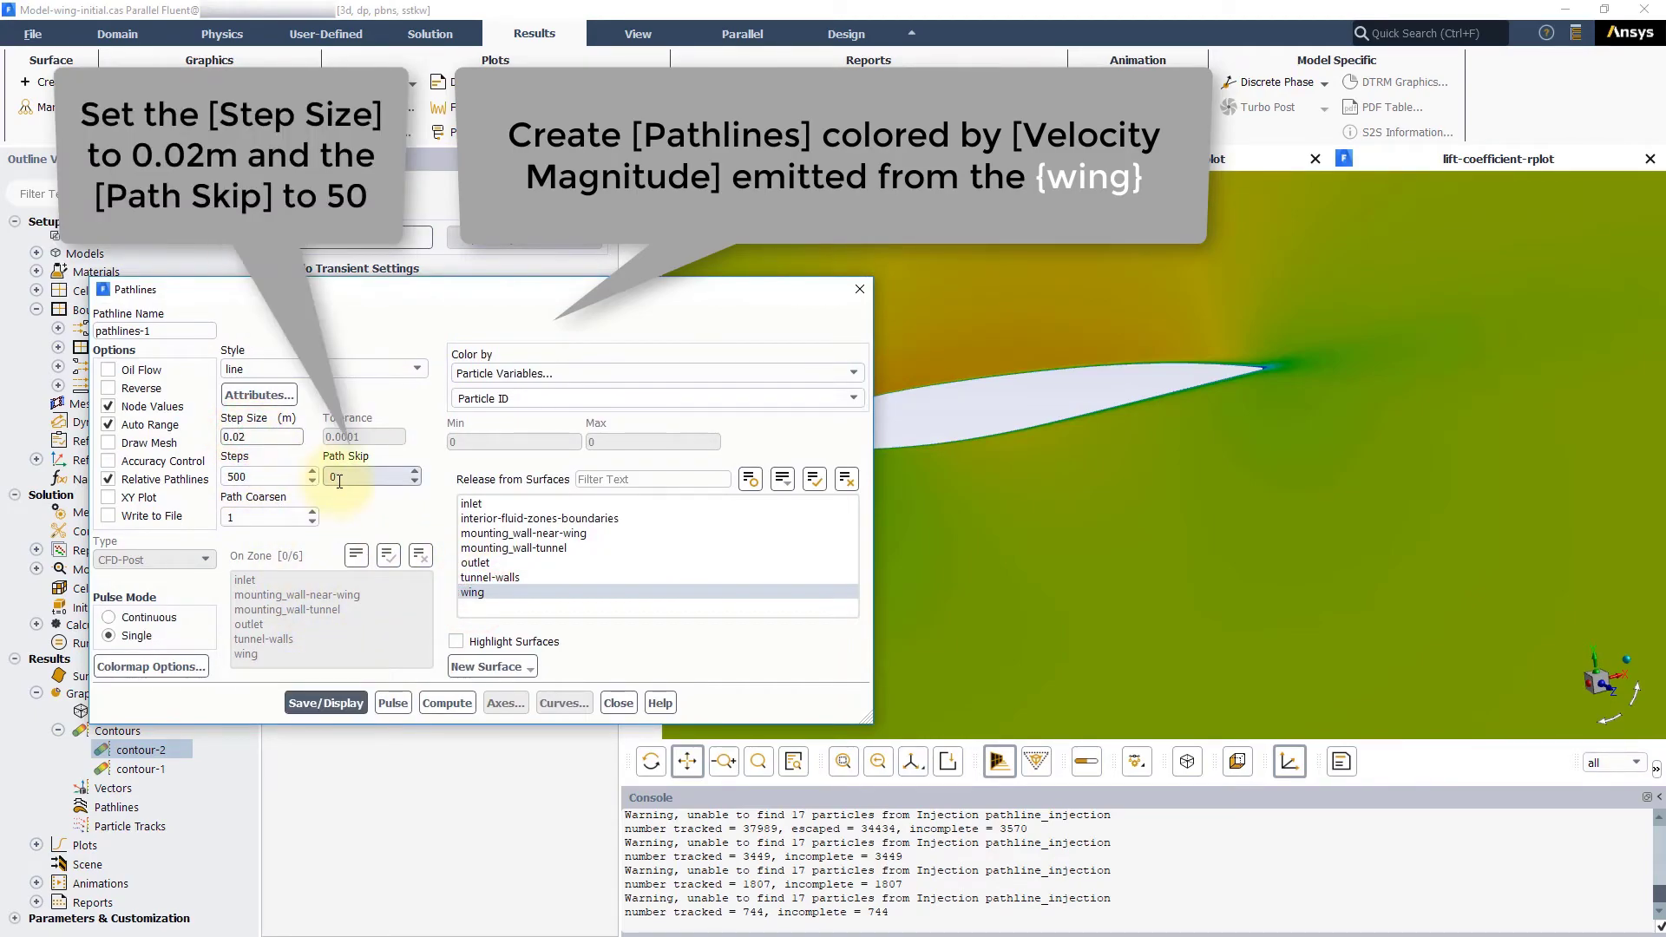
click(374, 517)
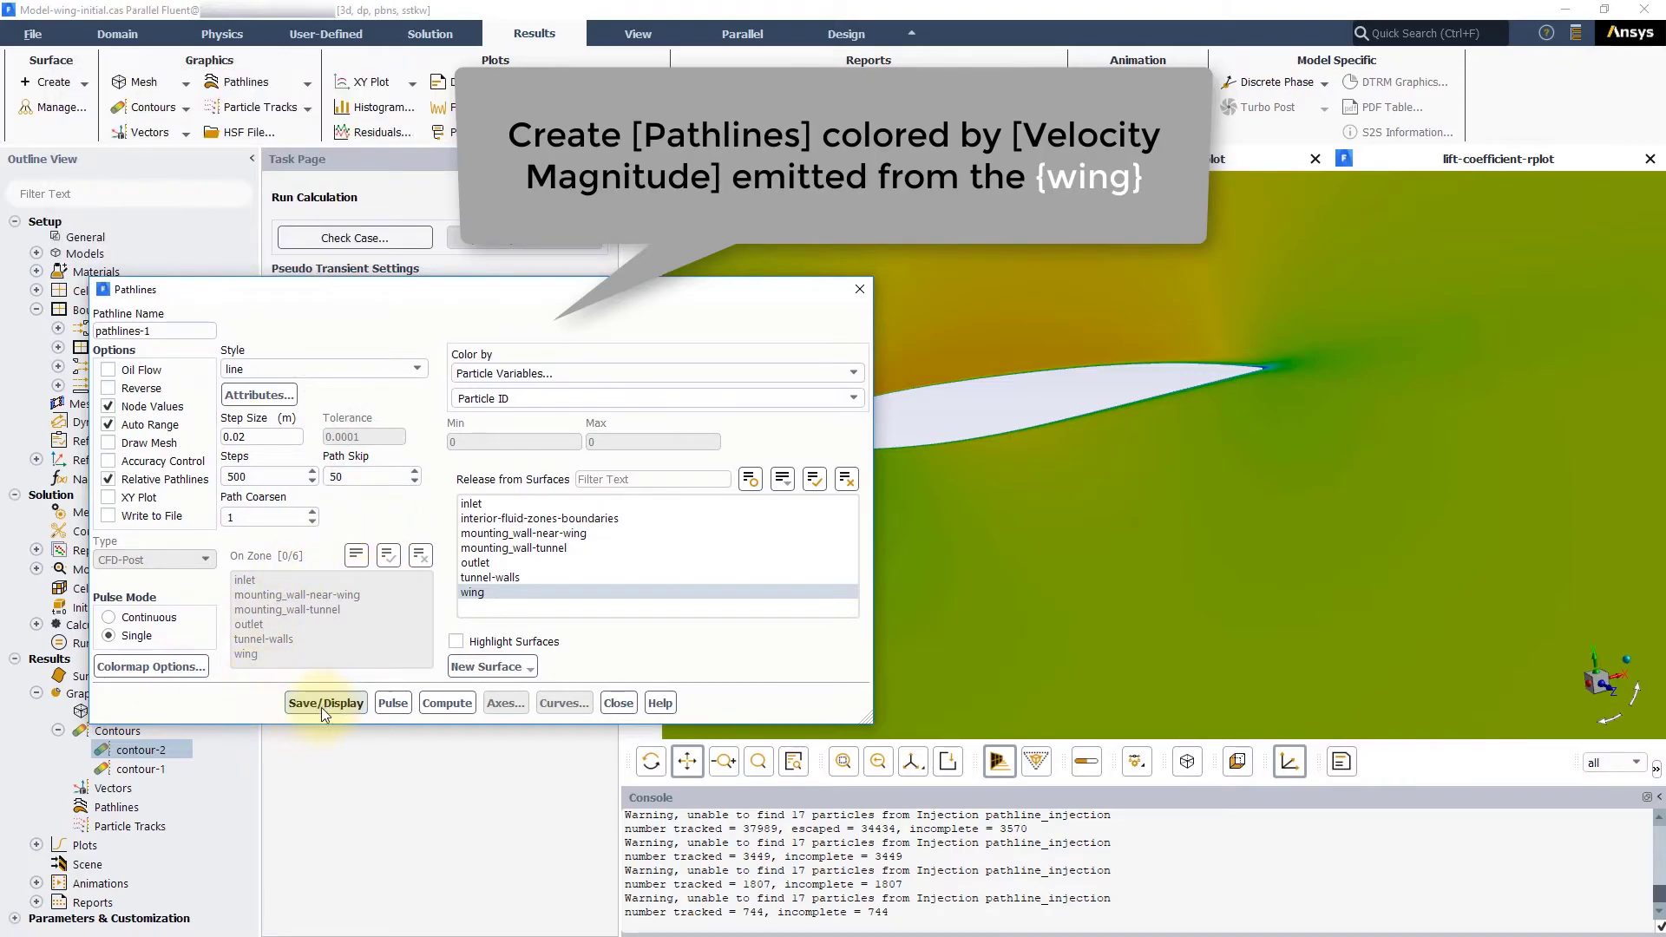
Color the pathlines by velocity magnitude, then save and display them.
click(486, 373)
click(473, 434)
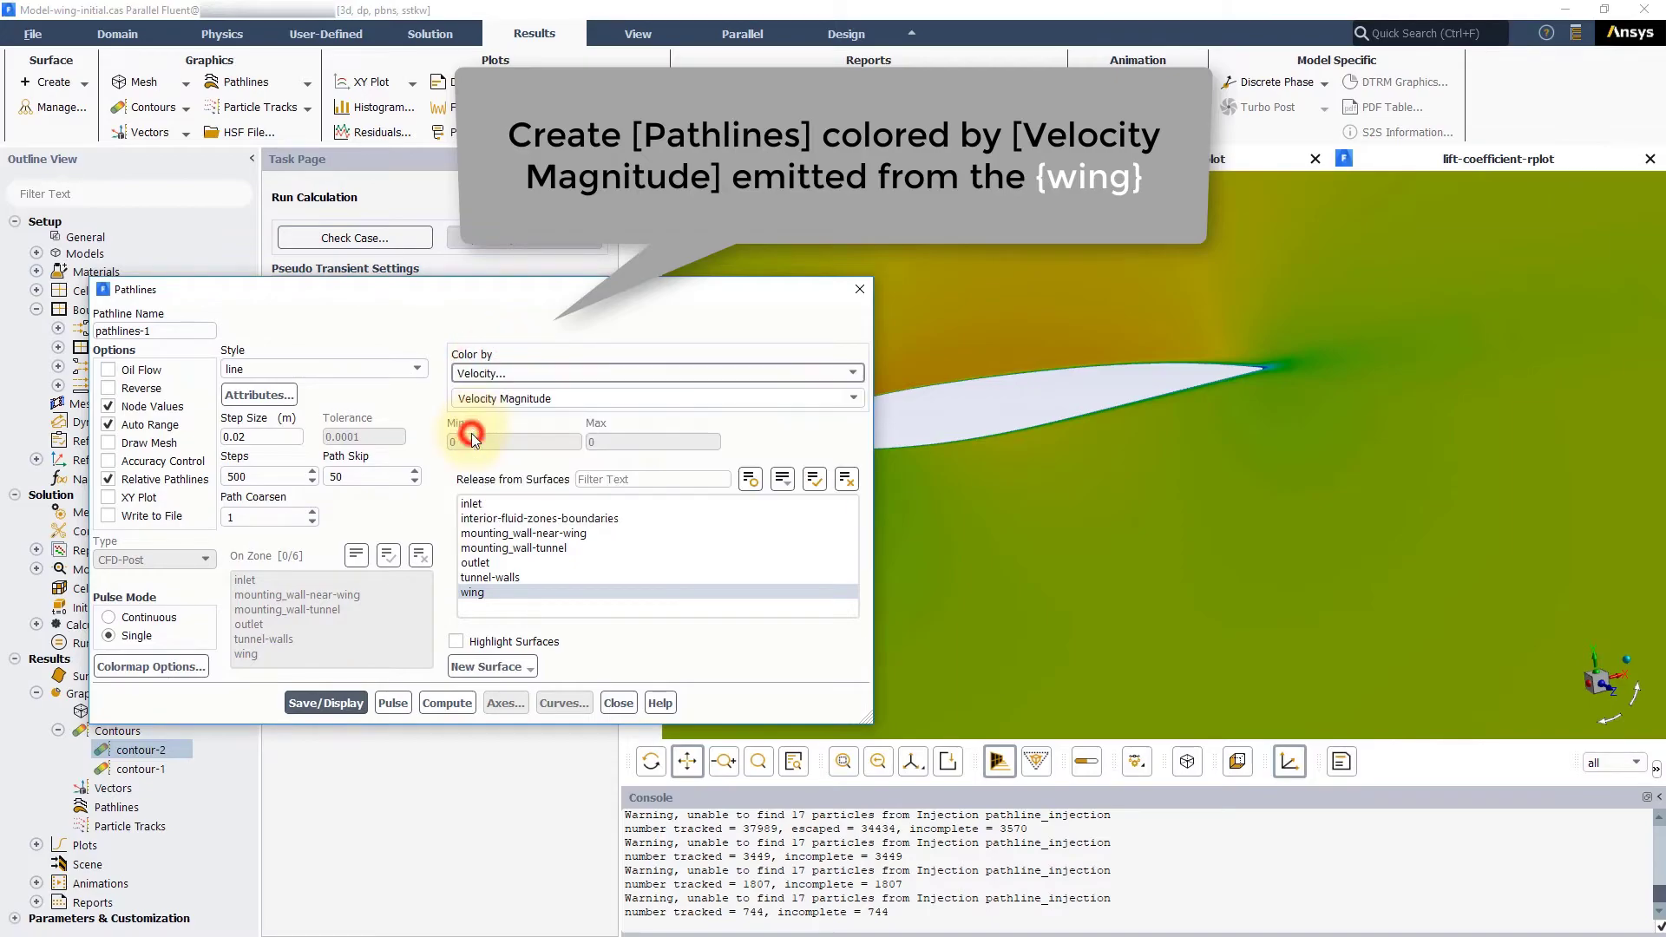
click(330, 705)
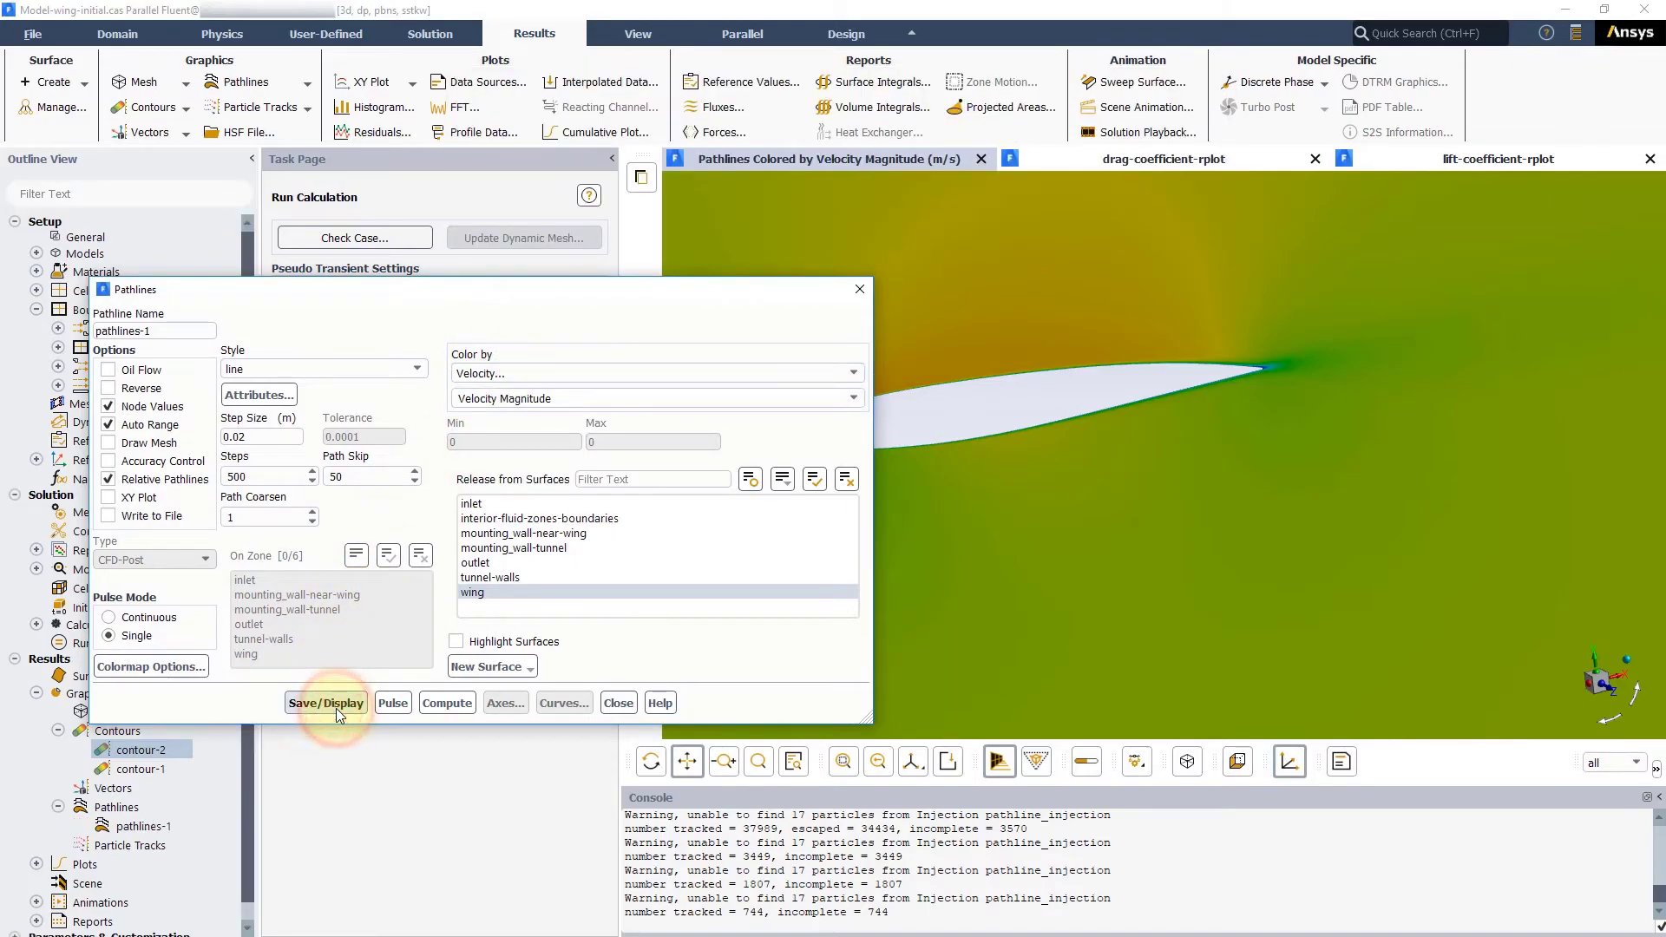
click(618, 705)
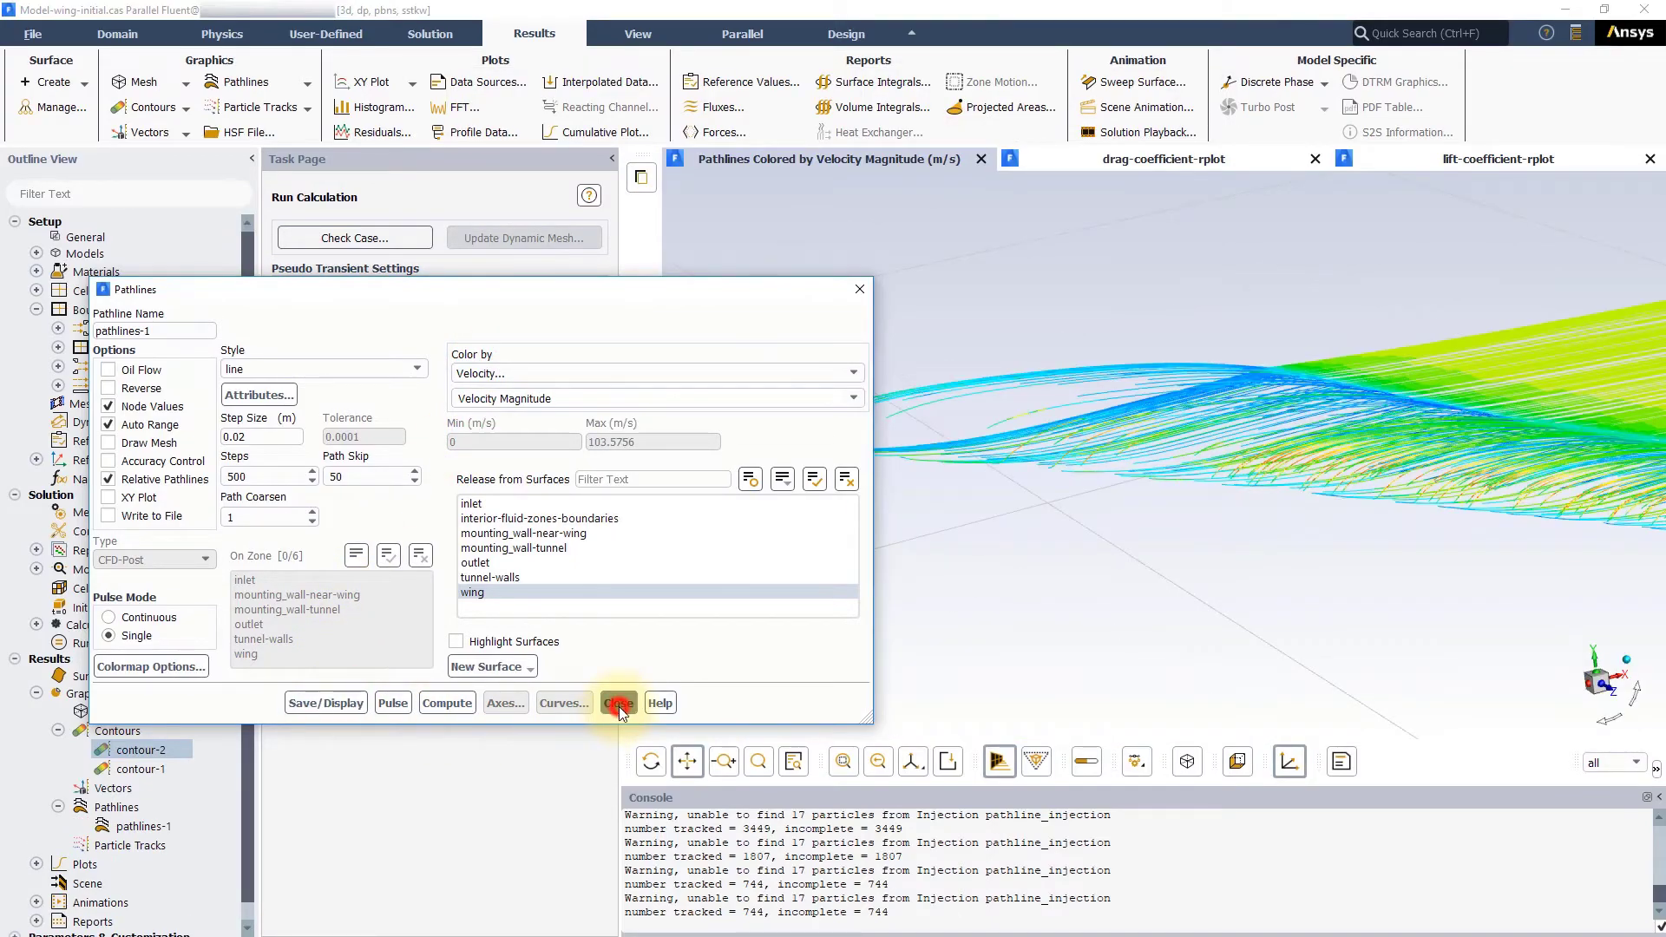
Save and display a mesh of the wing surface with all edges and faces shown.
click(146, 83)
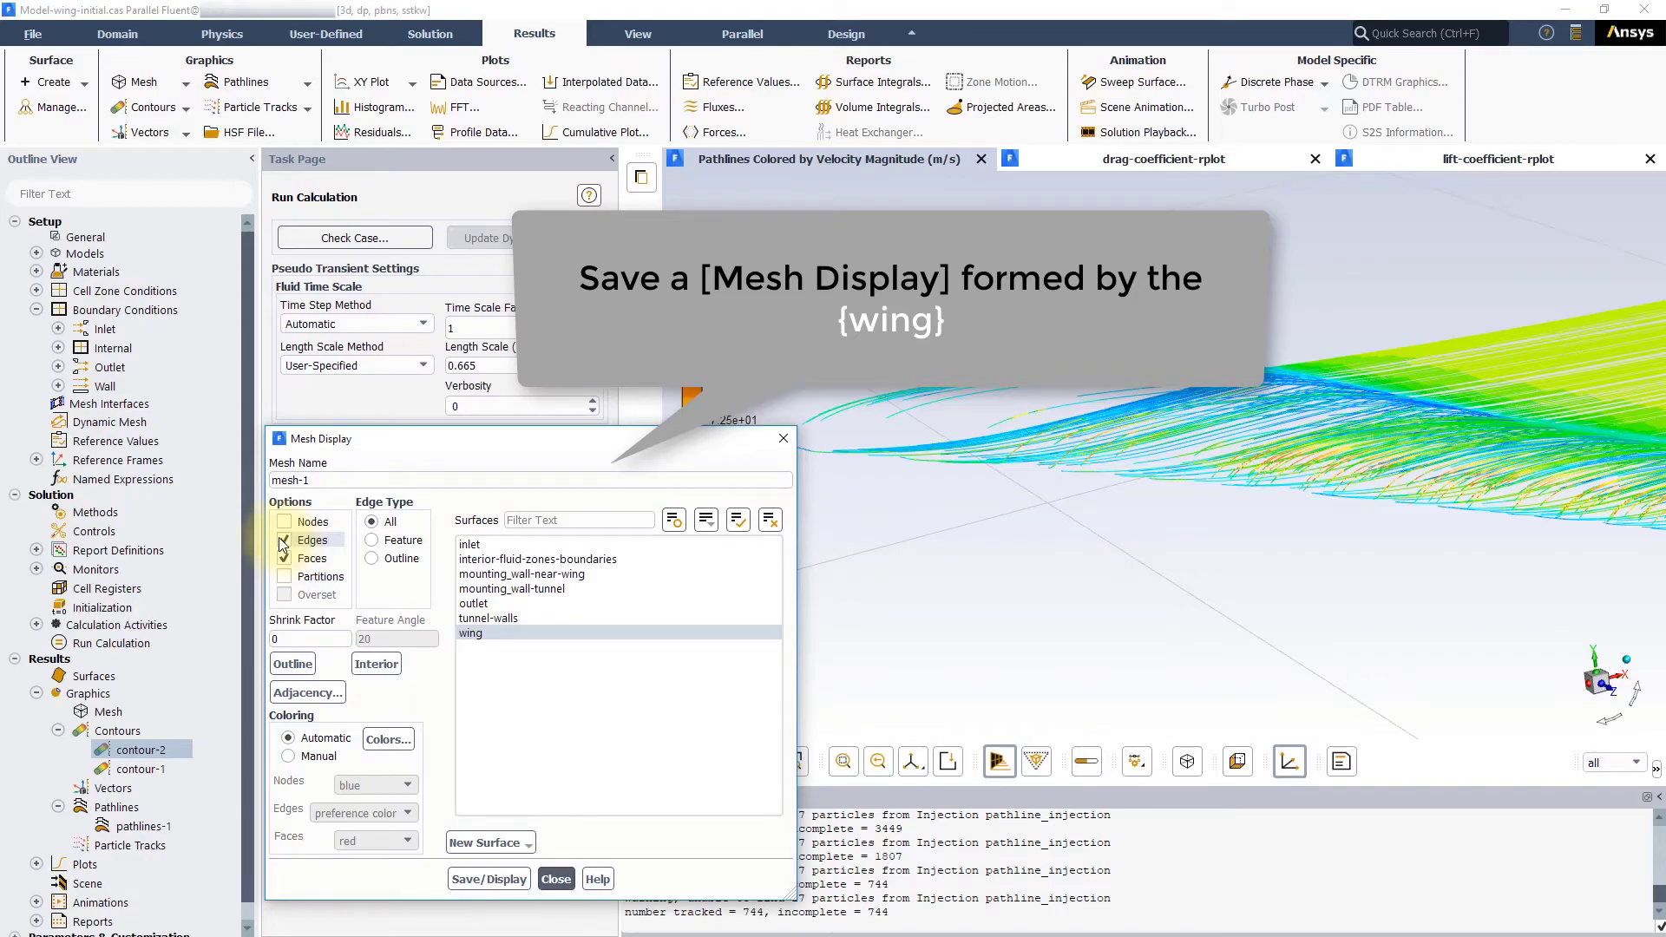
click(491, 881)
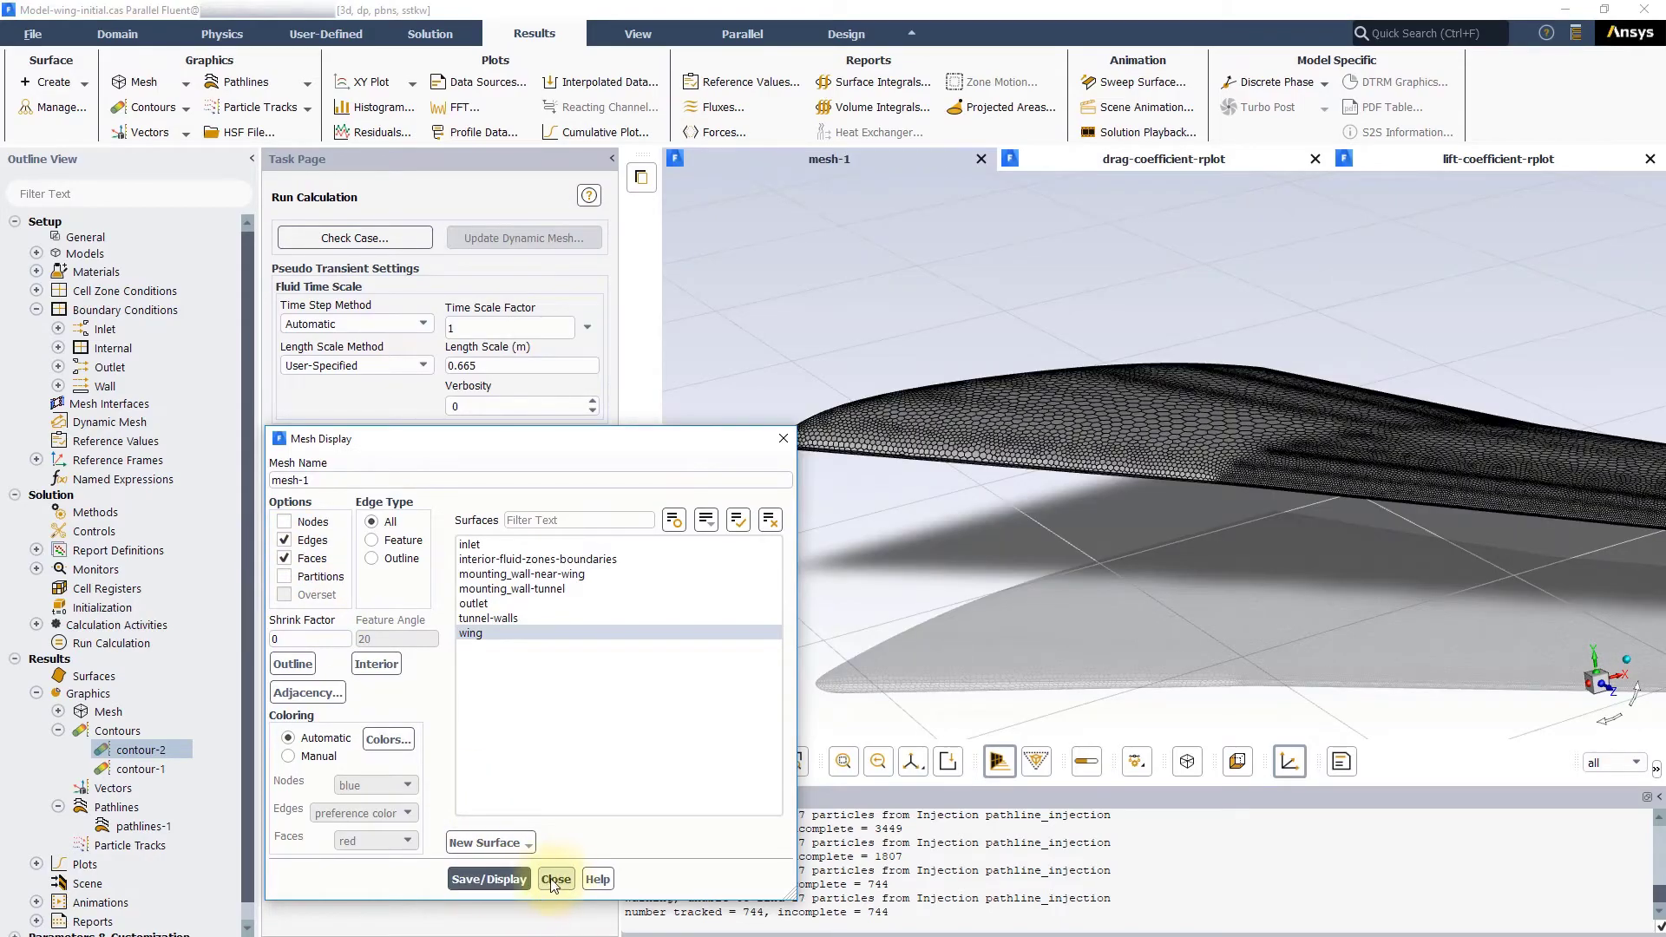
click(555, 880)
Create a scene combining the wing pathlines with the wing mesh, setting the mesh transparency to 50.
right_click(812, 550)
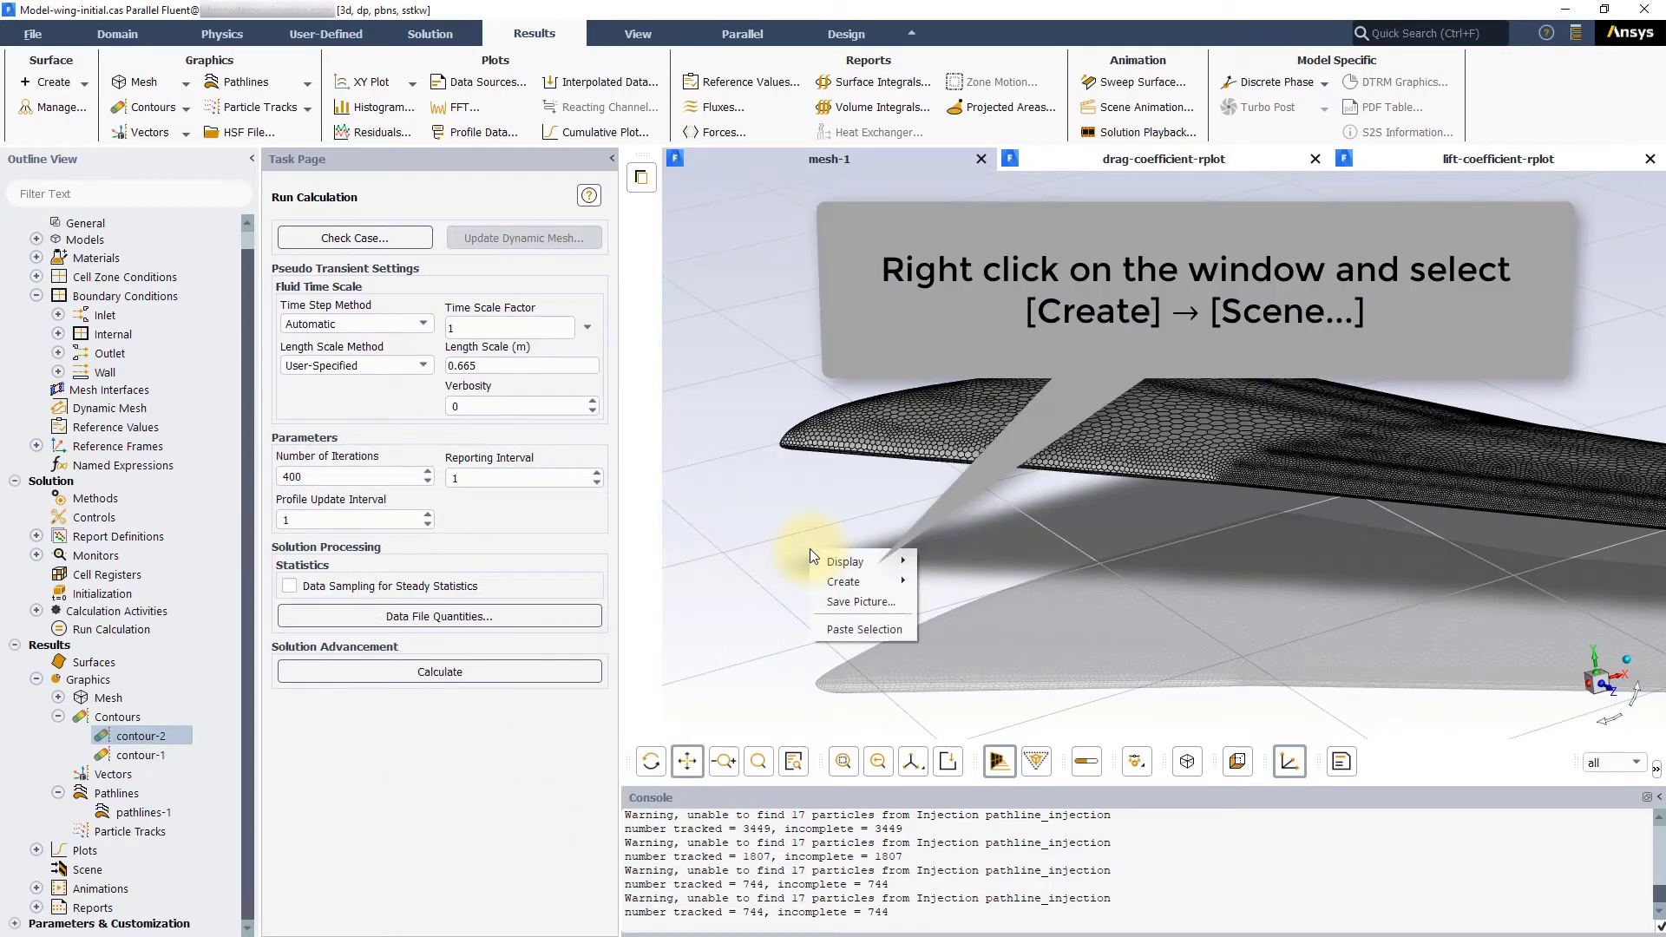
mouse_move(846, 581)
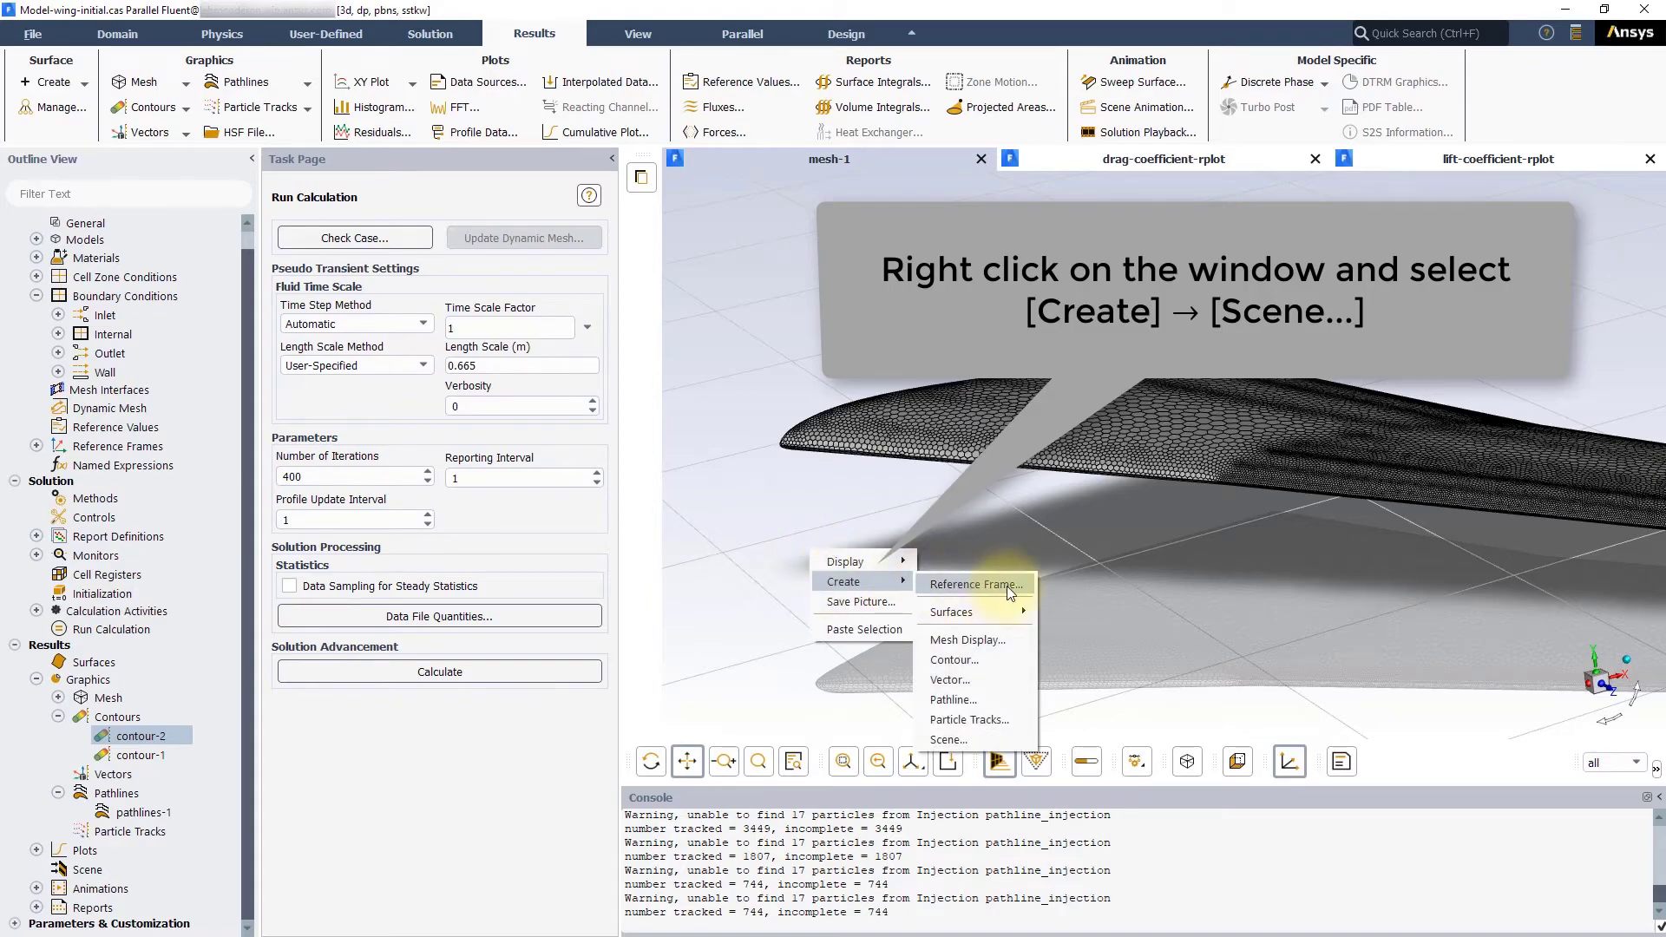
click(946, 740)
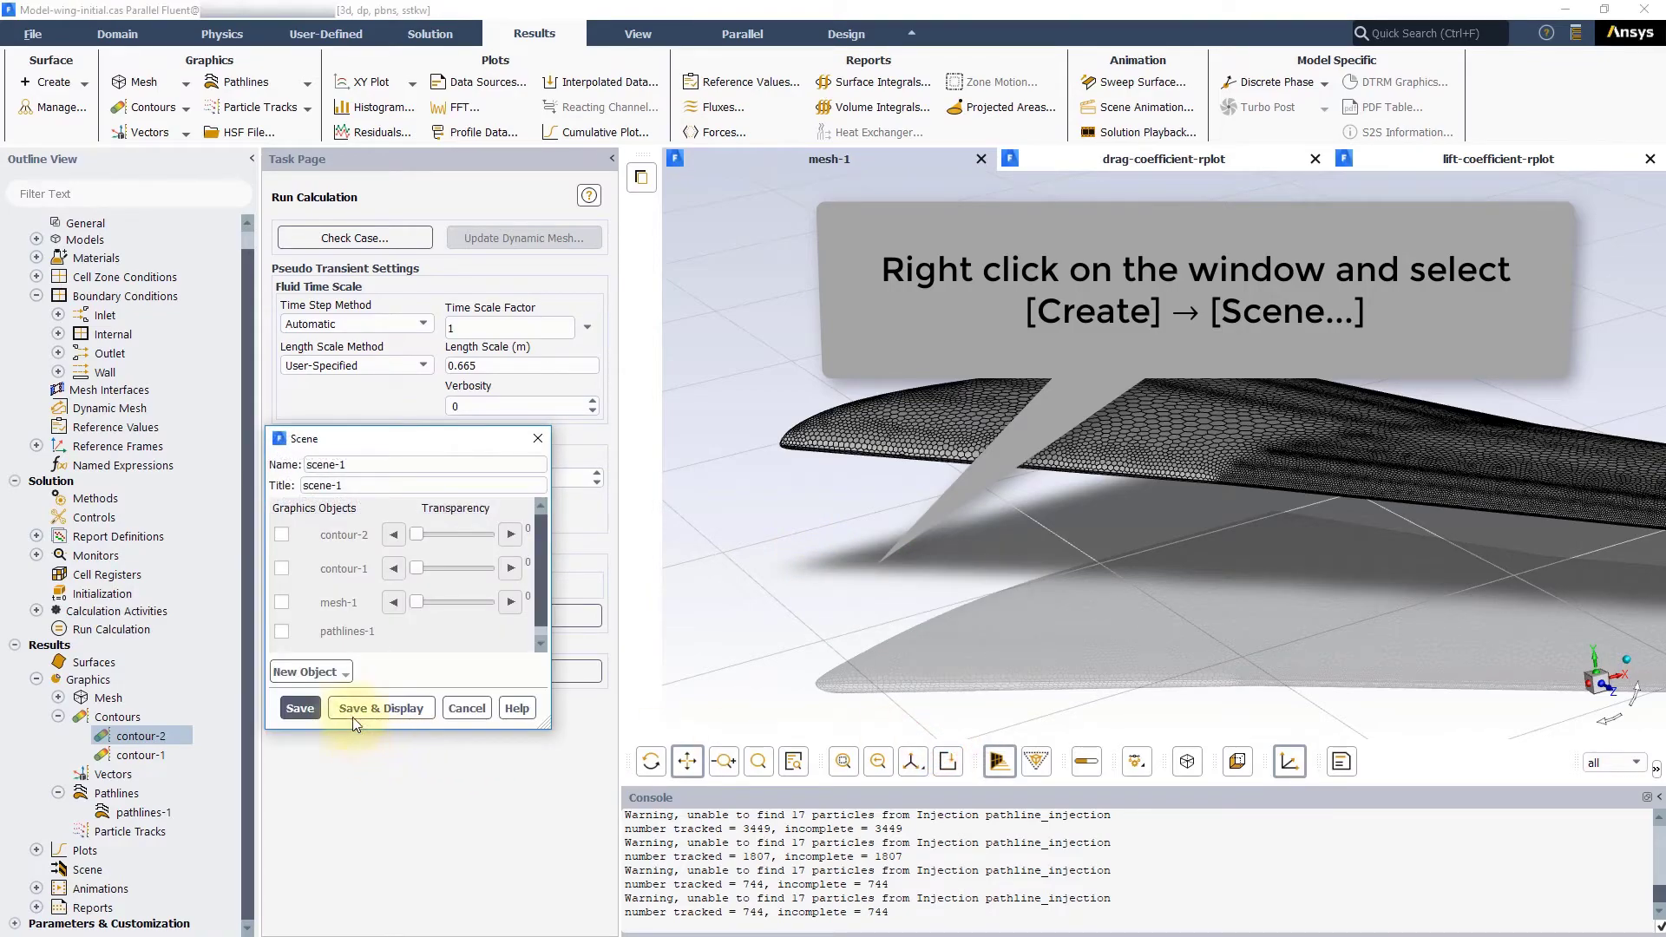
click(282, 631)
click(282, 602)
drag(413, 602, 446, 599)
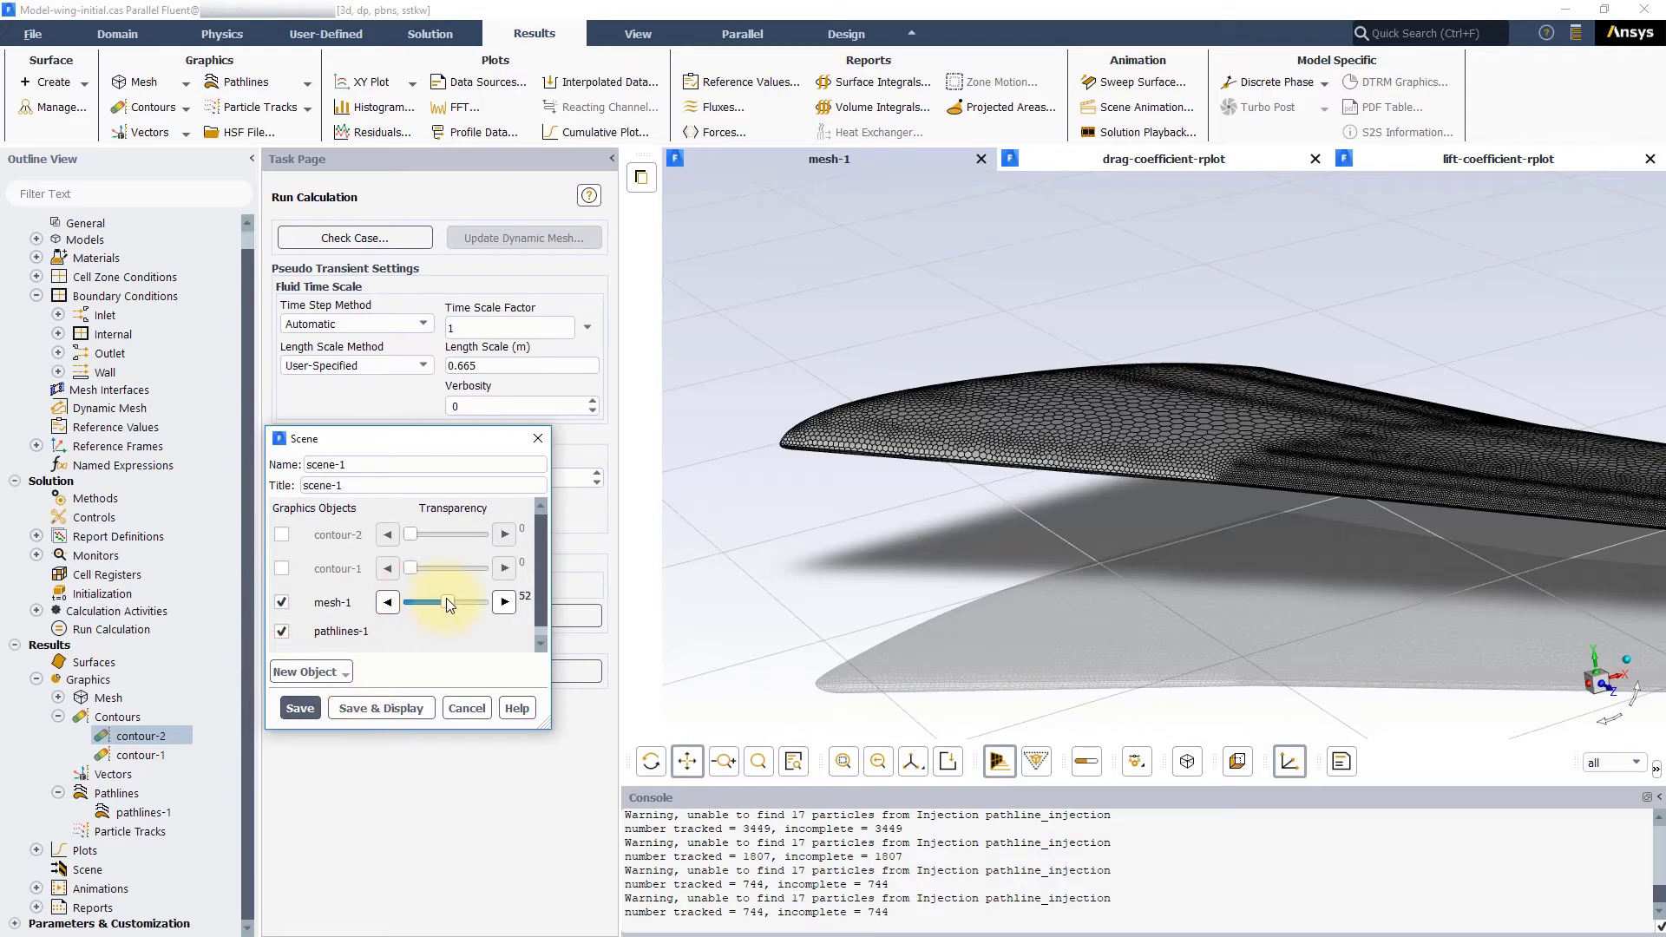
click(387, 601)
Save and display the scene, and inspect the pathlines over the wing from other angles.
click(383, 707)
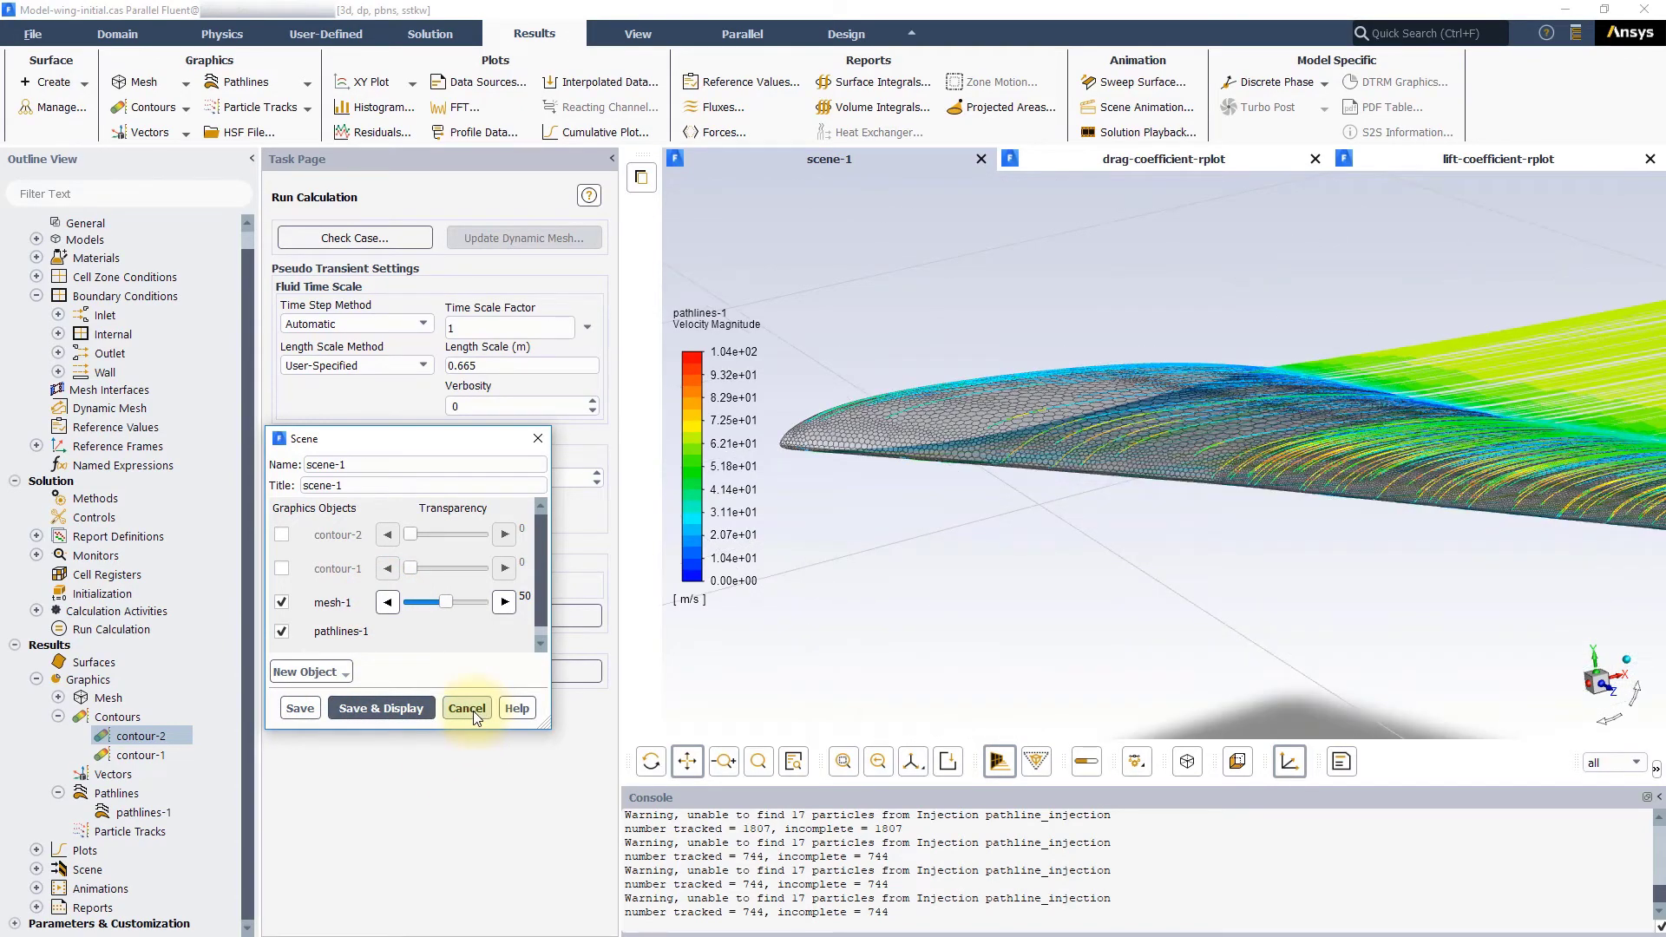
click(472, 708)
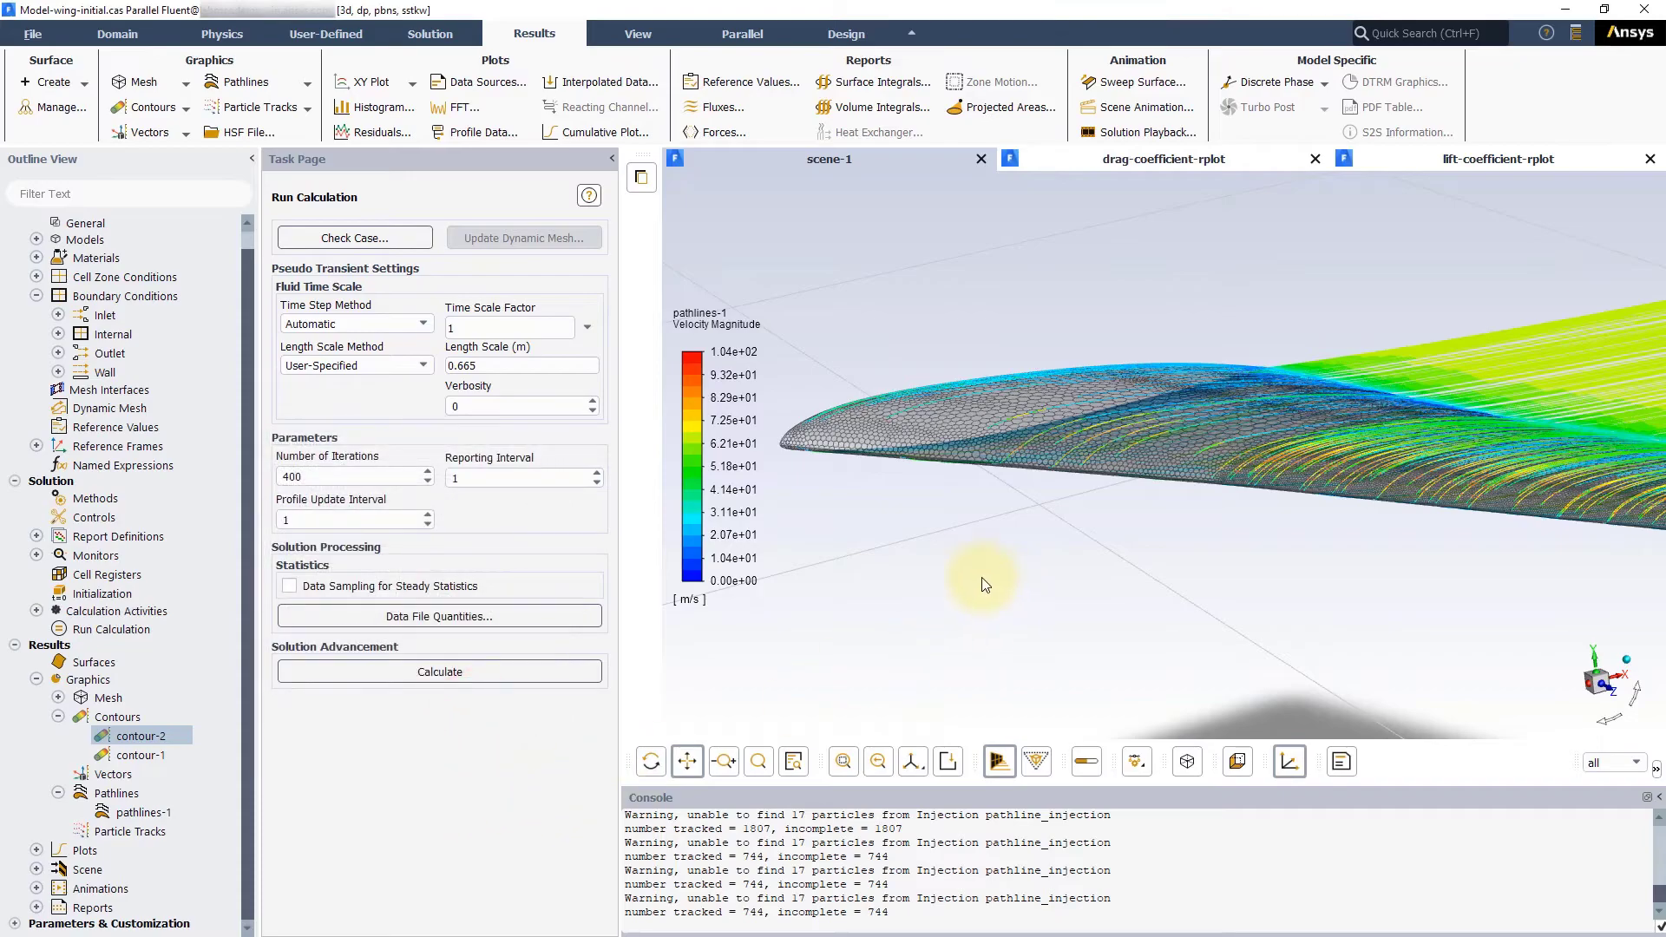
scroll(946, 566, down, 2)
drag(946, 566, 851, 660)
click(653, 761)
mouse_move(1093, 616)
mouse_down()
mouse_move(1388, 560)
mouse_move(1458, 590)
mouse_move(1084, 577)
mouse_move(980, 669)
mouse_move(1207, 649)
mouse_move(1202, 676)
mouse_move(1122, 612)
mouse_move(992, 570)
mouse_move(1045, 590)
mouse_move(1184, 577)
mouse_move(1264, 636)
mouse_move(1196, 656)
mouse_move(1080, 538)
mouse_move(1072, 636)
mouse_up()
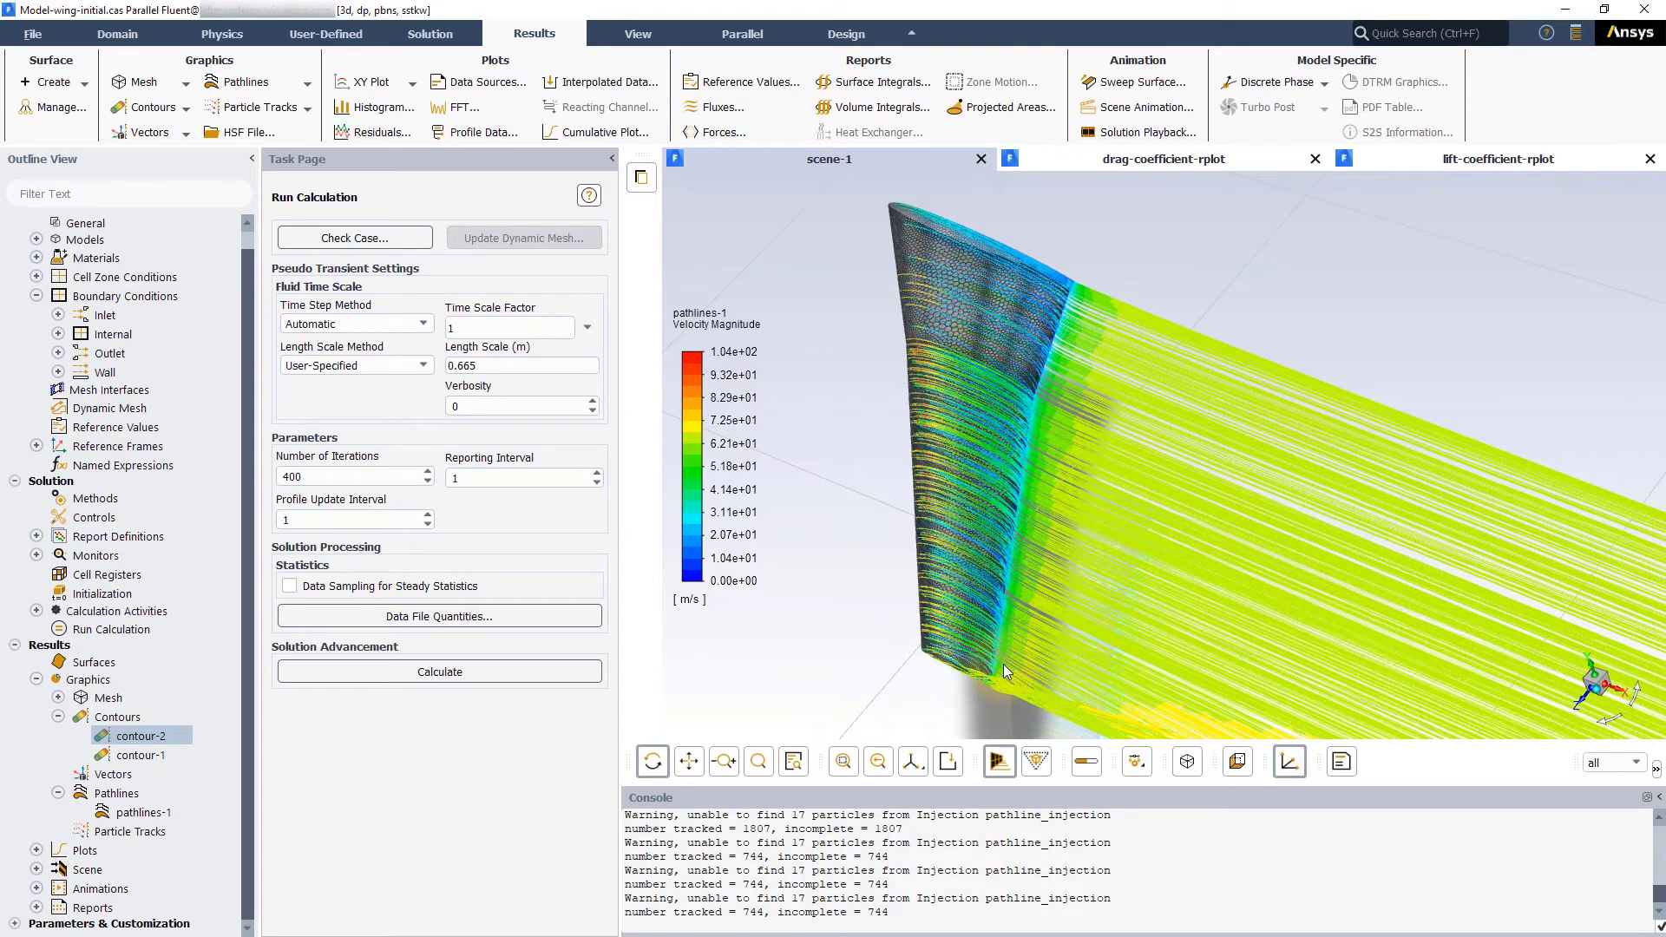
drag(1002, 671, 939, 666)
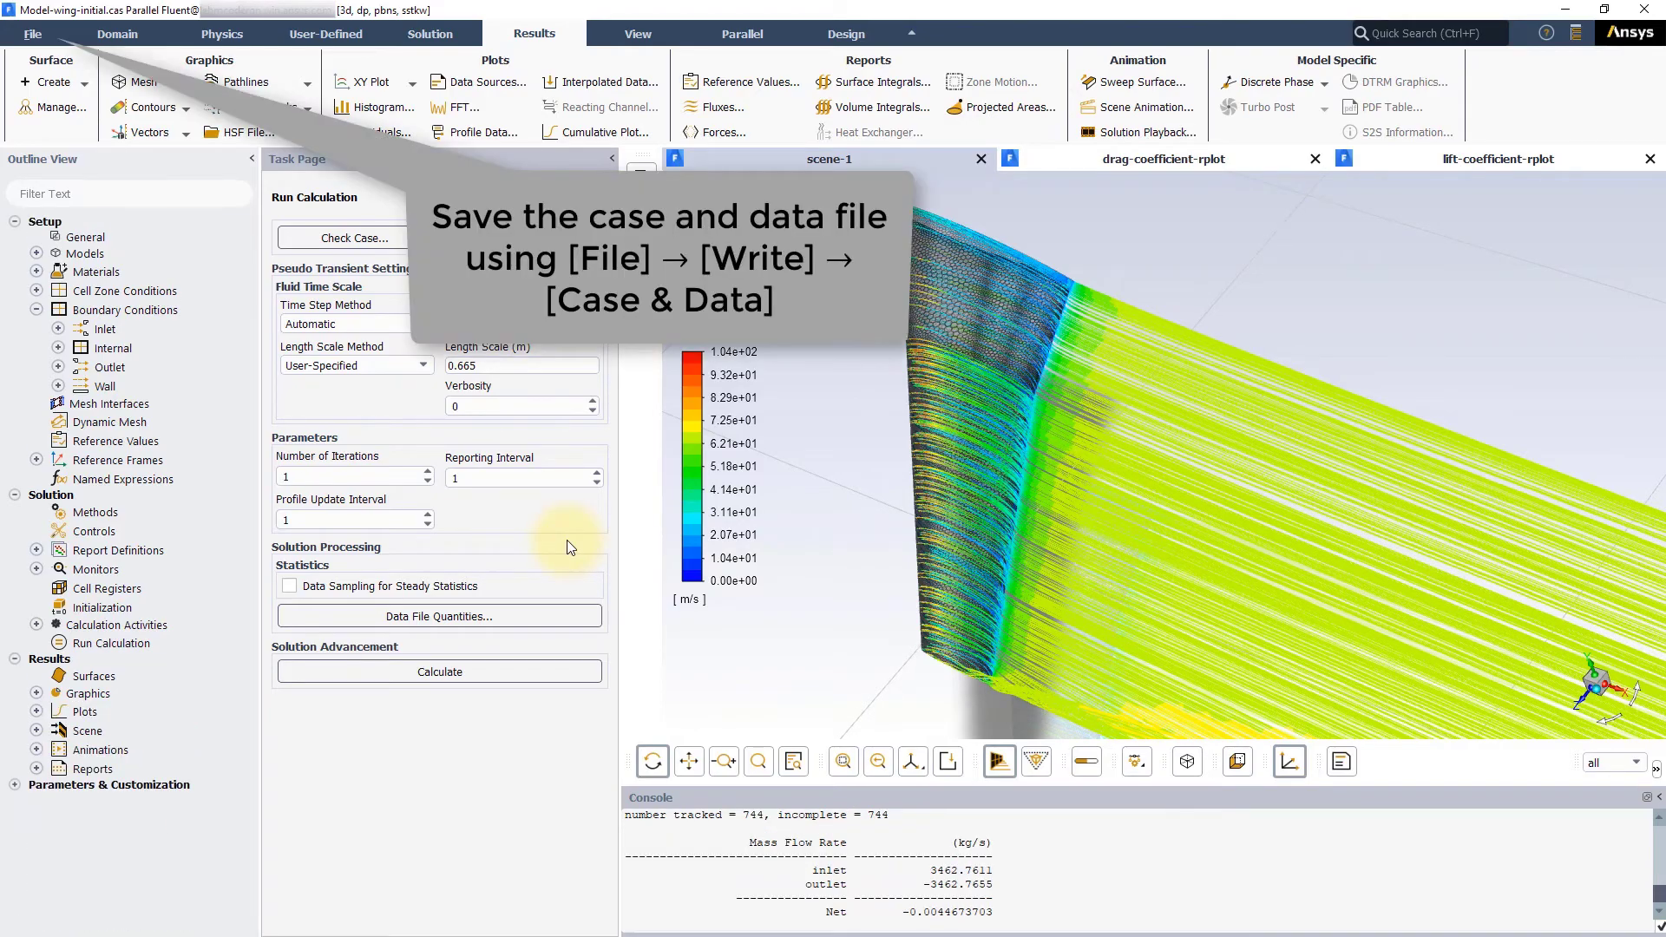
Write the case and data files as Model-wing-final.cas.h5 in the Model Wing folder.
click(33, 34)
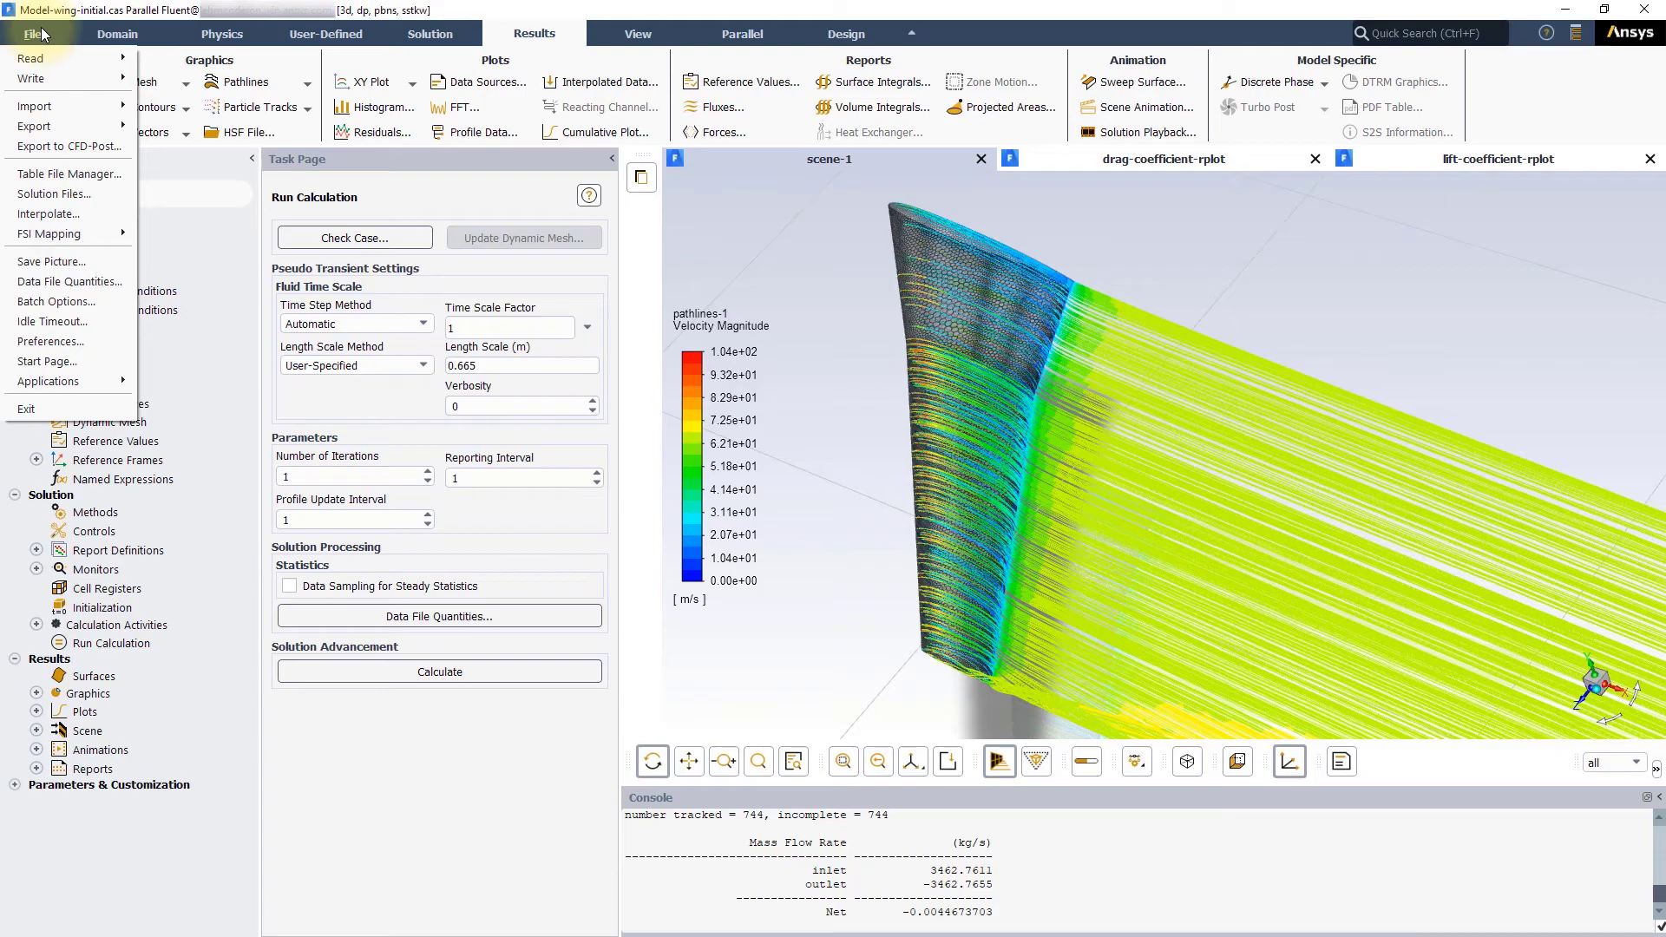
mouse_move(74, 78)
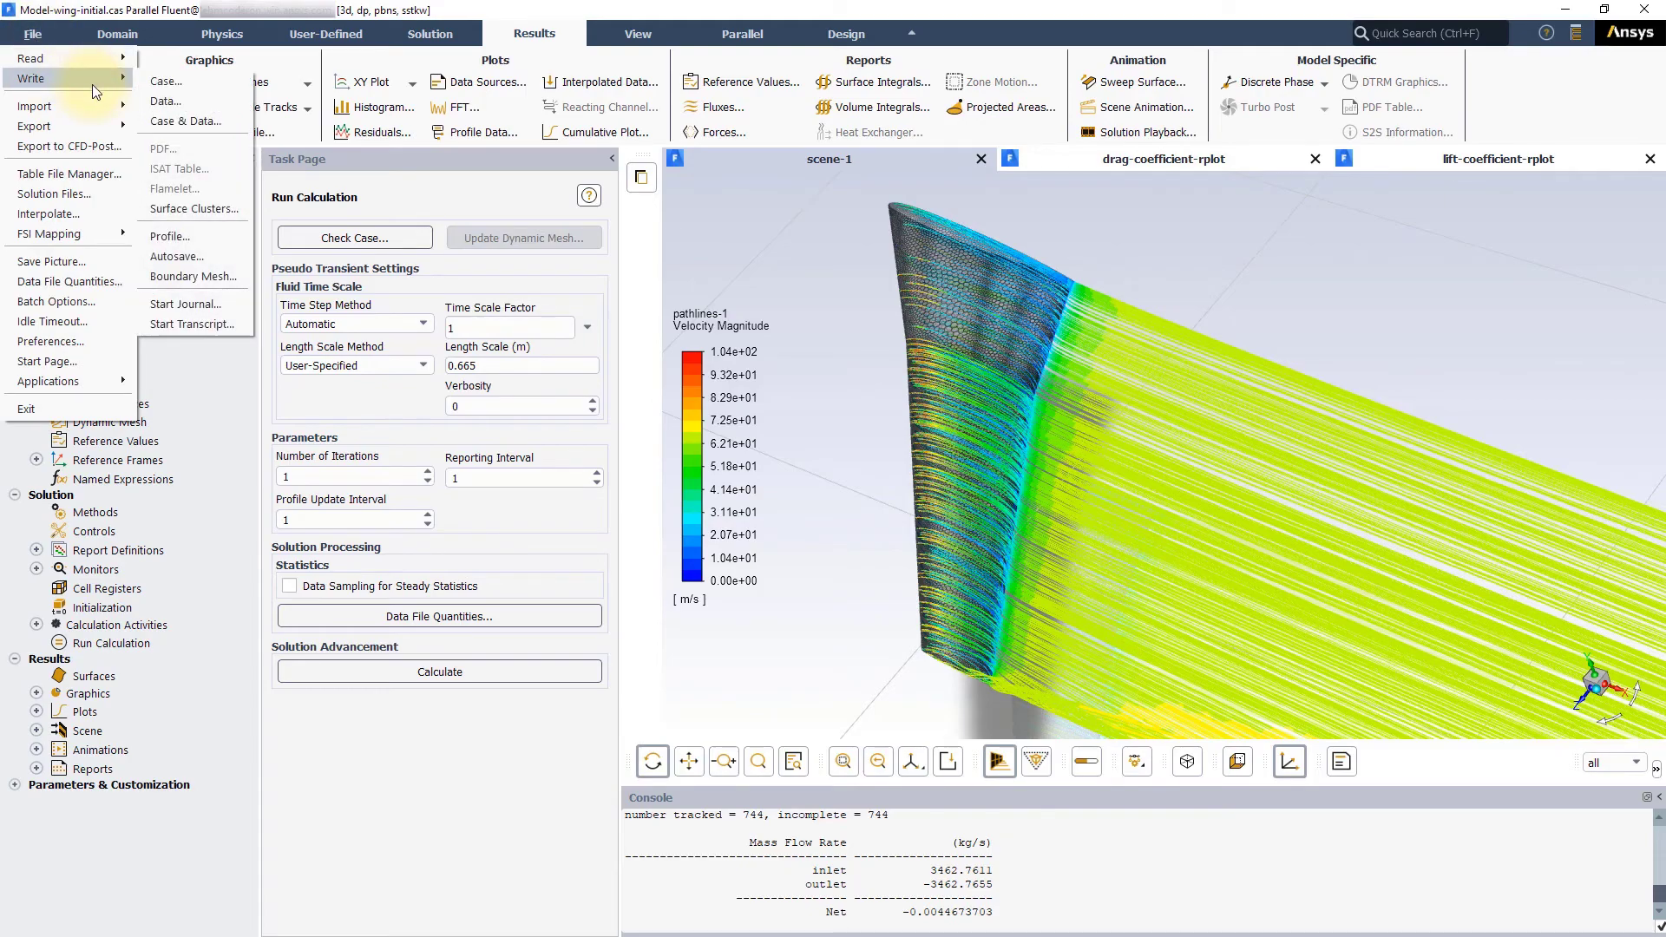
click(184, 122)
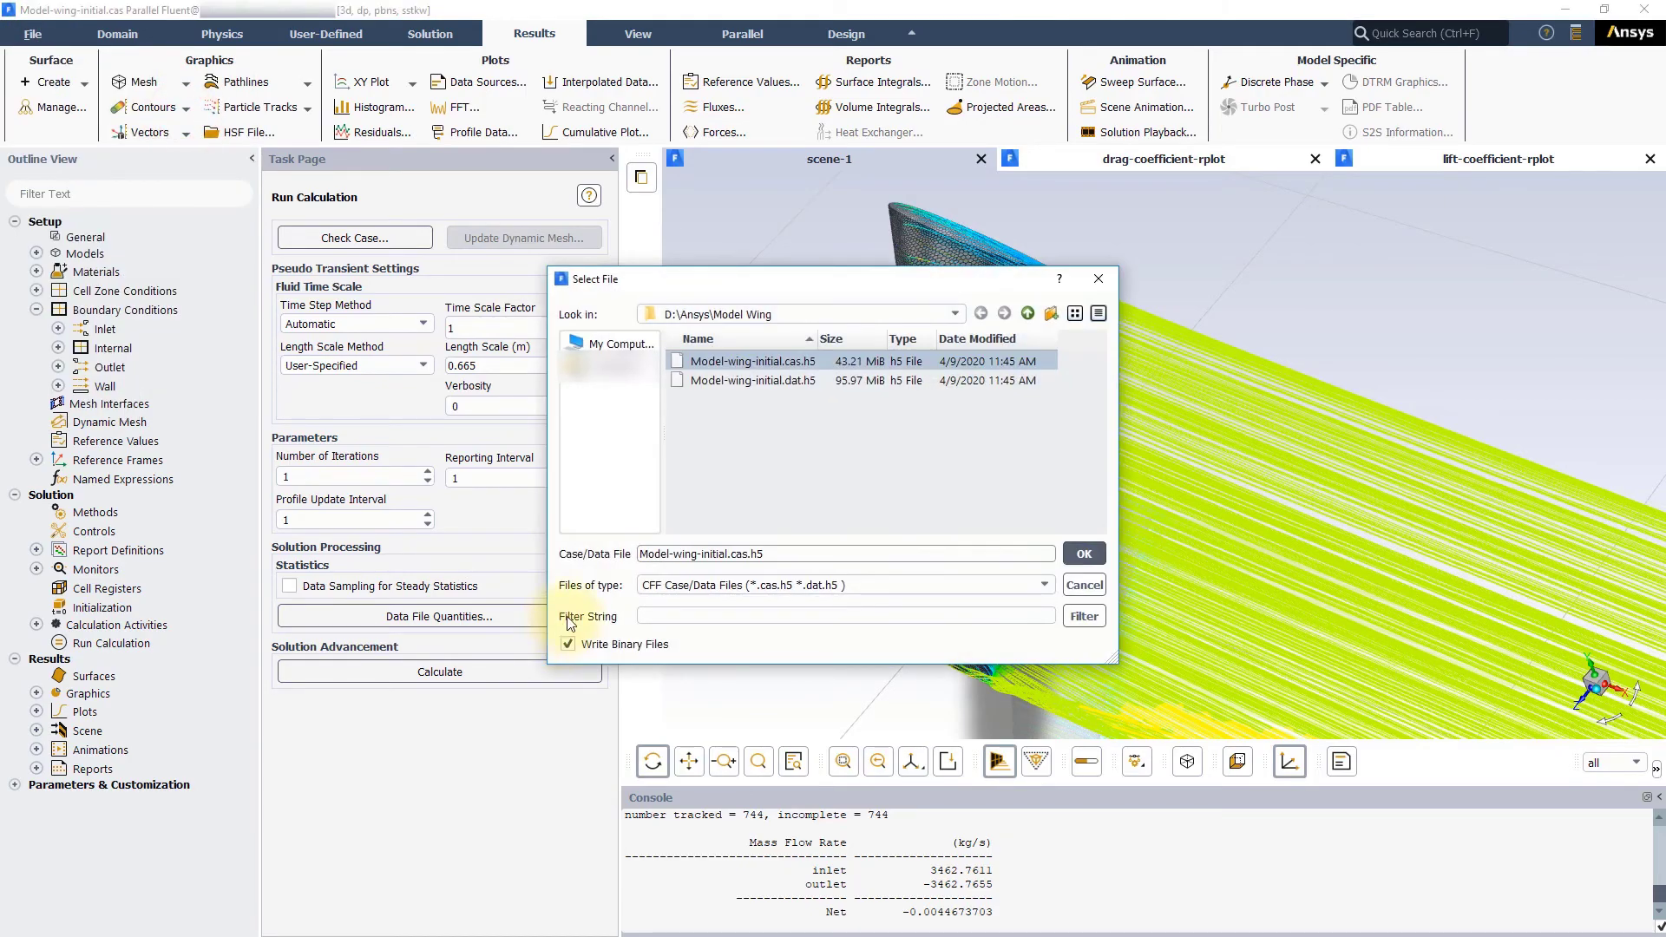
drag(701, 553, 717, 552)
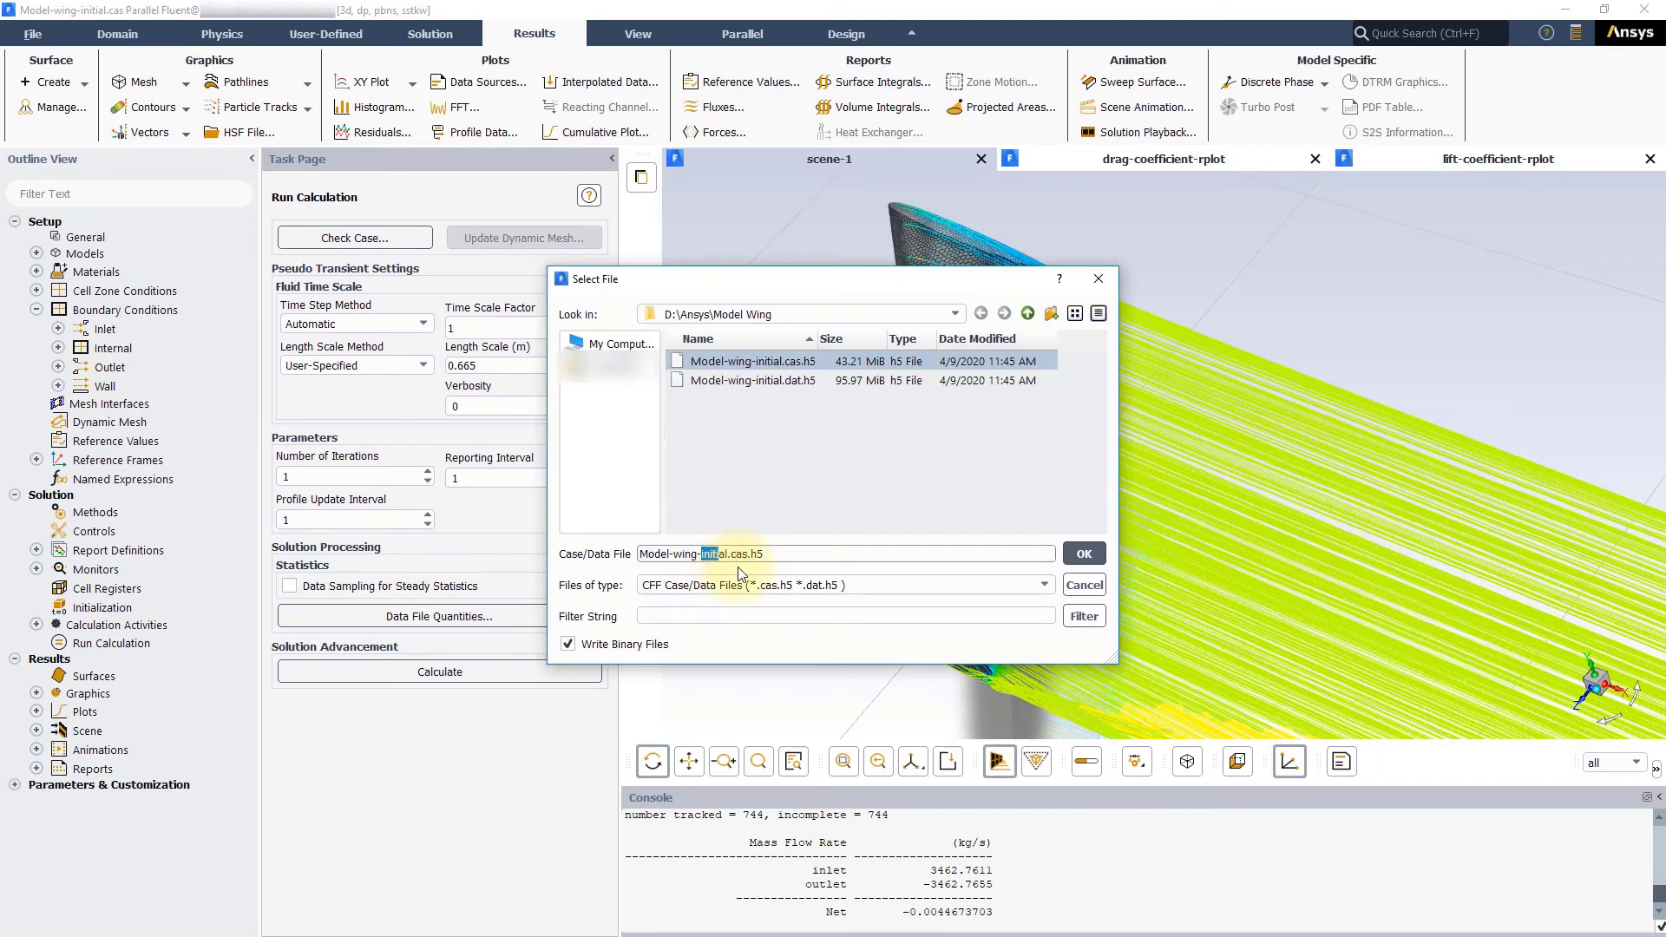
text(fin)
click(941, 477)
click(1082, 553)
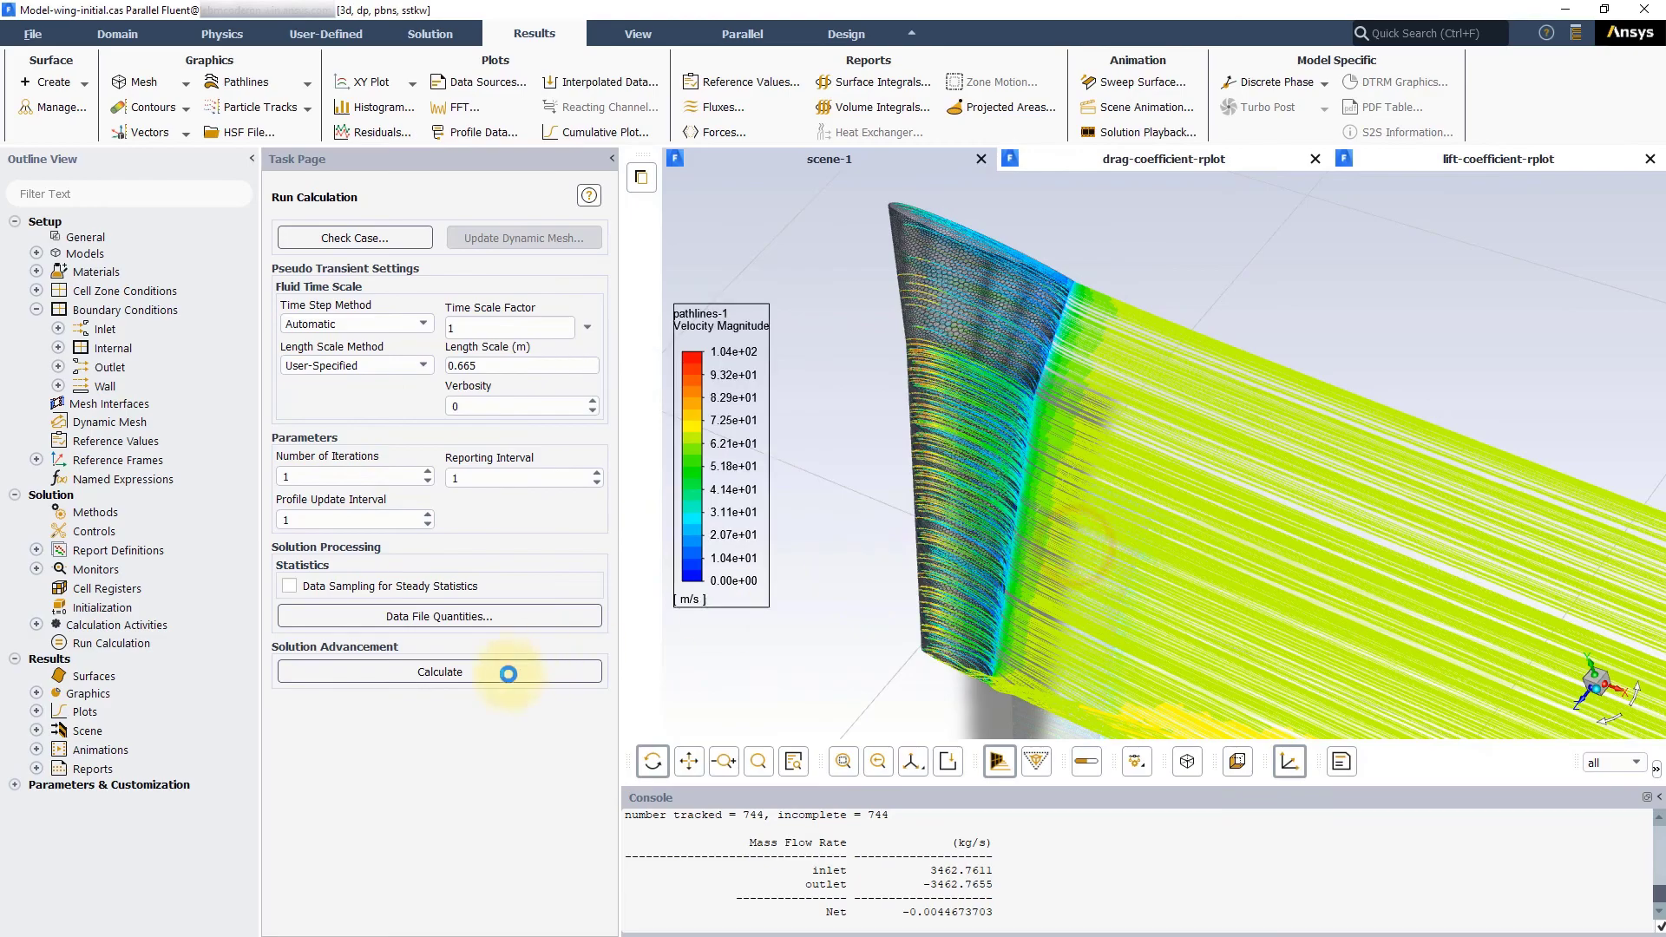